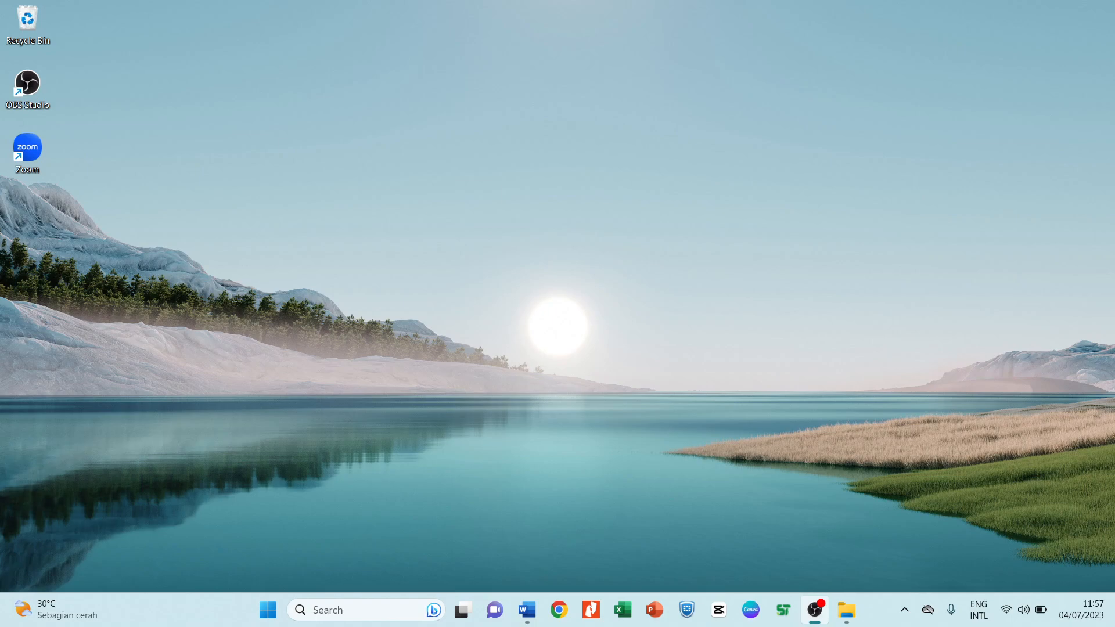
Open Excel and create a blank workbook.
{"action": "left_click", "coordinate": [623, 607]}
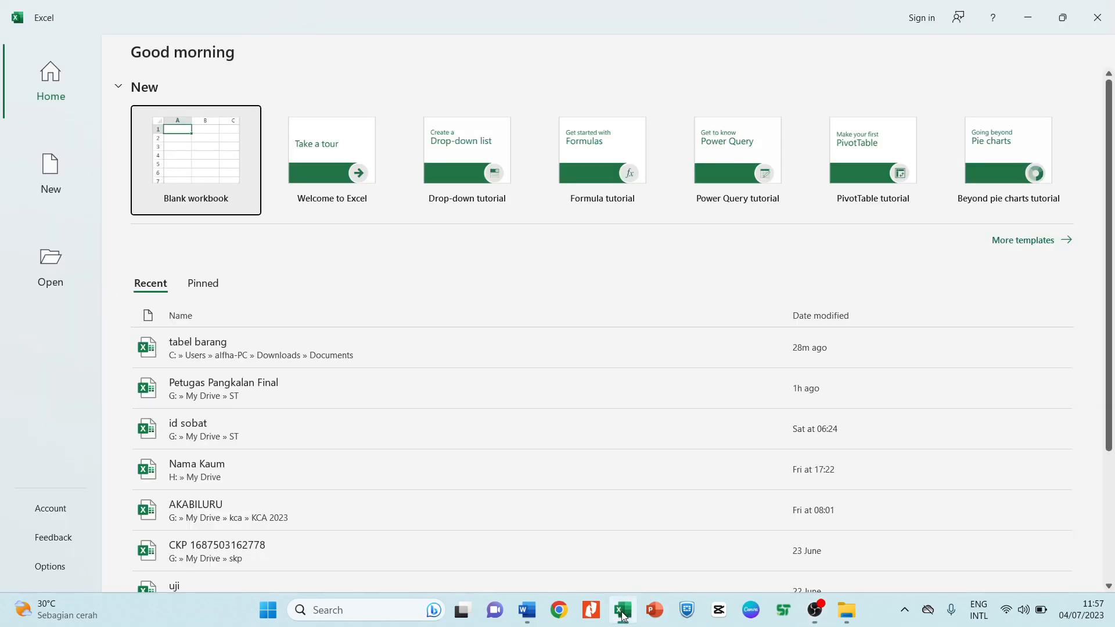
{"action": "left_click", "coordinate": [214, 153]}
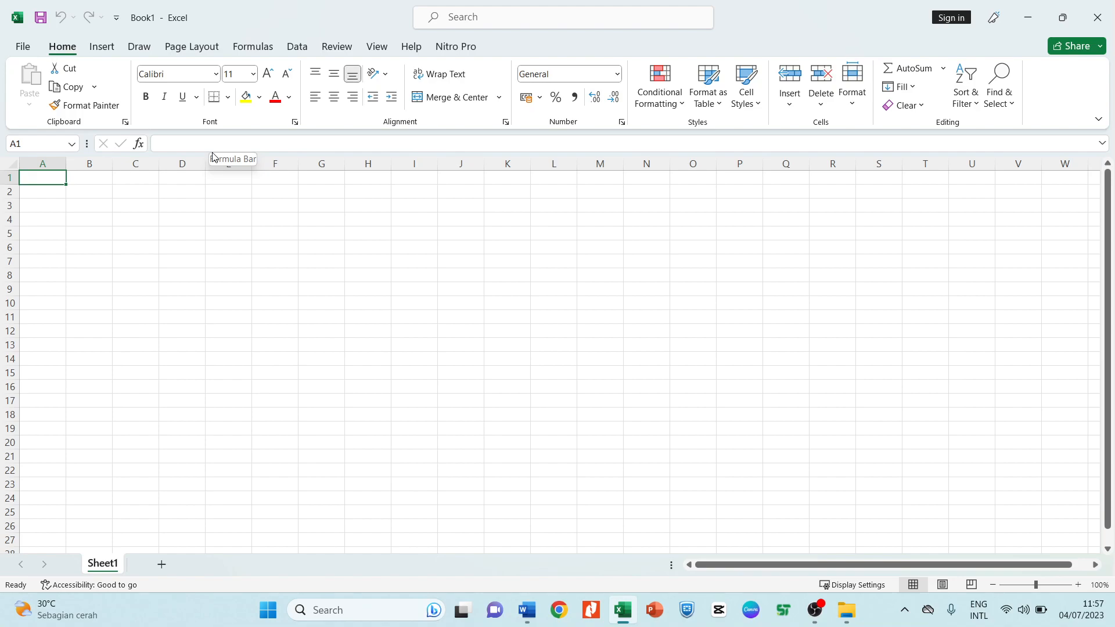
{"action": "left_click", "coordinate": [72, 217]}
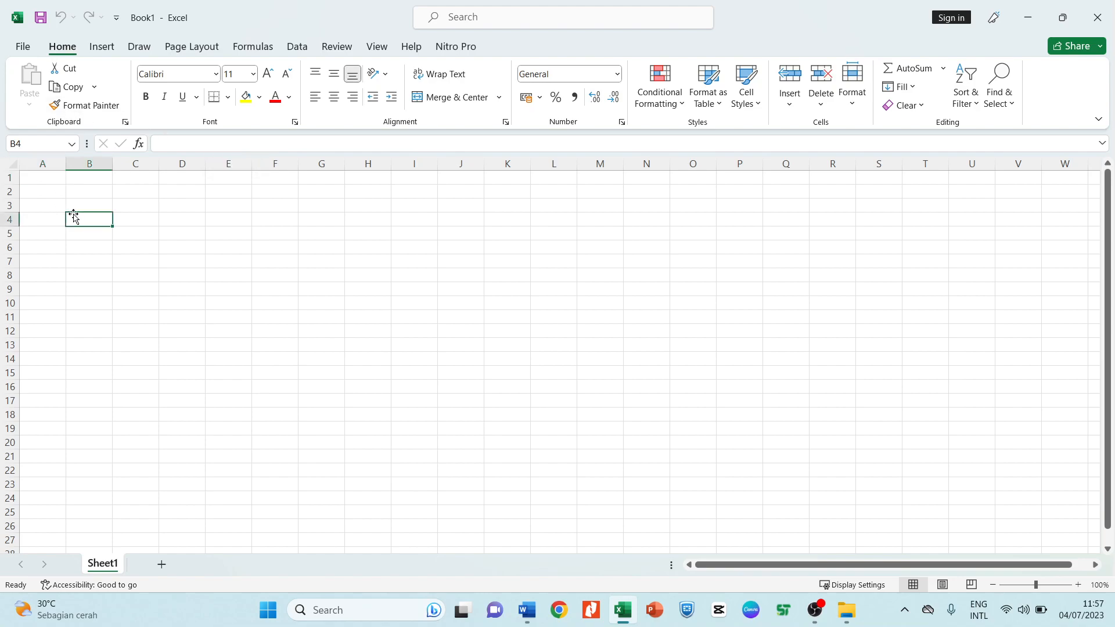
{"action": "left_click", "coordinate": [47, 189]}
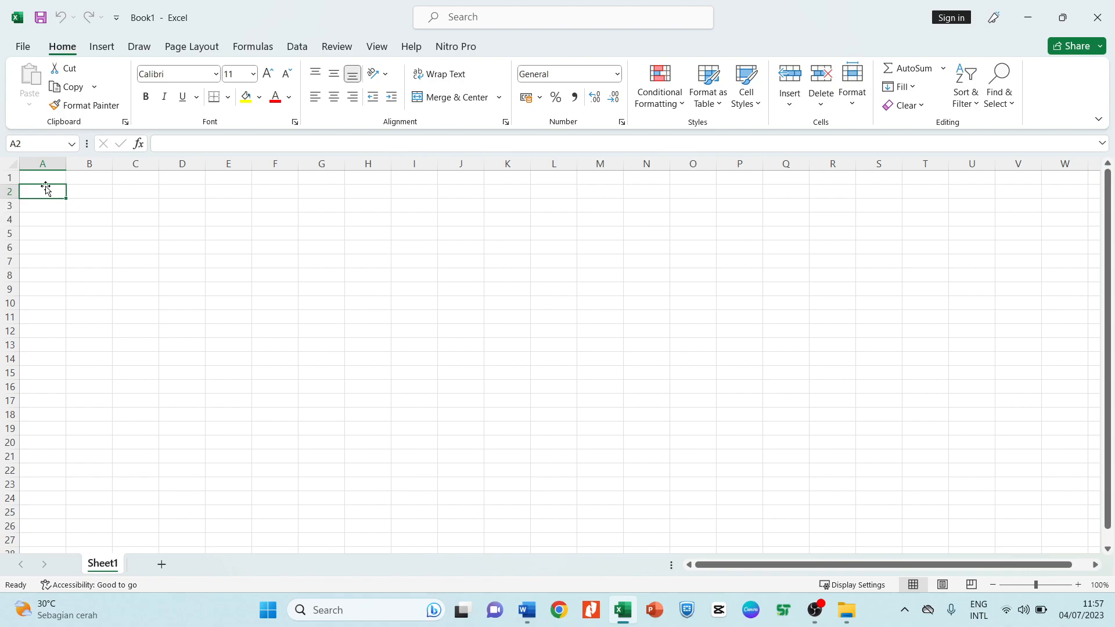
{"action": "left_click", "coordinate": [49, 179]}
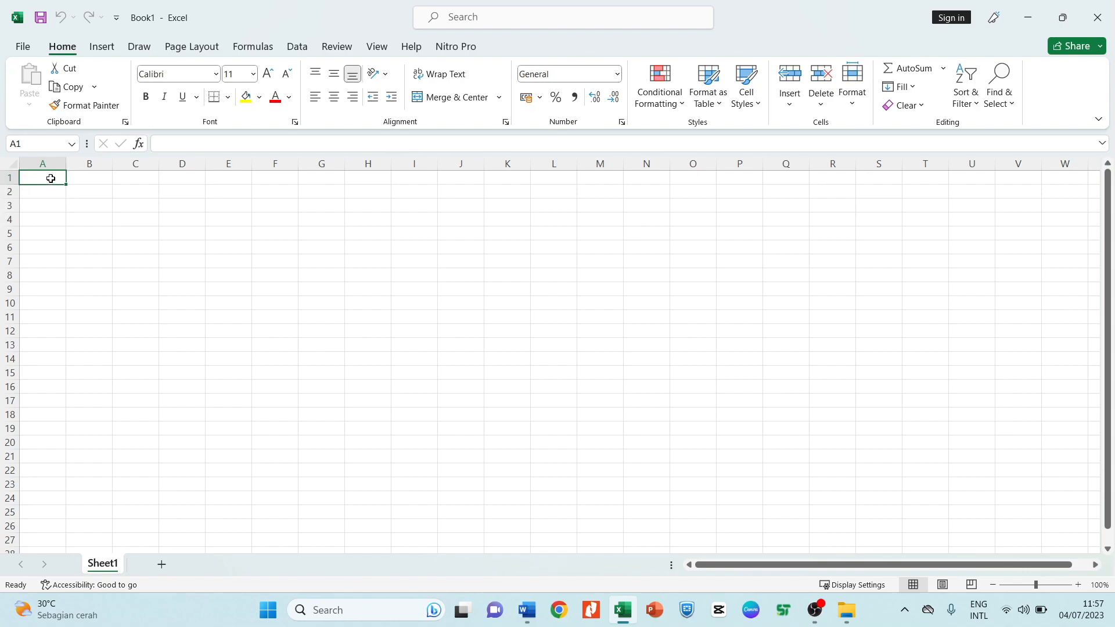
{"action": "left_click", "coordinate": [45, 189]}
{"action": "left_click", "coordinate": [47, 177]}
{"action": "left_click", "coordinate": [49, 191]}
{"action": "left_click", "coordinate": [80, 187]}
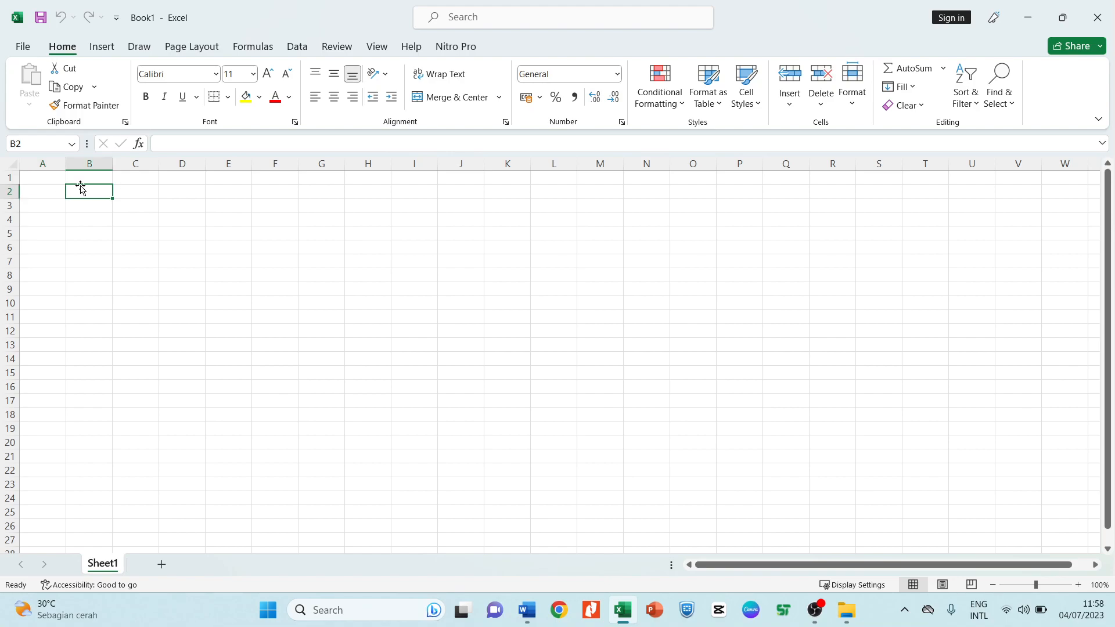
{"action": "left_click", "coordinate": [42, 183]}
{"action": "left_click_drag", "start_coordinate": [41, 183], "coordinate": [266, 362]}
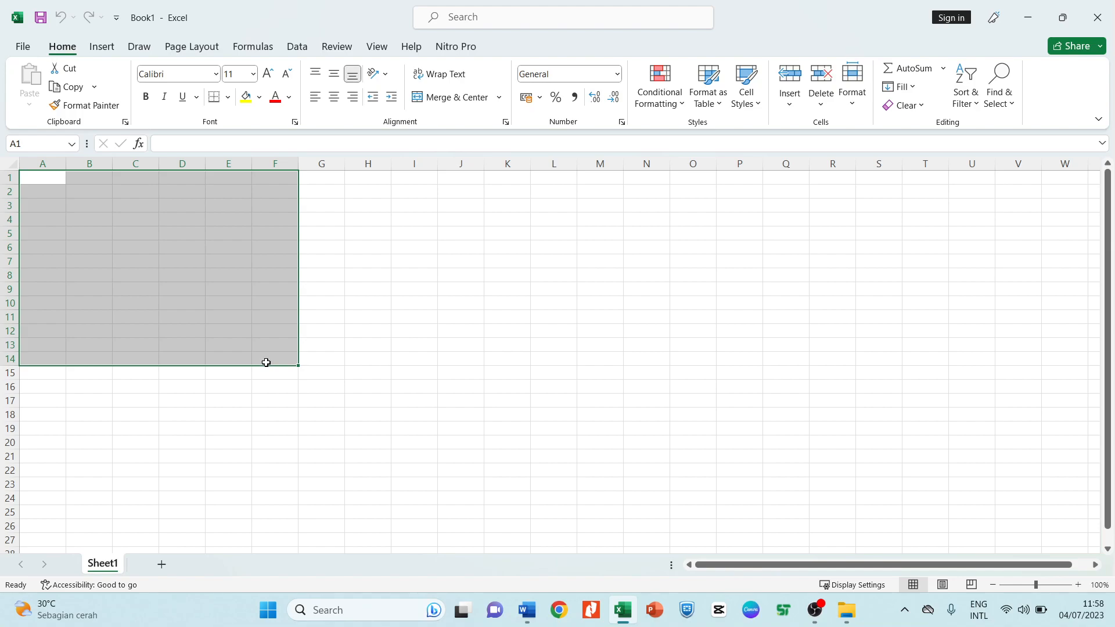
{"action": "left_click", "coordinate": [641, 344]}
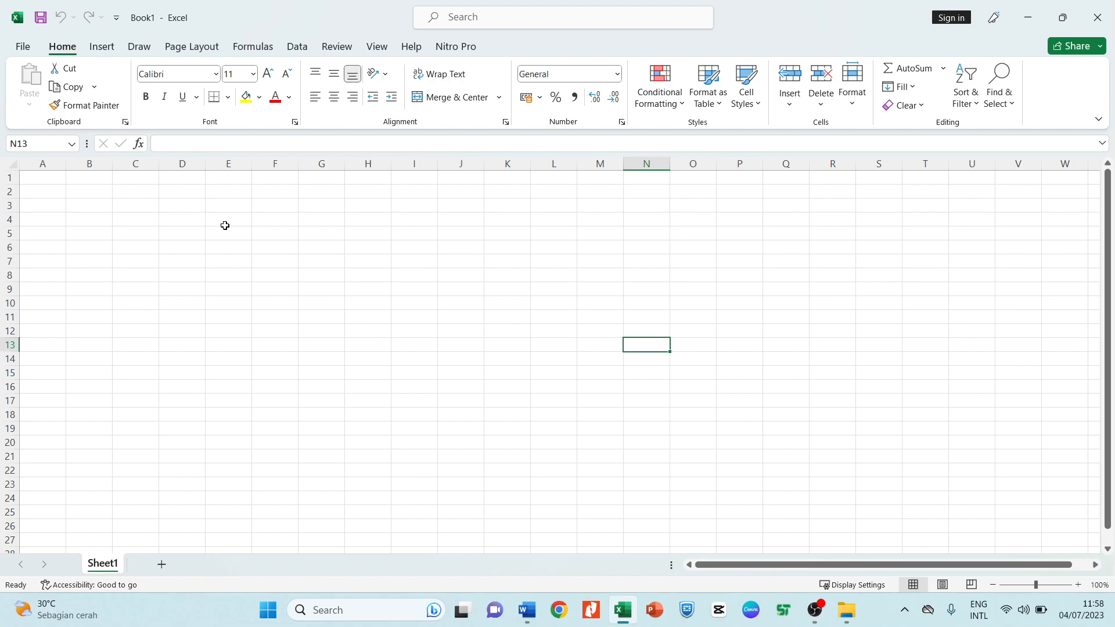
{"action": "left_click", "coordinate": [192, 257]}
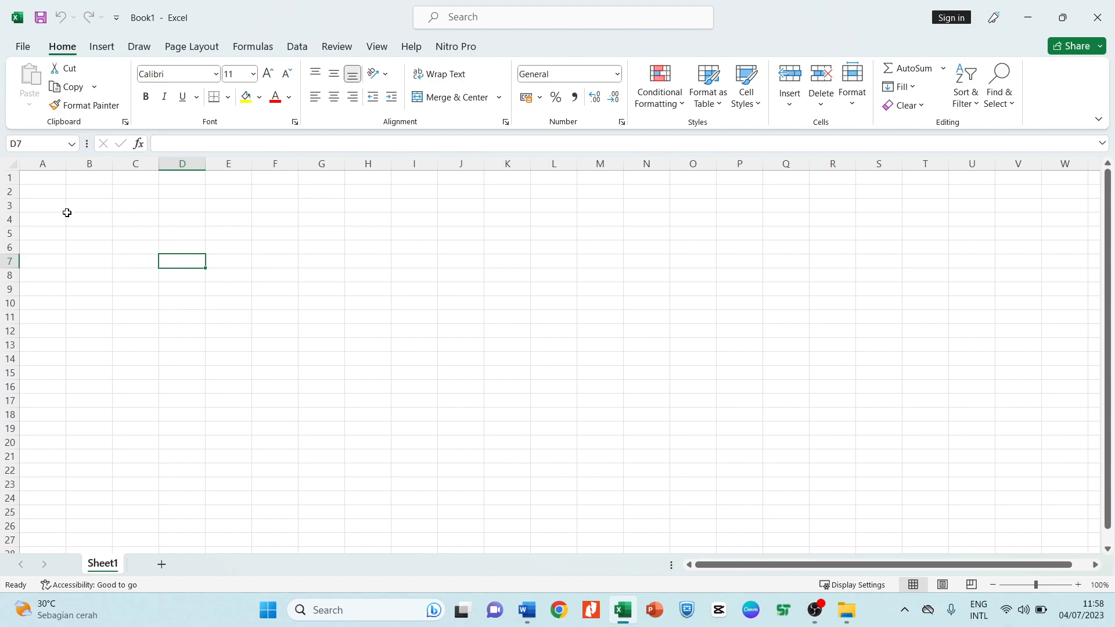
Enter the table title "Tabel Barang di Toko Listrik Bunda" in cell A1.
{"action": "left_click", "coordinate": [48, 195]}
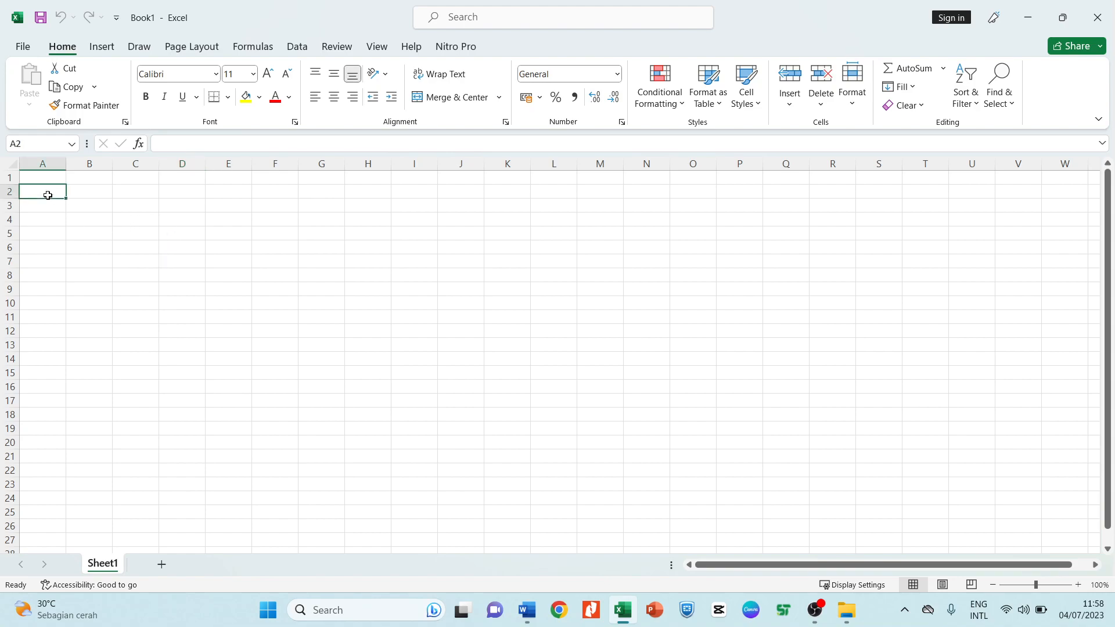
{"action": "key", "text": "Up"}
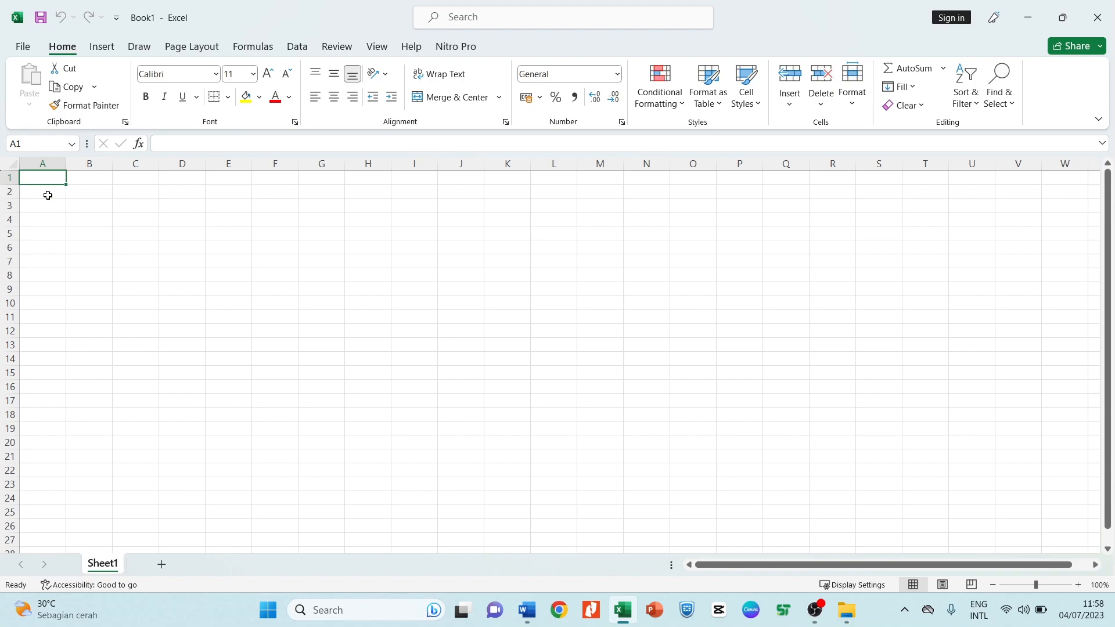
{"action": "type", "text": "Tabel B"}
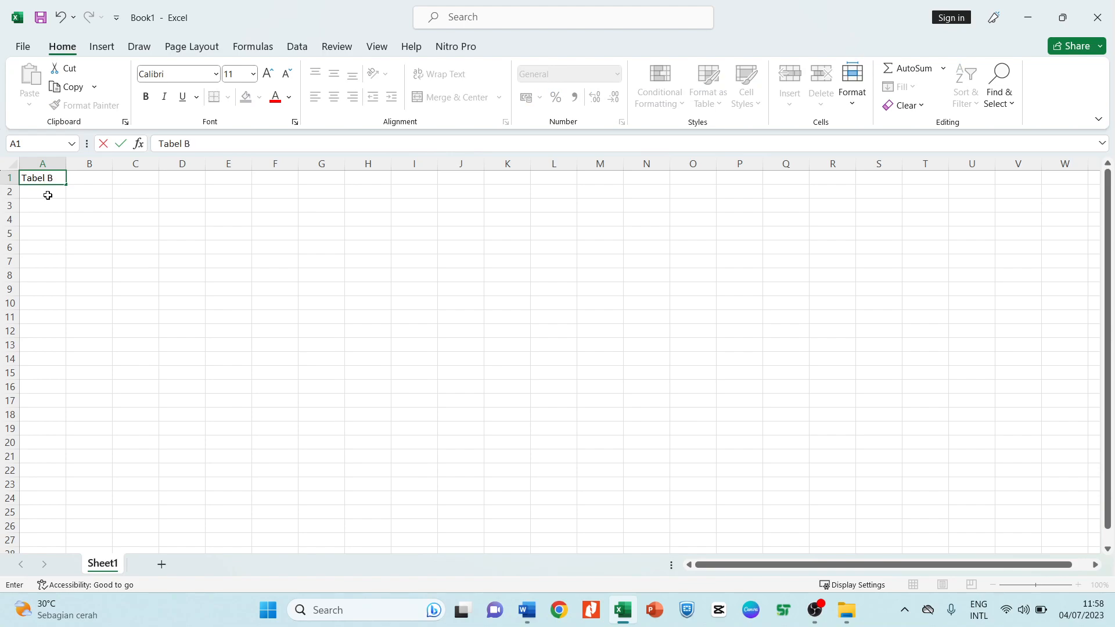
{"action": "type", "text": "arang di Toko Listrik Buda"}
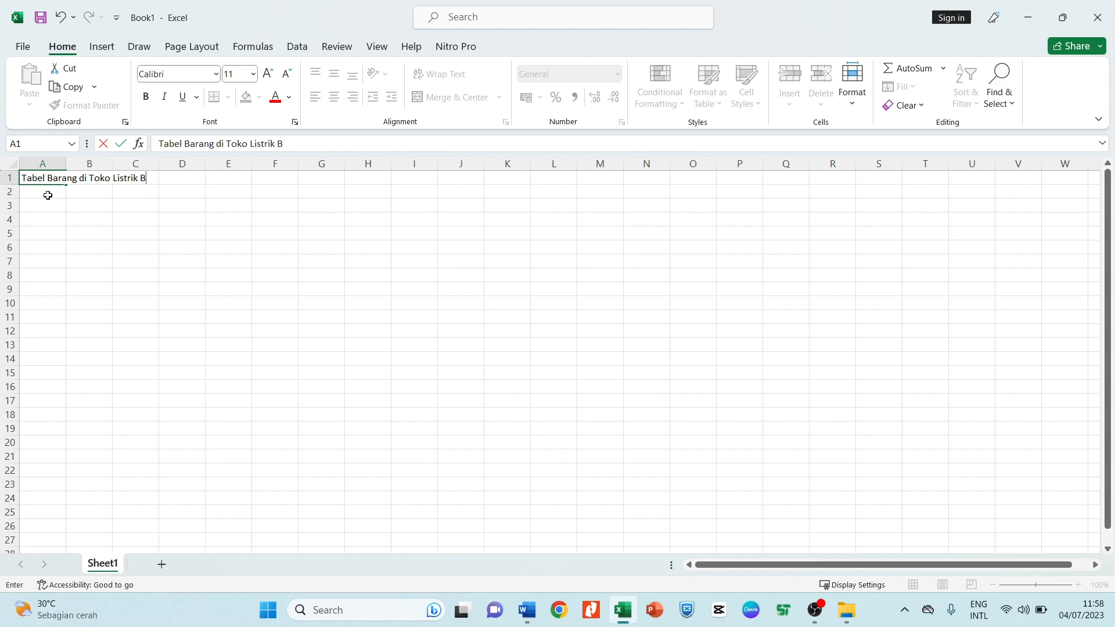
{"action": "key", "text": "BackSpace"}
{"action": "key", "text": "BackSpace"}
{"action": "type", "text": "nda"}
{"action": "key", "text": "Return"}
Enter the column headers No, Barang, Satuan and Harga in cells A3 to D3.
{"action": "key", "text": "Return"}
{"action": "type", "text": "No"}
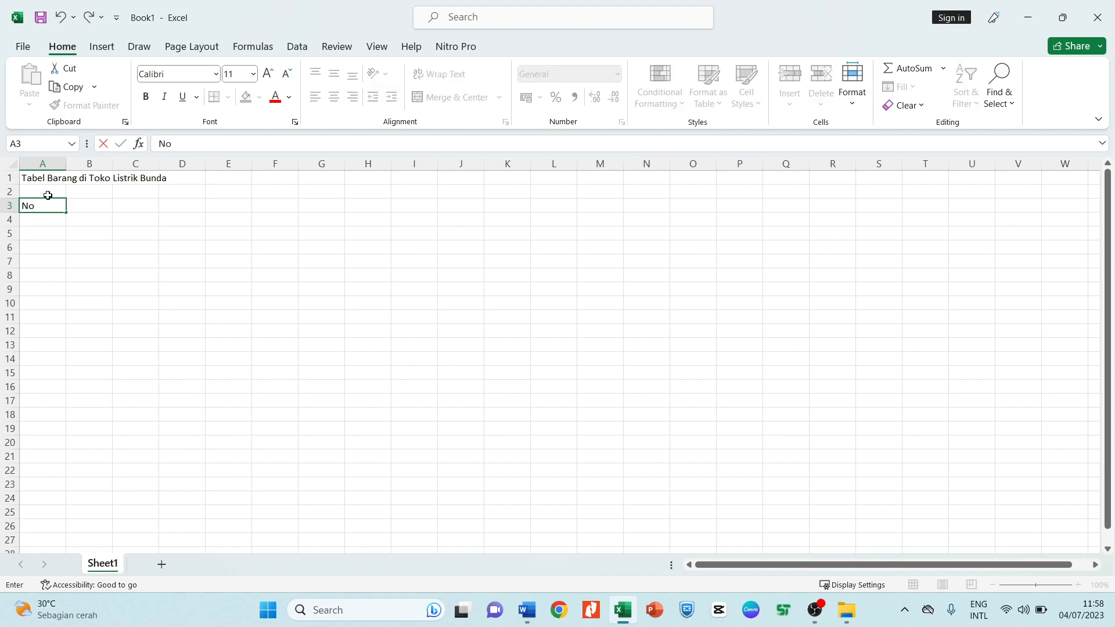
{"action": "key", "text": "Tab"}
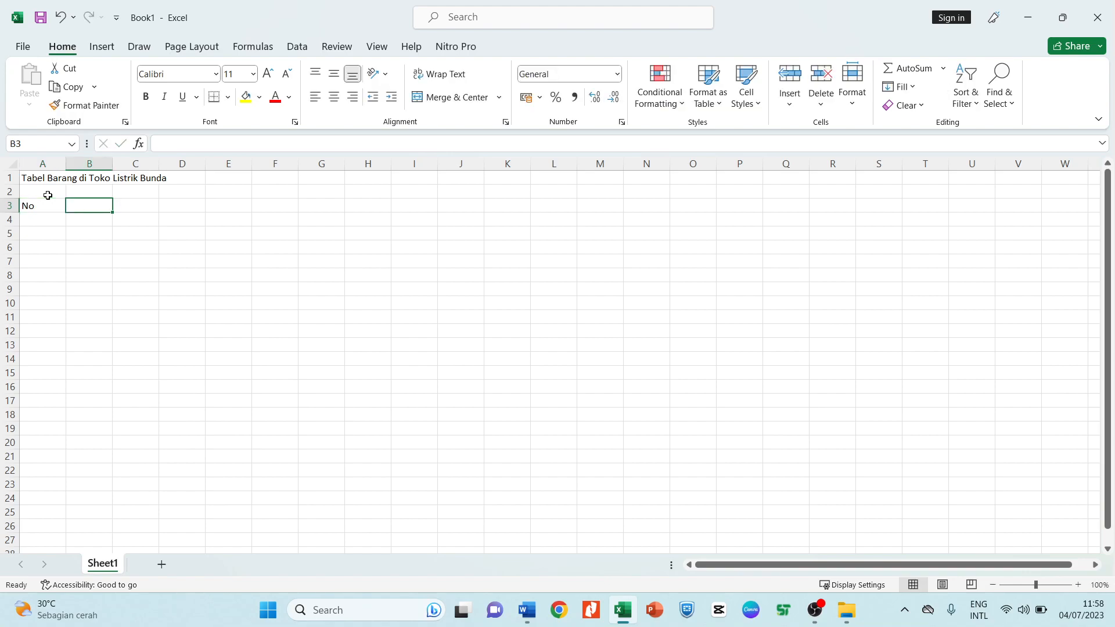
{"action": "type", "text": "Barang"}
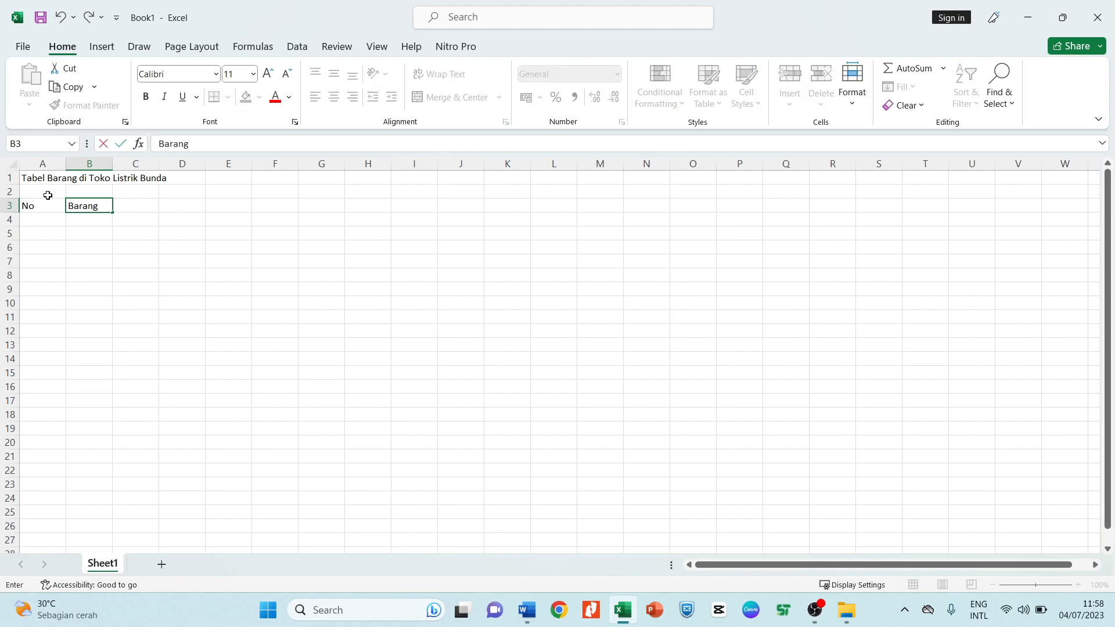
{"action": "key", "text": "Tab"}
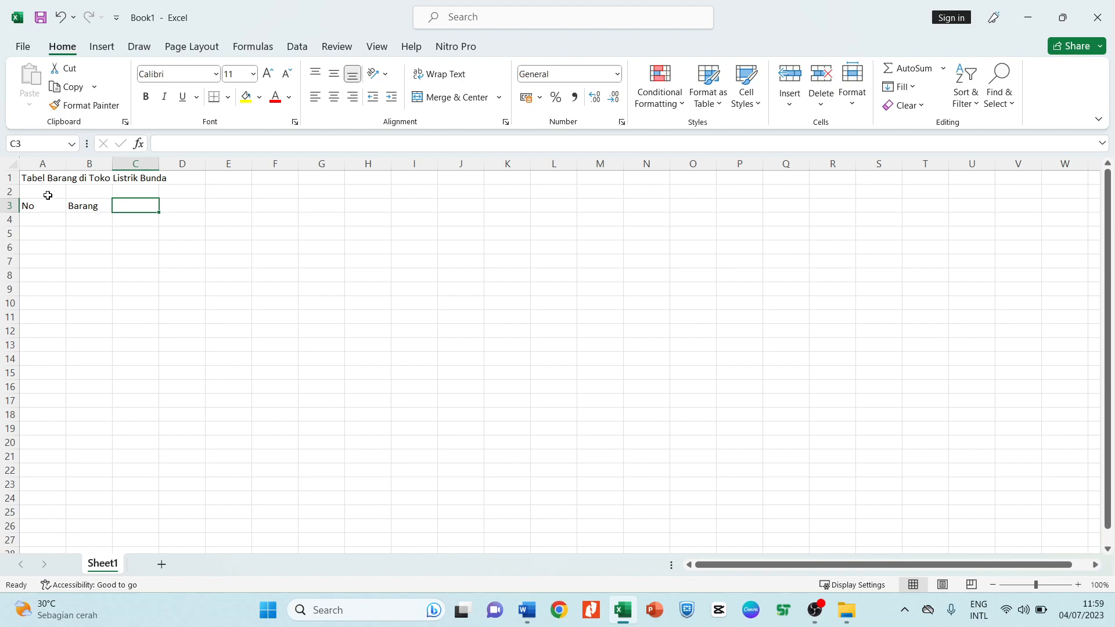
{"action": "type", "text": "Satuan"}
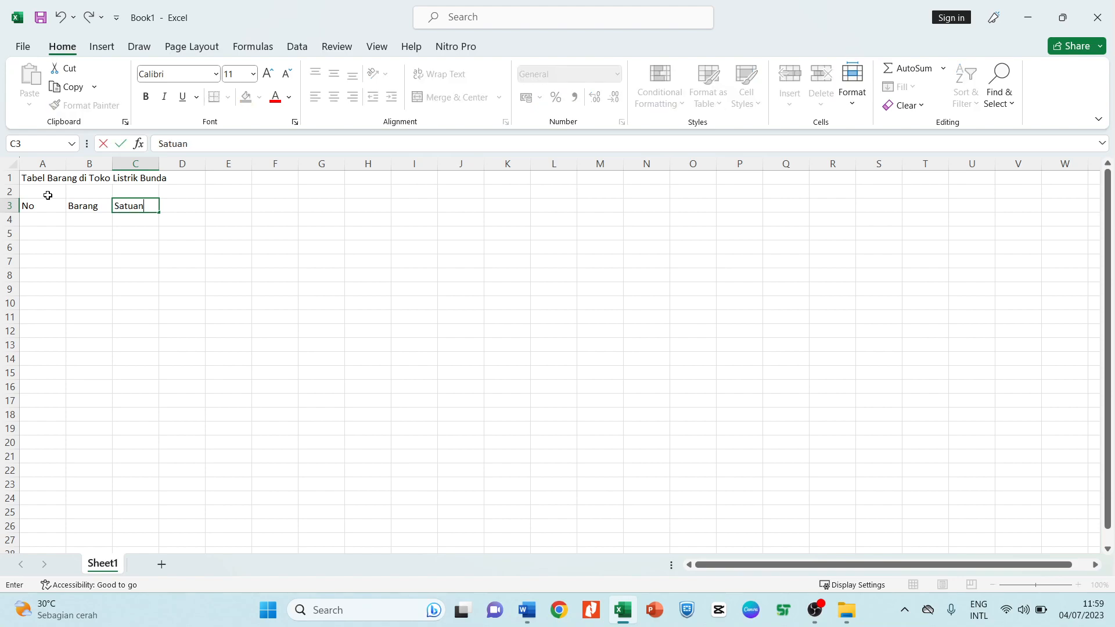
{"action": "key", "text": "Tab"}
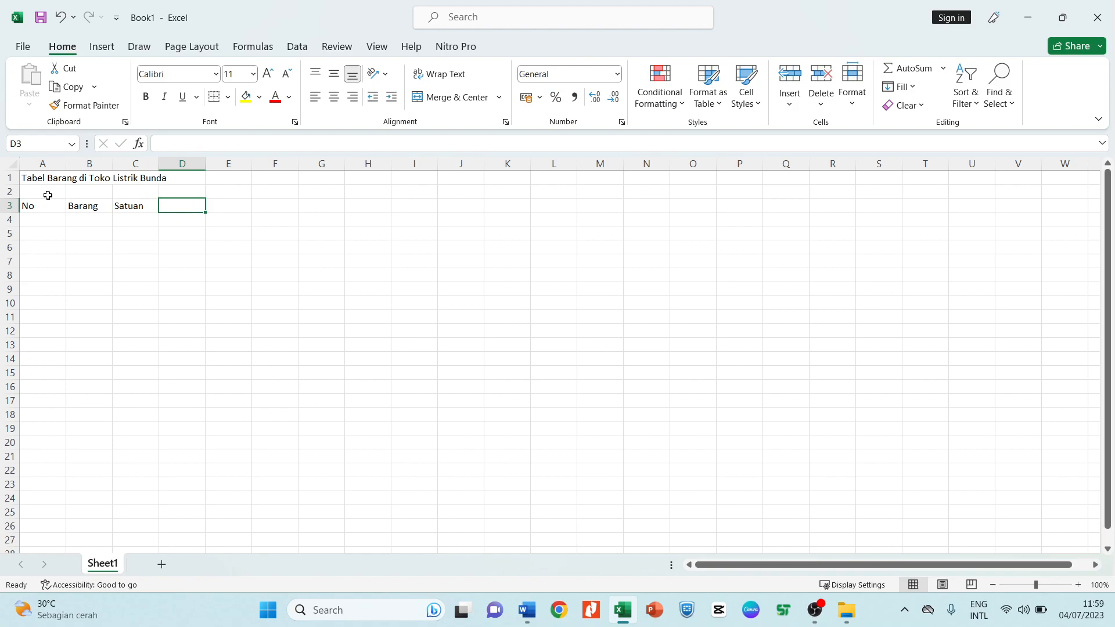
{"action": "type", "text": "Harga"}
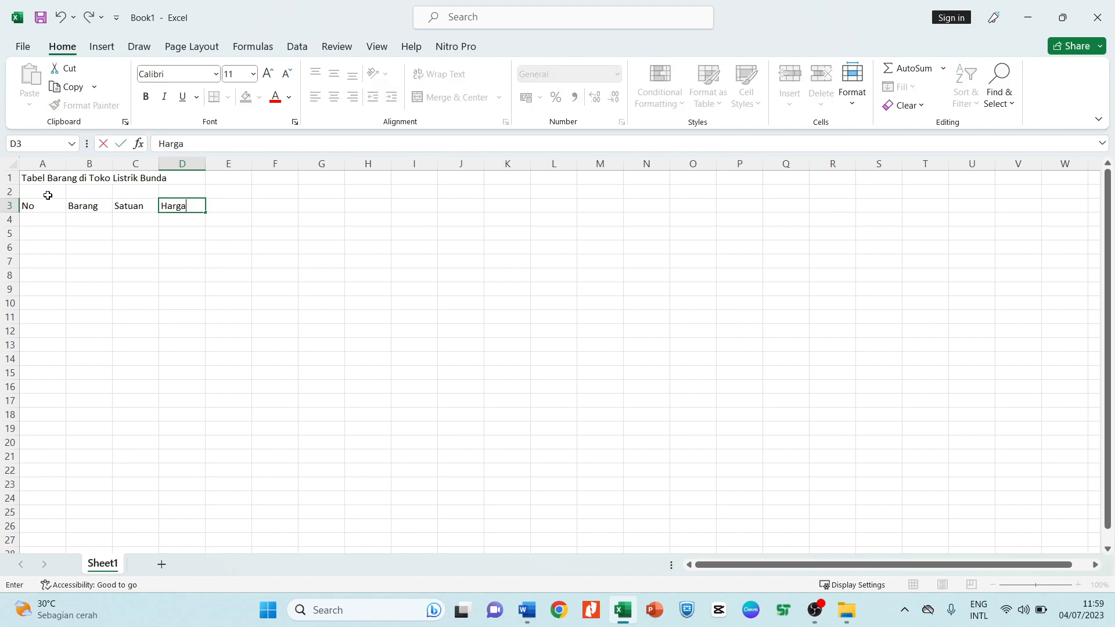
{"action": "key", "text": "Tab"}
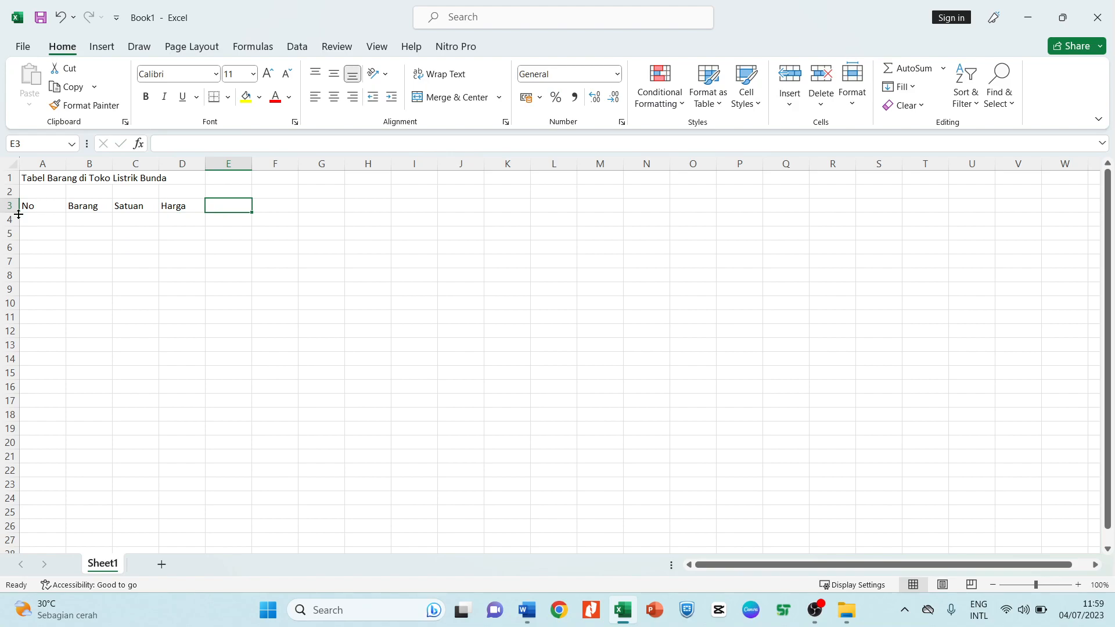
Fill the first item row, A4 to D4, with 1, "Bohlam 5 watt", Buah and 3500.
{"action": "left_click", "coordinate": [34, 223]}
{"action": "type", "text": "1"}
{"action": "key", "text": "Return"}
{"action": "left_click", "coordinate": [87, 220]}
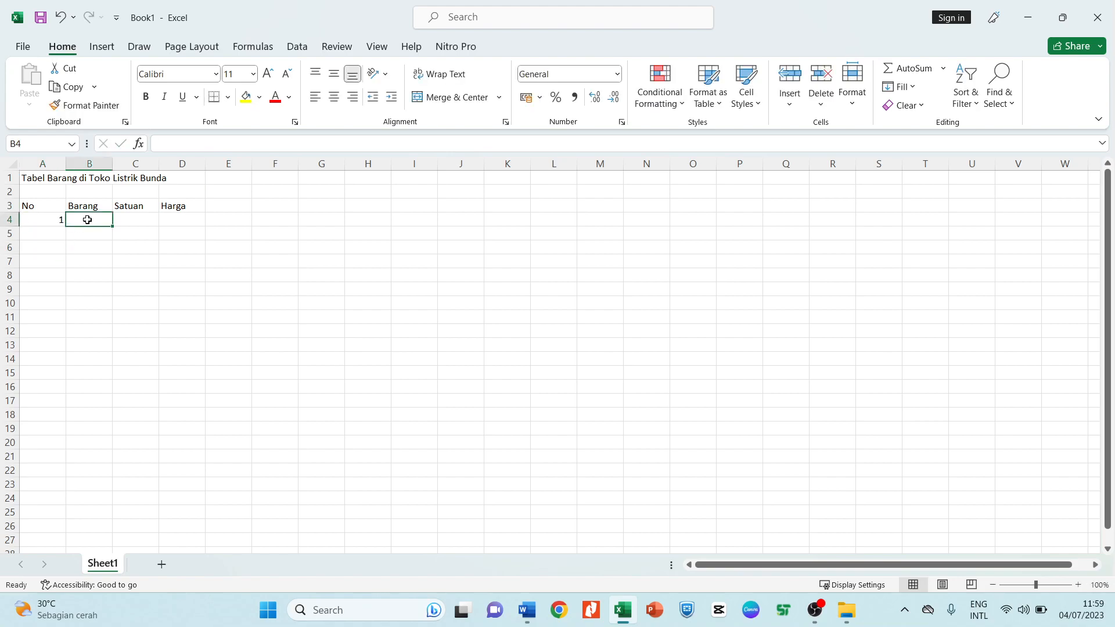
{"action": "type", "text": "Boh"}
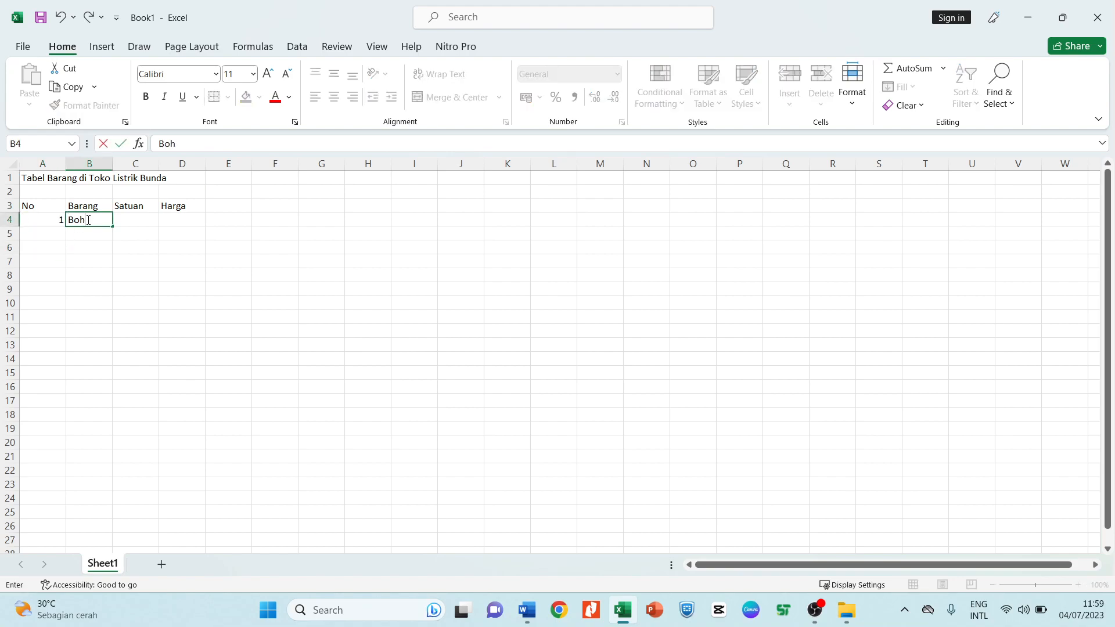
{"action": "type", "text": "lam 5 watt"}
{"action": "key", "text": "Tab"}
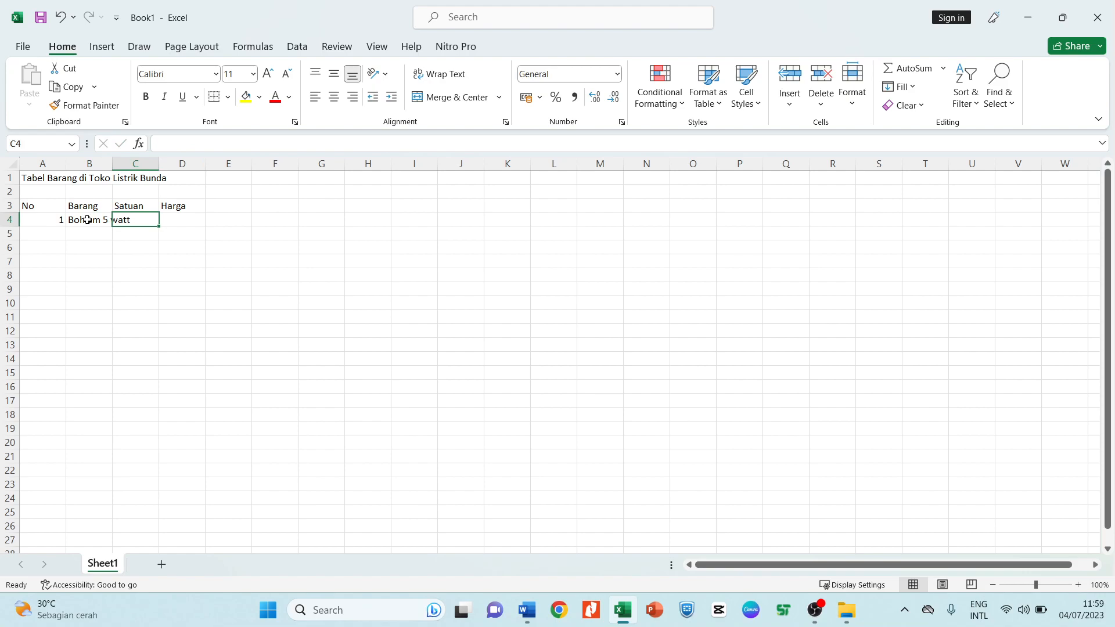
{"action": "type", "text": "Buah"}
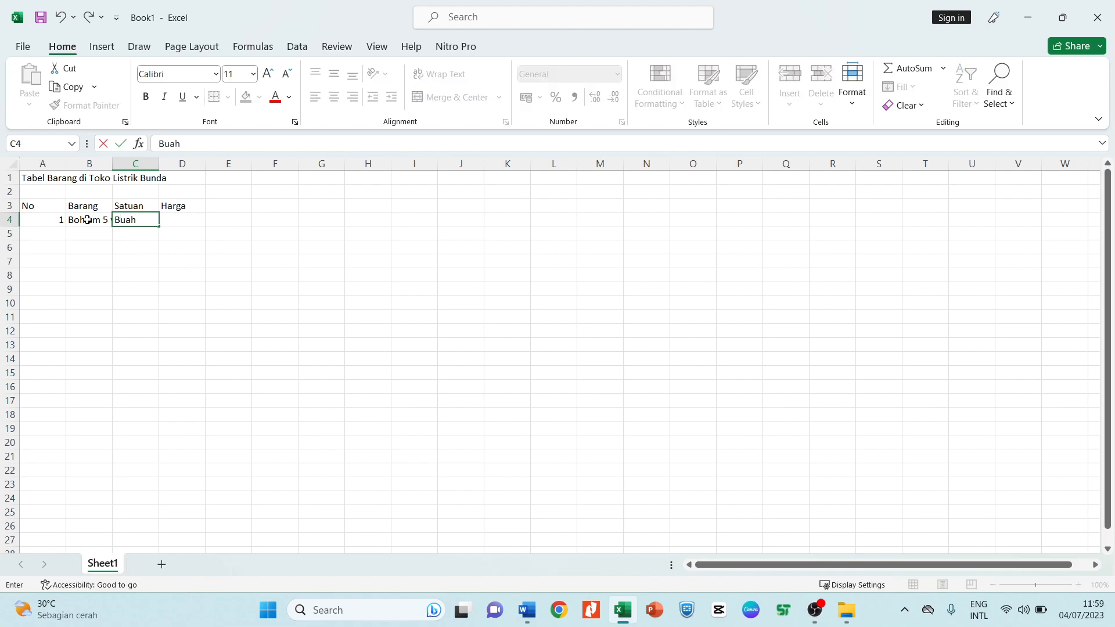
{"action": "key", "text": "Tab"}
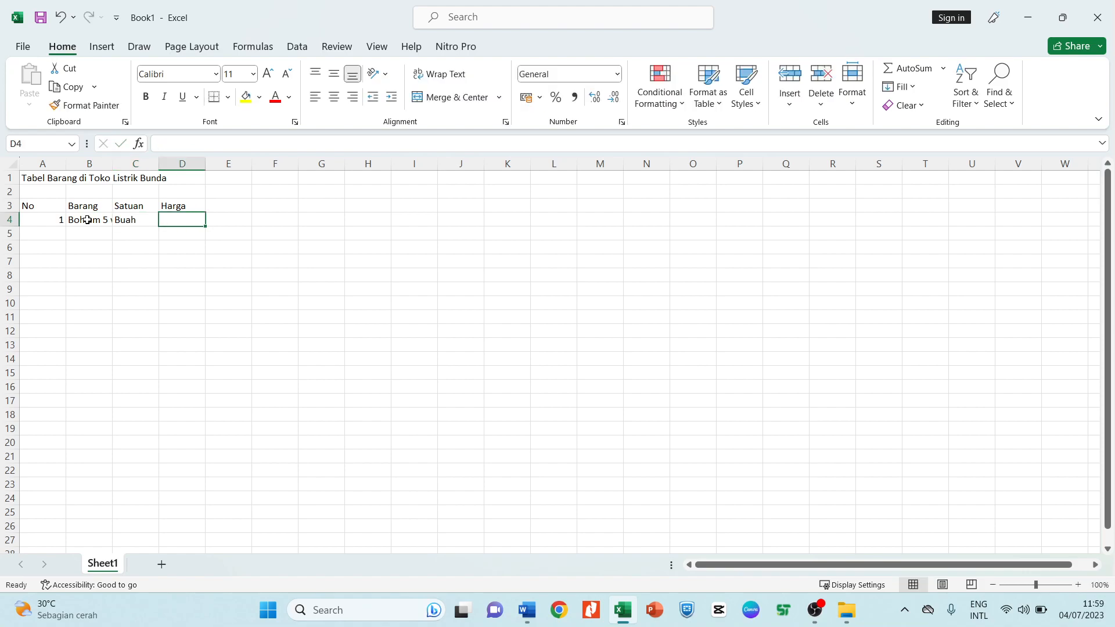
{"action": "type", "text": "3500"}
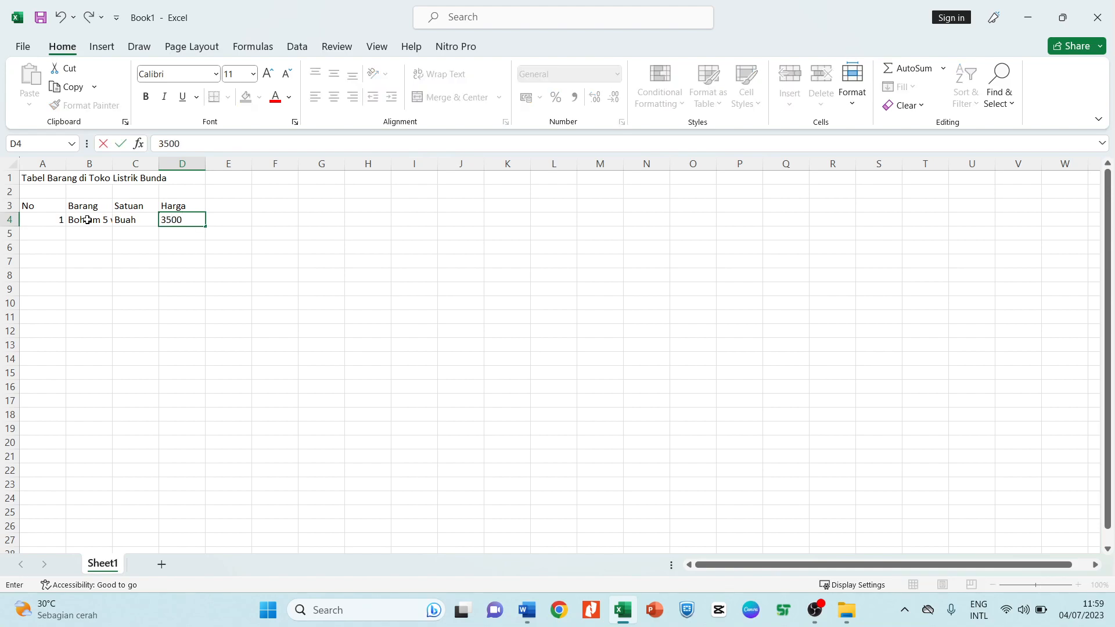
{"action": "key", "text": "Tab"}
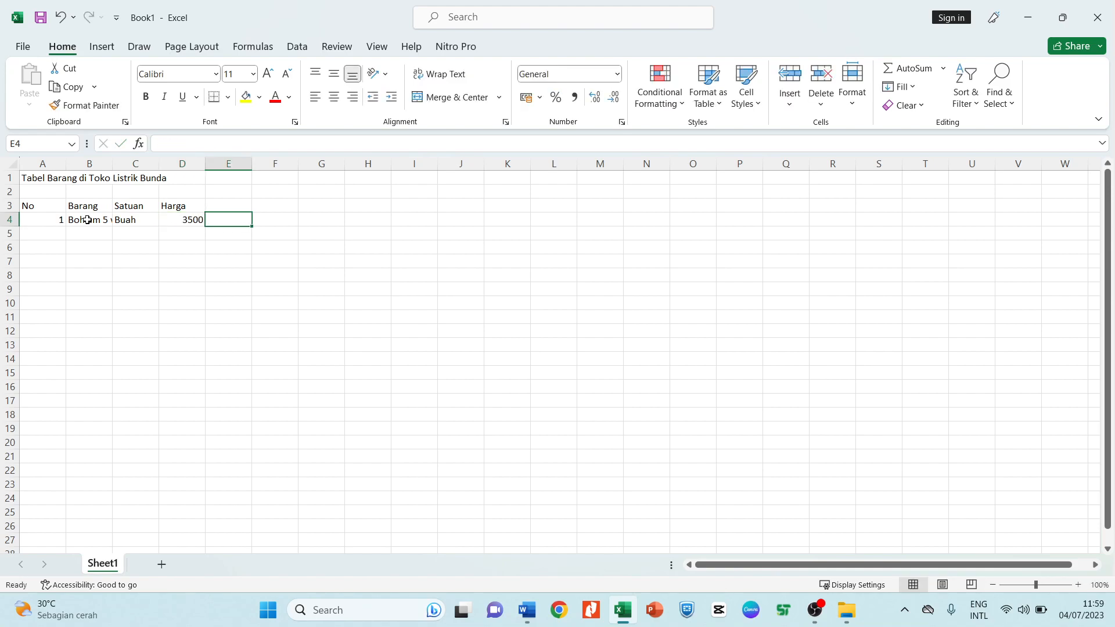
Add the column header Stok in E3 and enter 100 as the first item's stock in E4.
{"action": "left_click", "coordinate": [221, 207]}
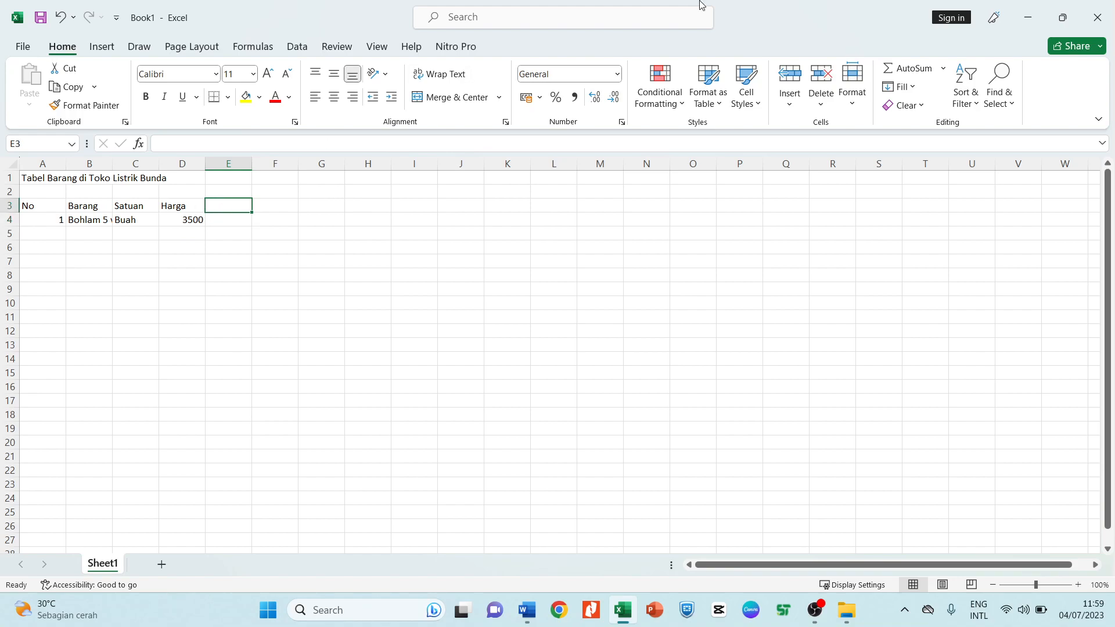
{"action": "type", "text": "Stol"}
{"action": "type", "text": "k"}
{"action": "key", "text": "Tab"}
{"action": "key", "text": "Return"}
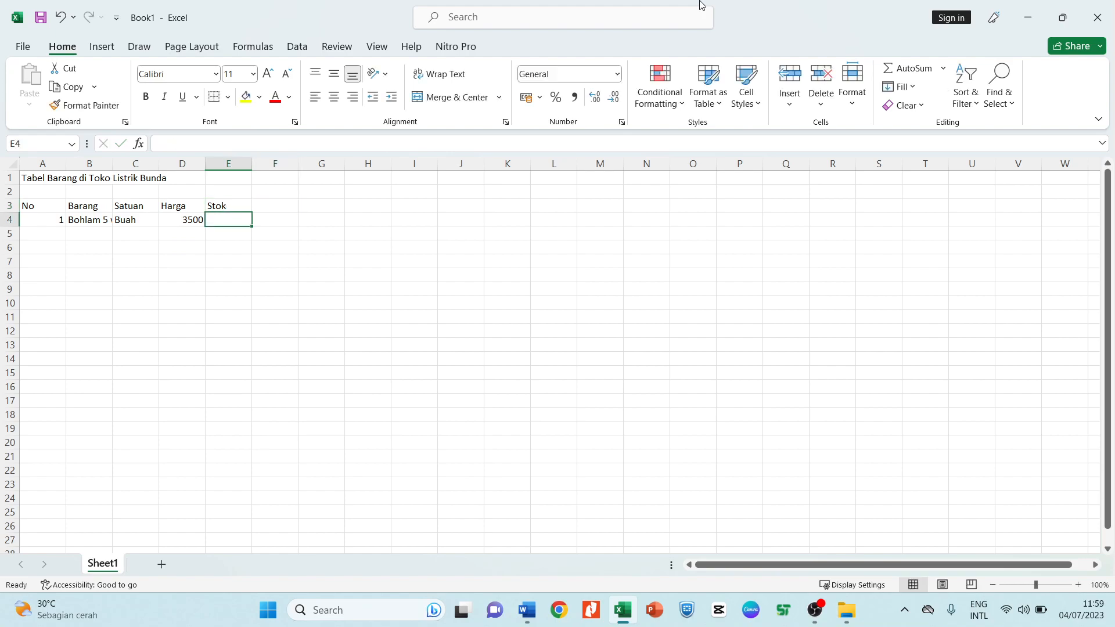
{"action": "type", "text": "100"}
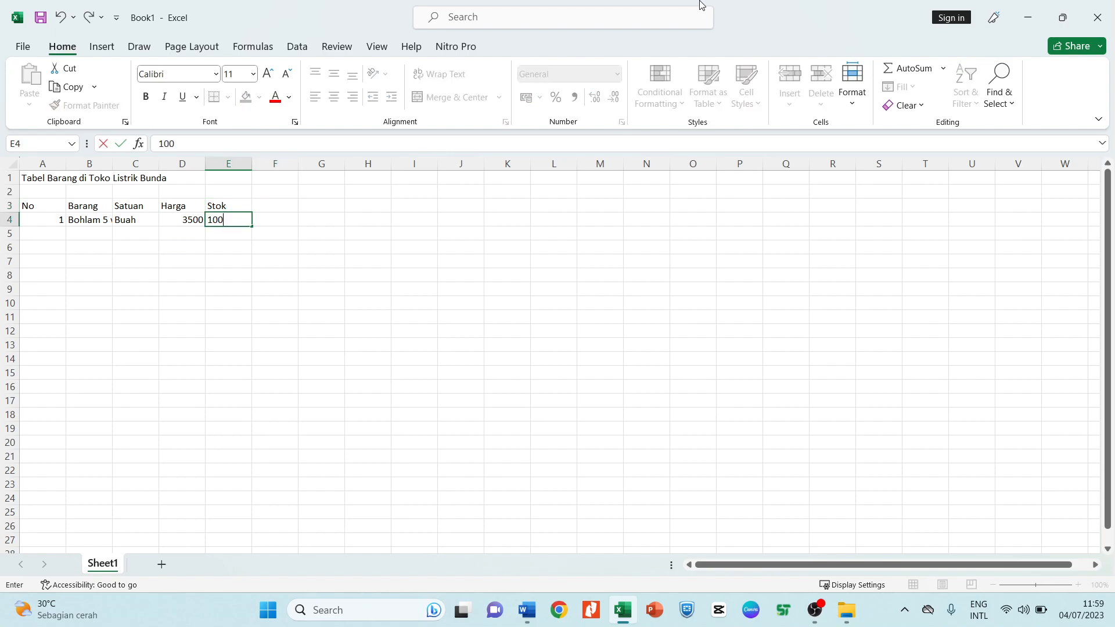
{"action": "key", "text": "Return"}
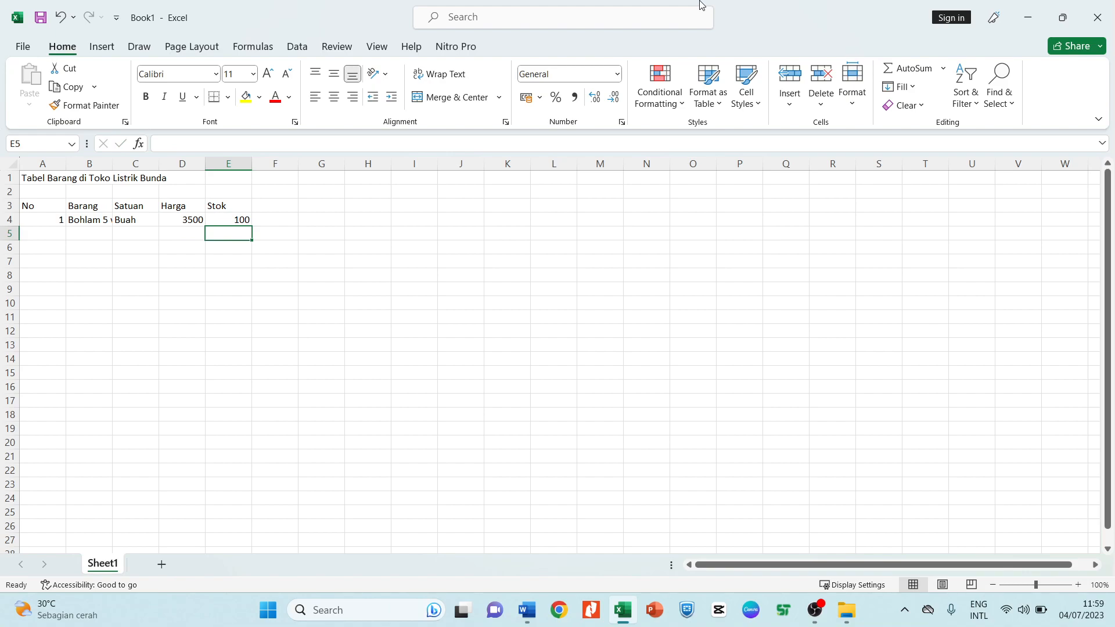
Fill the second item row, A5 to E5, with 2, Kabel, Meter, 5000 and 500.
{"action": "left_click", "coordinate": [46, 236]}
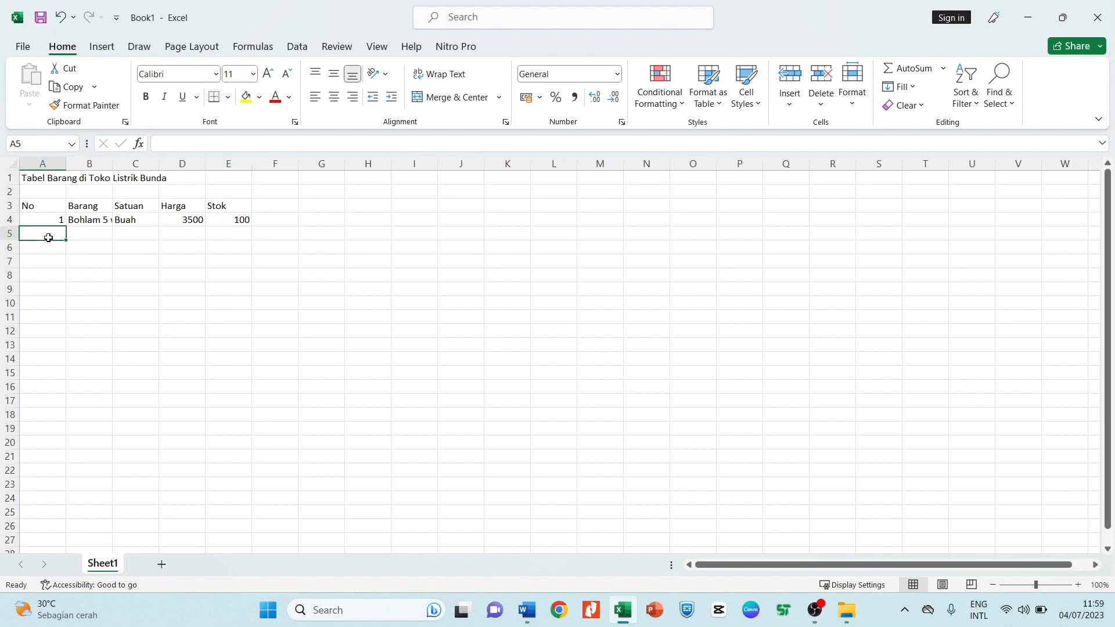
{"action": "type", "text": "2"}
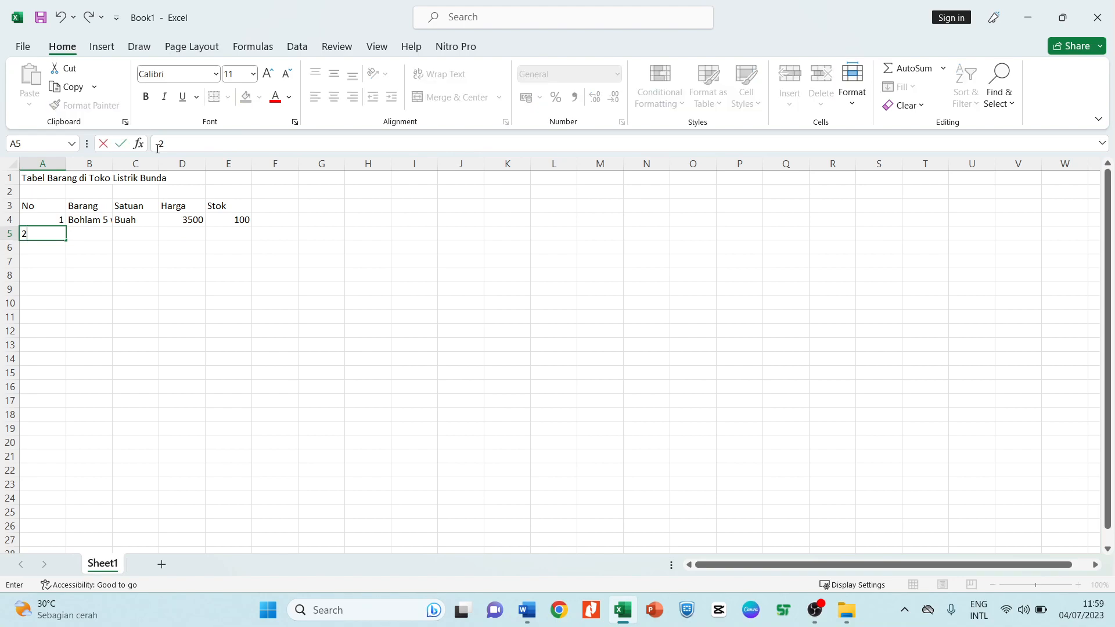
{"action": "key", "text": "Tab"}
{"action": "type", "text": "Kabel"}
{"action": "key", "text": "Tab"}
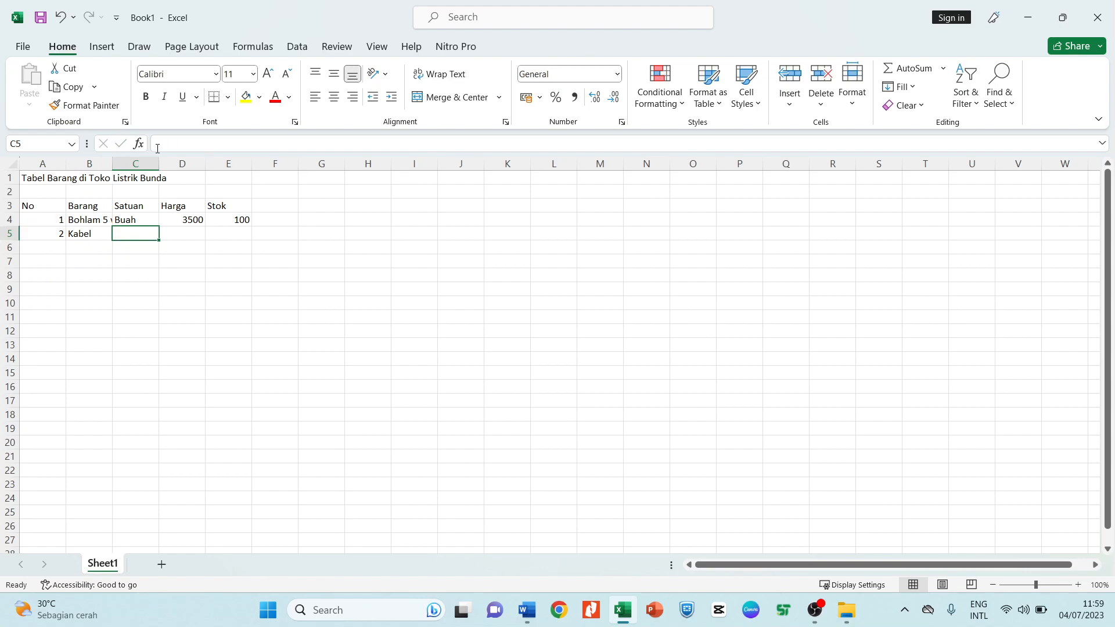
{"action": "type", "text": "Meter"}
{"action": "key", "text": "Tab"}
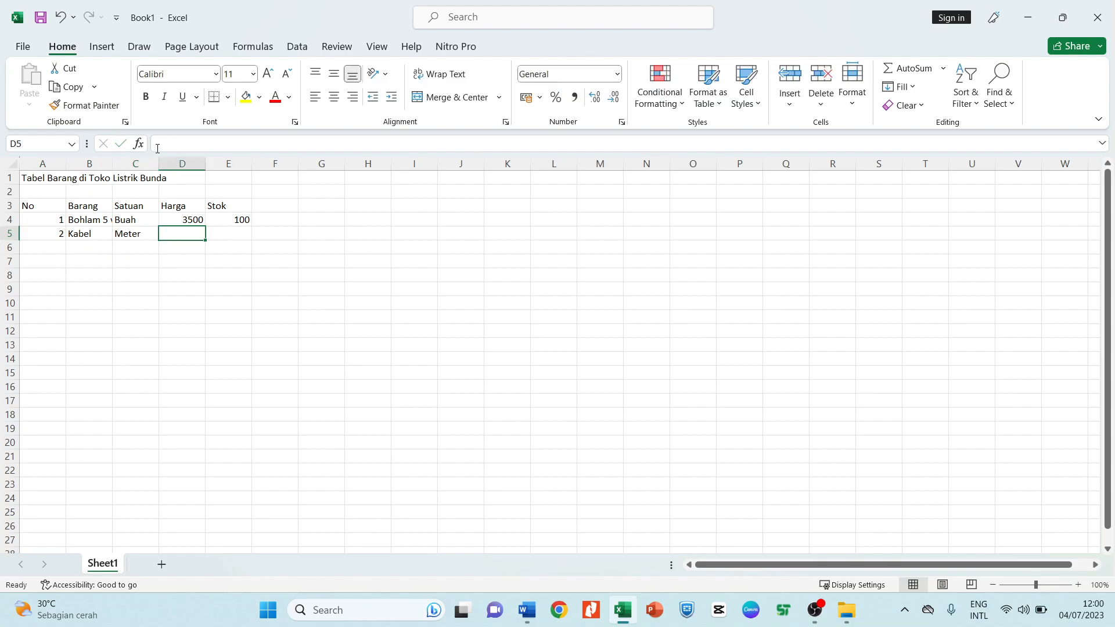
{"action": "type", "text": "500"}
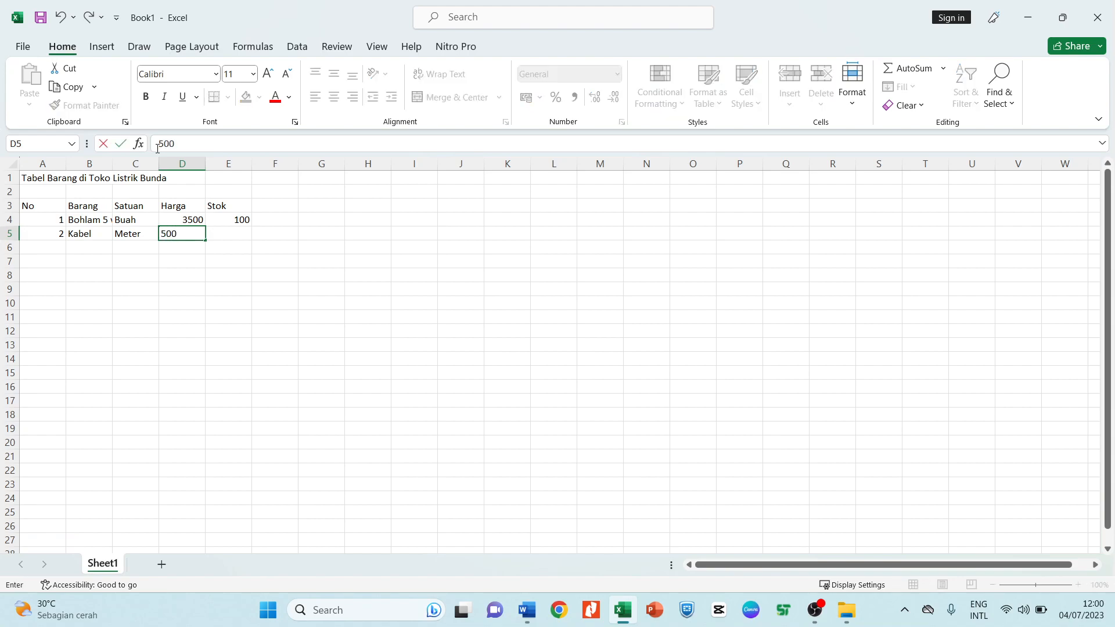
{"action": "type", "text": "0"}
{"action": "key", "text": "Tab"}
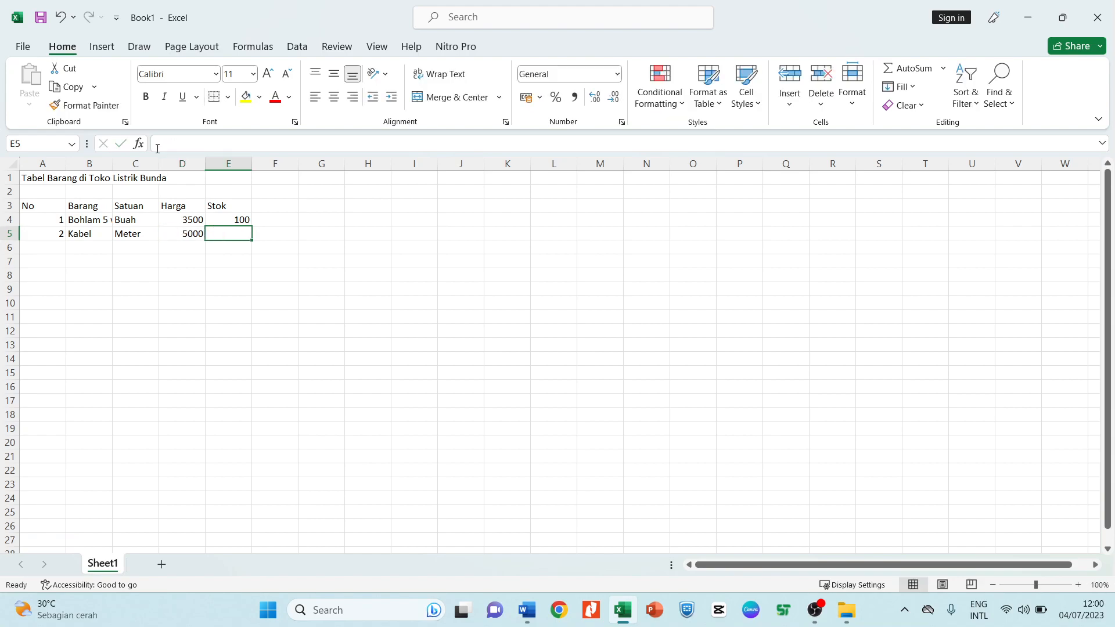
{"action": "type", "text": "500"}
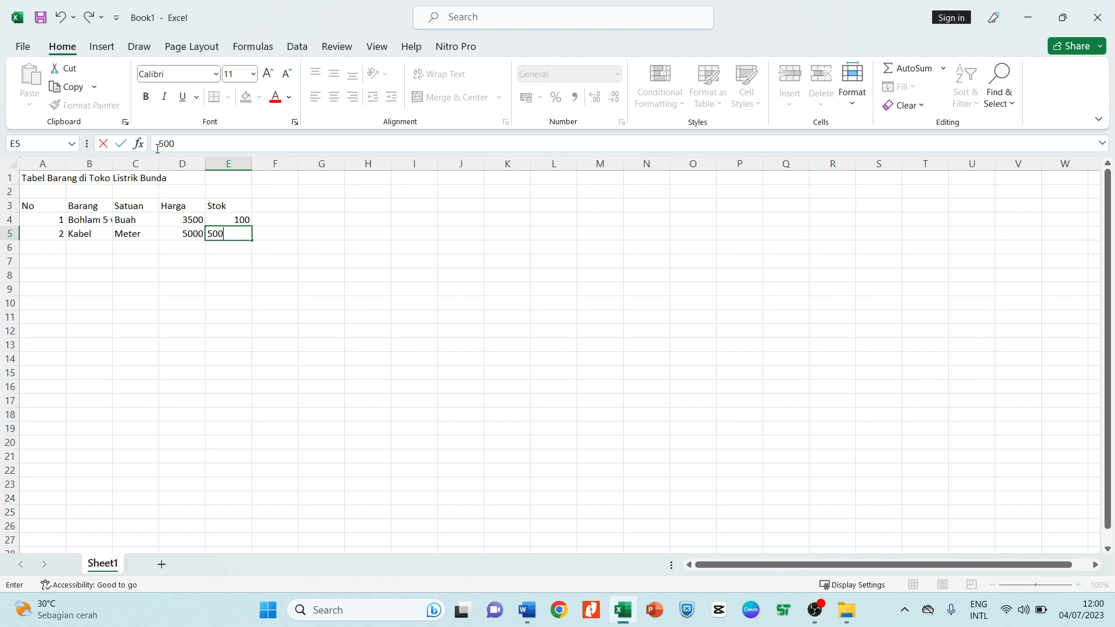
{"action": "key", "text": "Return"}
Fill the third item row, A6 to E6, with 3, Saklar, Buah, 3000 and 500.
{"action": "left_click", "coordinate": [37, 287]}
{"action": "left_click", "coordinate": [52, 244]}
{"action": "type", "text": "3"}
{"action": "key", "text": "Tab"}
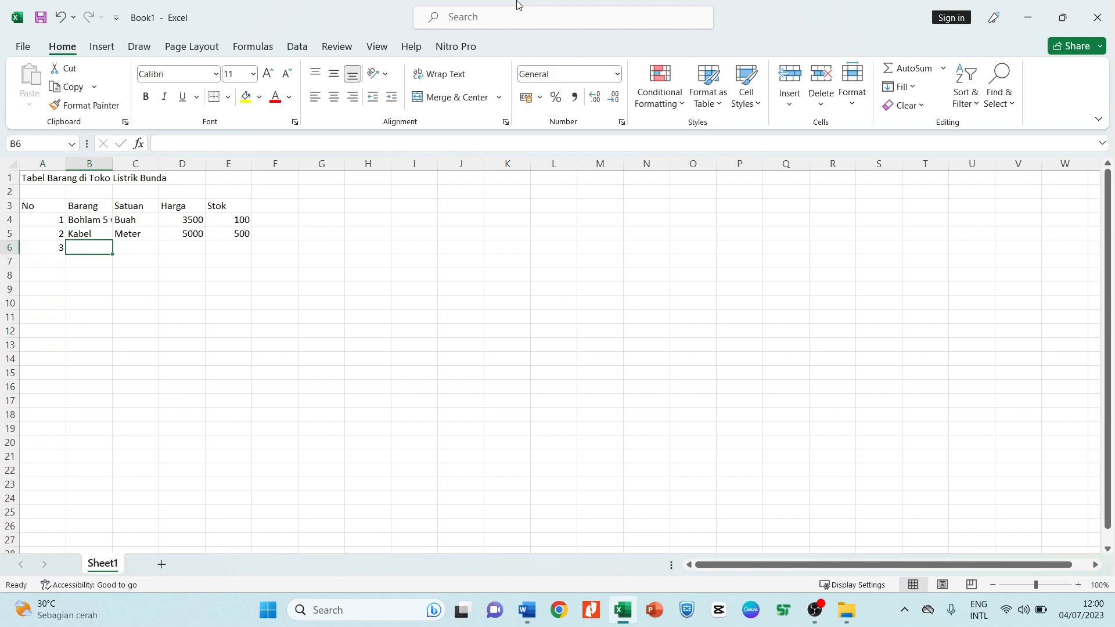
{"action": "type", "text": "Saklar"}
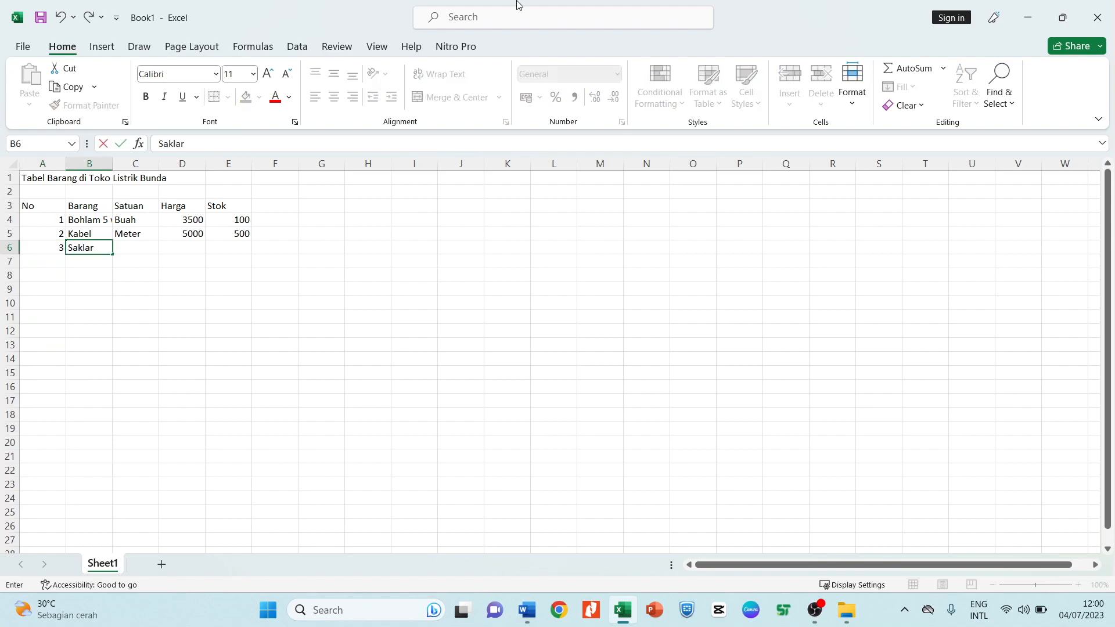
{"action": "key", "text": "Tab"}
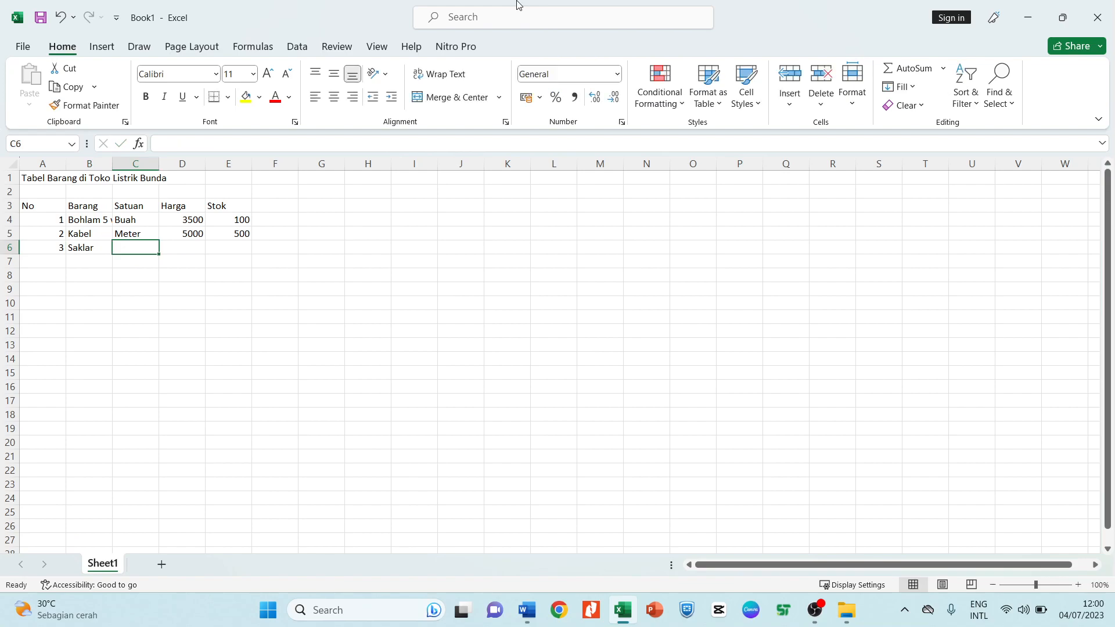
{"action": "type", "text": "Buah"}
{"action": "key", "text": "Tab"}
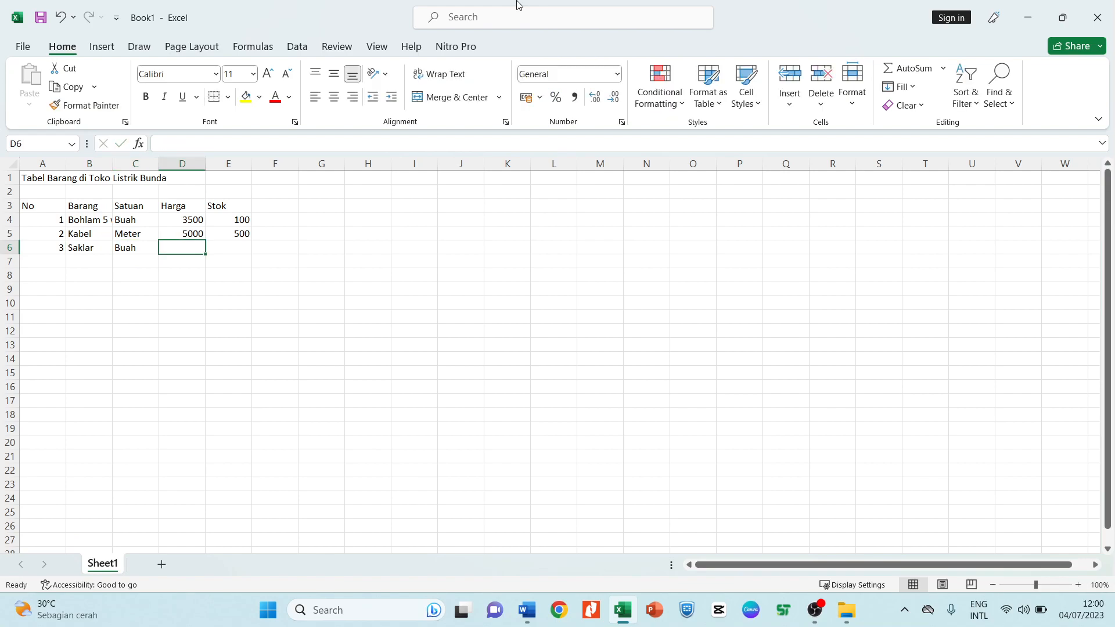
{"action": "type", "text": "3000"}
{"action": "key", "text": "Tab"}
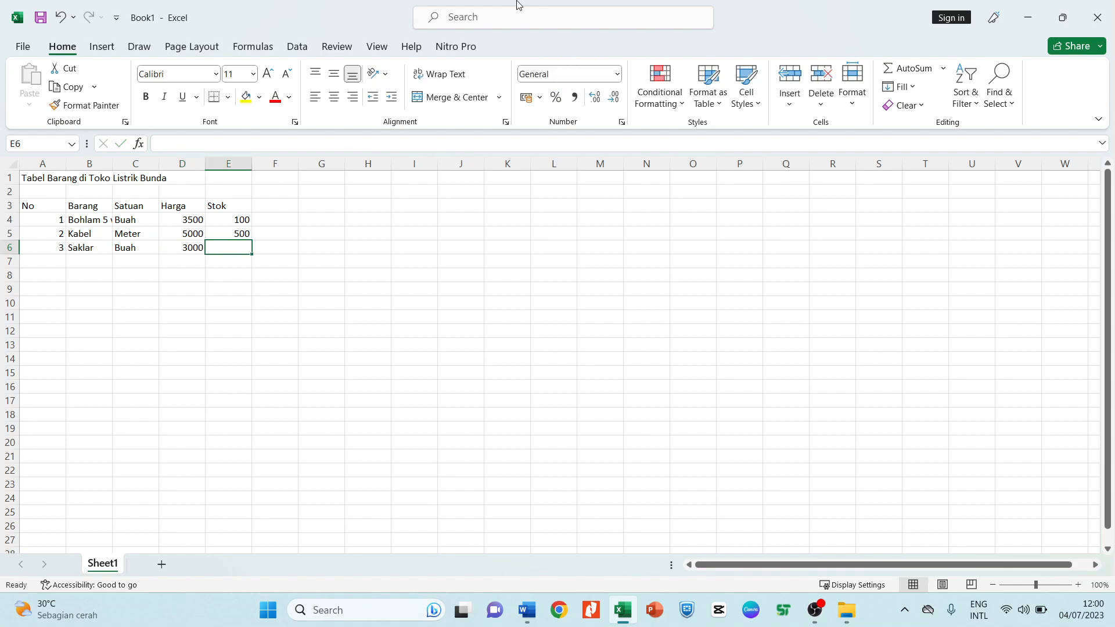
{"action": "type", "text": "500"}
{"action": "key", "text": "Return"}
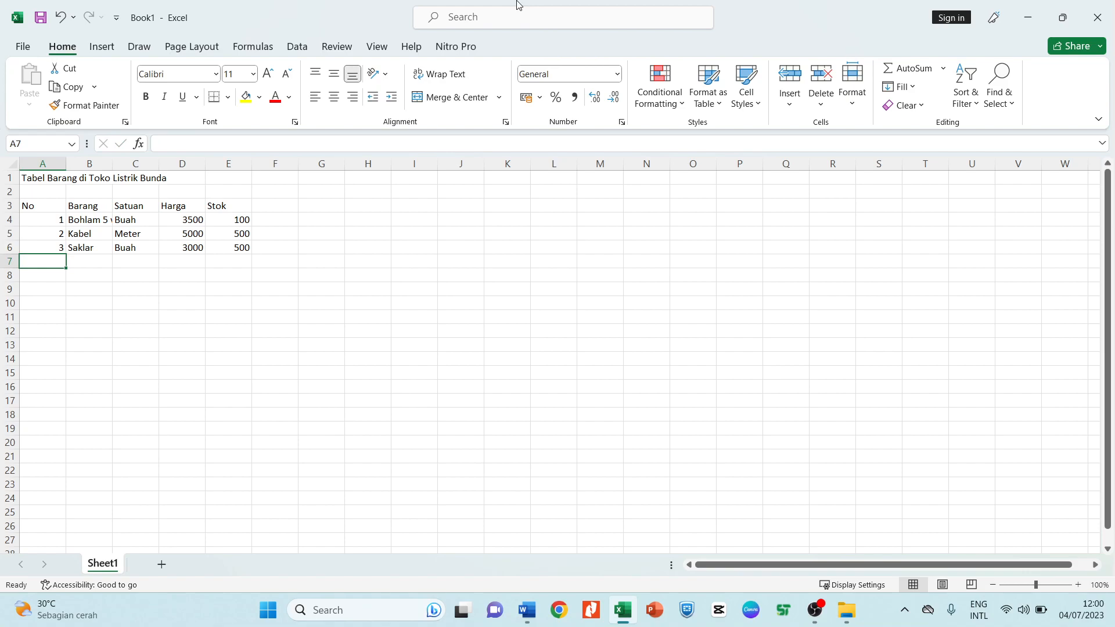
Fill the fourth item row, A7 to E7, with 4, Fitting, Buah, 5000 and 120.
{"action": "type", "text": "4F"}
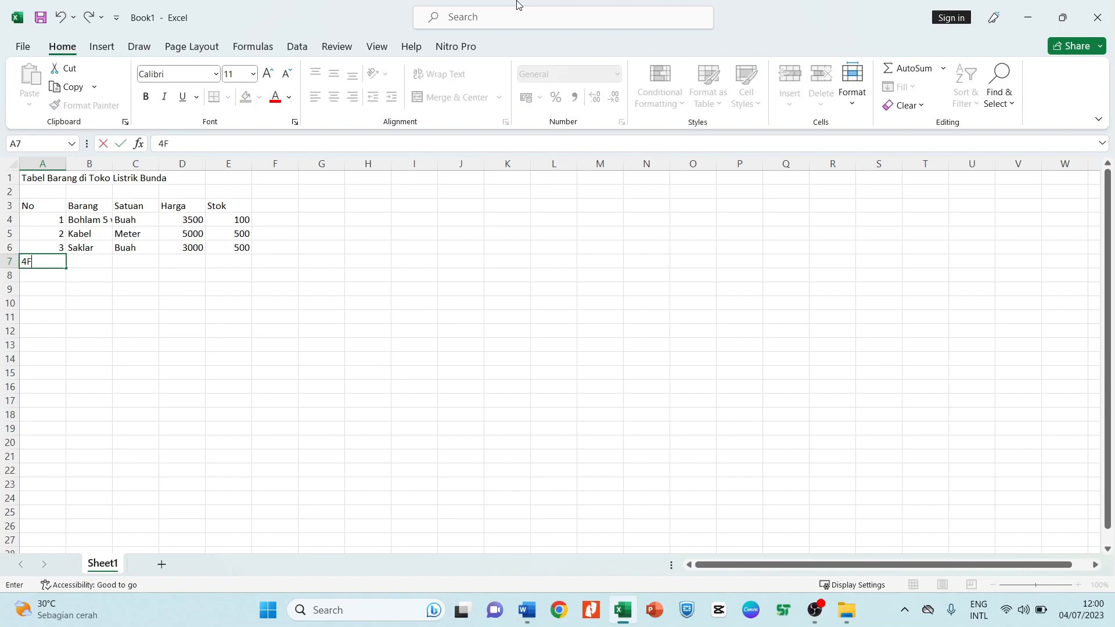
{"action": "key", "text": "Tab"}
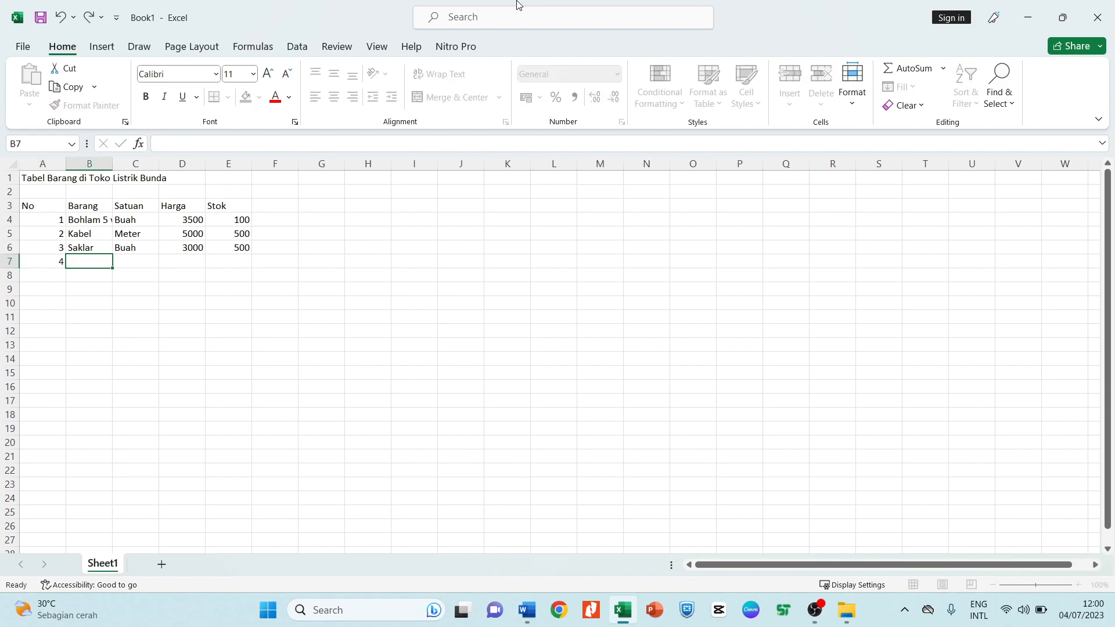
{"action": "type", "text": "Fitting"}
{"action": "key", "text": "Tab"}
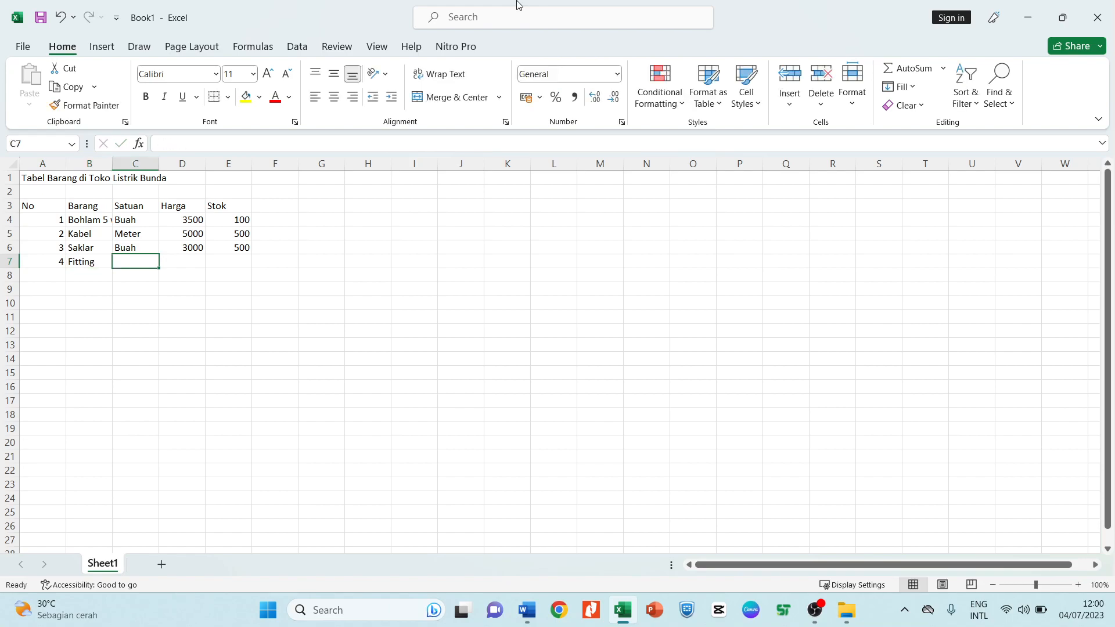
{"action": "type", "text": "Buah"}
{"action": "key", "text": "Tab"}
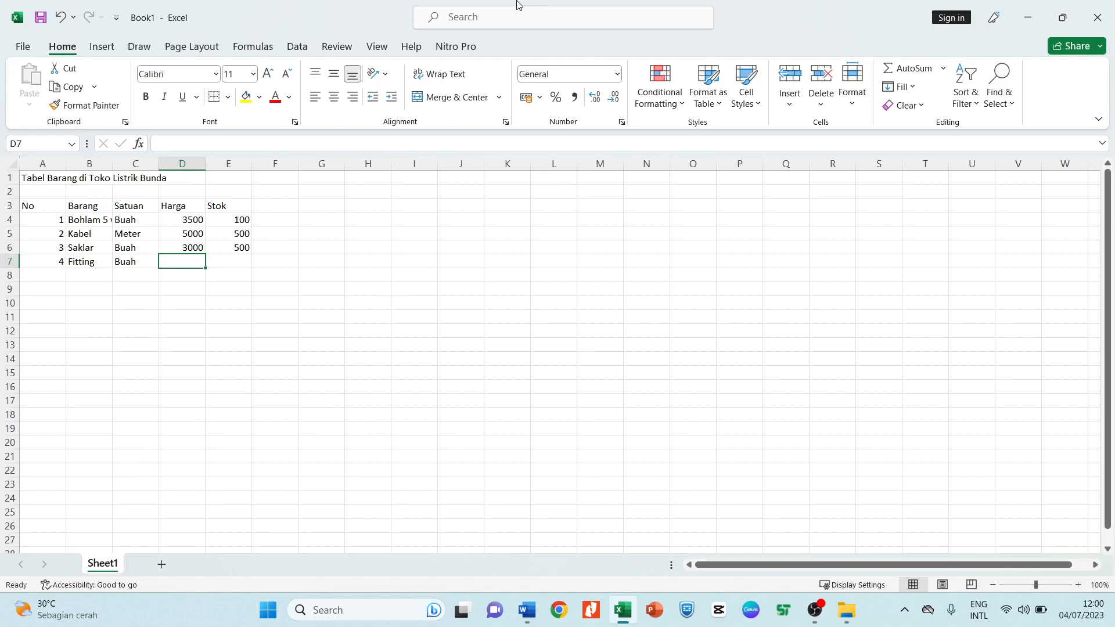
{"action": "type", "text": "5000"}
{"action": "key", "text": "Tab"}
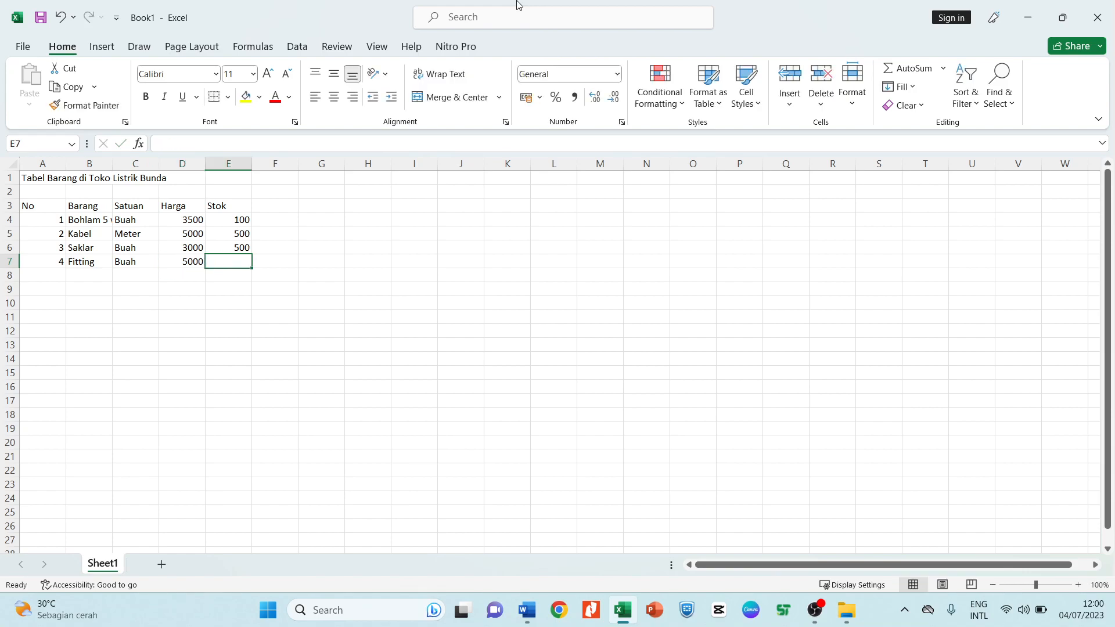
{"action": "type", "text": "120"}
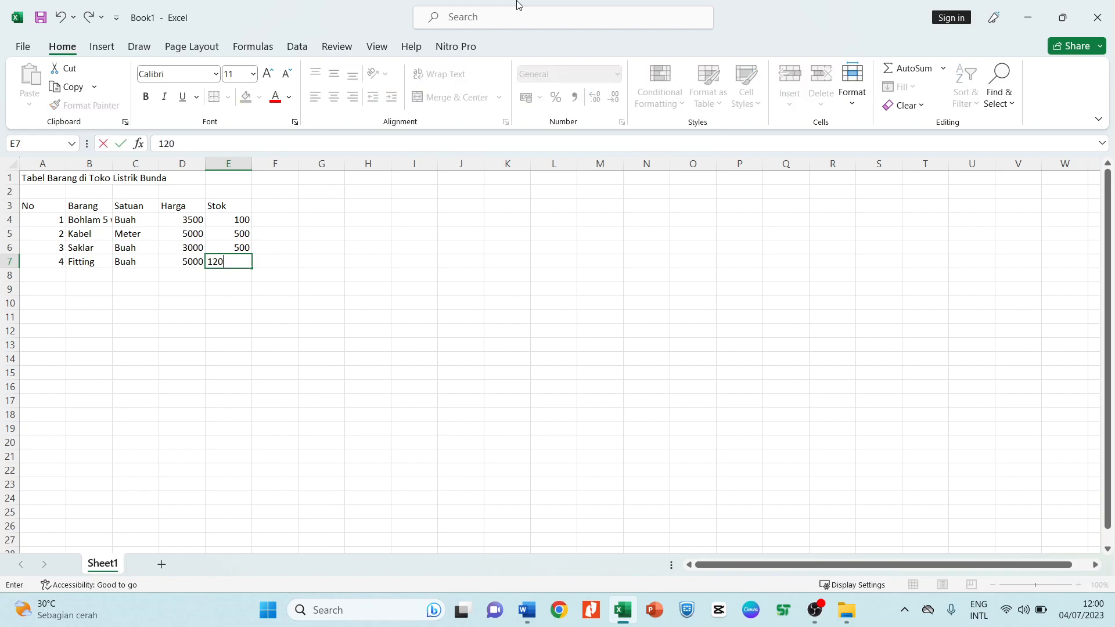
{"action": "key", "text": "Return"}
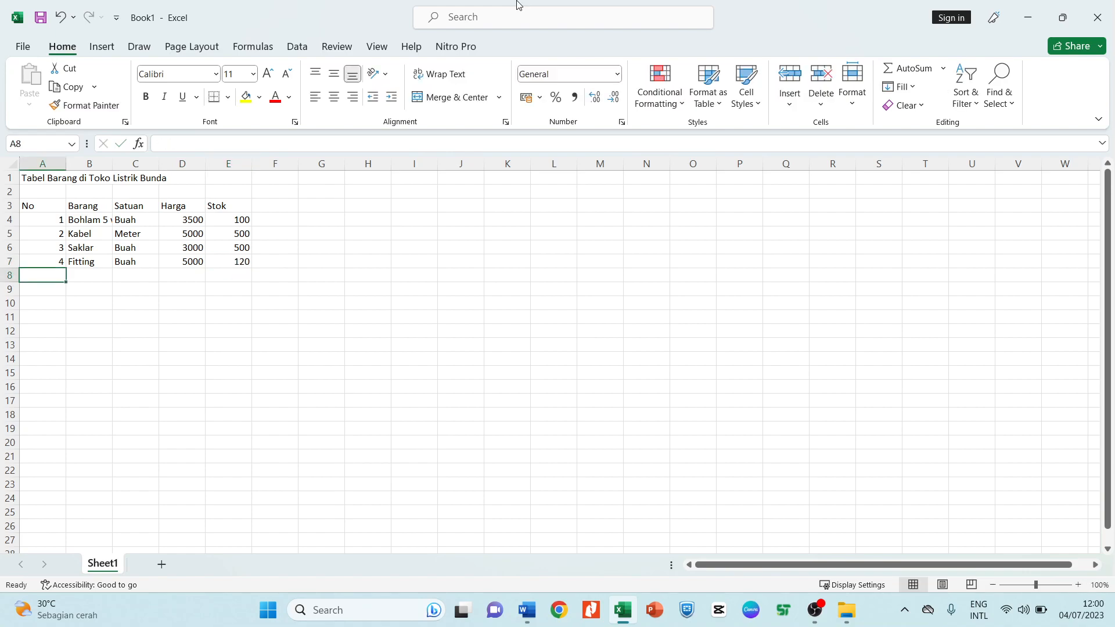
Fill the fifth item row, A8 to E8, with 5, MCB, Buah, 35000 and 250.
{"action": "type", "text": "5"}
{"action": "key", "text": "Tab"}
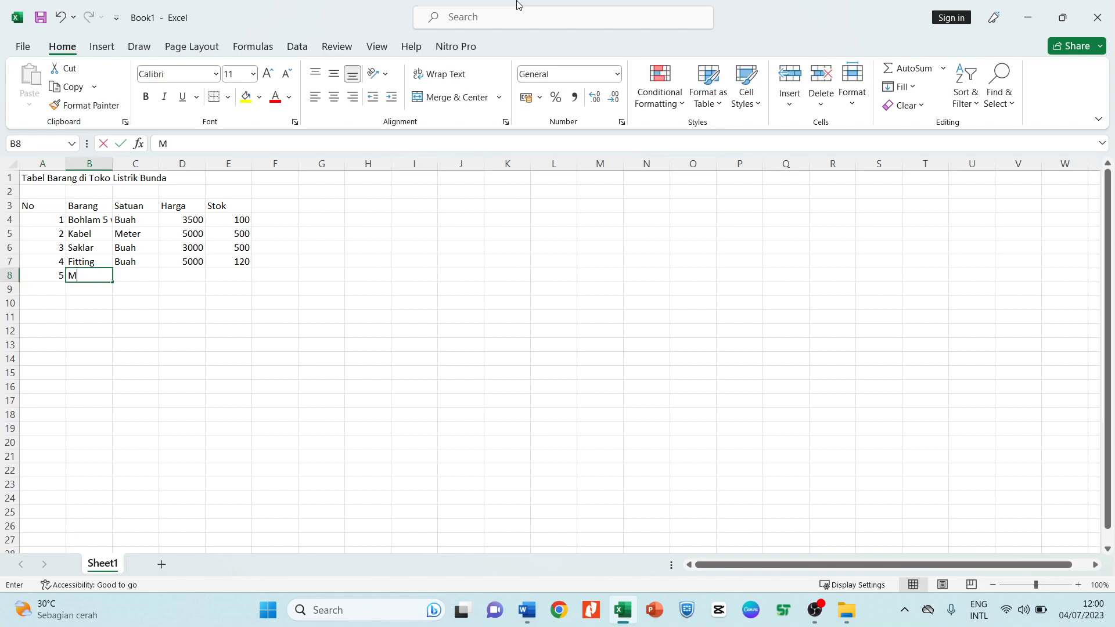
{"action": "type", "text": "MCB"}
{"action": "key", "text": "Tab"}
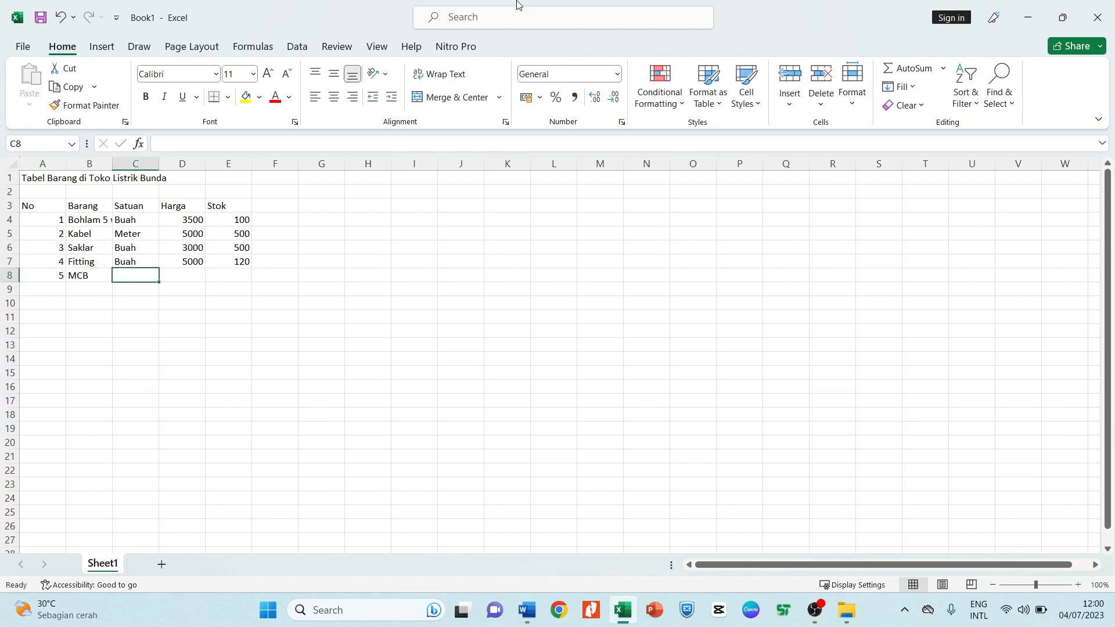
{"action": "type", "text": "Buah"}
{"action": "key", "text": "Tab"}
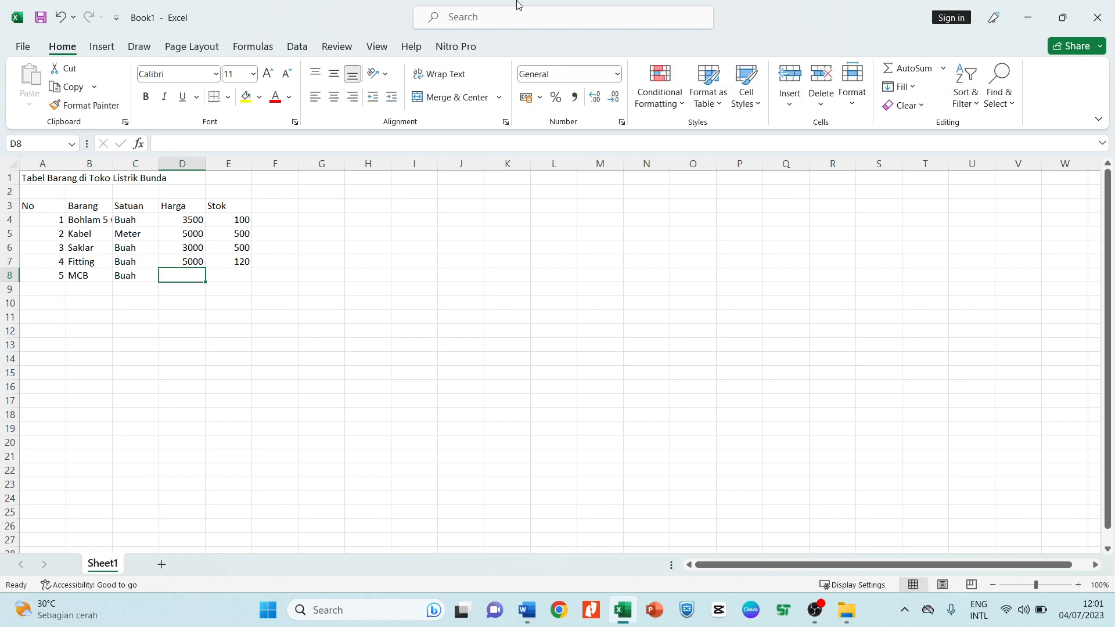
{"action": "type", "text": "35000"}
{"action": "key", "text": "Tab"}
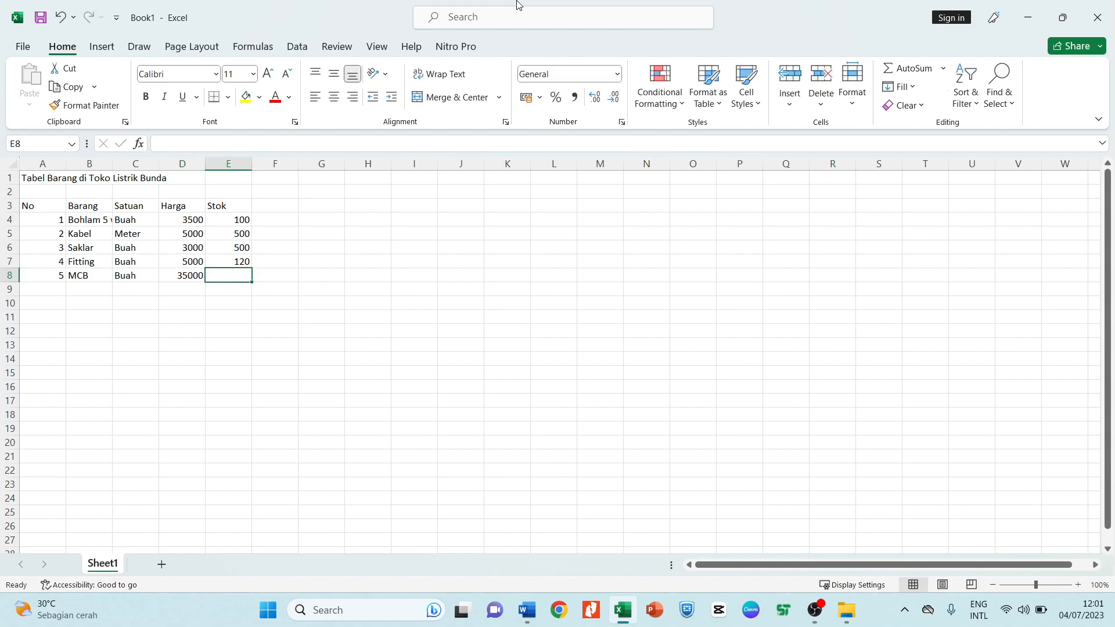
{"action": "type", "text": "250"}
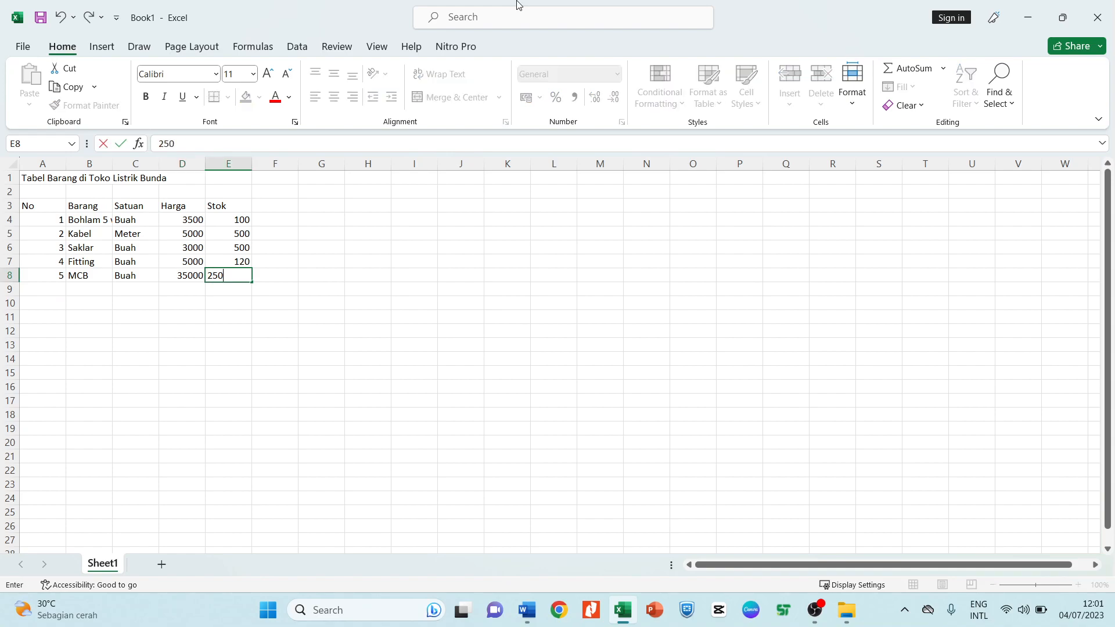
{"action": "key", "text": "Return"}
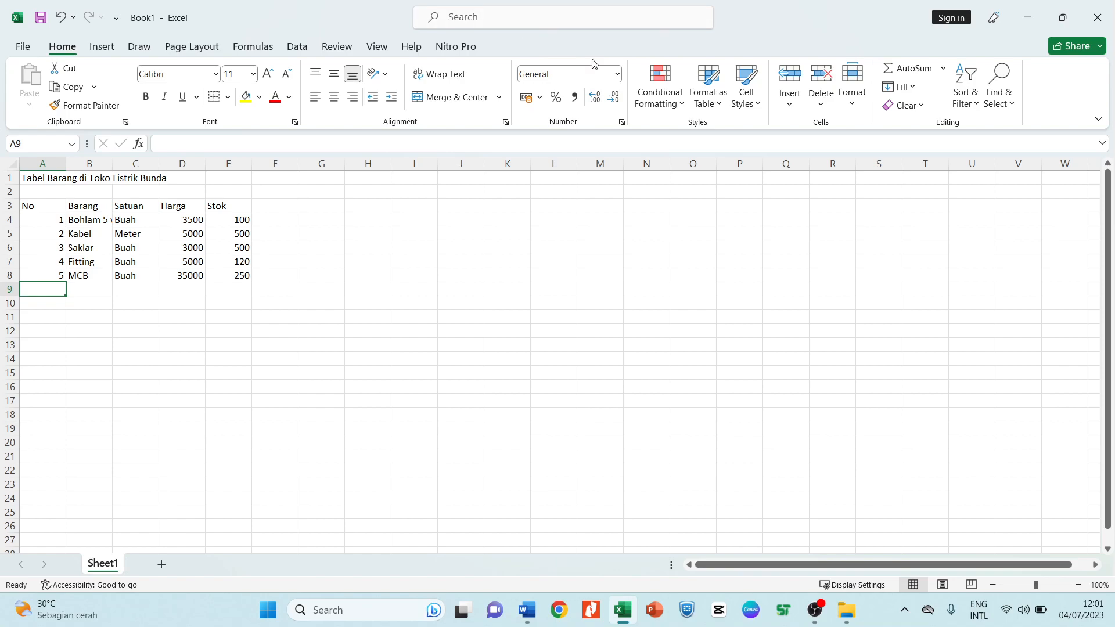
{"action": "left_click", "coordinate": [86, 334]}
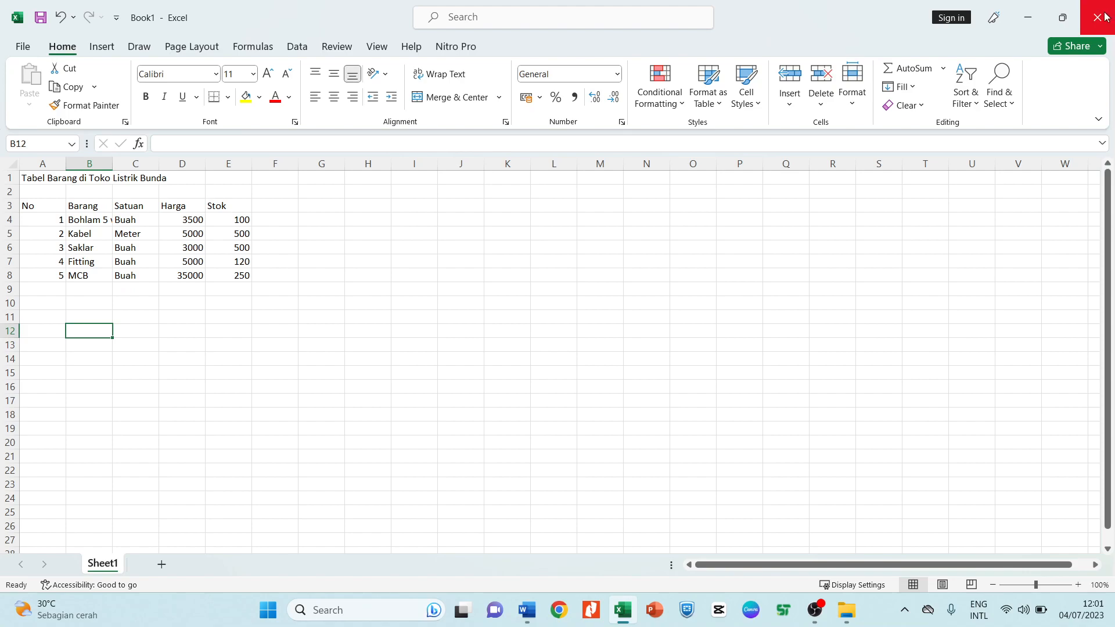
{"action": "left_click", "coordinate": [434, 273]}
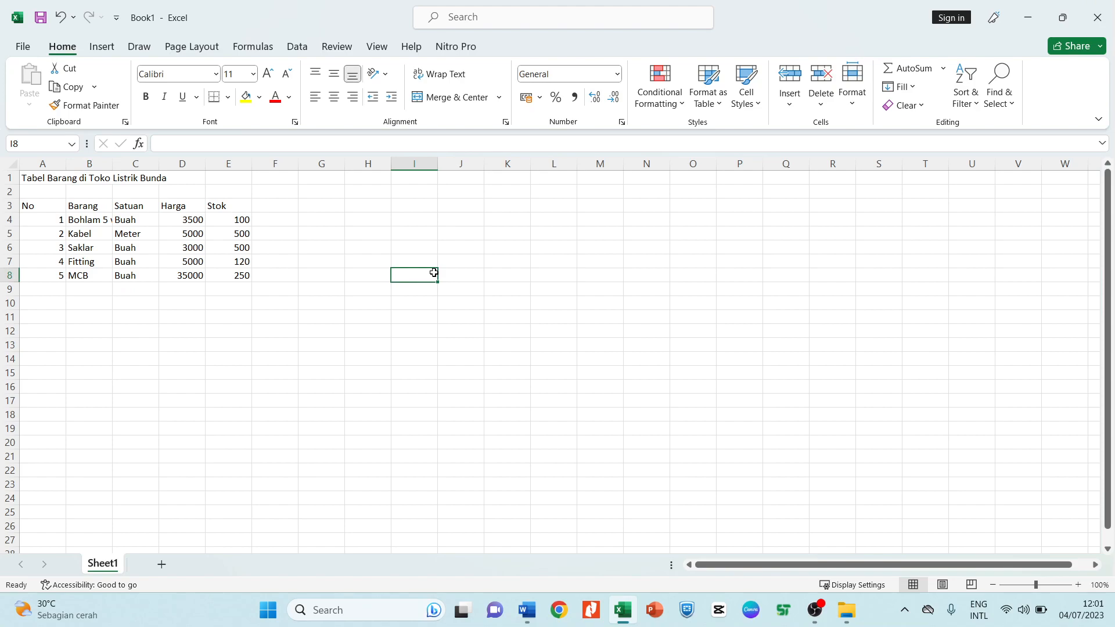
{"action": "left_click", "coordinate": [116, 247]}
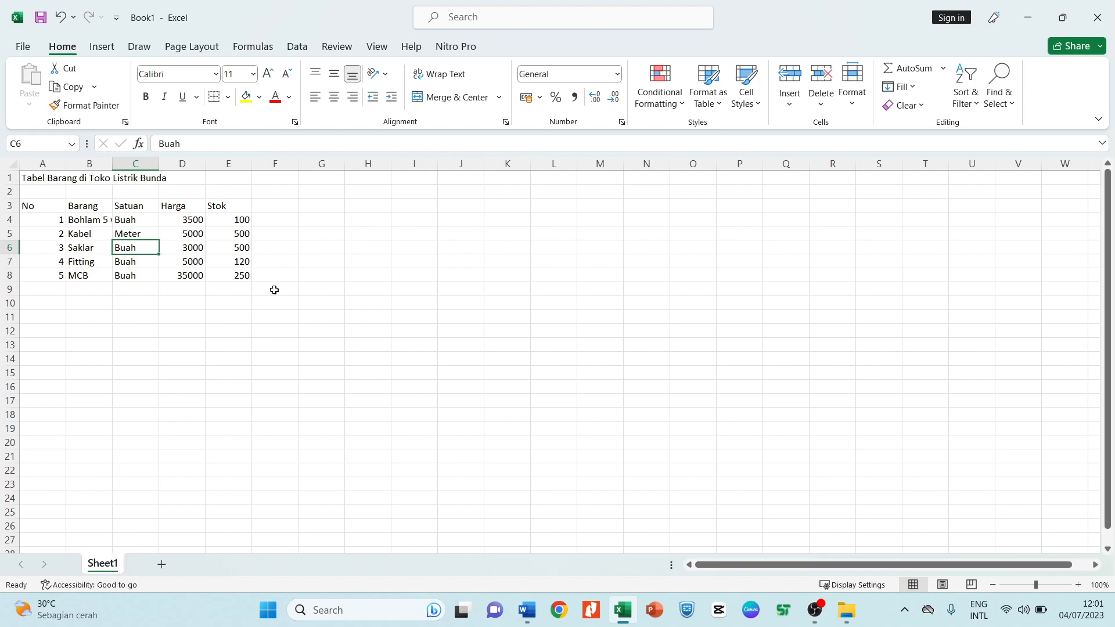
Start saving the workbook as a new file and choose the Documents folder as its location.
{"action": "left_click", "coordinate": [30, 50]}
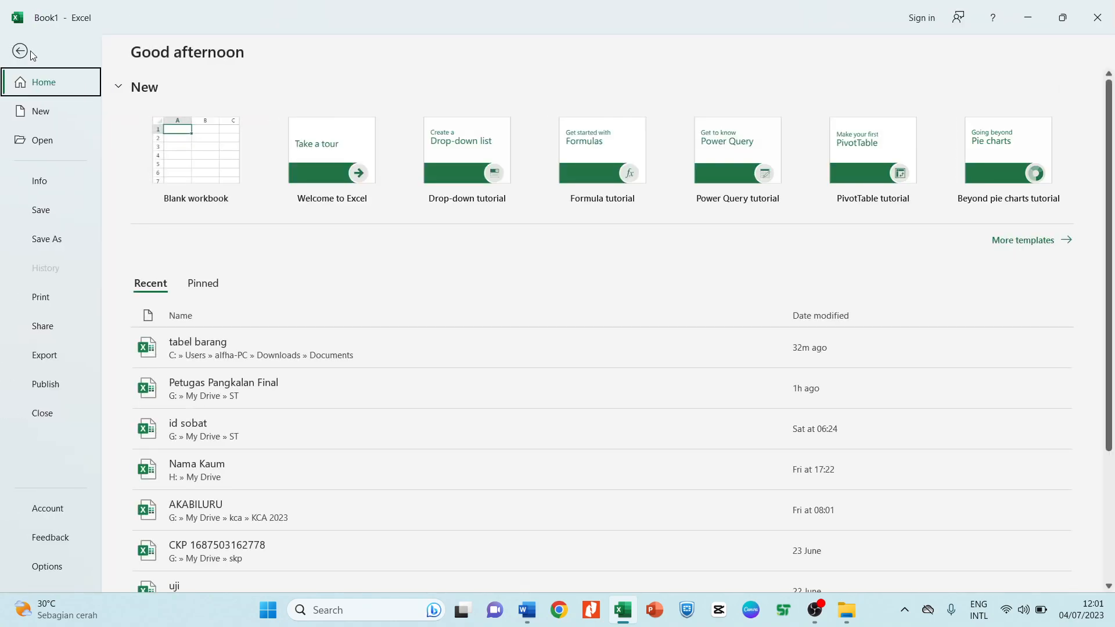
{"action": "left_click", "coordinate": [19, 50]}
{"action": "left_click", "coordinate": [24, 49]}
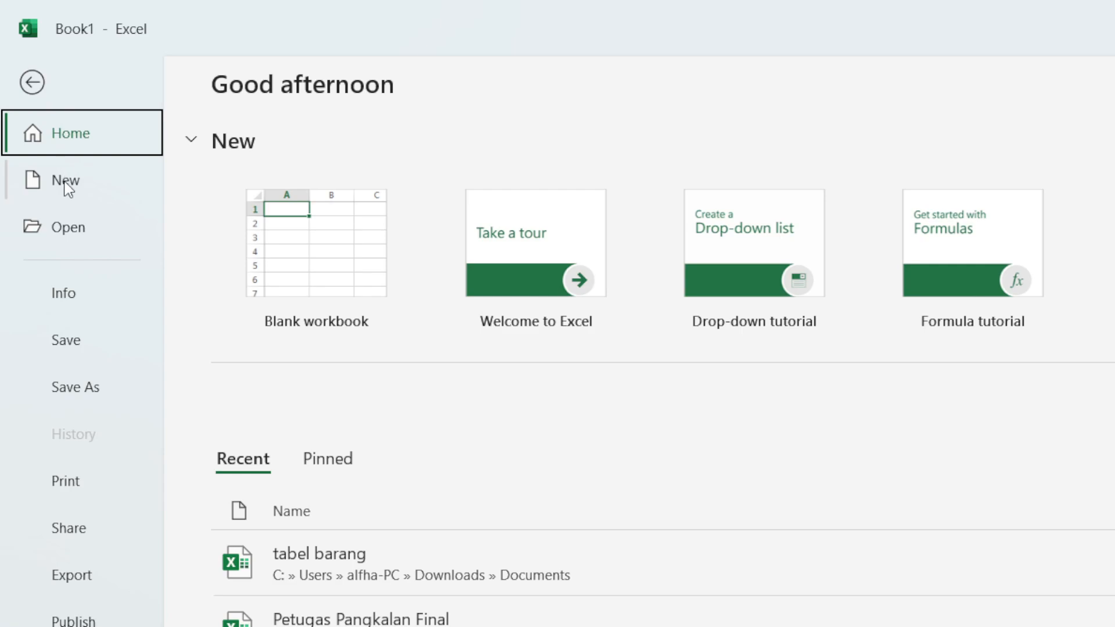
{"action": "left_click", "coordinate": [72, 389]}
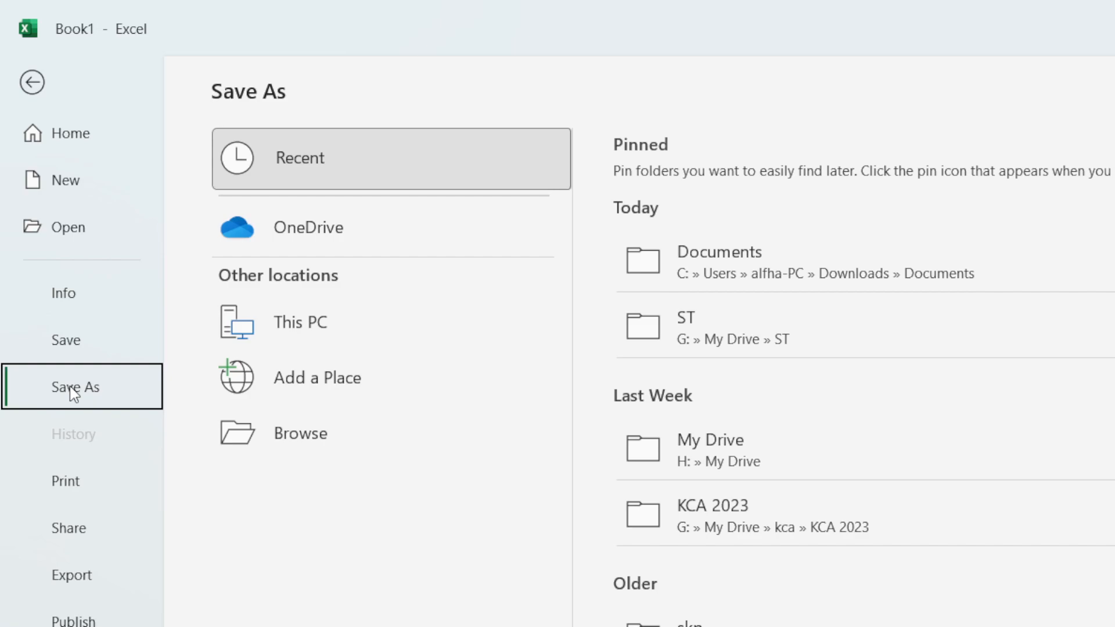
{"action": "left_click", "coordinate": [255, 445]}
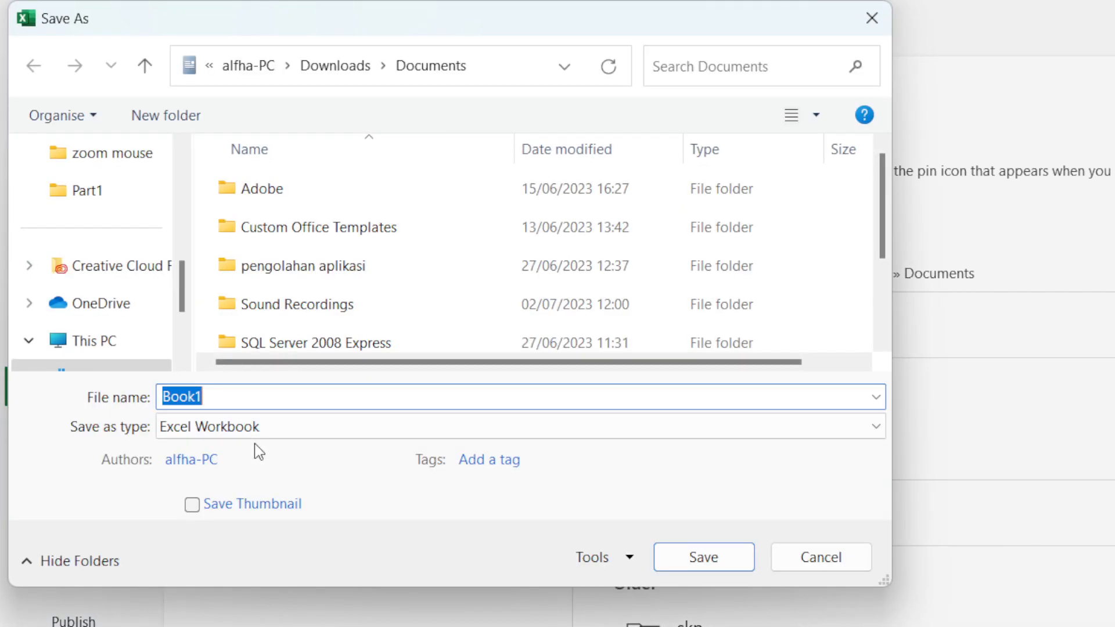
{"action": "scroll", "coordinate": [174, 308], "scroll_direction": "up", "scroll_amount": 10}
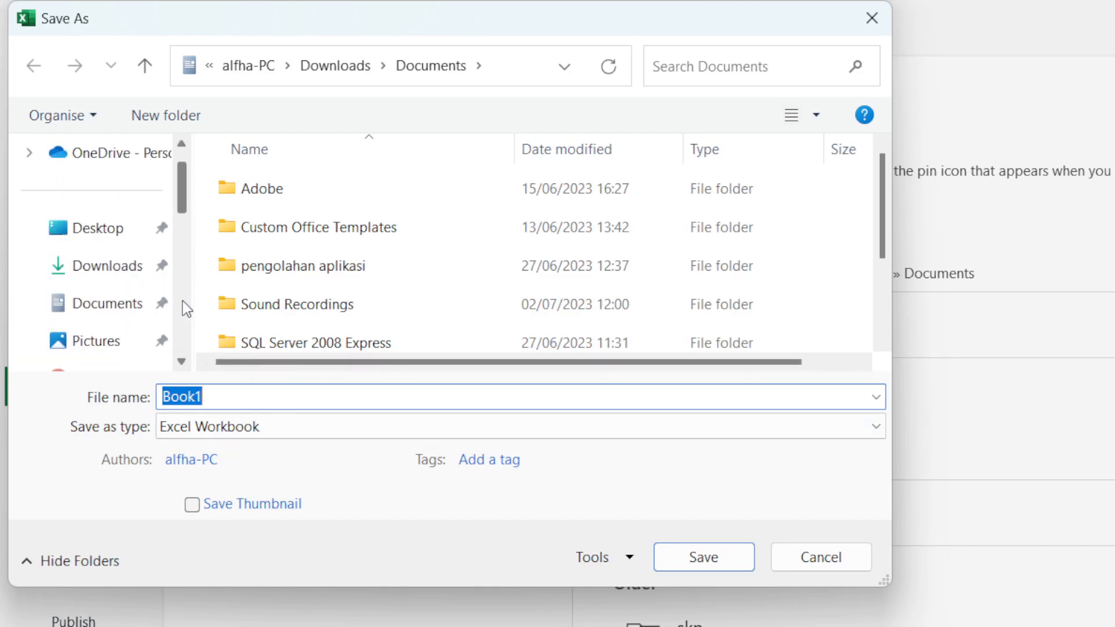
{"action": "left_click", "coordinate": [97, 347]}
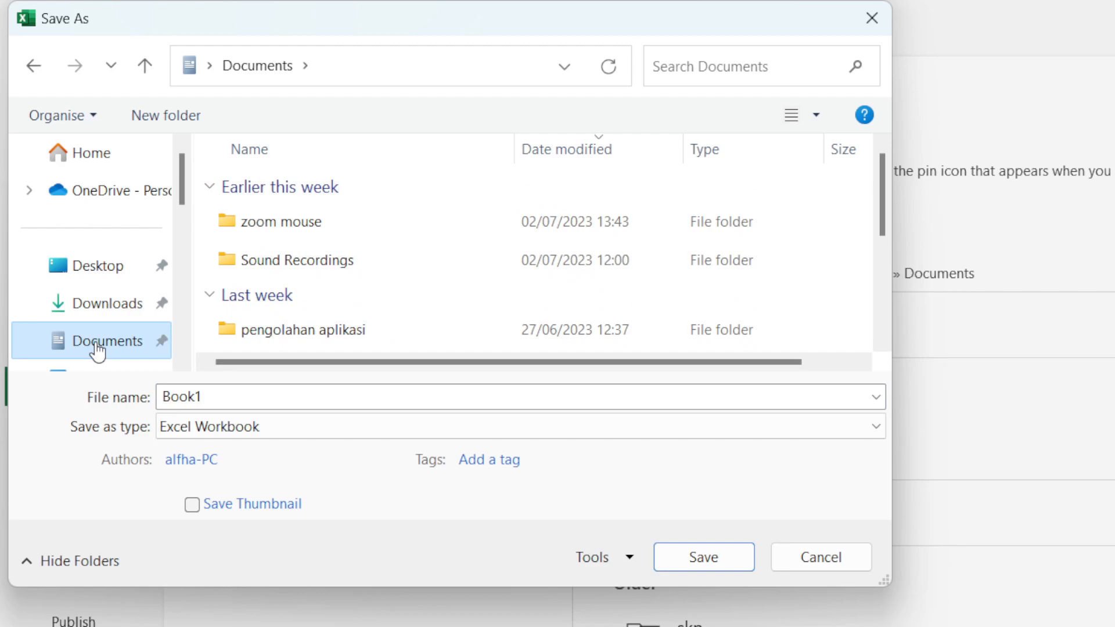
Name the file Tabel Barang and save it as an Excel Workbook.
{"action": "left_click", "coordinate": [222, 399]}
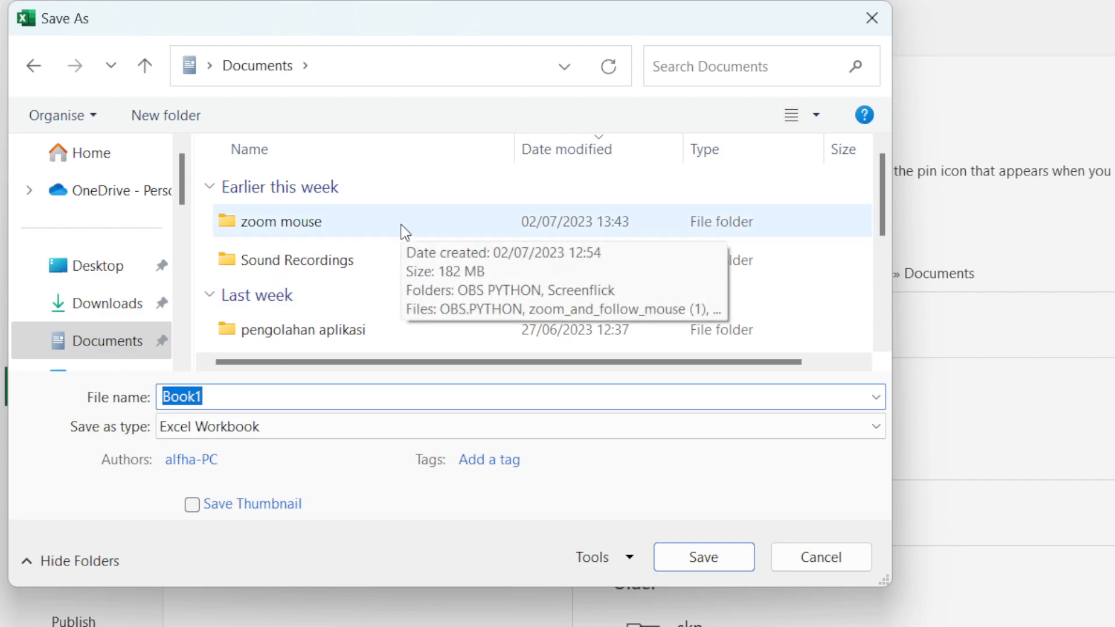
{"action": "type", "text": "Tab"}
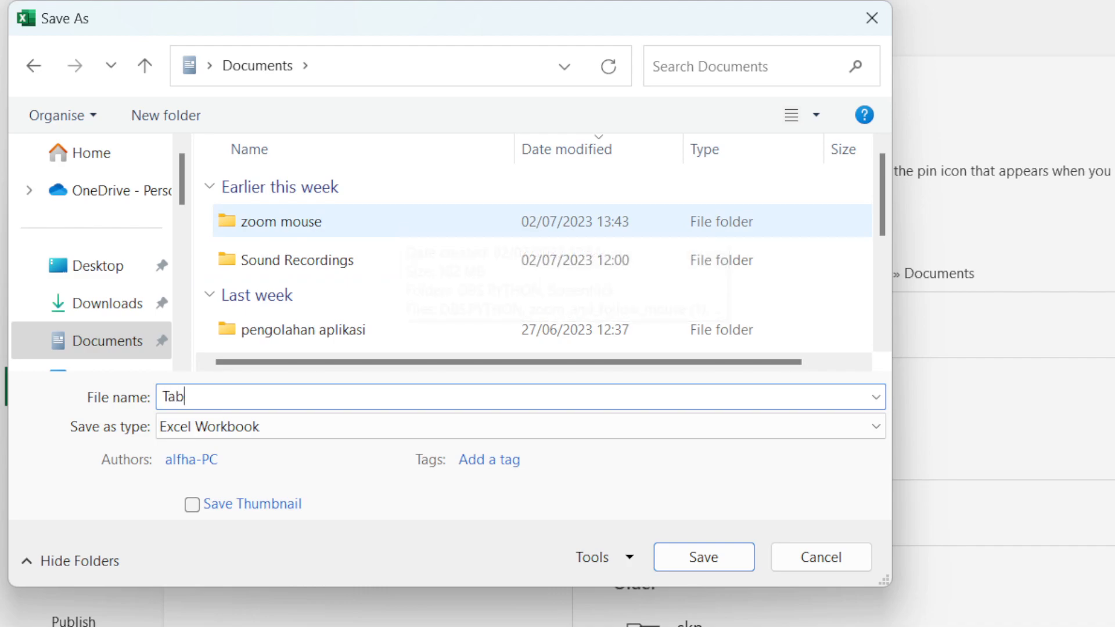
{"action": "type", "text": "el Barang"}
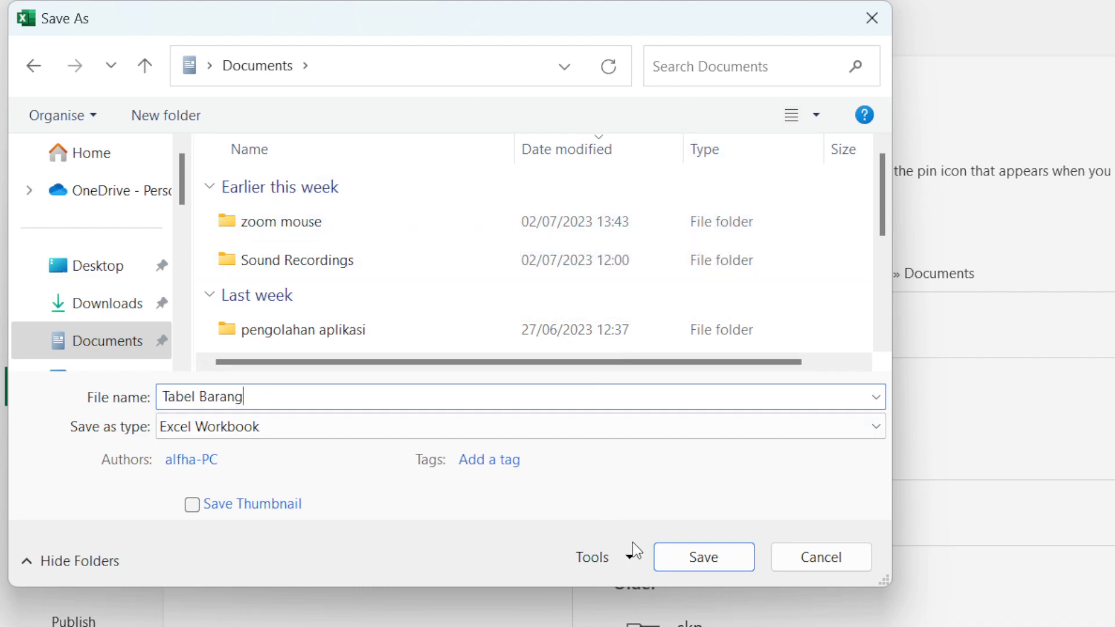
{"action": "left_click", "coordinate": [693, 560]}
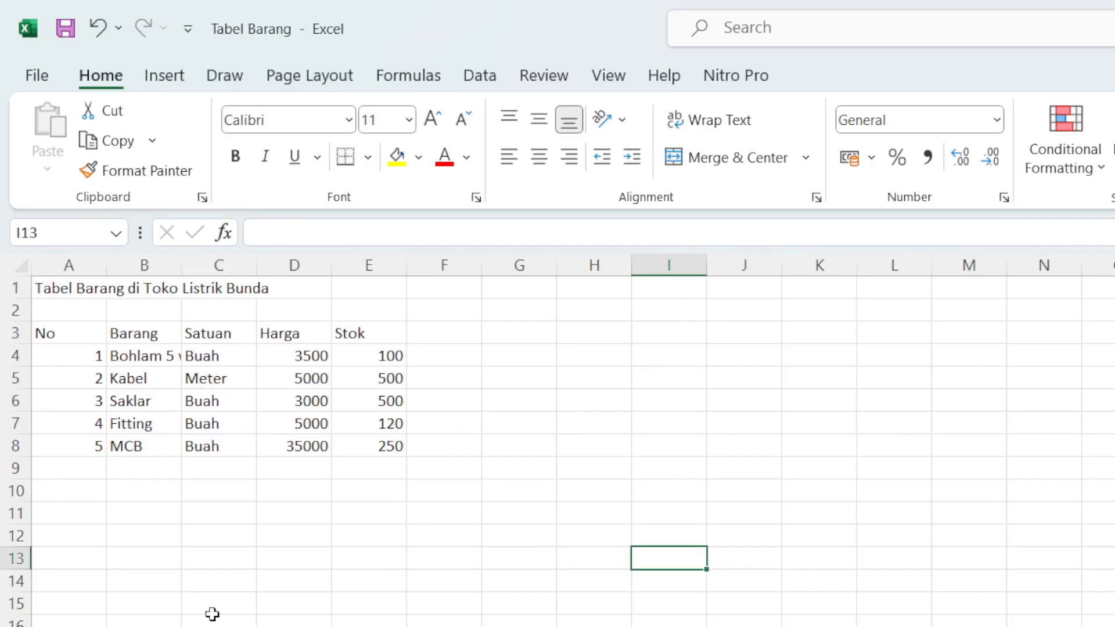
{"action": "left_click", "coordinate": [212, 614]}
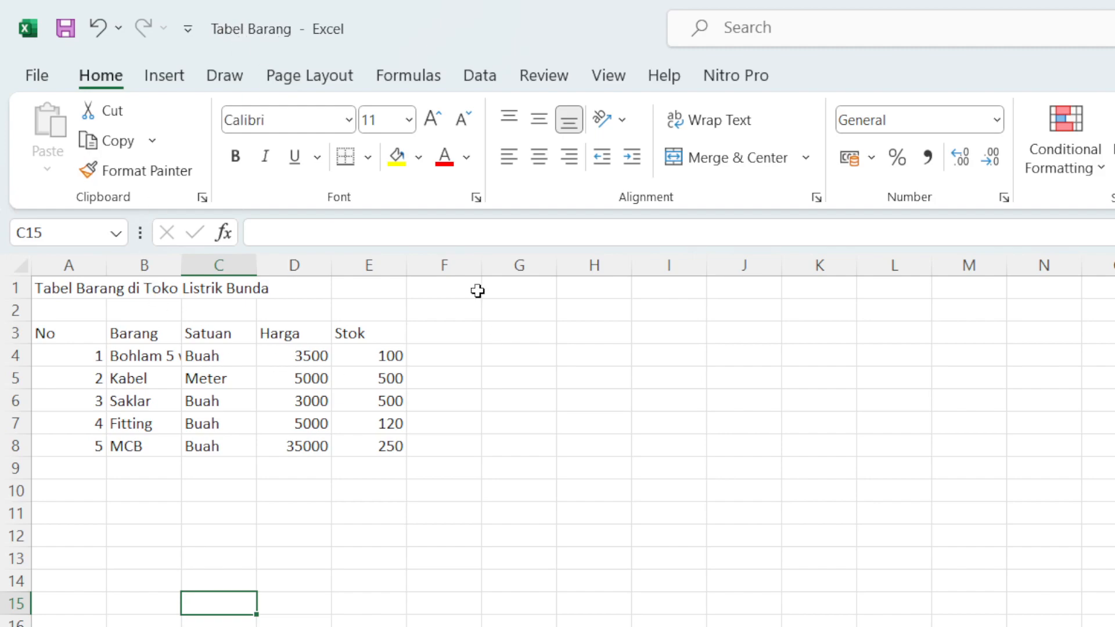
{"action": "left_click", "coordinate": [320, 401]}
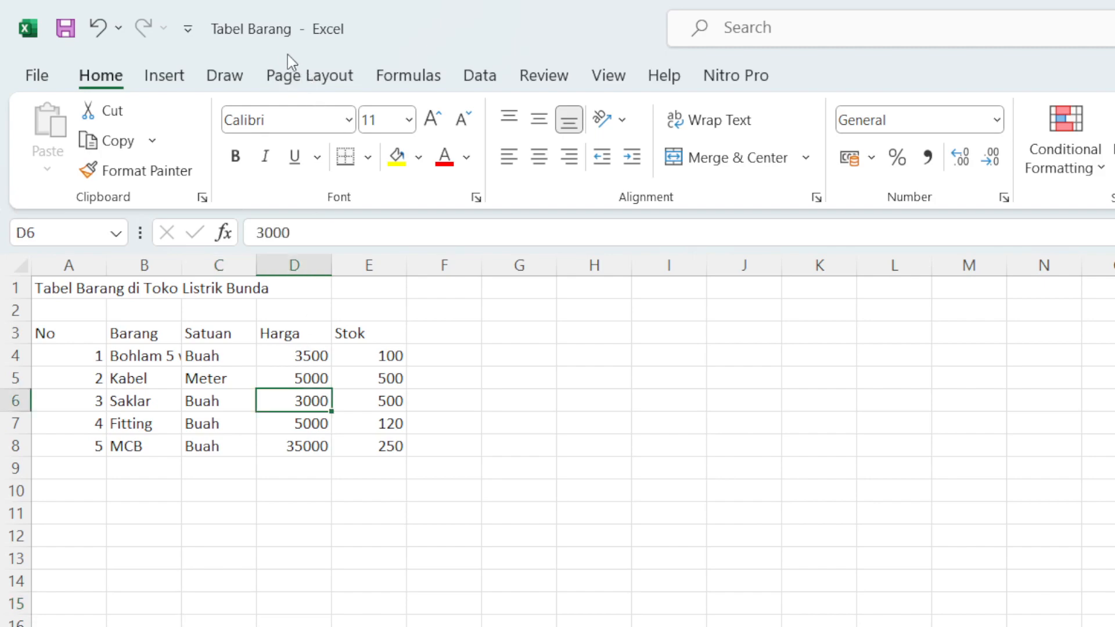
{"action": "left_click", "coordinate": [296, 378]}
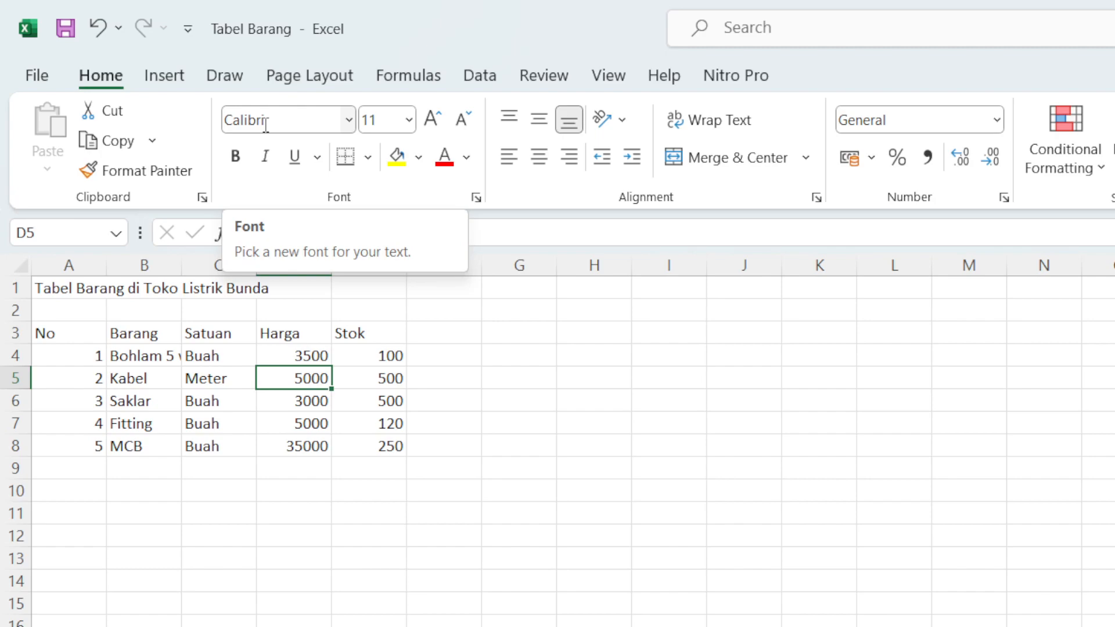
{"action": "left_click", "coordinate": [265, 447]}
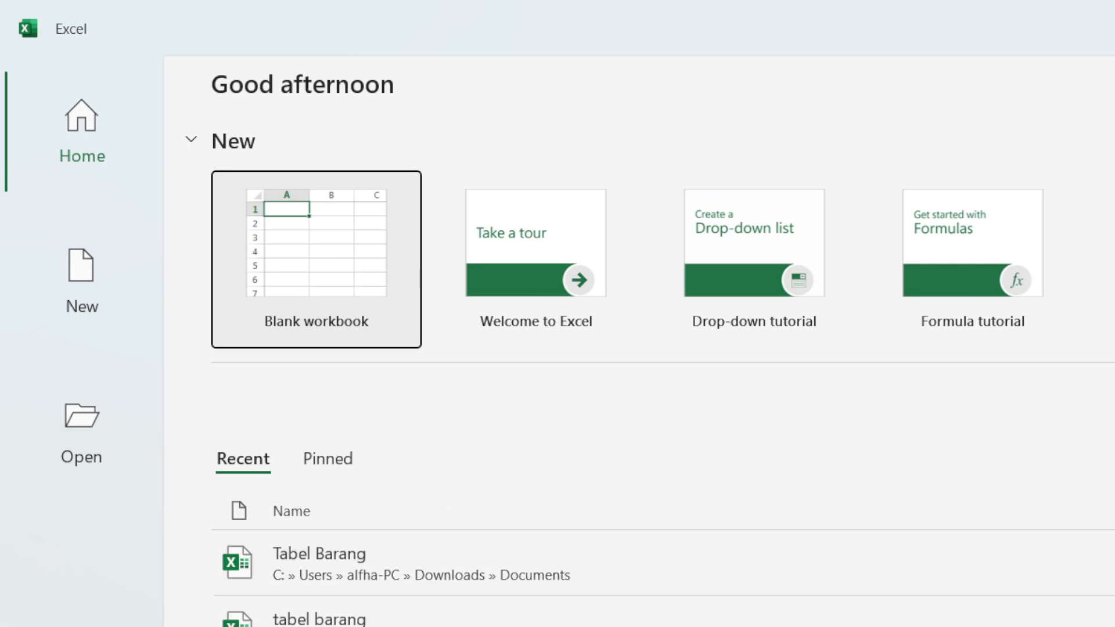
Open the saved workbook Tabel Barang from the list of recent files.
{"action": "left_click", "coordinate": [348, 582]}
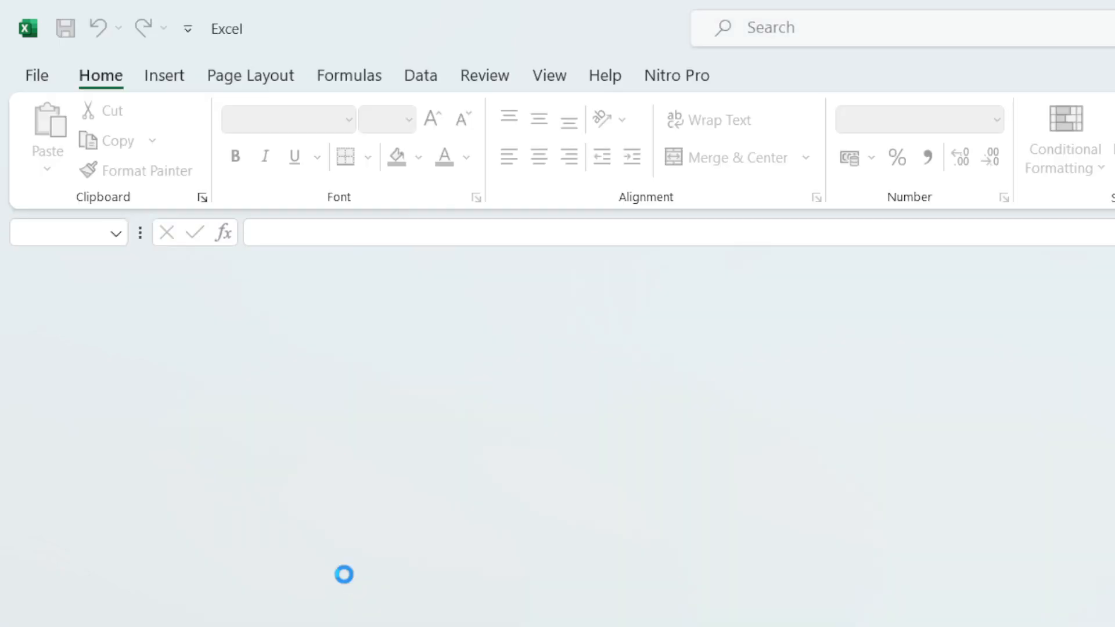
Browse to the Documents folder from within Excel and open the workbook Tabel Barang.
{"action": "left_click", "coordinate": [36, 76]}
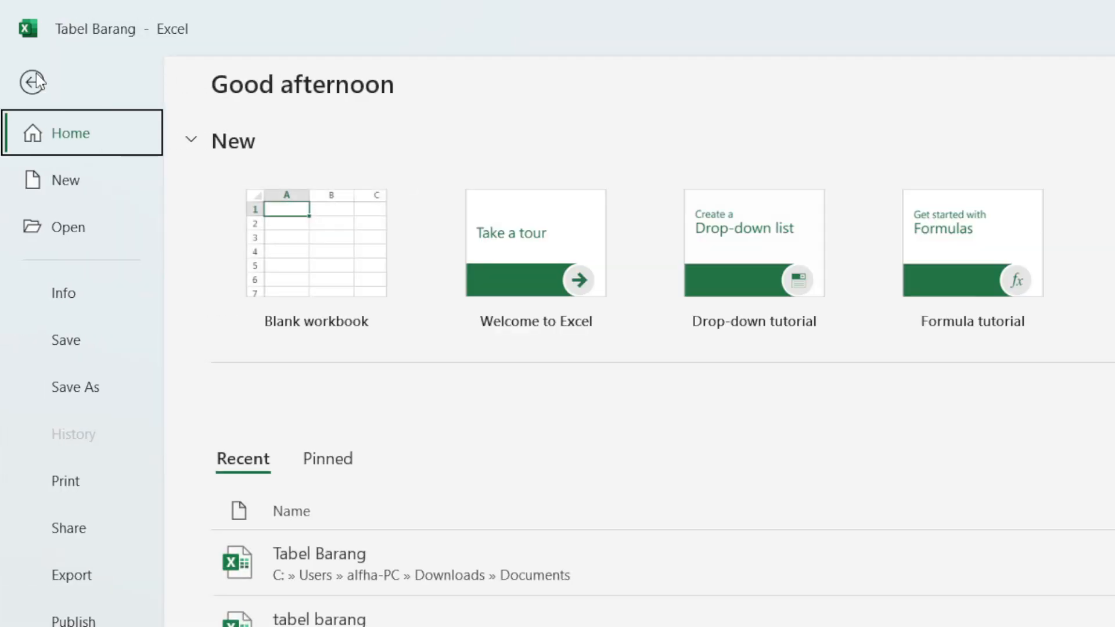
{"action": "left_click", "coordinate": [62, 228]}
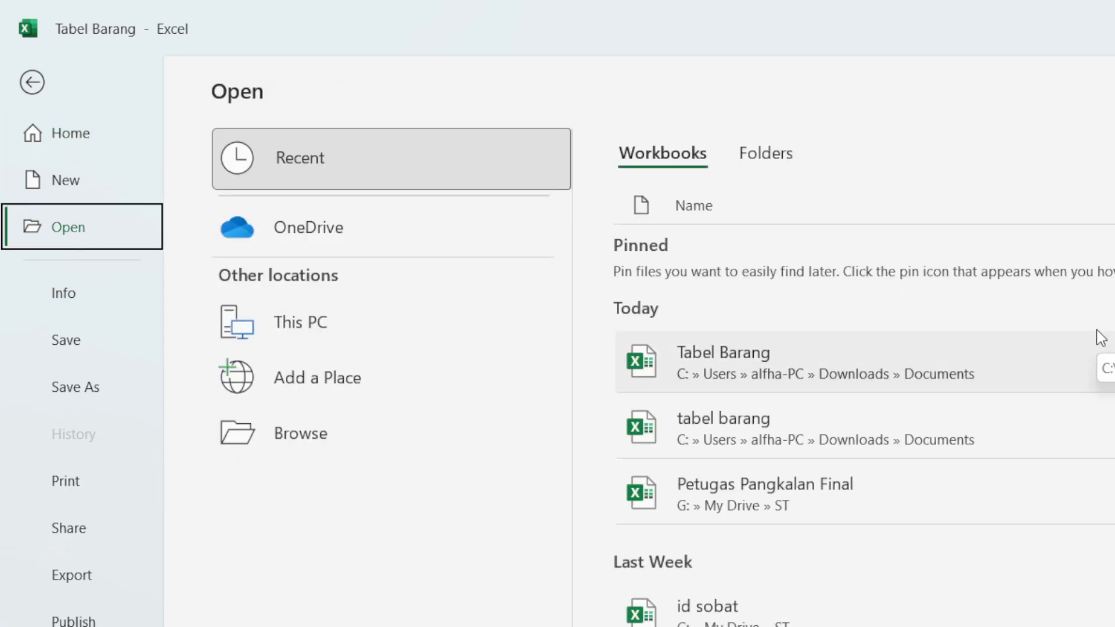
{"action": "left_click", "coordinate": [291, 448]}
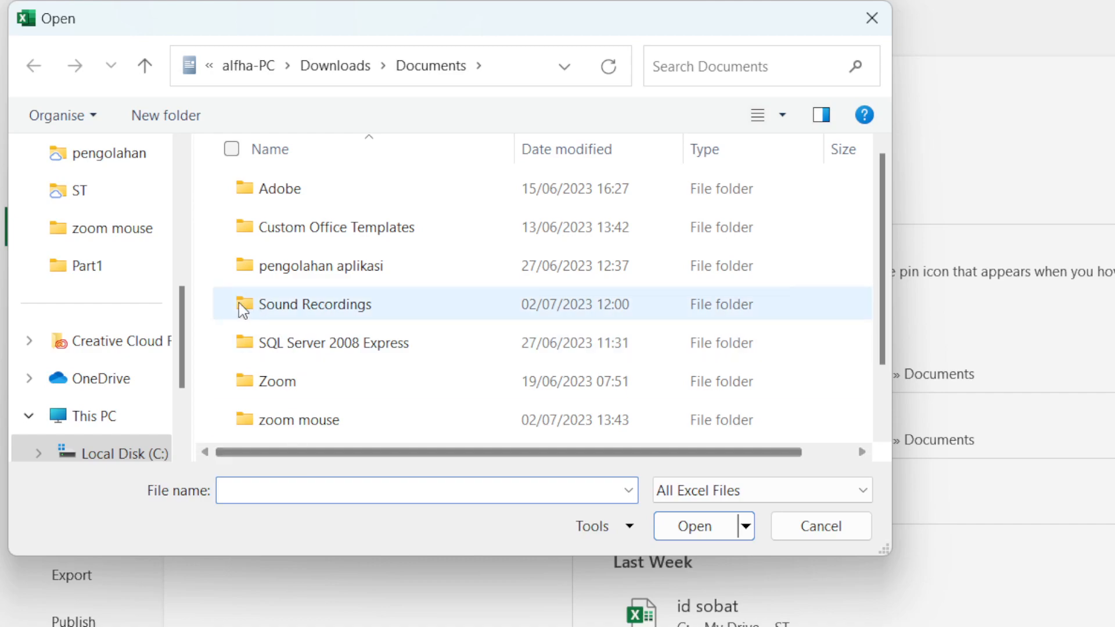
{"action": "scroll", "coordinate": [118, 335], "scroll_direction": "up", "scroll_amount": 2}
{"action": "scroll", "coordinate": [122, 340], "scroll_direction": "up", "scroll_amount": 3}
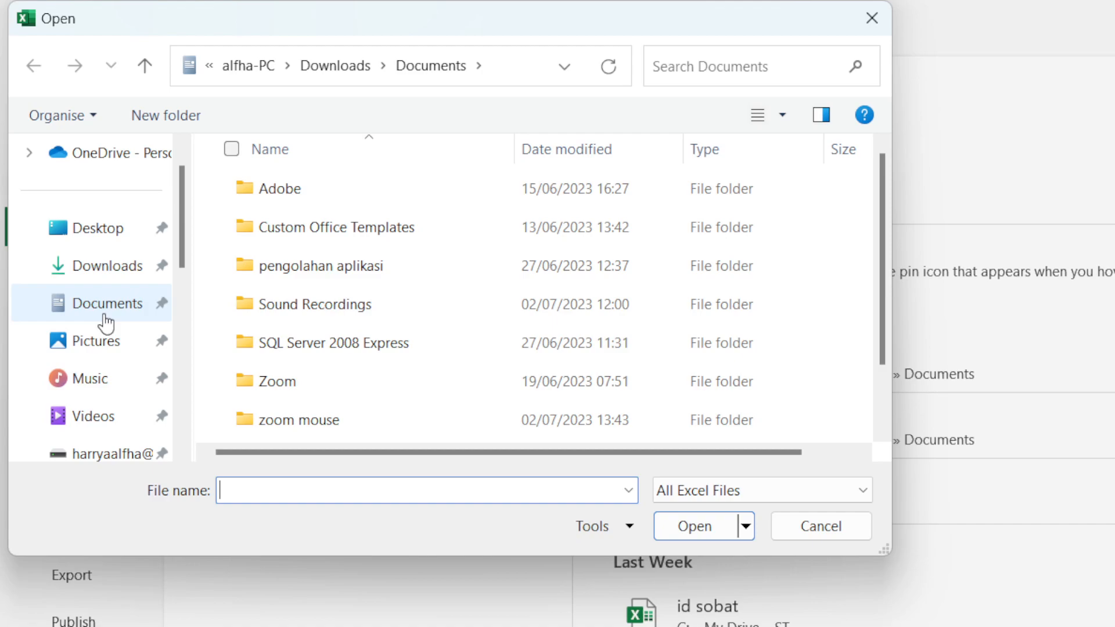
{"action": "left_click", "coordinate": [105, 321]}
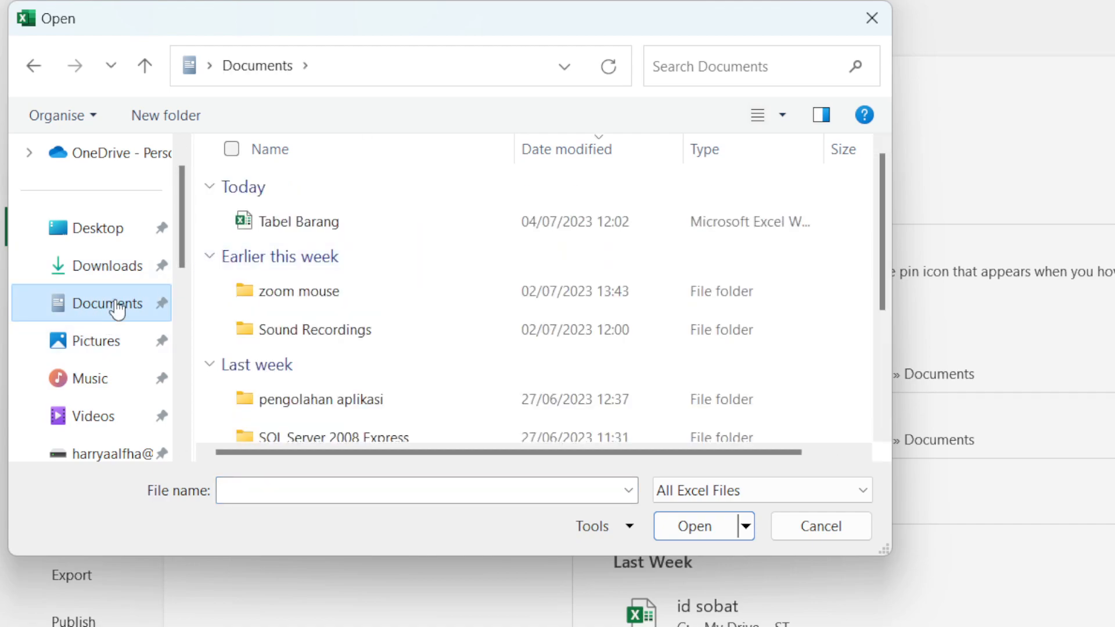
{"action": "left_click", "coordinate": [283, 226]}
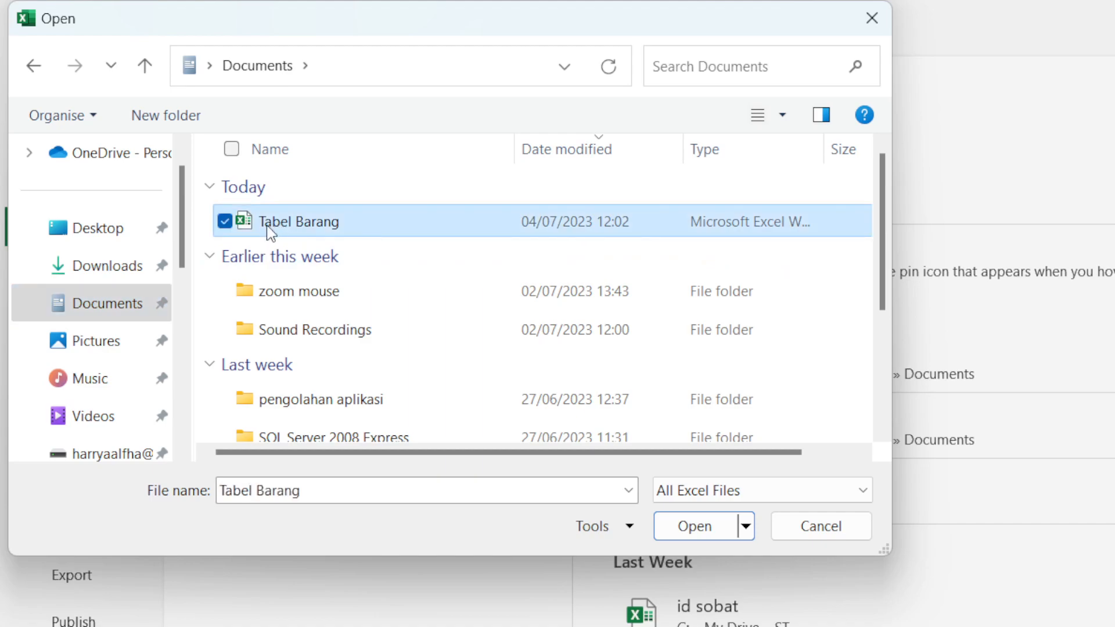
{"action": "left_click", "coordinate": [695, 527]}
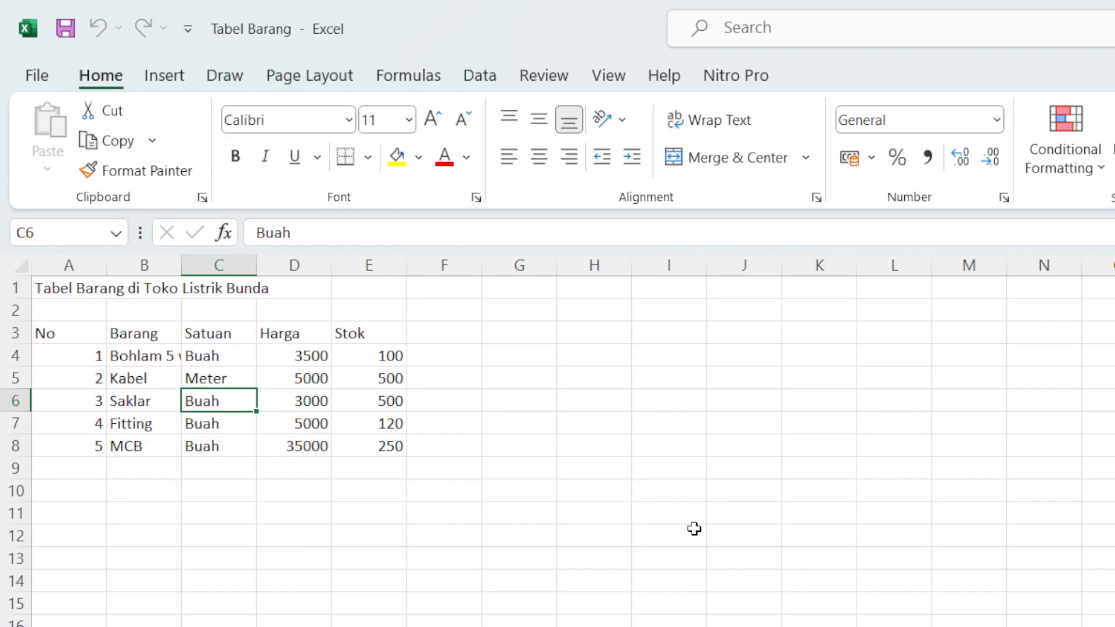
{"action": "left_click", "coordinate": [210, 464]}
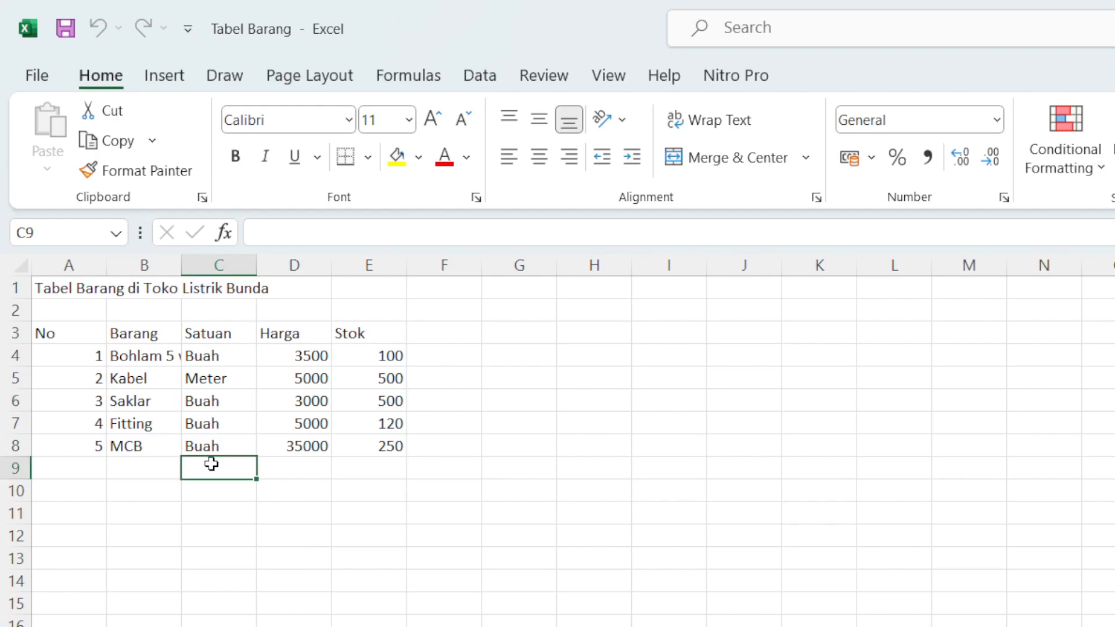
Close the workbook and reopen Tabel Barang from the Documents folder in File Explorer.
{"action": "key", "text": "alt+F4"}
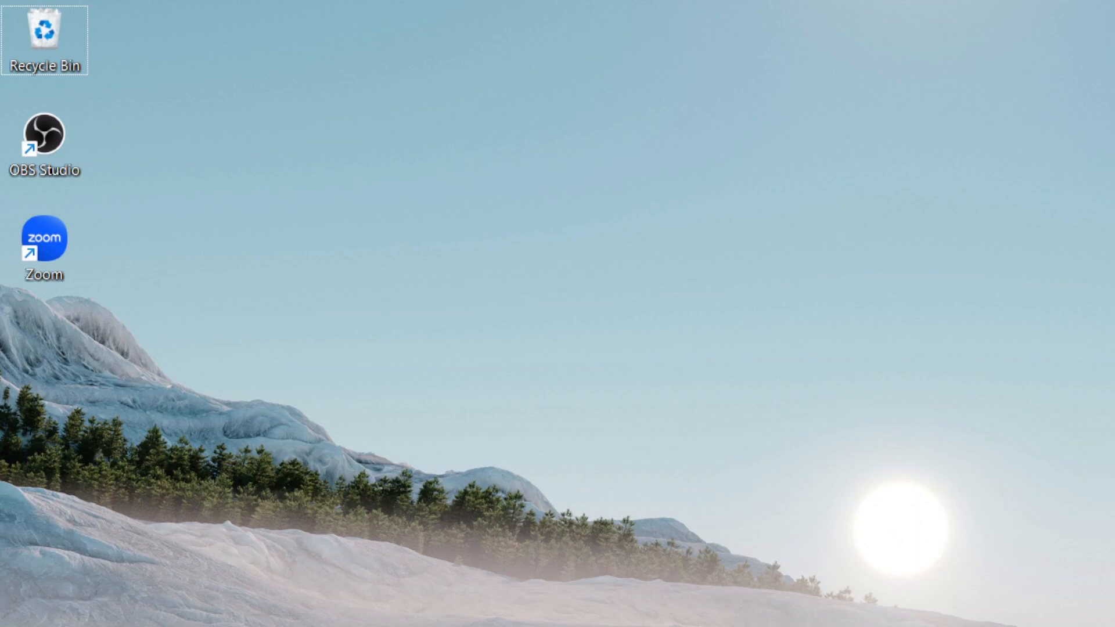
{"action": "key", "text": "super+e"}
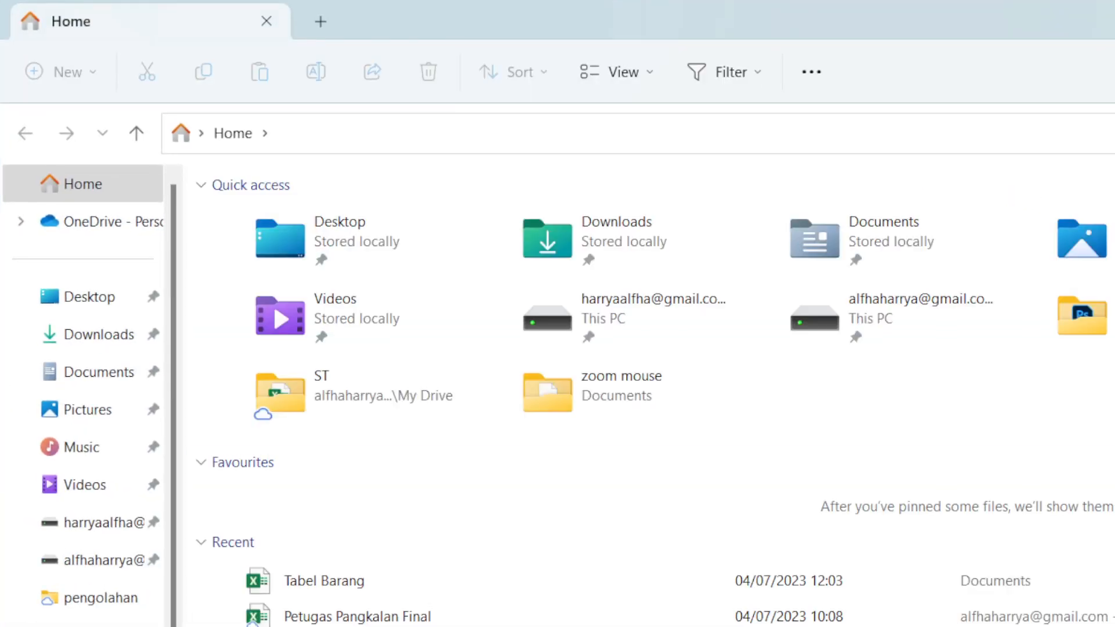
{"action": "key", "text": "super+d"}
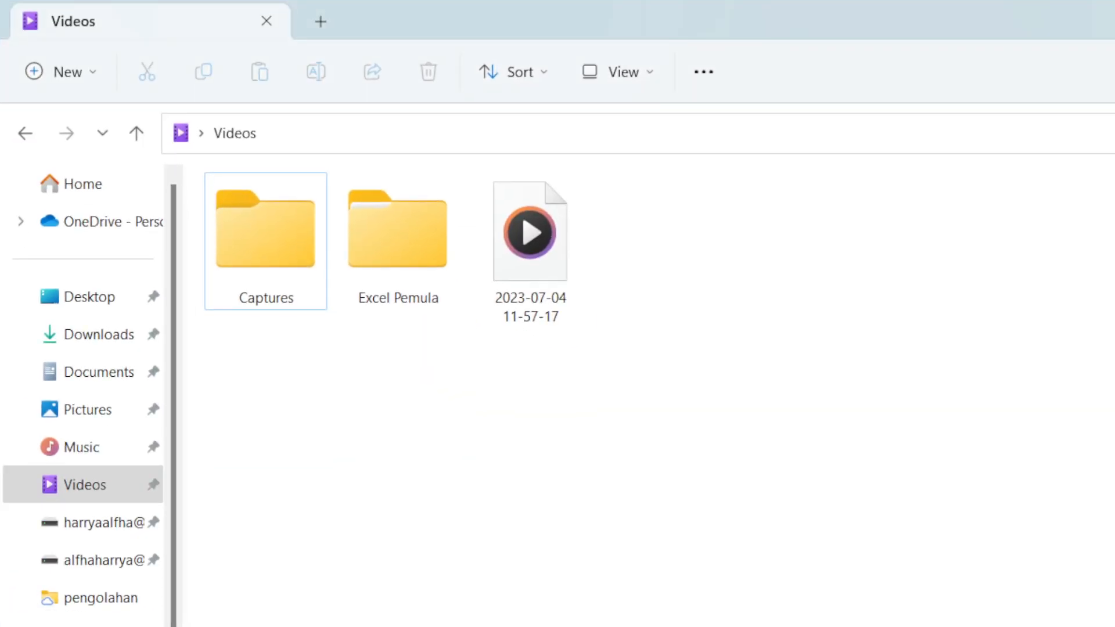
{"action": "left_click", "coordinate": [93, 345]}
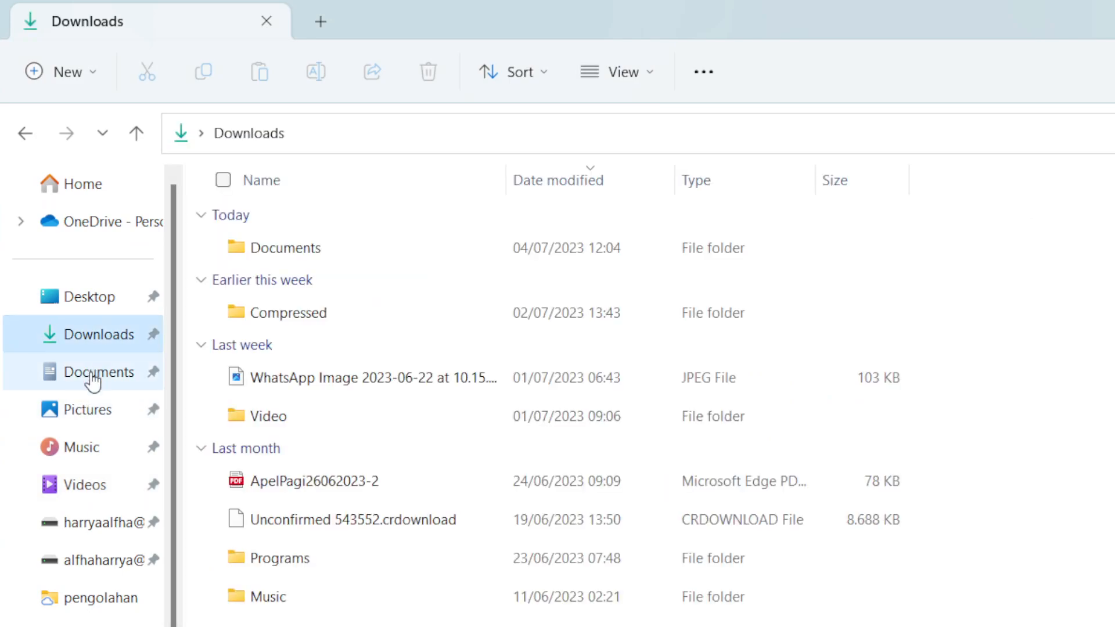
{"action": "left_click", "coordinate": [92, 374]}
{"action": "left_click", "coordinate": [249, 253]}
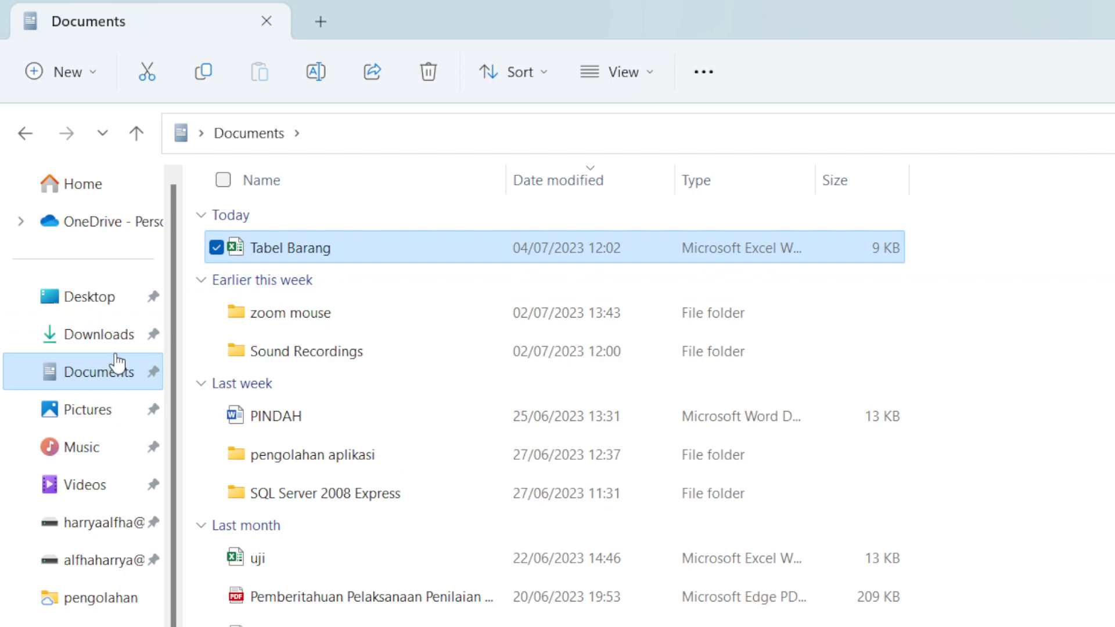
{"action": "right_click", "coordinate": [256, 246]}
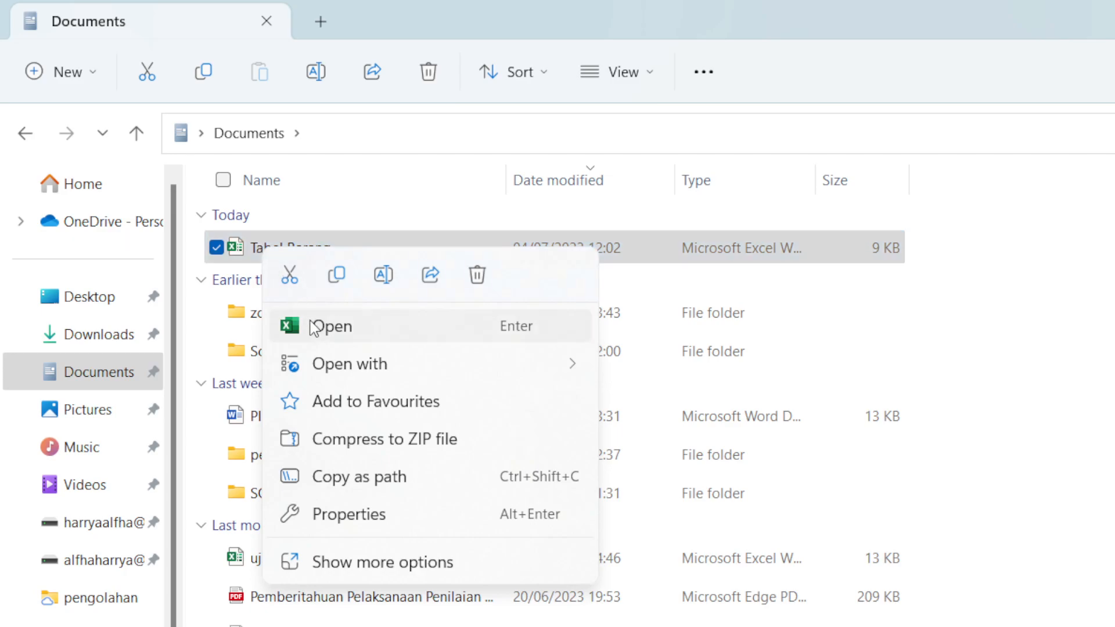
{"action": "left_click", "coordinate": [242, 249]}
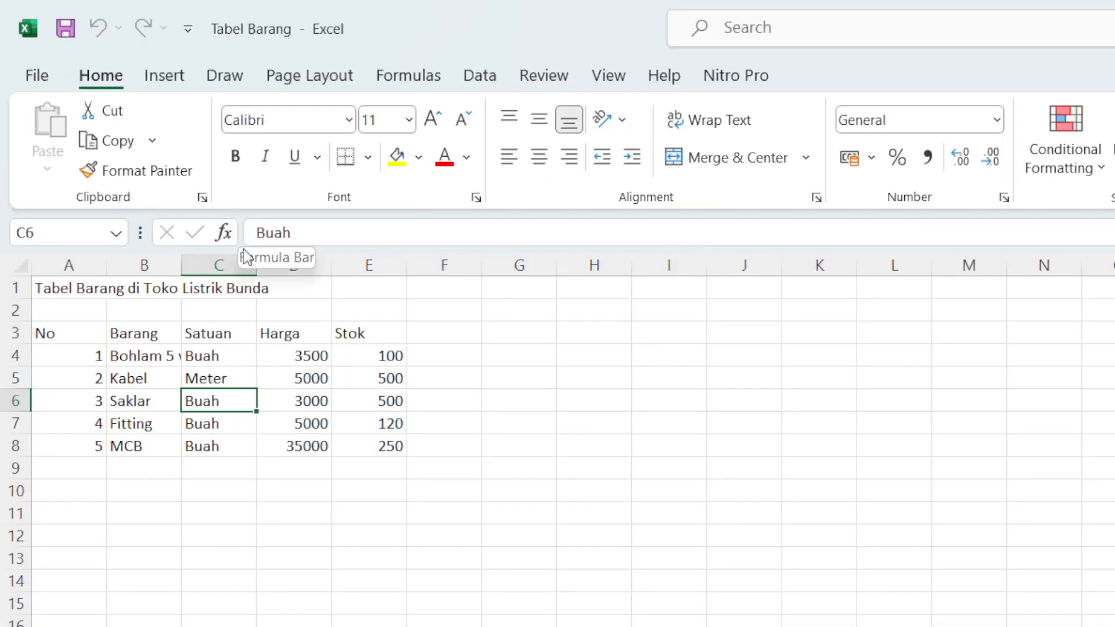
{"action": "left_click", "coordinate": [369, 626]}
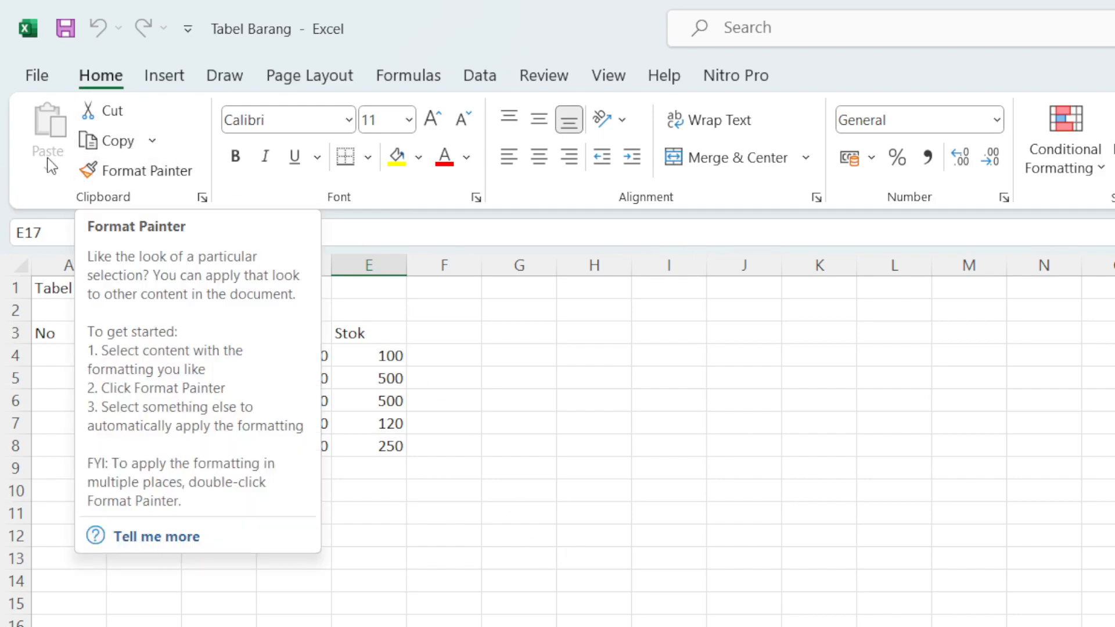
{"action": "left_click", "coordinate": [174, 355]}
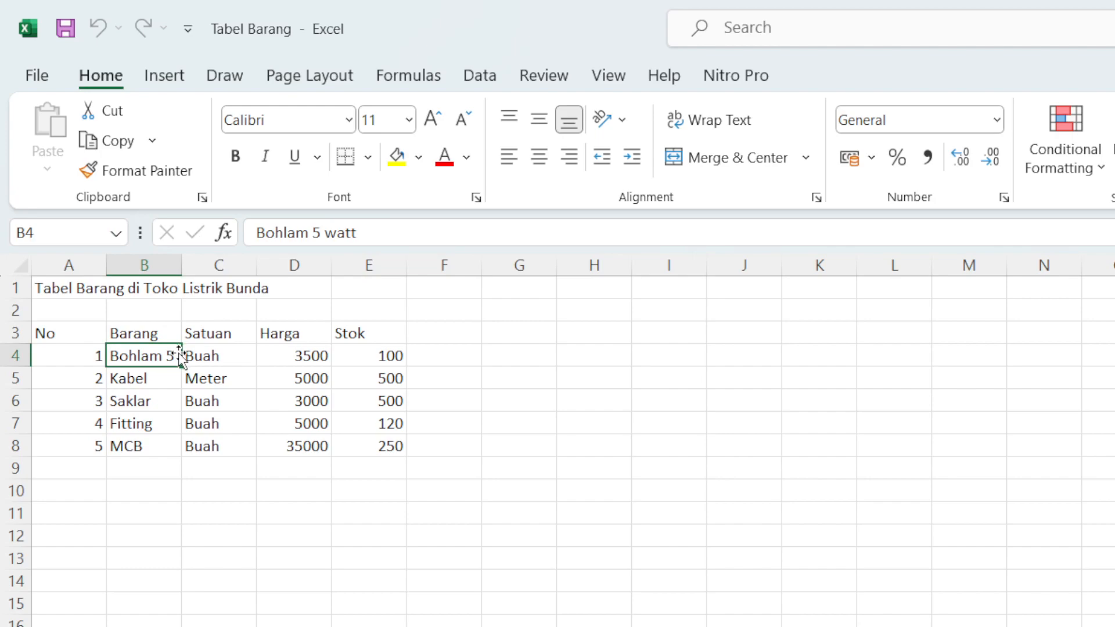
{"action": "left_click", "coordinate": [307, 400]}
{"action": "left_click", "coordinate": [185, 468]}
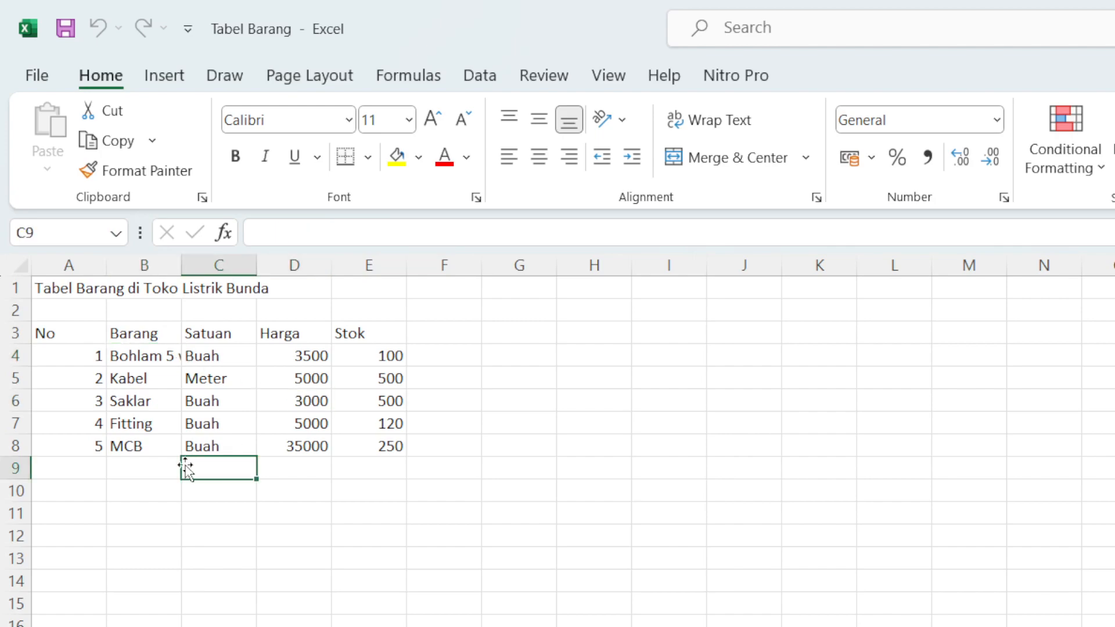
{"action": "left_click", "coordinate": [110, 482]}
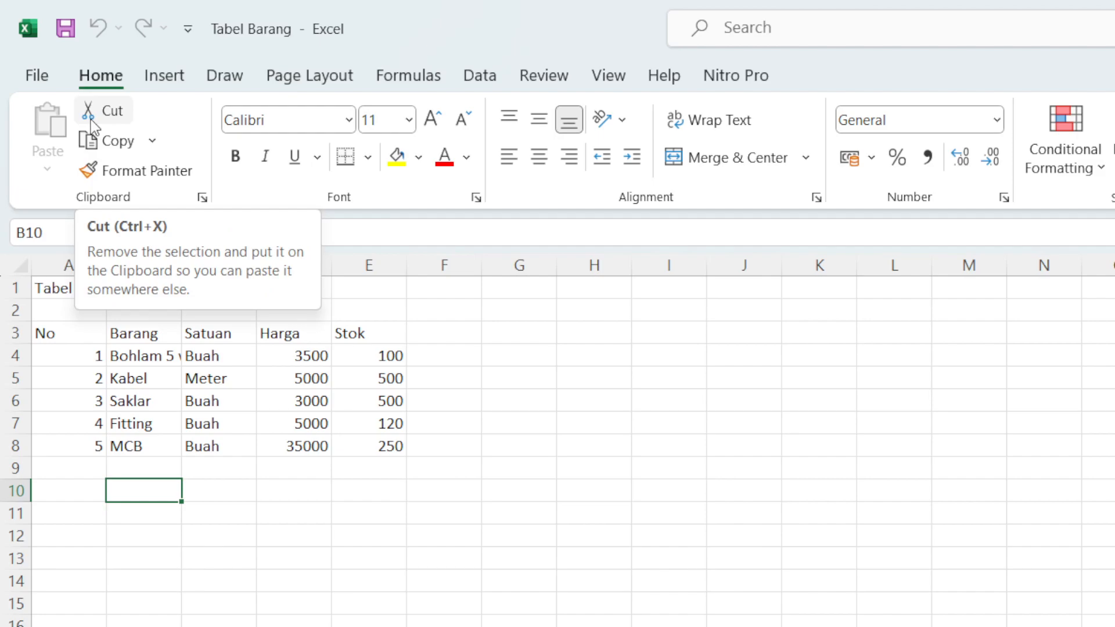
{"action": "left_click", "coordinate": [67, 423]}
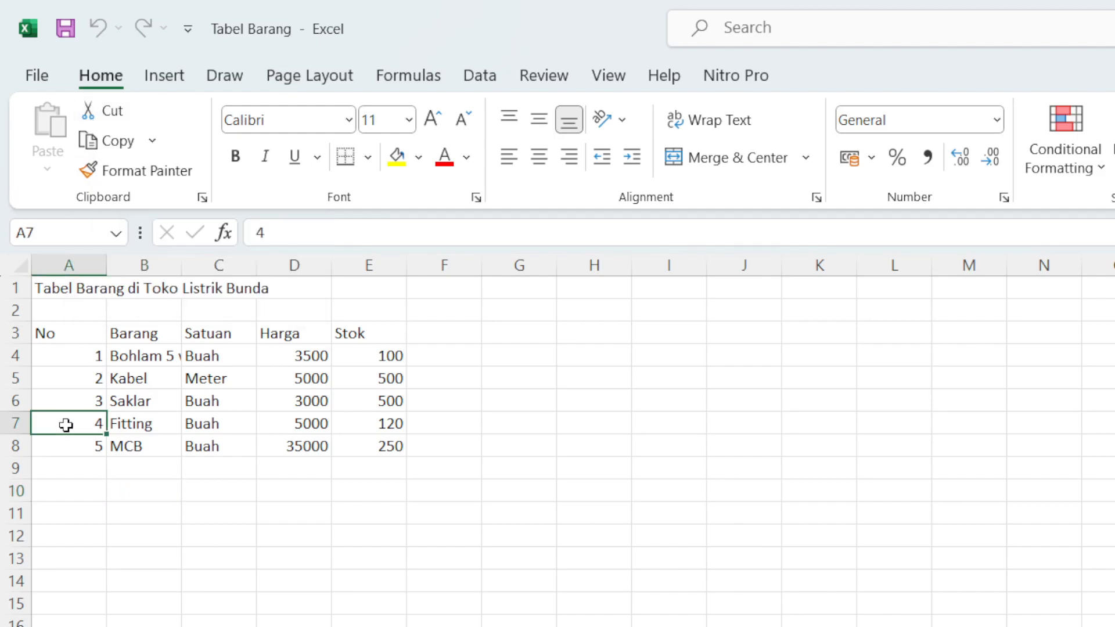
{"action": "left_click", "coordinate": [49, 296]}
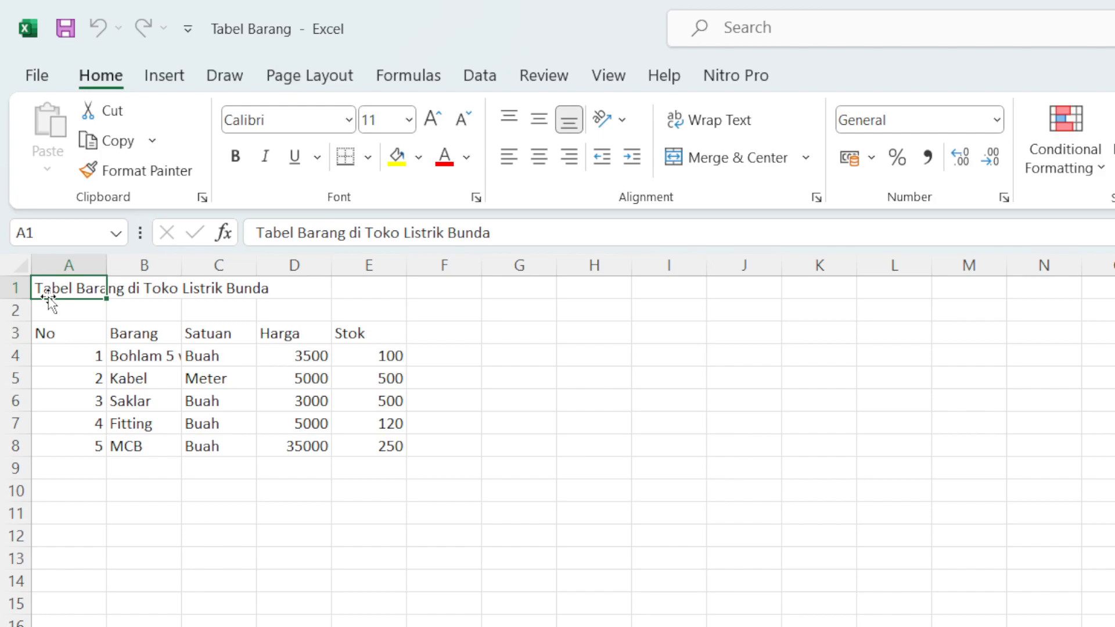
{"action": "left_click", "coordinate": [55, 336]}
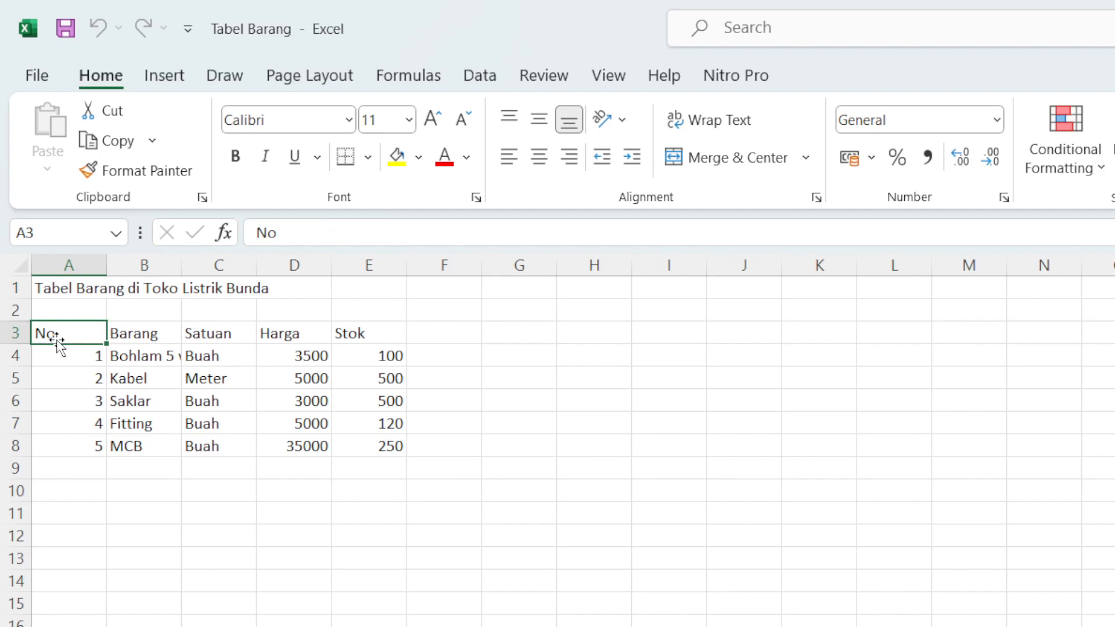
{"action": "left_click", "coordinate": [508, 337]}
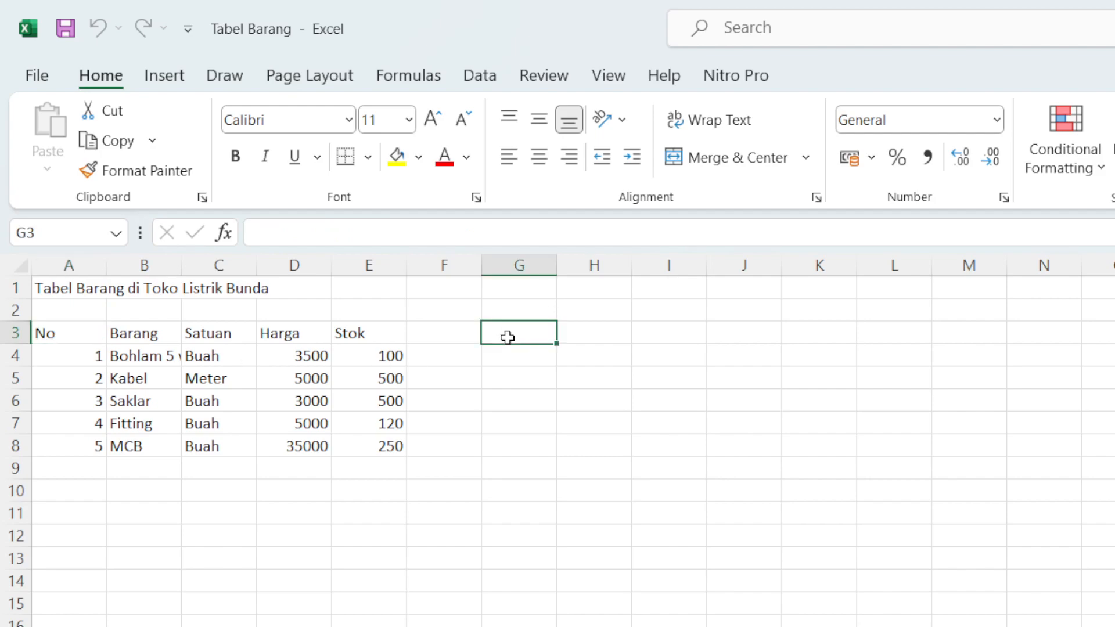
{"action": "left_click", "coordinate": [58, 335]}
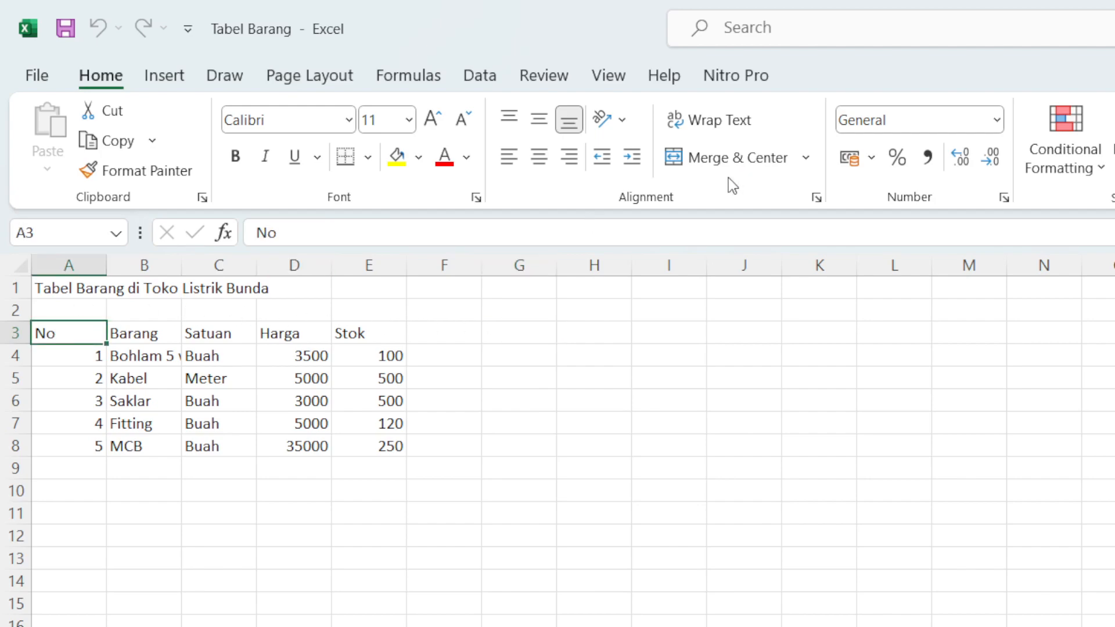
{"action": "left_click", "coordinate": [40, 235]}
Cut the header No from cell A3 and paste it into G3.
{"action": "left_click", "coordinate": [60, 326]}
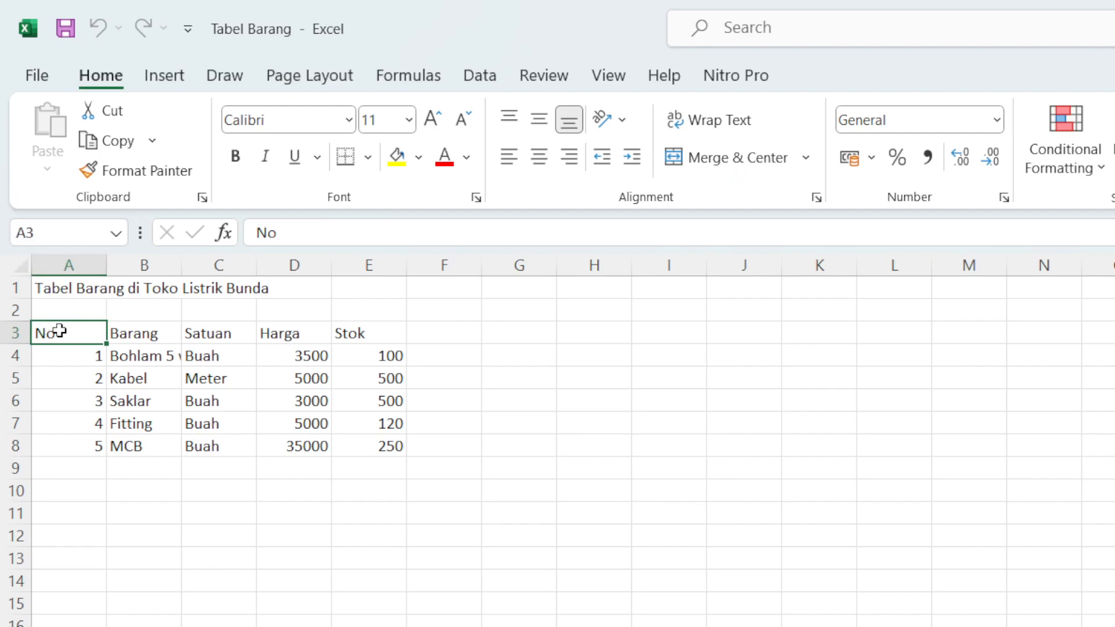
{"action": "left_click", "coordinate": [103, 116]}
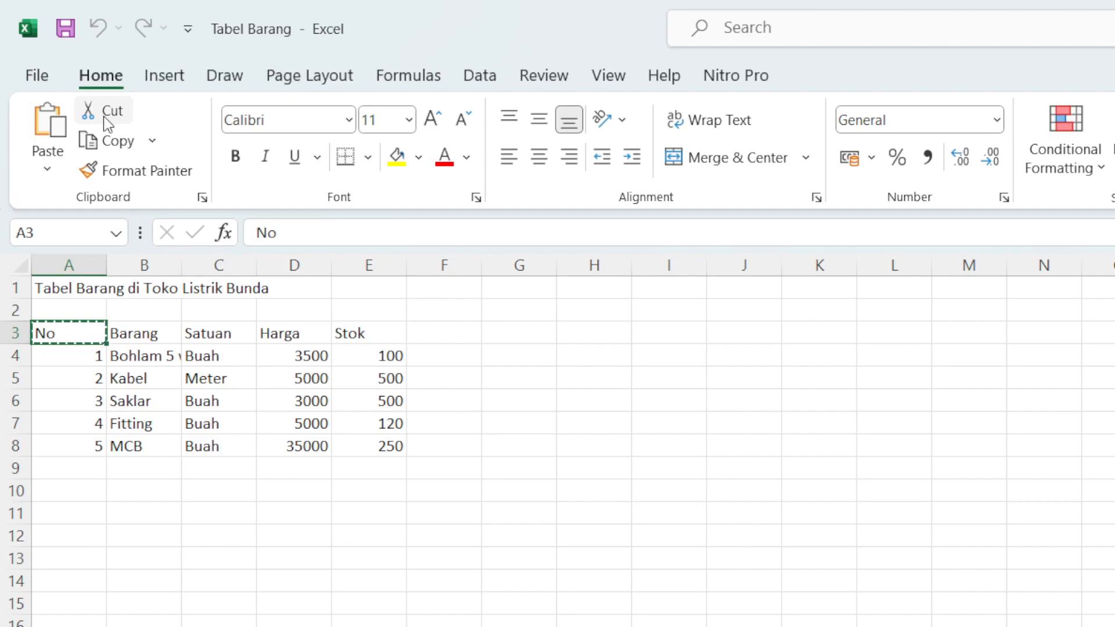
{"action": "double_click", "coordinate": [74, 374]}
{"action": "left_click", "coordinate": [70, 327]}
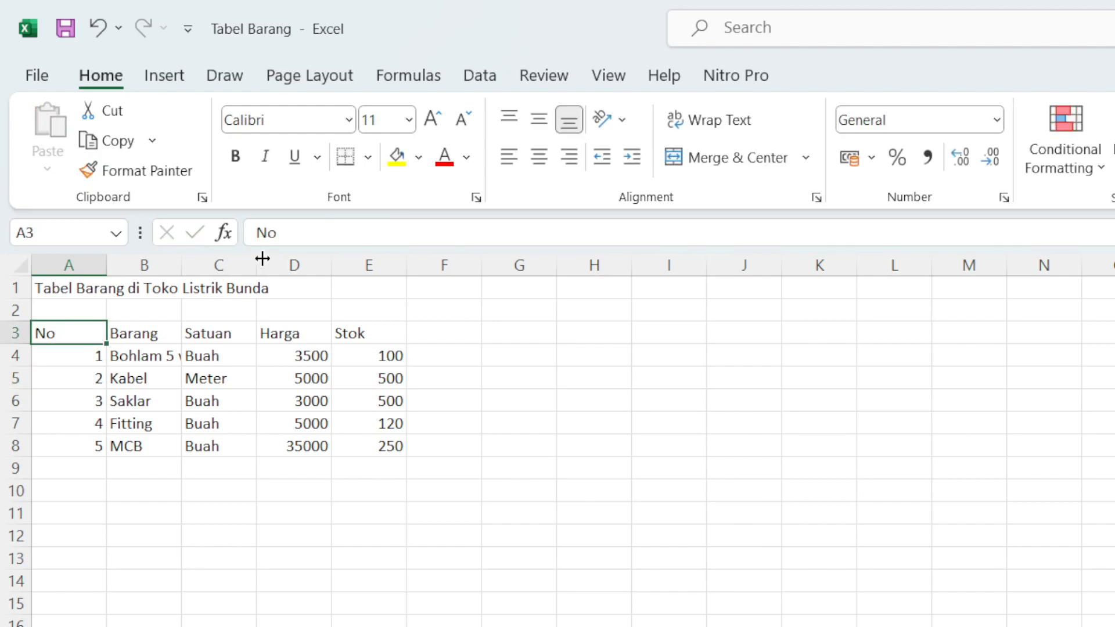
{"action": "key", "text": "ctrl+c"}
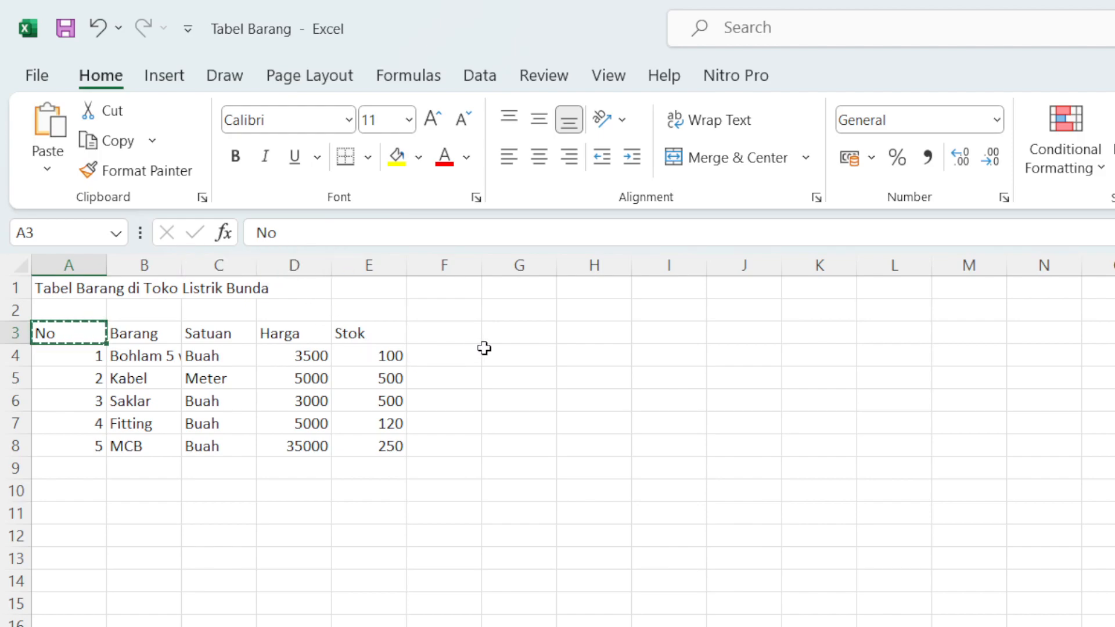
{"action": "left_click", "coordinate": [523, 334]}
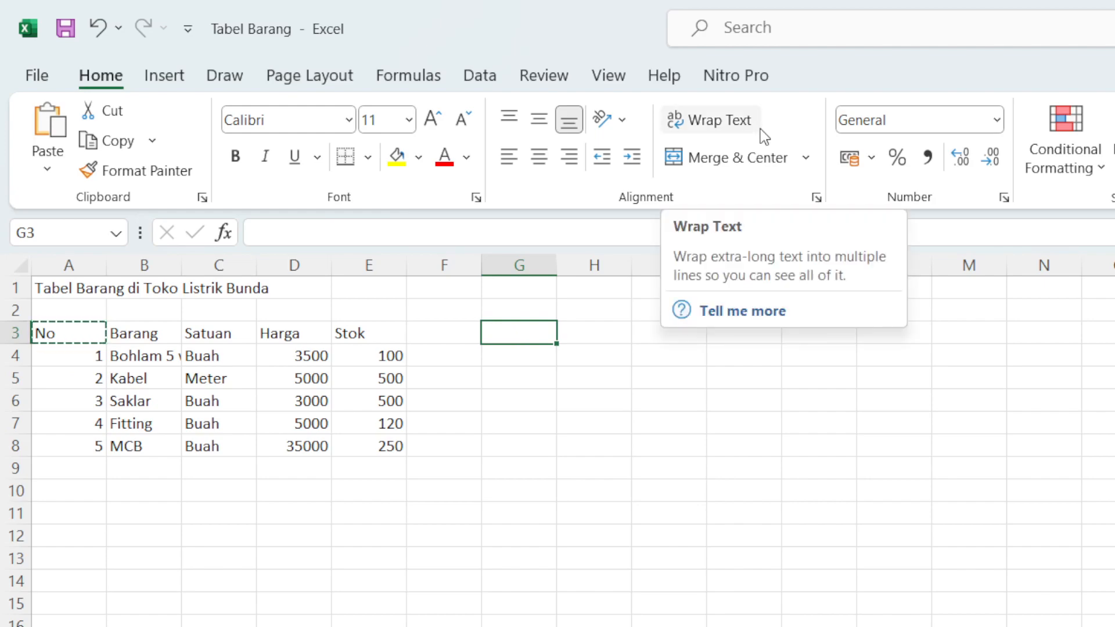
{"action": "left_click", "coordinate": [46, 152]}
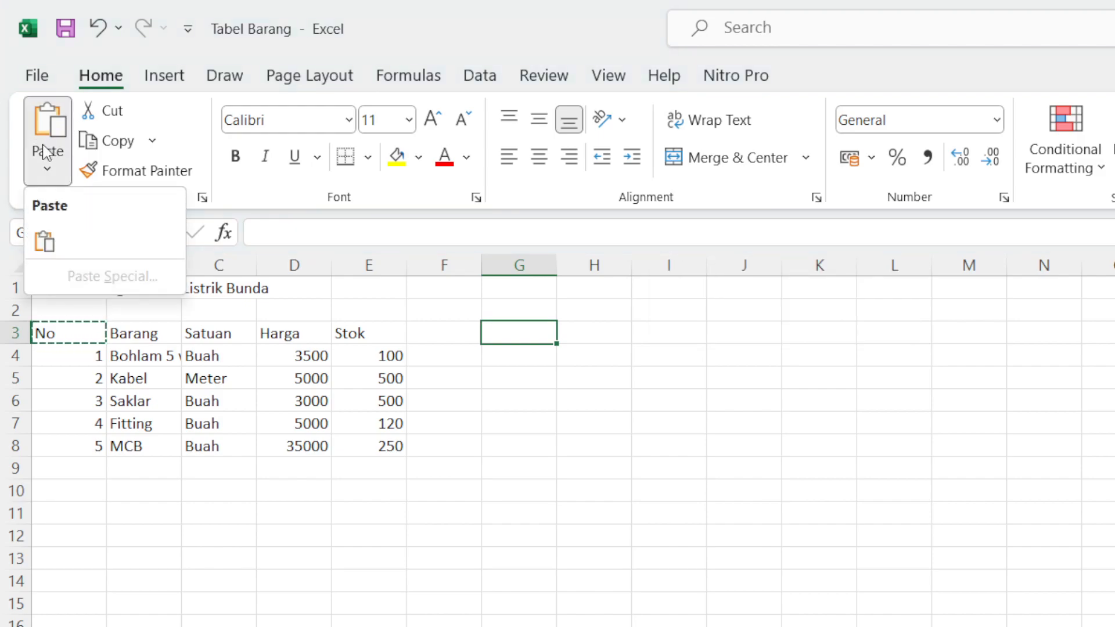
{"action": "left_click", "coordinate": [41, 242]}
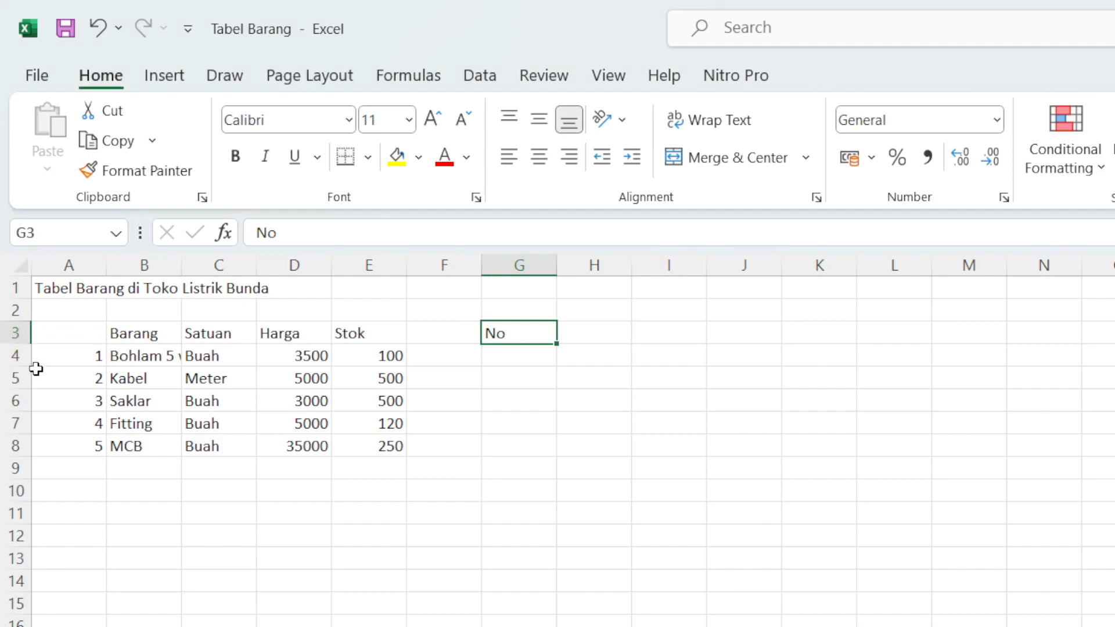
{"action": "left_click", "coordinate": [63, 333]}
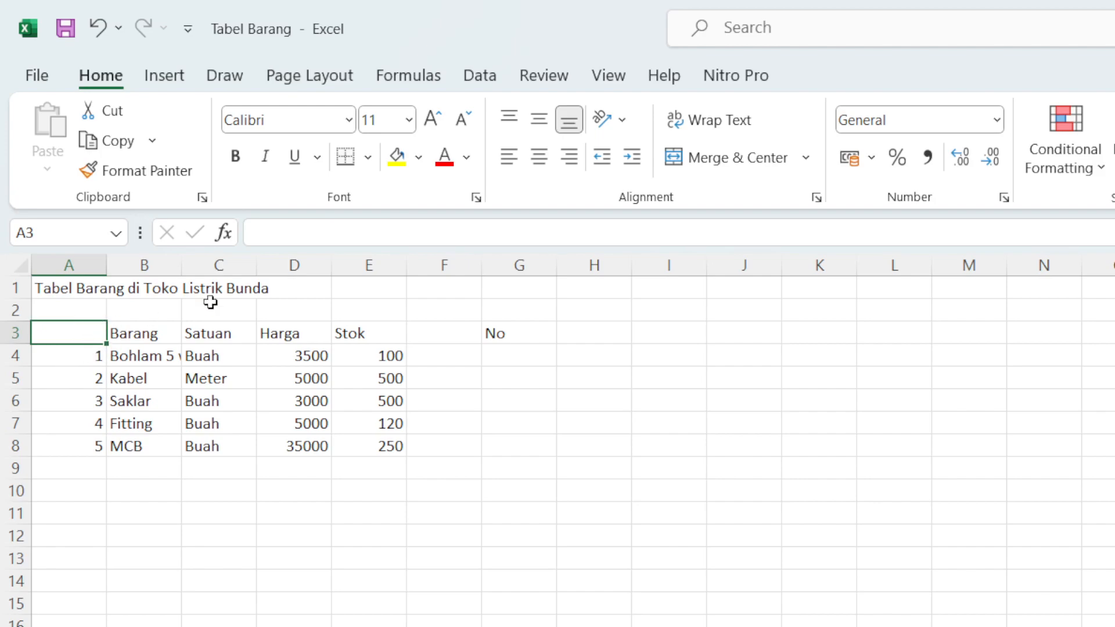
{"action": "left_click", "coordinate": [521, 334]}
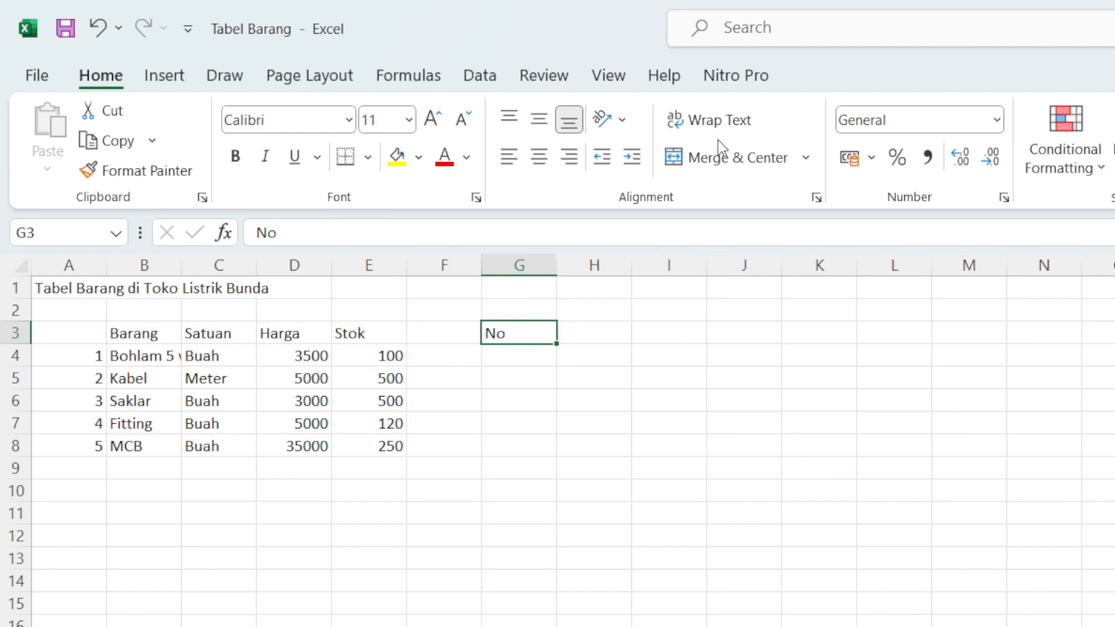
{"action": "left_click", "coordinate": [497, 377]}
{"action": "left_click", "coordinate": [498, 334]}
{"action": "left_click", "coordinate": [464, 414]}
{"action": "left_click", "coordinate": [530, 333]}
{"action": "left_click", "coordinate": [537, 374]}
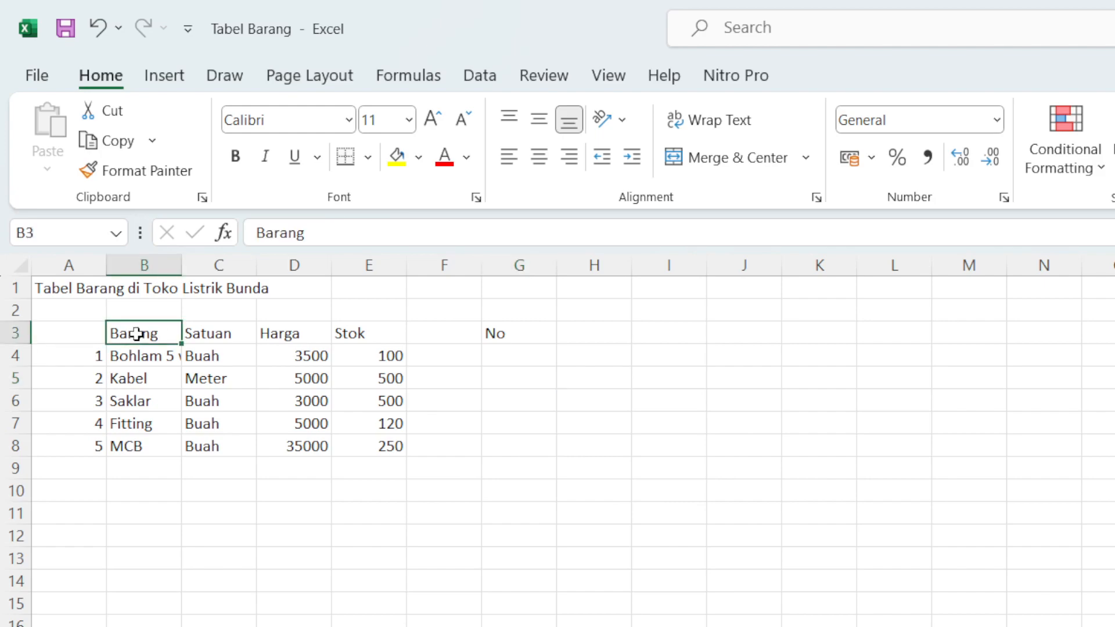
Copy the header Barang from cell B3 and paste it into H3.
{"action": "left_click", "coordinate": [118, 147]}
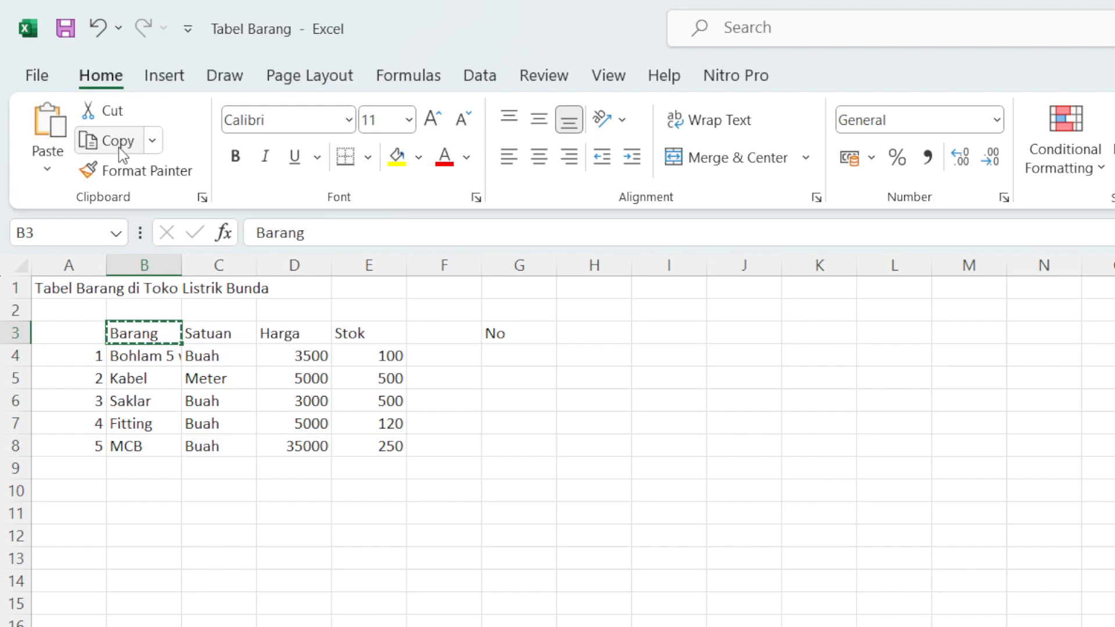
{"action": "left_click", "coordinate": [596, 330]}
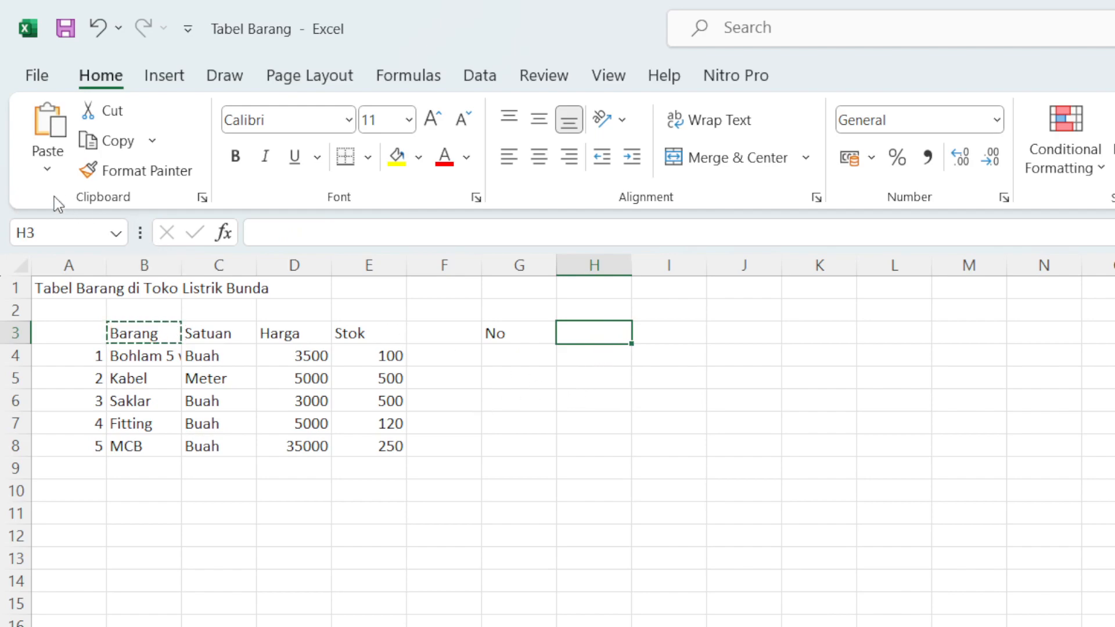
{"action": "left_click", "coordinate": [50, 144]}
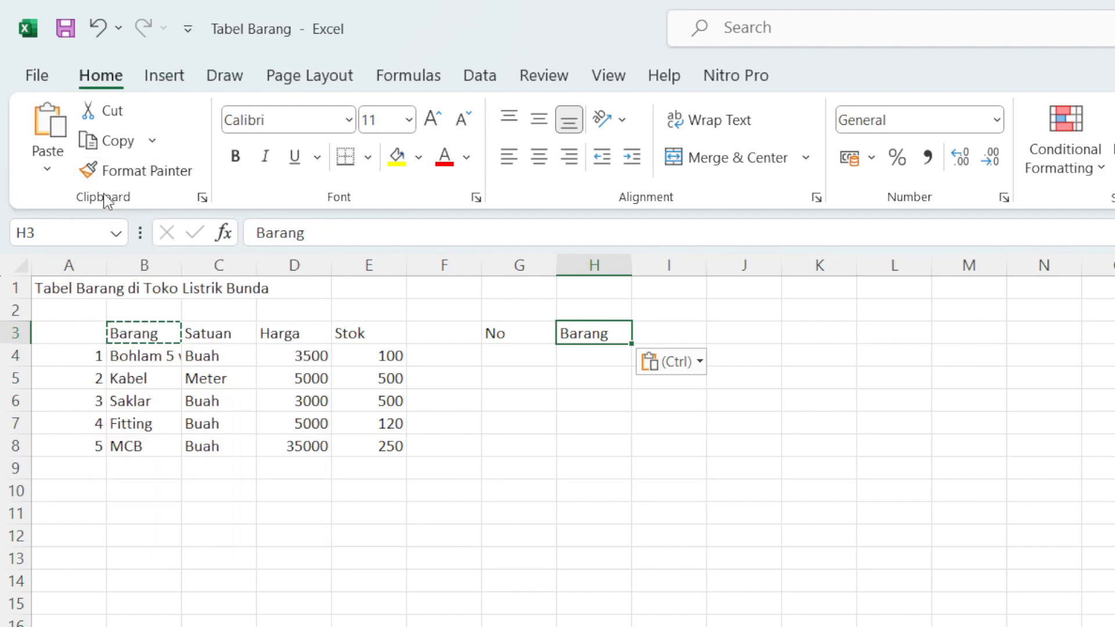
Undo the pasted copy of Barang and the move of the header No.
{"action": "left_click", "coordinate": [625, 587]}
{"action": "left_click_drag", "start_coordinate": [674, 581], "coordinate": [675, 574]}
{"action": "key", "text": "ctrl+z"}
{"action": "key", "text": "ctrl+z"}
{"action": "left_click", "coordinate": [327, 557]}
{"action": "key", "text": "Escape"}
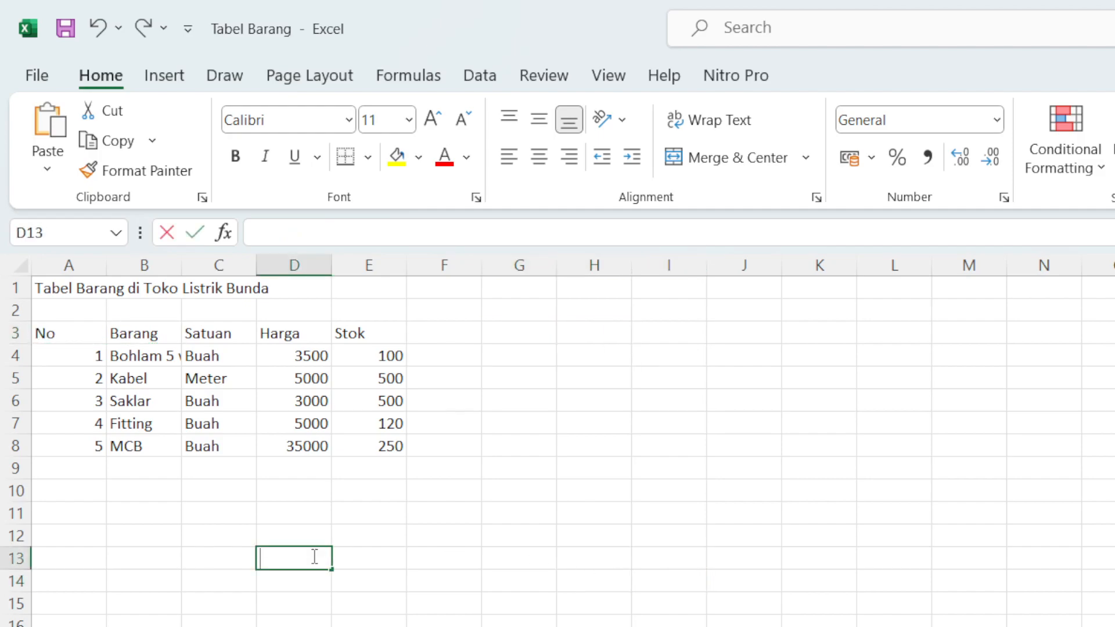
{"action": "left_click", "coordinate": [273, 528]}
Fill the header cell No in A3 with yellow.
{"action": "left_click", "coordinate": [51, 330]}
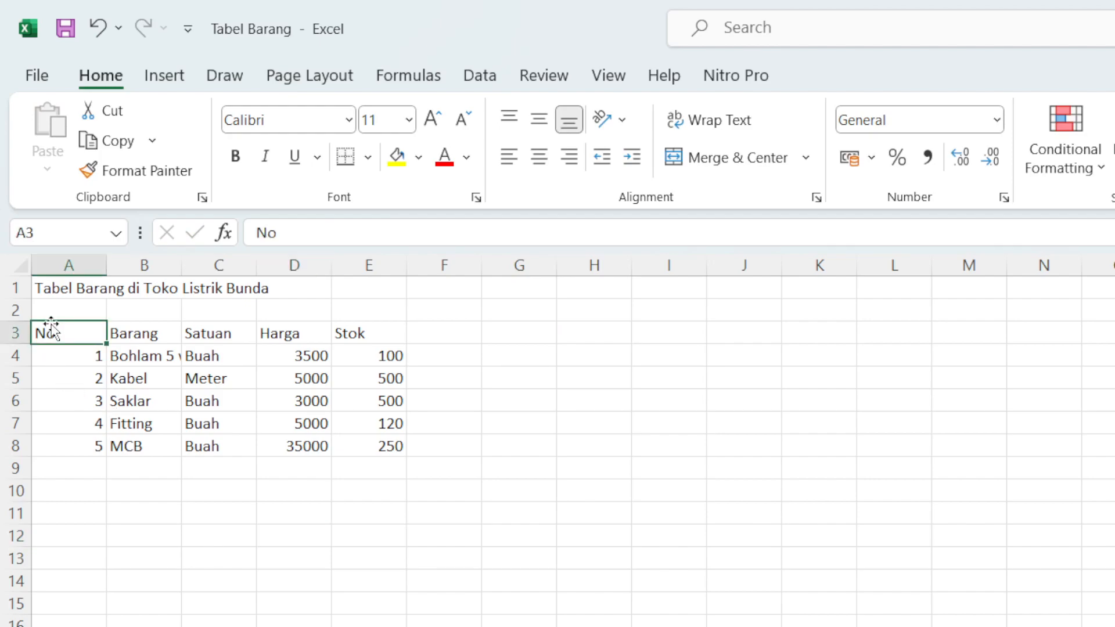
{"action": "left_click", "coordinate": [398, 160]}
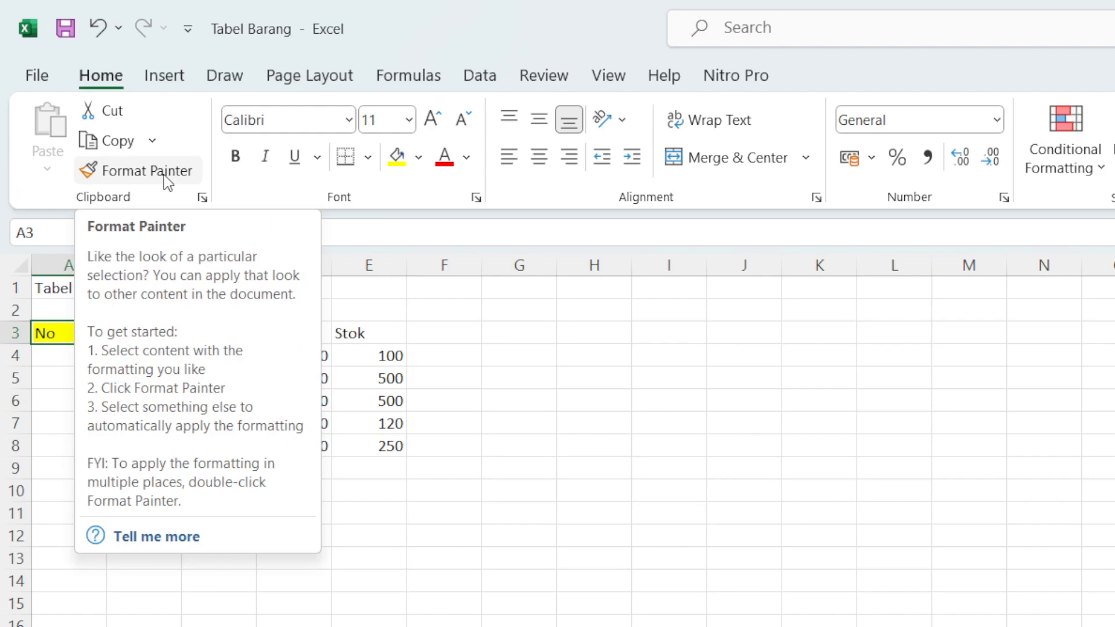
{"action": "left_click", "coordinate": [53, 380]}
{"action": "left_click", "coordinate": [60, 336]}
{"action": "left_click", "coordinate": [505, 338]}
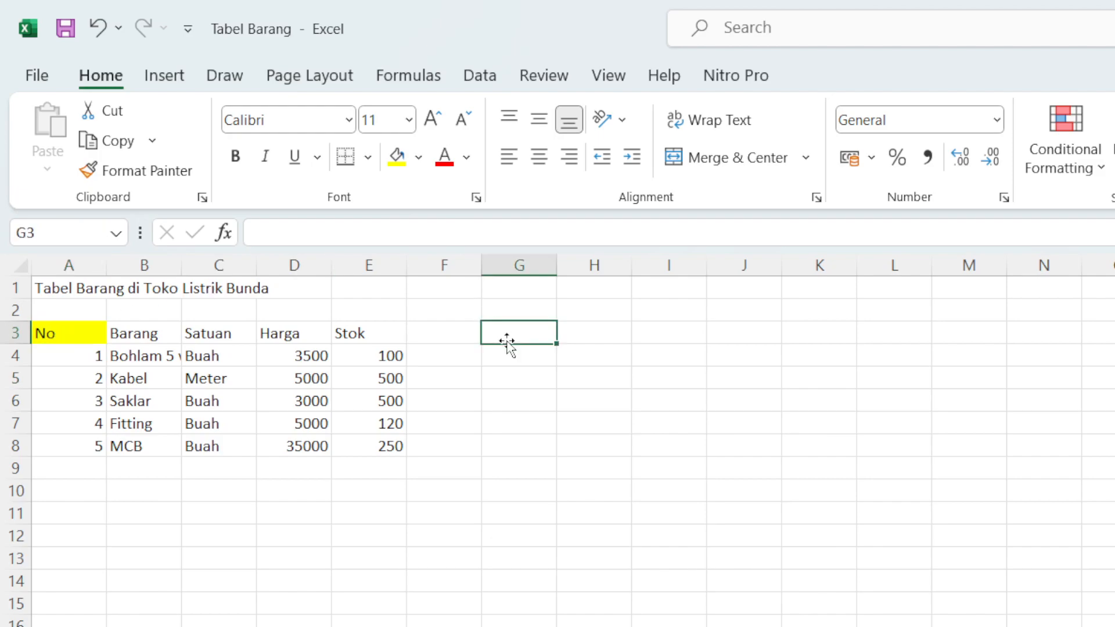
Copy the formatting of header cell A3 to the empty cell G3 with Format Painter.
{"action": "left_click", "coordinate": [74, 330]}
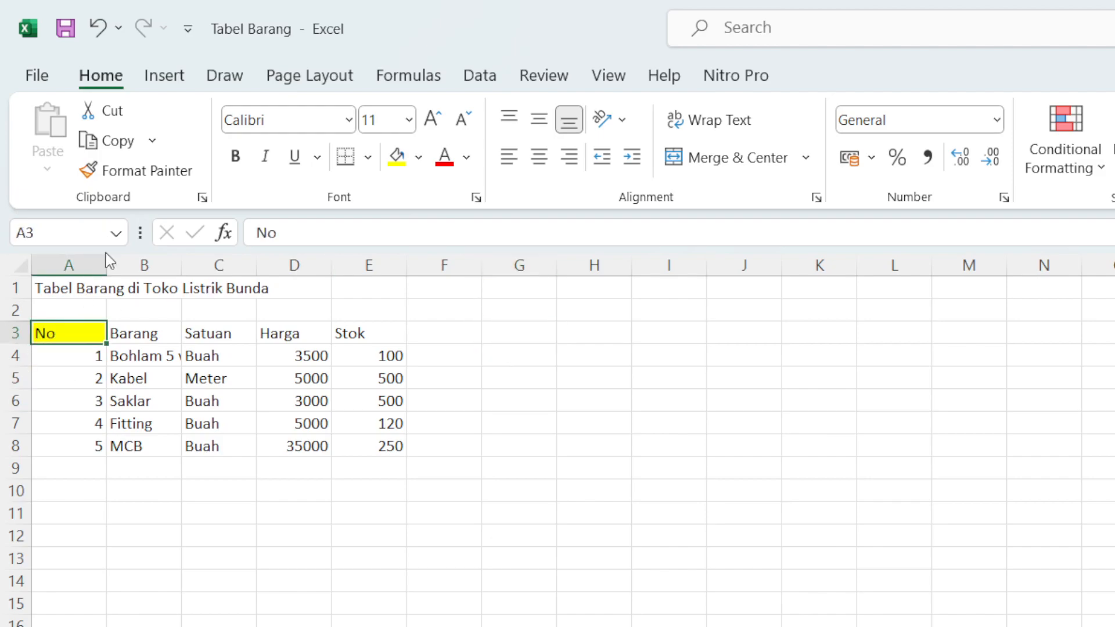
{"action": "left_click", "coordinate": [124, 173]}
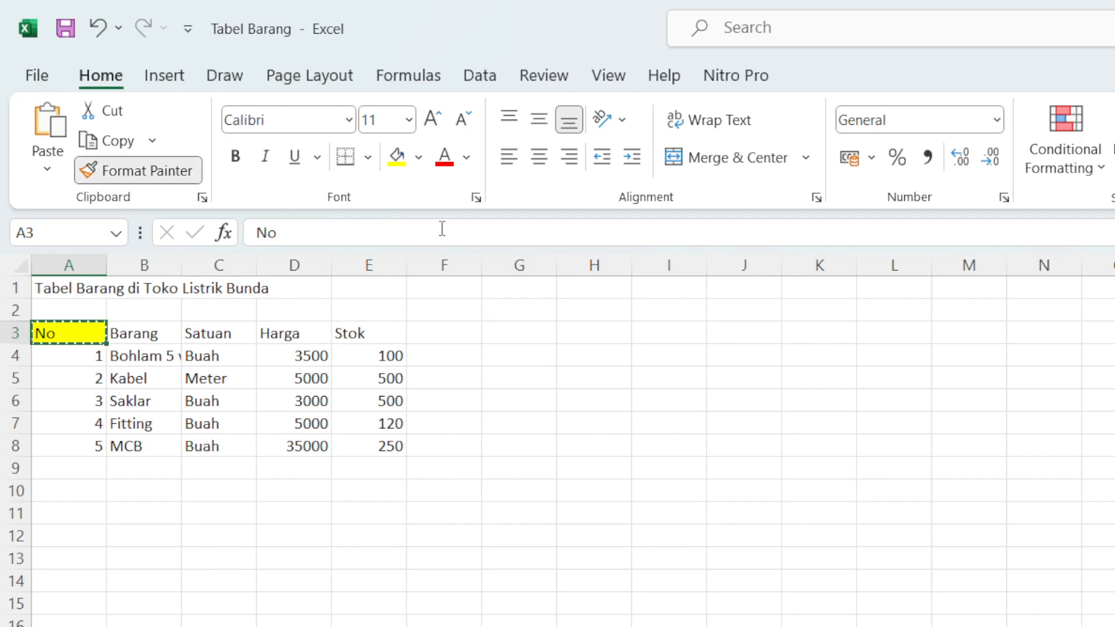
{"action": "left_click", "coordinate": [514, 333]}
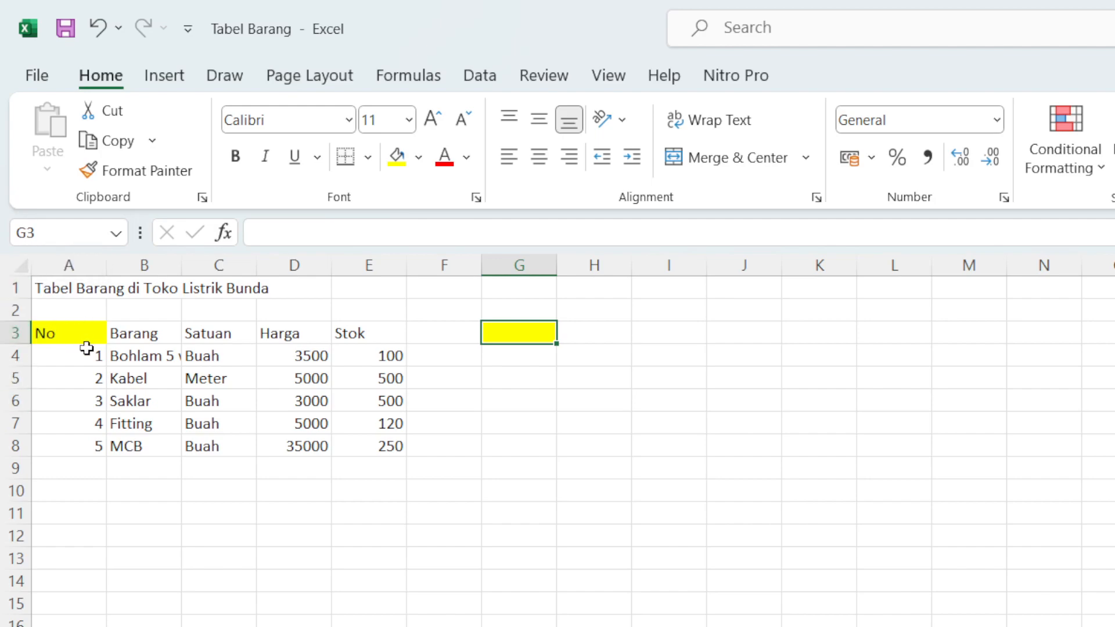
Undo the copied formatting in G3 and the yellow fill in A3.
{"action": "key", "text": "ctrl+z"}
{"action": "key", "text": "ctrl+z"}
{"action": "left_click", "coordinate": [137, 562]}
{"action": "double_click", "coordinate": [137, 562]}
{"action": "left_click", "coordinate": [231, 623]}
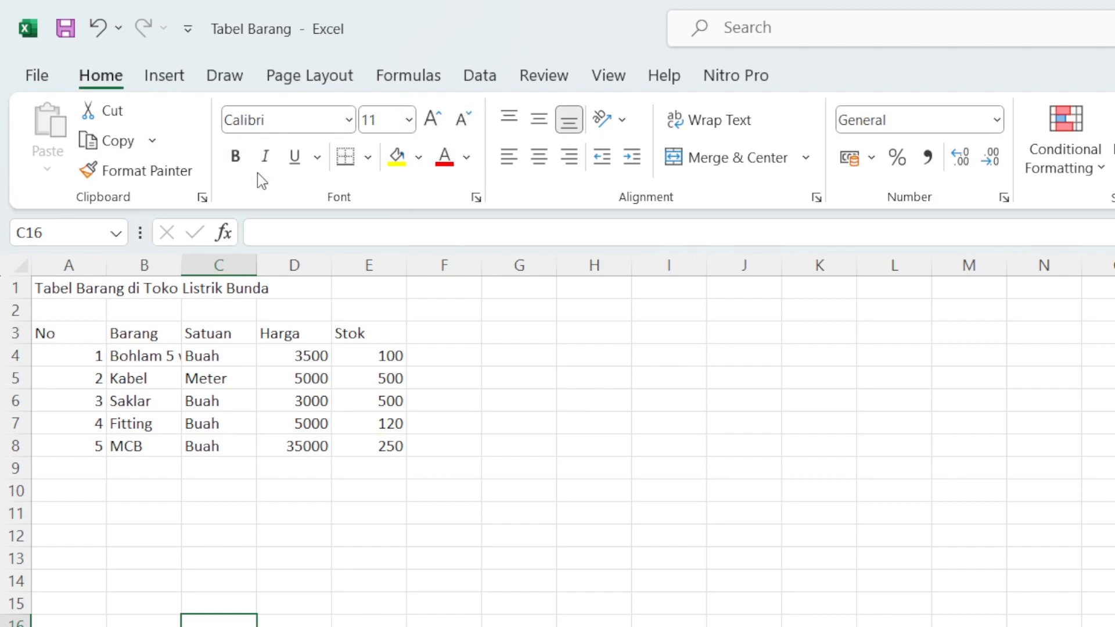
{"action": "left_click", "coordinate": [254, 562]}
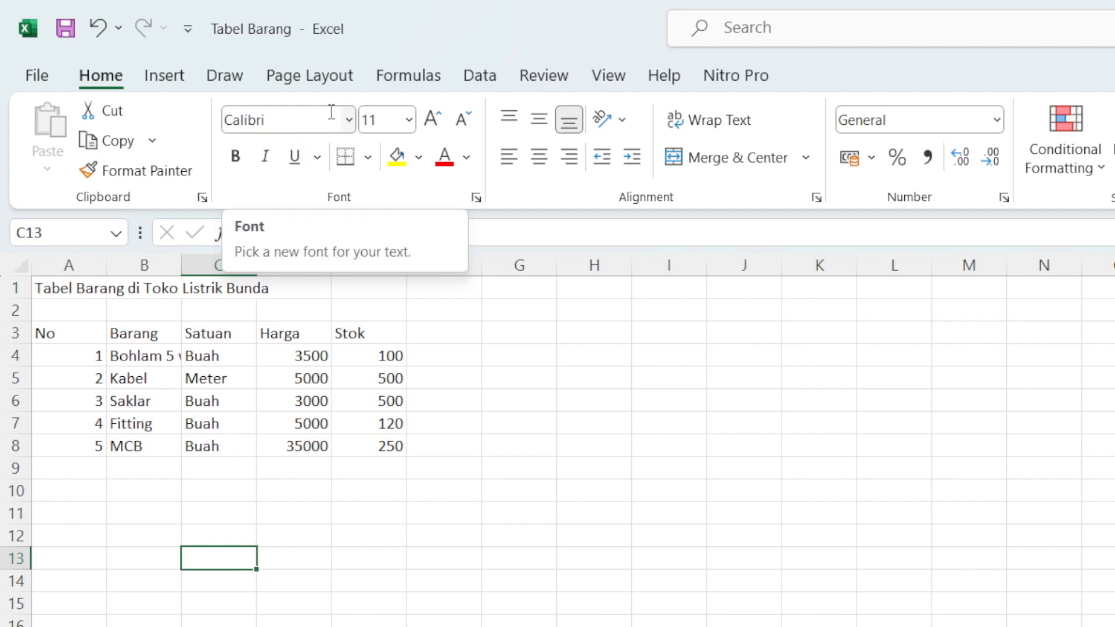
{"action": "left_click", "coordinate": [301, 440]}
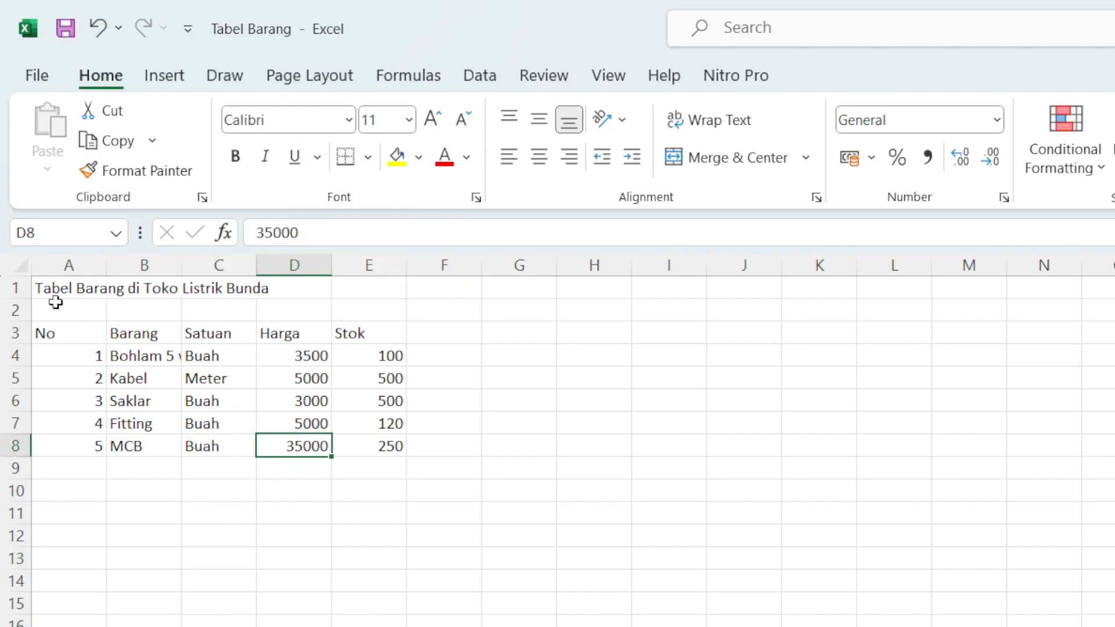
{"action": "left_click", "coordinate": [43, 290]}
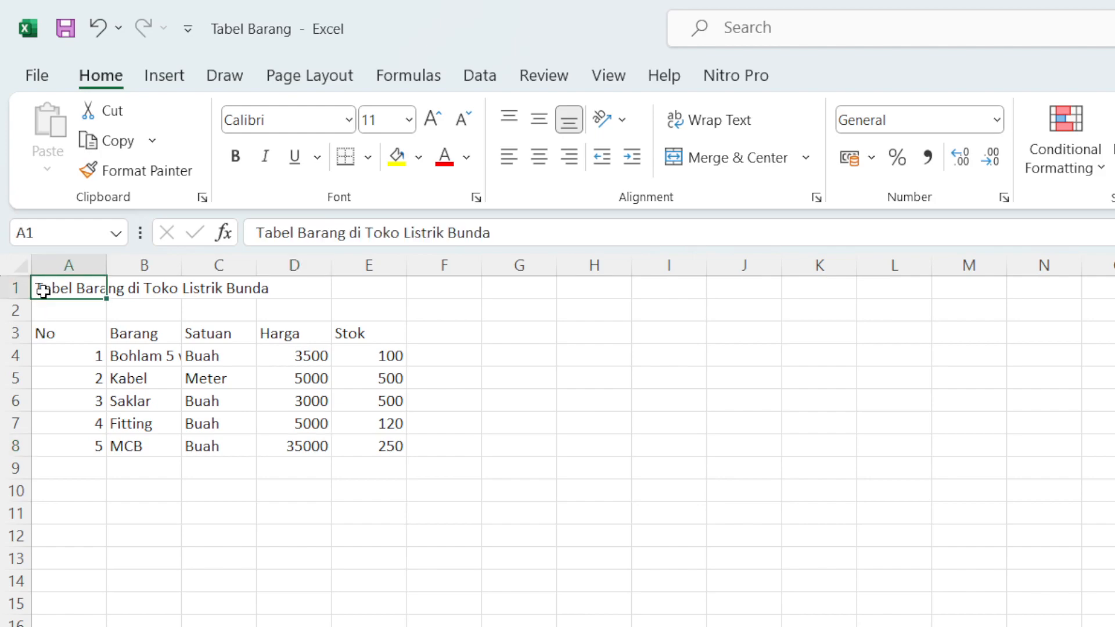
{"action": "left_click", "coordinate": [292, 116]}
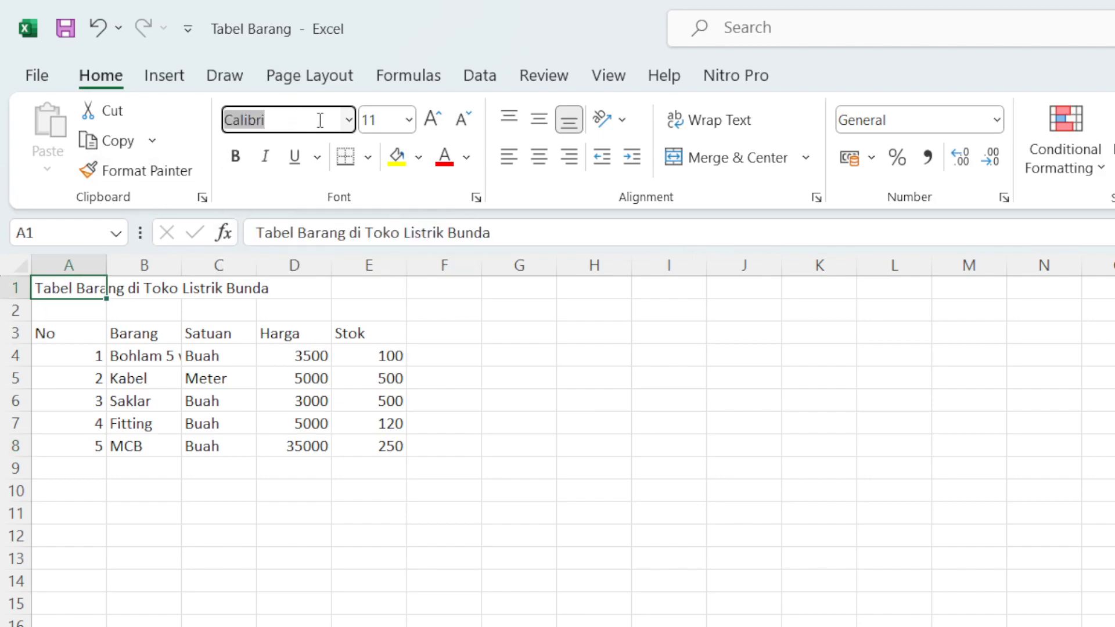
{"action": "left_click", "coordinate": [378, 124]}
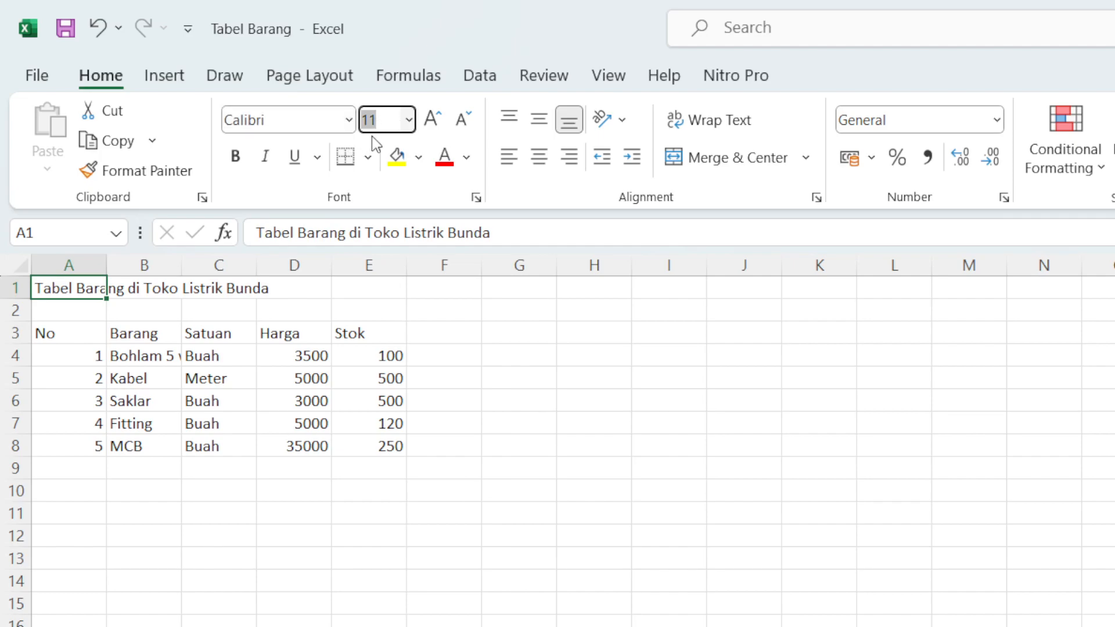
{"action": "left_click", "coordinate": [77, 386]}
Try the Agency FB font on the table title in cell A1, and change it to Arial Black.
{"action": "left_click", "coordinate": [77, 287]}
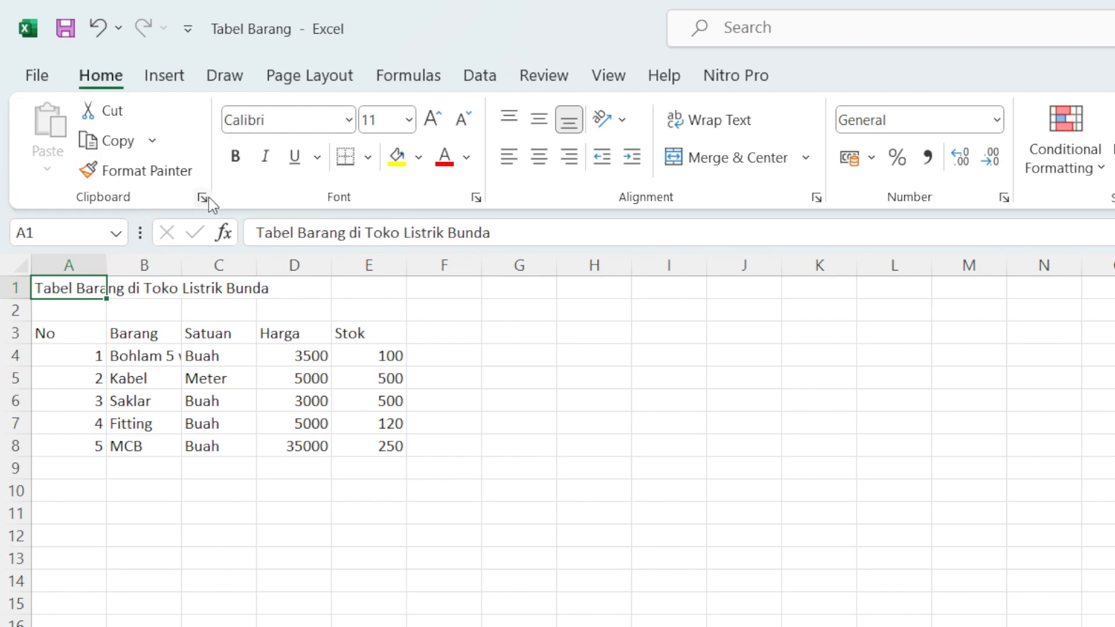
{"action": "left_click", "coordinate": [347, 122]}
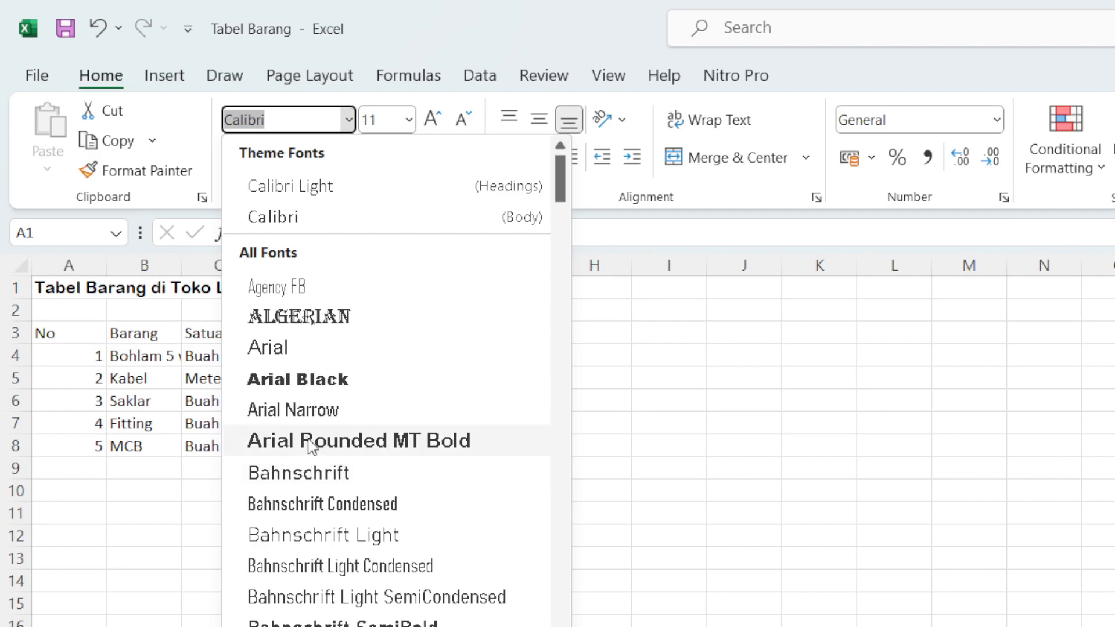
{"action": "scroll", "coordinate": [307, 447], "scroll_direction": "down", "scroll_amount": 2}
{"action": "scroll", "coordinate": [273, 290], "scroll_direction": "up", "scroll_amount": 3}
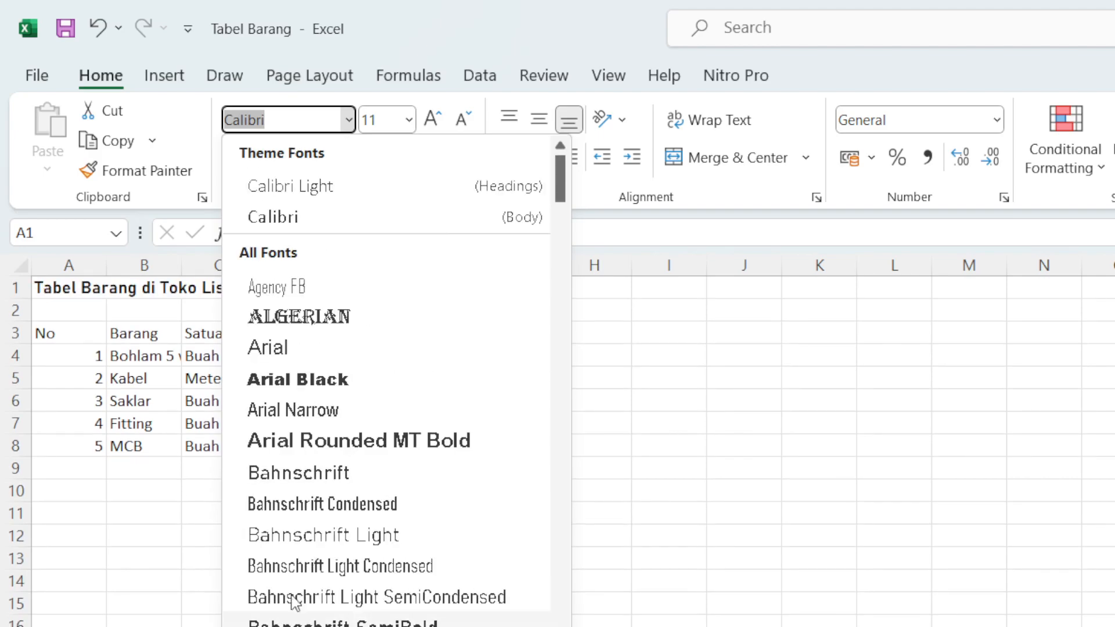
{"action": "left_click", "coordinate": [273, 289]}
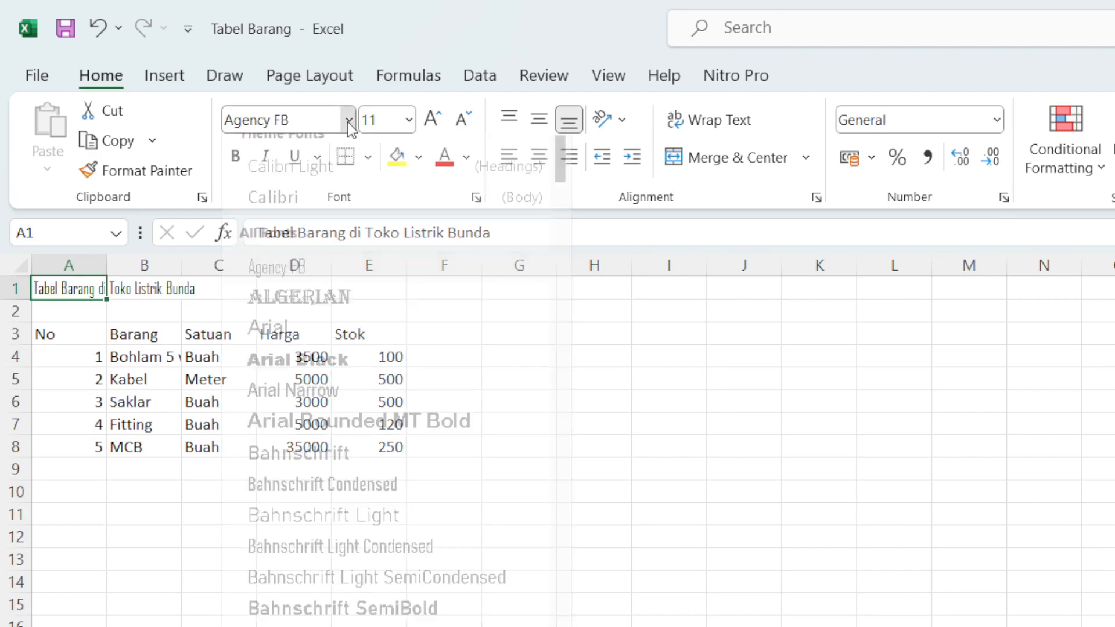
{"action": "left_click", "coordinate": [348, 120]}
{"action": "left_click", "coordinate": [293, 379]}
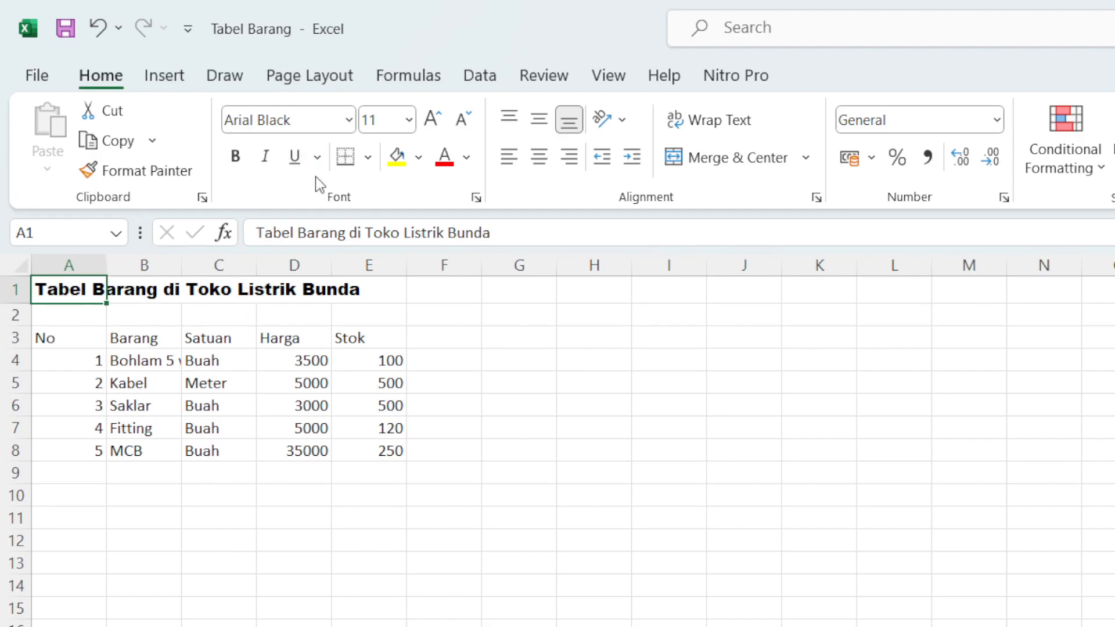
Try font sizes 28 and 8 on the table title in cell A1.
{"action": "left_click", "coordinate": [409, 122]}
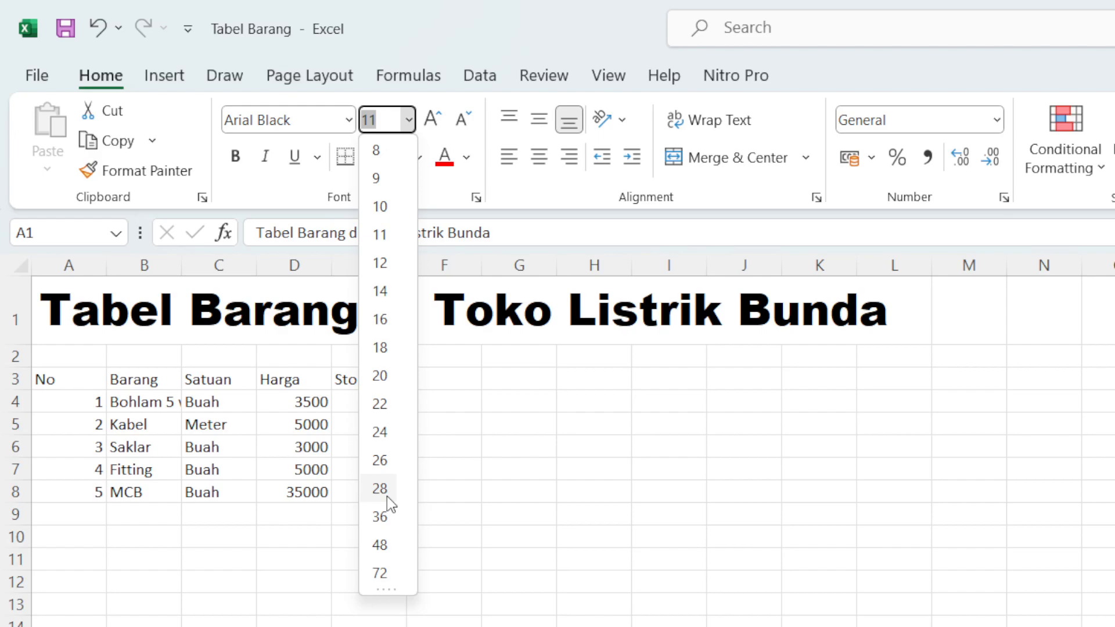
{"action": "left_click", "coordinate": [380, 489]}
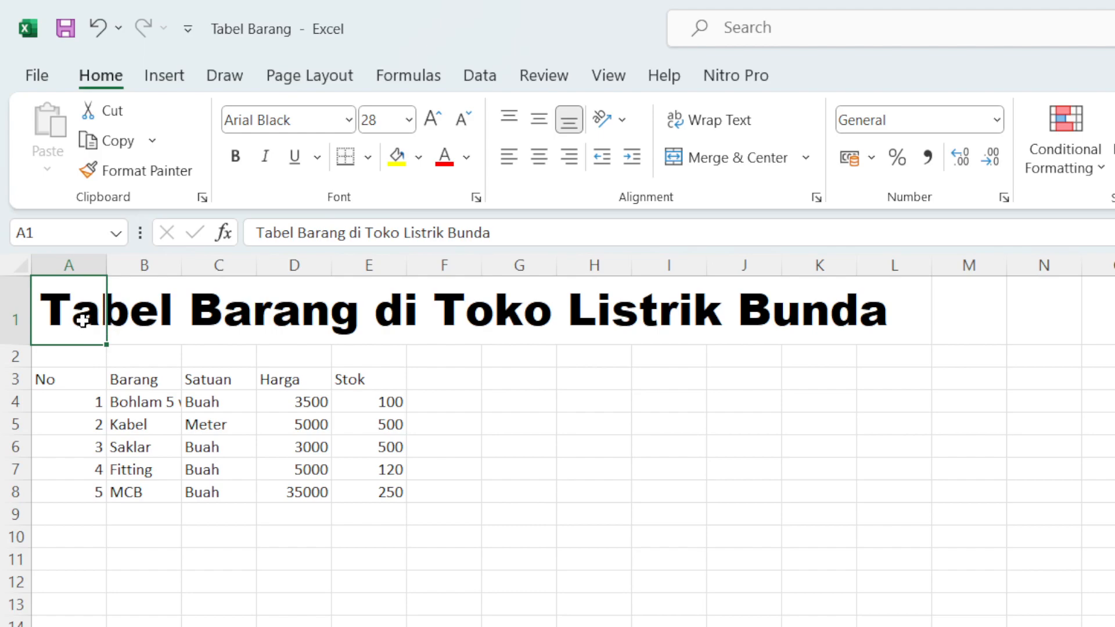
{"action": "left_click", "coordinate": [409, 120]}
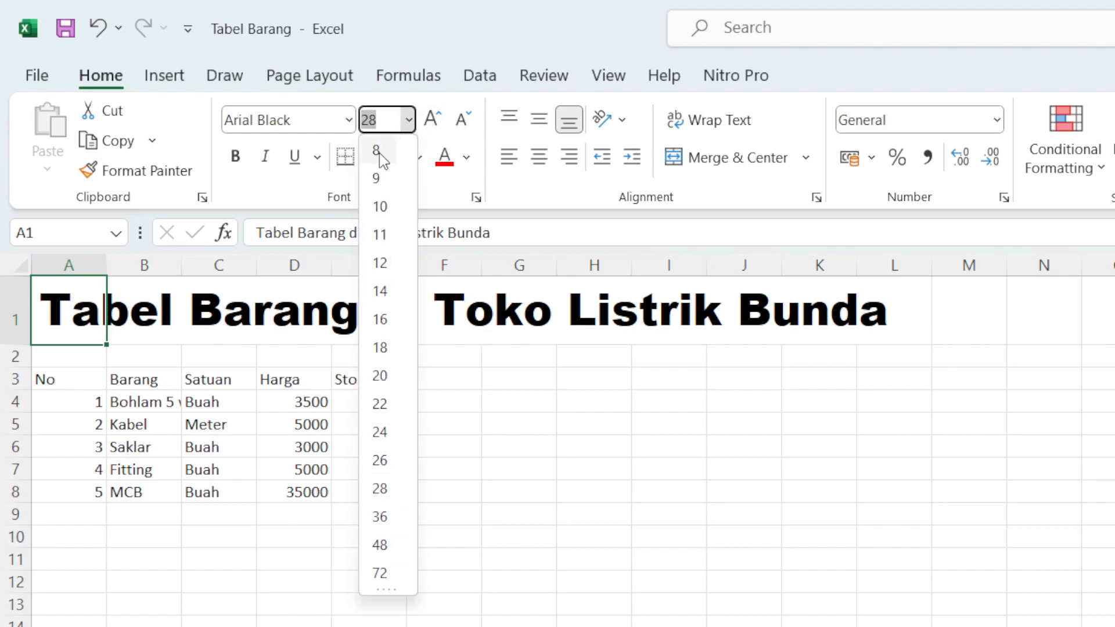
{"action": "left_click", "coordinate": [385, 158]}
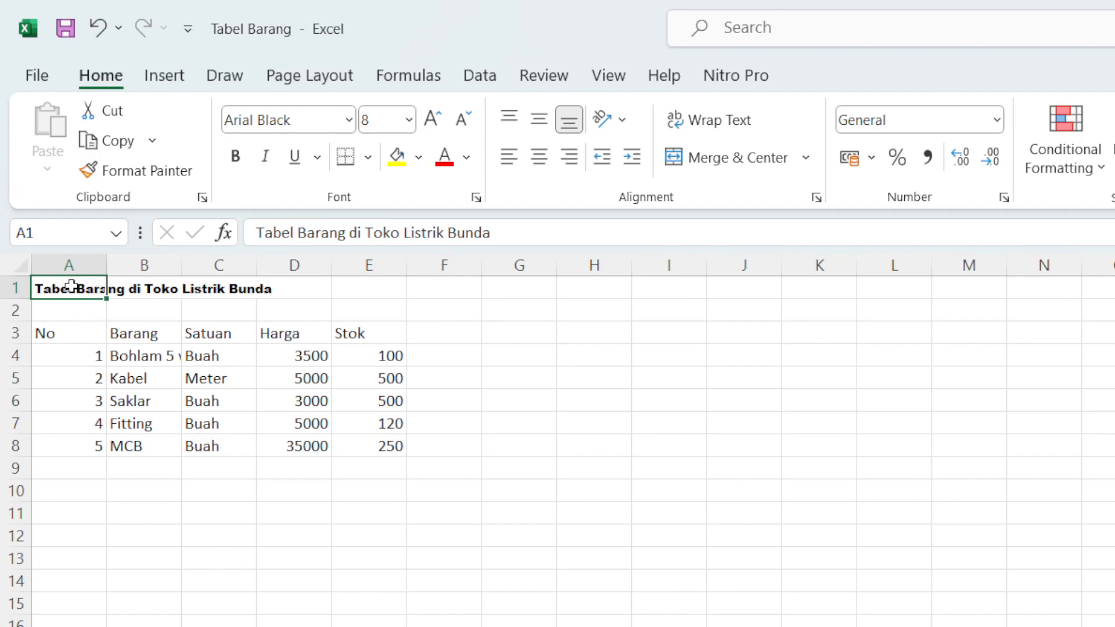
{"action": "left_click", "coordinate": [69, 314]}
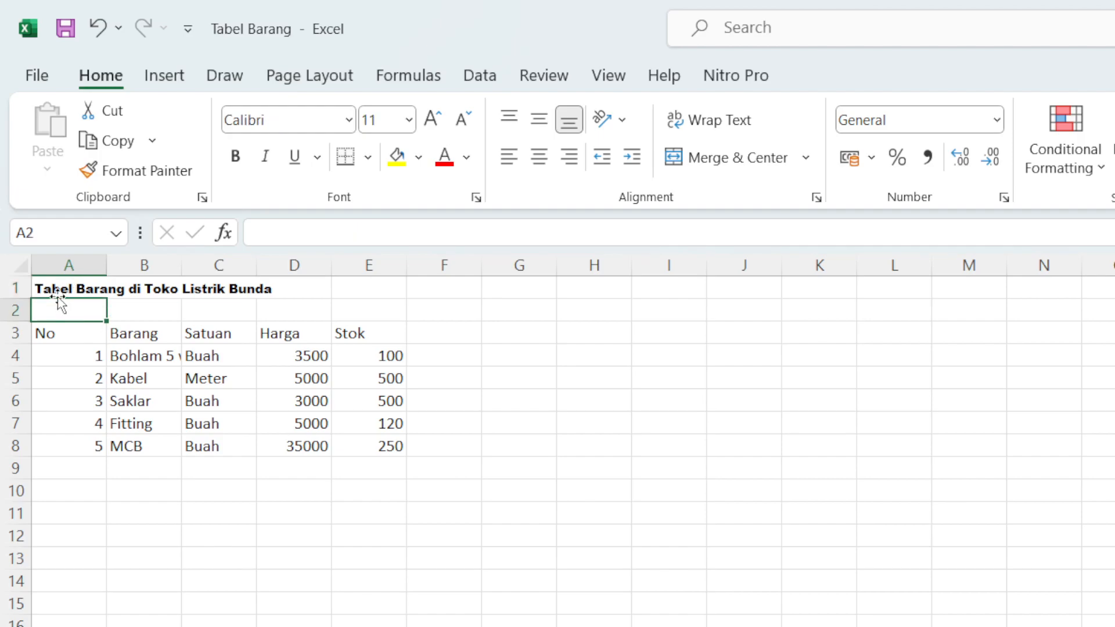
Set the font size of the table title in cell A1 to 14.
{"action": "left_click", "coordinate": [410, 119]}
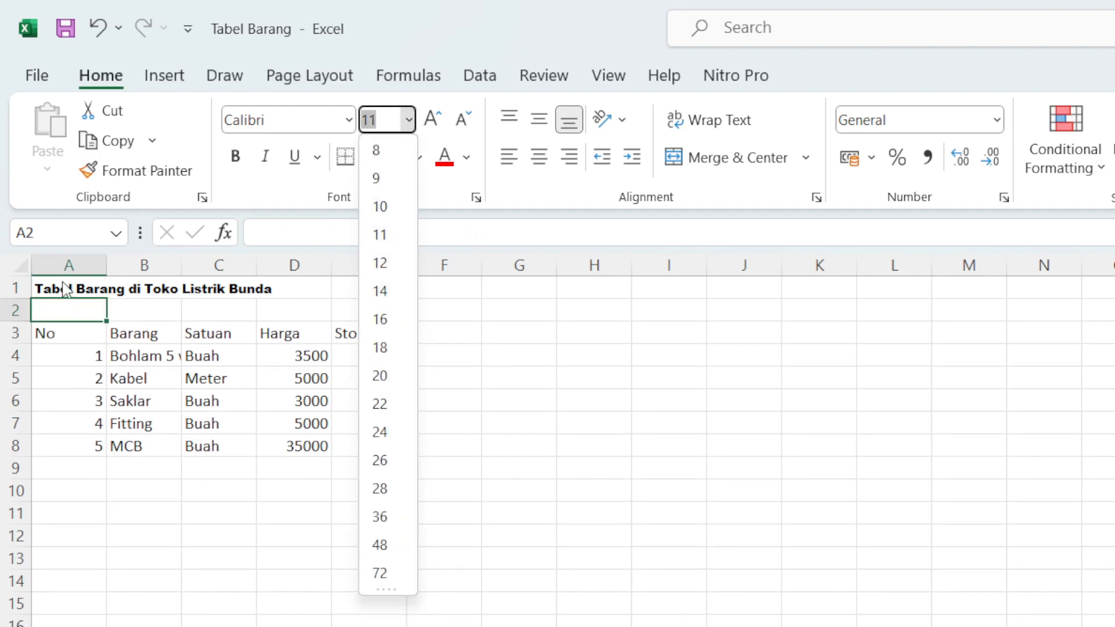
{"action": "left_click", "coordinate": [65, 288]}
{"action": "left_click", "coordinate": [70, 282]}
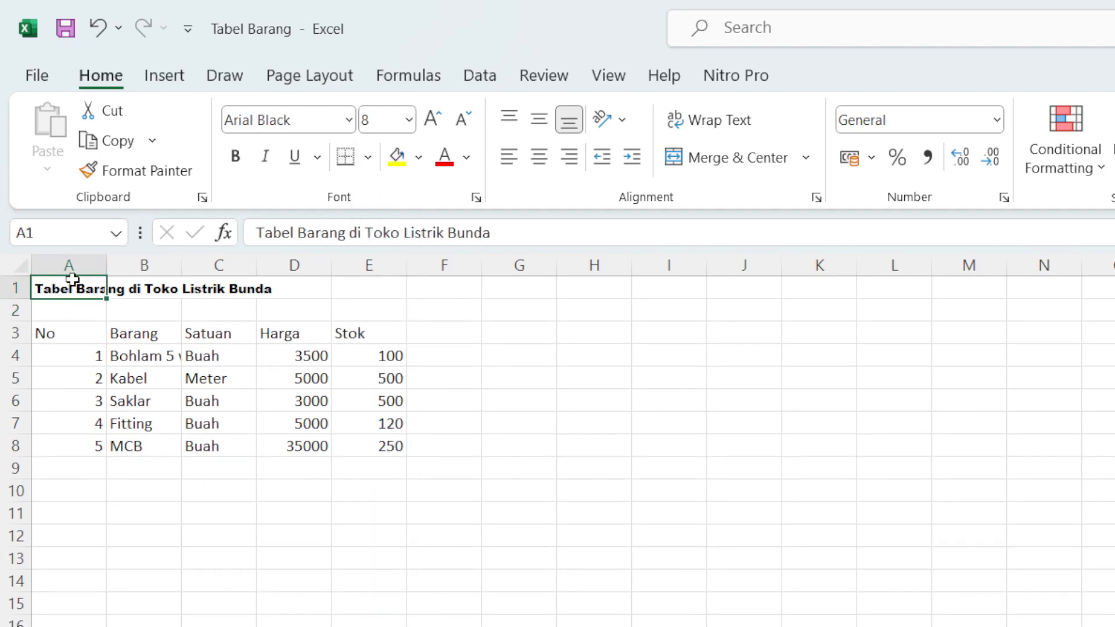
{"action": "left_click", "coordinate": [409, 120]}
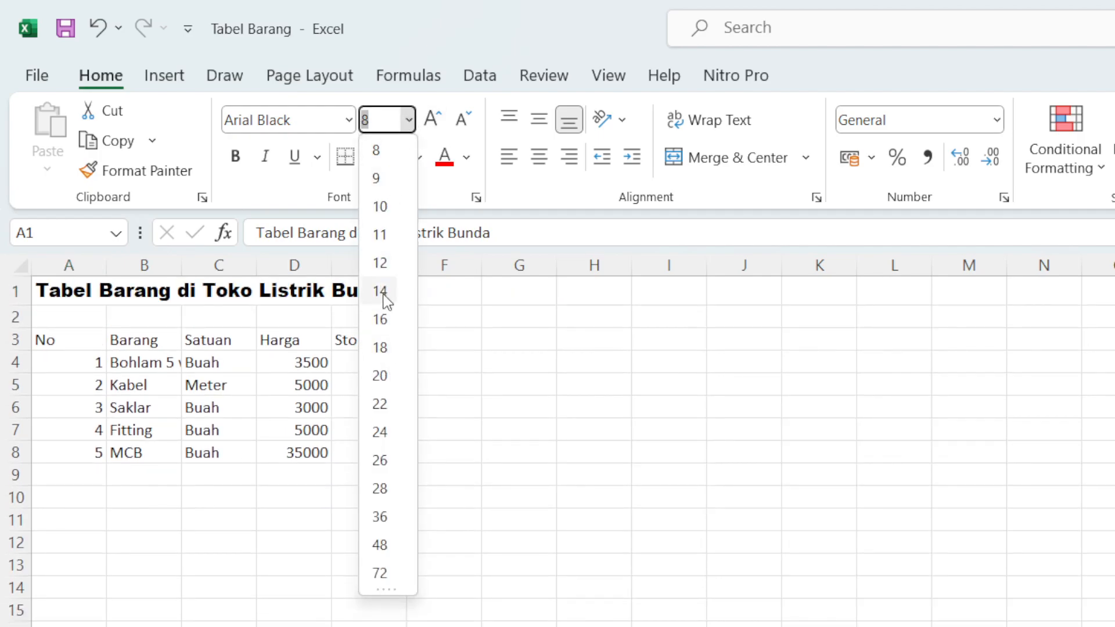
{"action": "left_click", "coordinate": [380, 292]}
{"action": "left_click", "coordinate": [311, 512]}
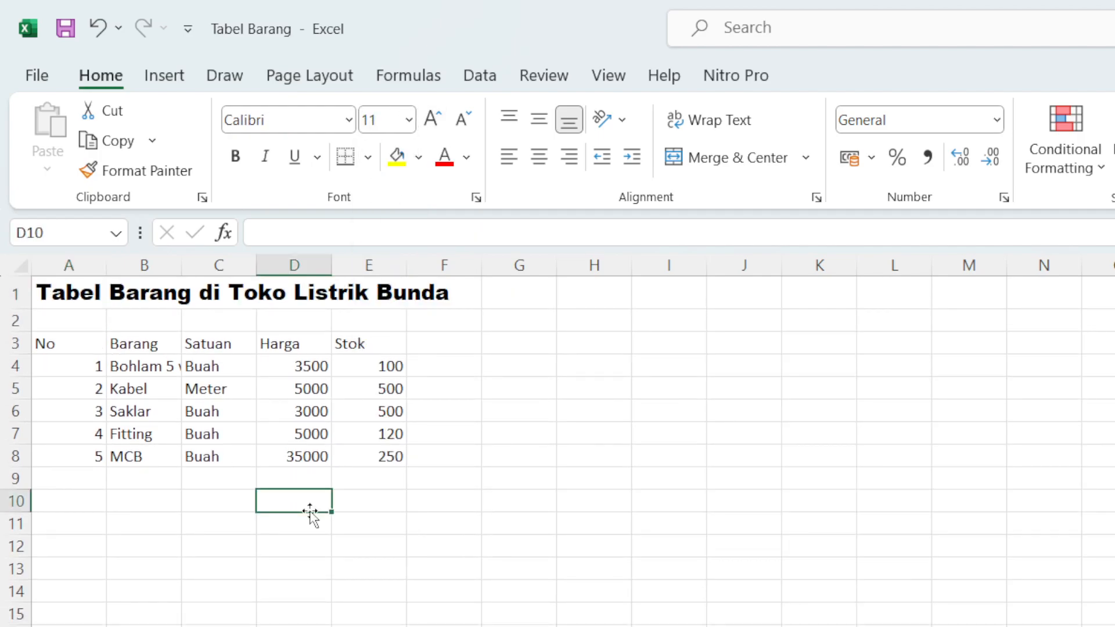
Narrow column A to fit the No header and its row numbers.
{"action": "left_click", "coordinate": [161, 439]}
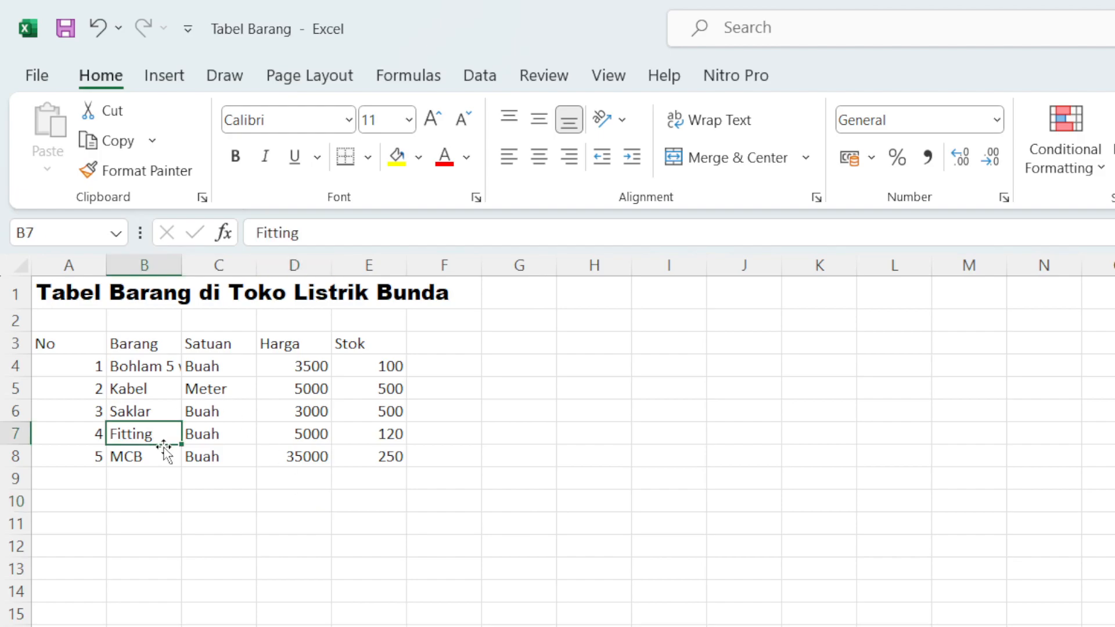
{"action": "left_click", "coordinate": [58, 344]}
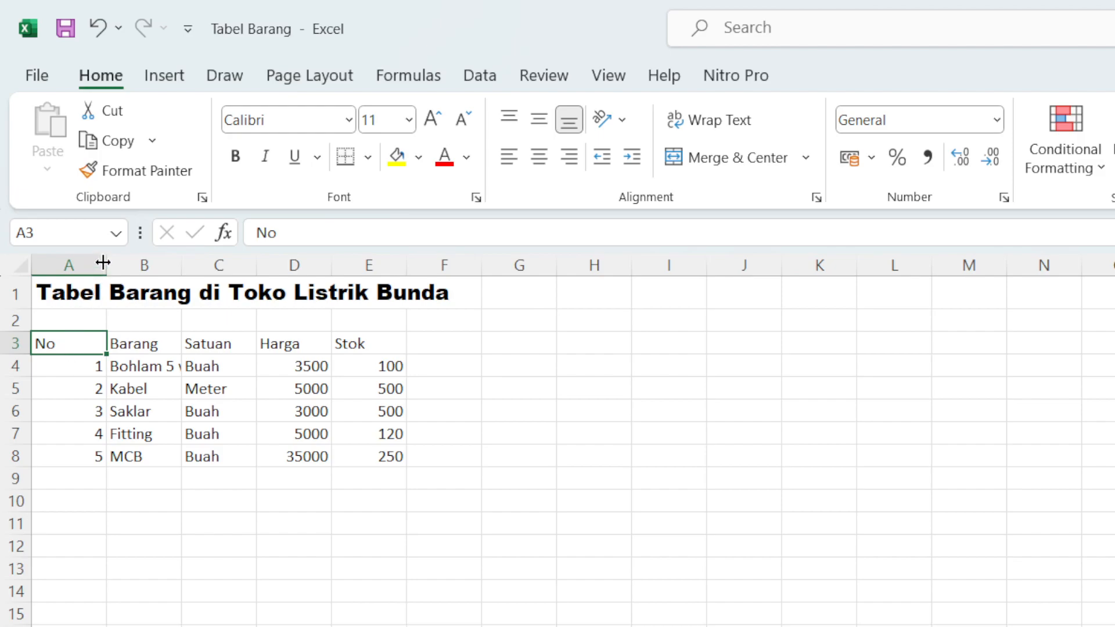
{"action": "left_click_drag", "start_coordinate": [107, 263], "coordinate": [64, 295]}
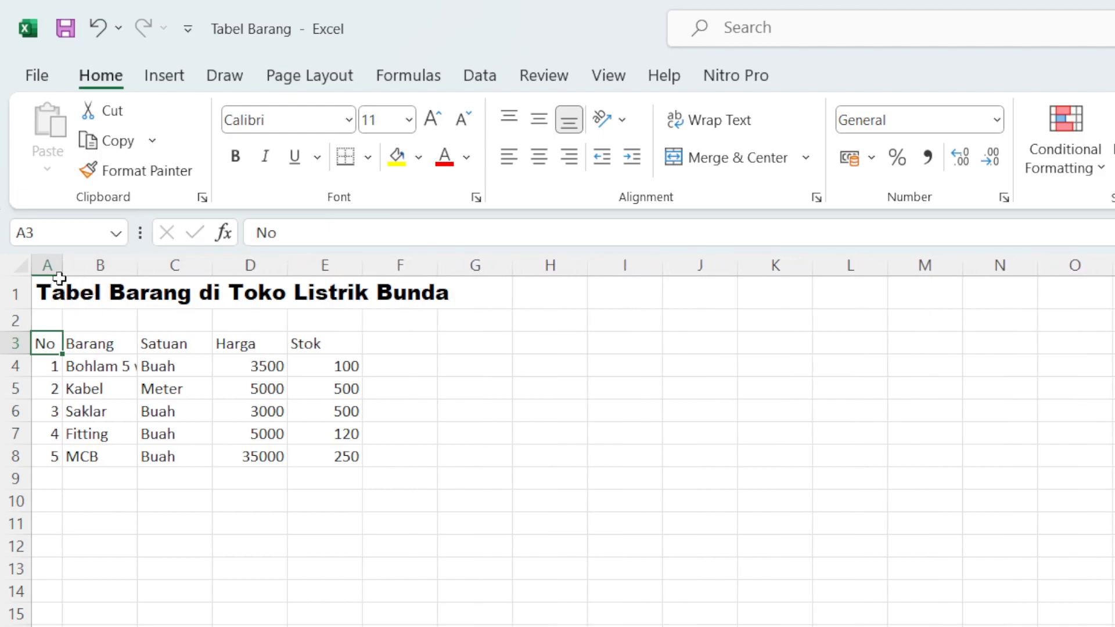
{"action": "left_click", "coordinate": [80, 286]}
Make the item name Fitting in B7 and the header No in A3 bold.
{"action": "left_click", "coordinate": [126, 436]}
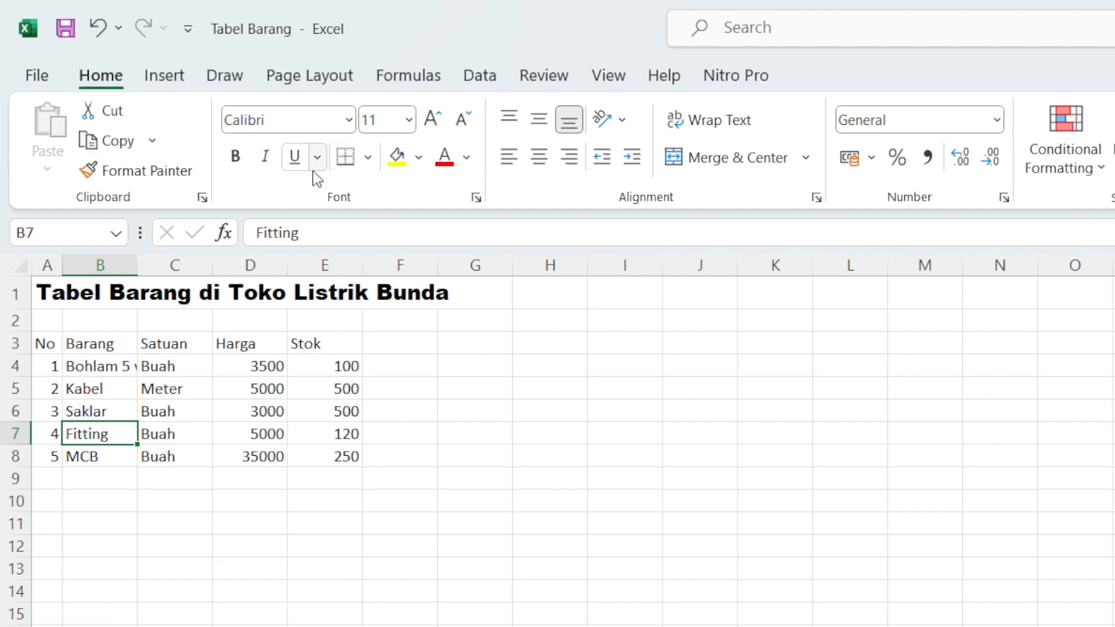
{"action": "left_click", "coordinate": [235, 157]}
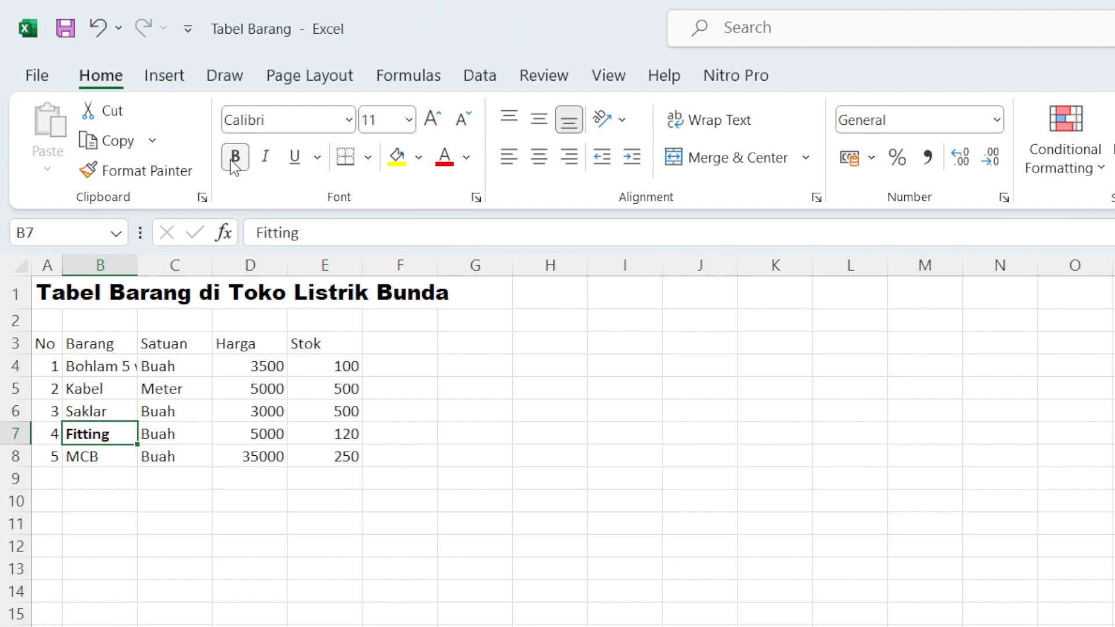
{"action": "left_click", "coordinate": [36, 343]}
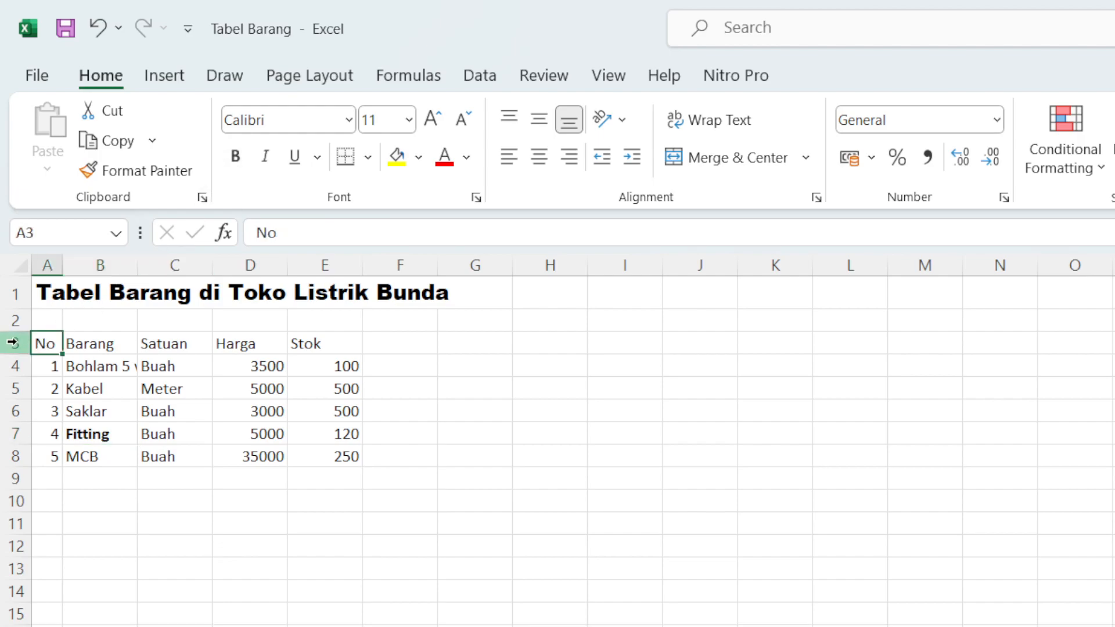
{"action": "left_click", "coordinate": [12, 342]}
{"action": "left_click", "coordinate": [79, 365]}
{"action": "left_click", "coordinate": [43, 346]}
{"action": "left_click", "coordinate": [236, 157]}
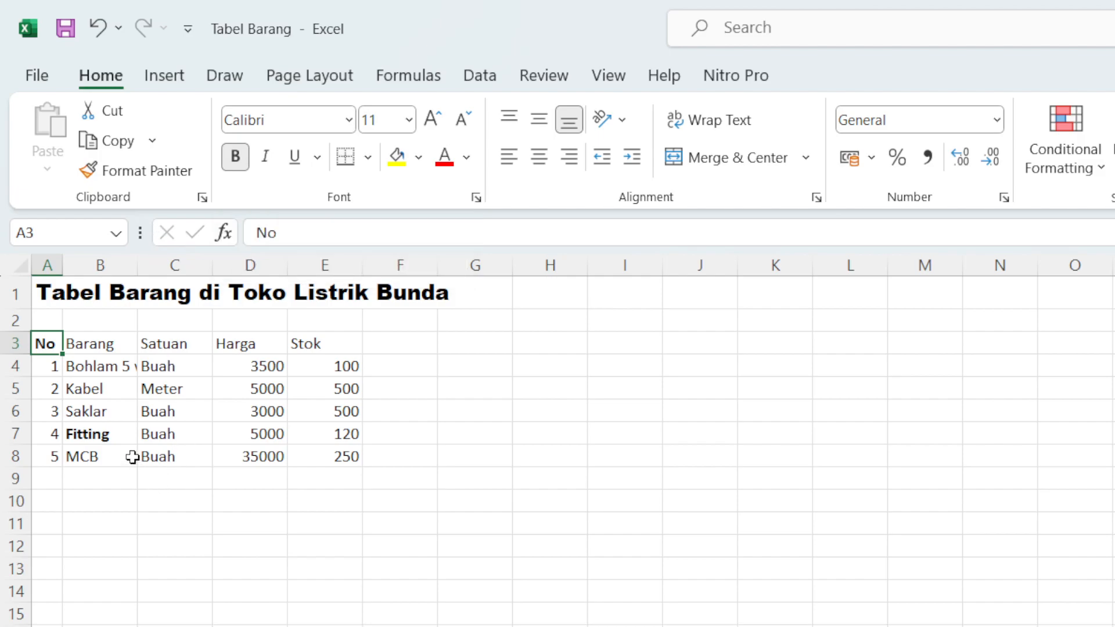
Make the remaining header cells Barang, Satuan, Harga and Stok in B3 to E3 bold.
{"action": "left_click", "coordinate": [83, 338]}
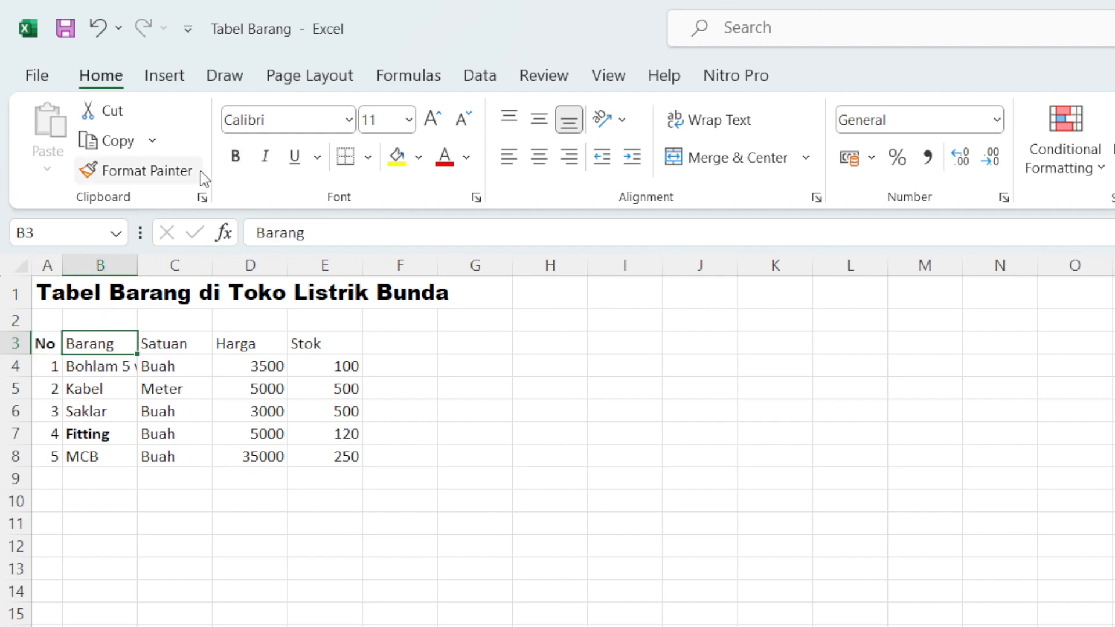
{"action": "left_click", "coordinate": [233, 163]}
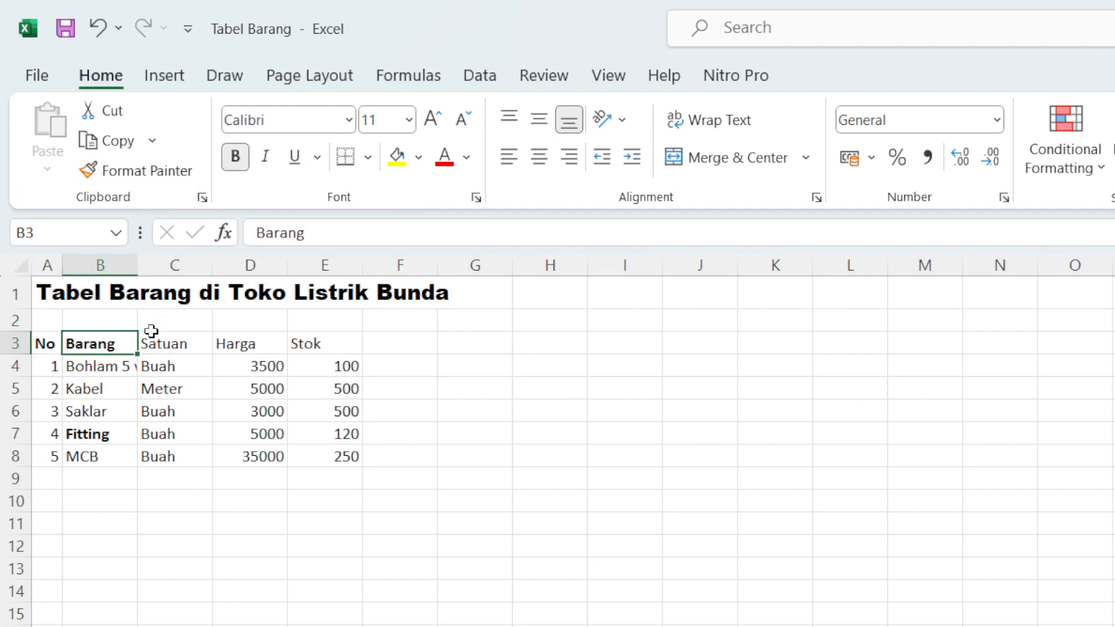
{"action": "left_click", "coordinate": [162, 345]}
{"action": "left_click", "coordinate": [235, 158]}
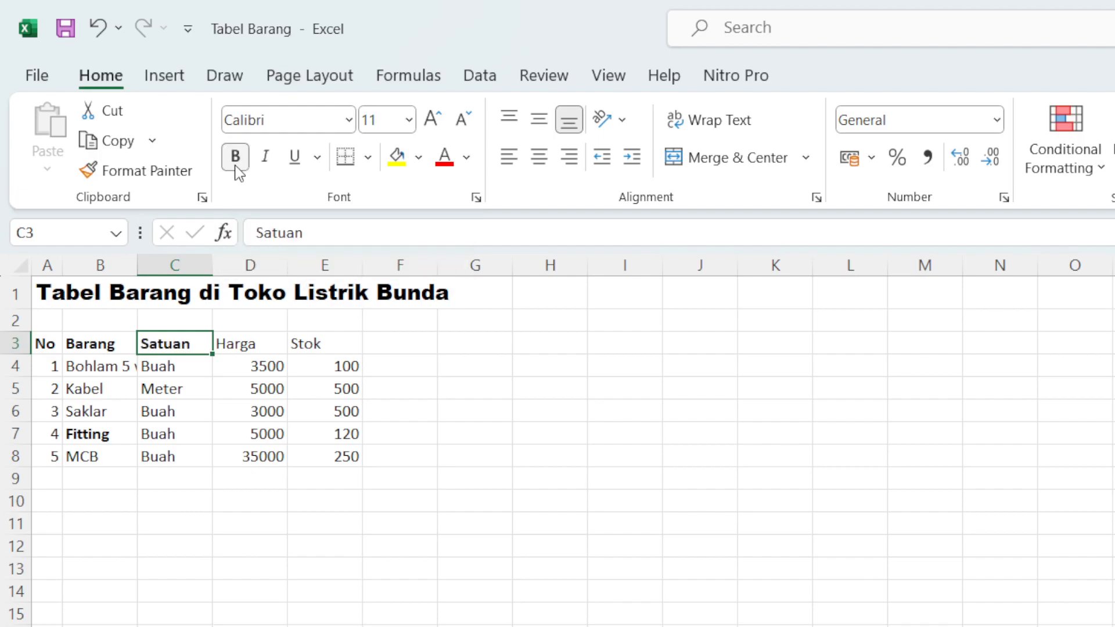
{"action": "left_click", "coordinate": [232, 343]}
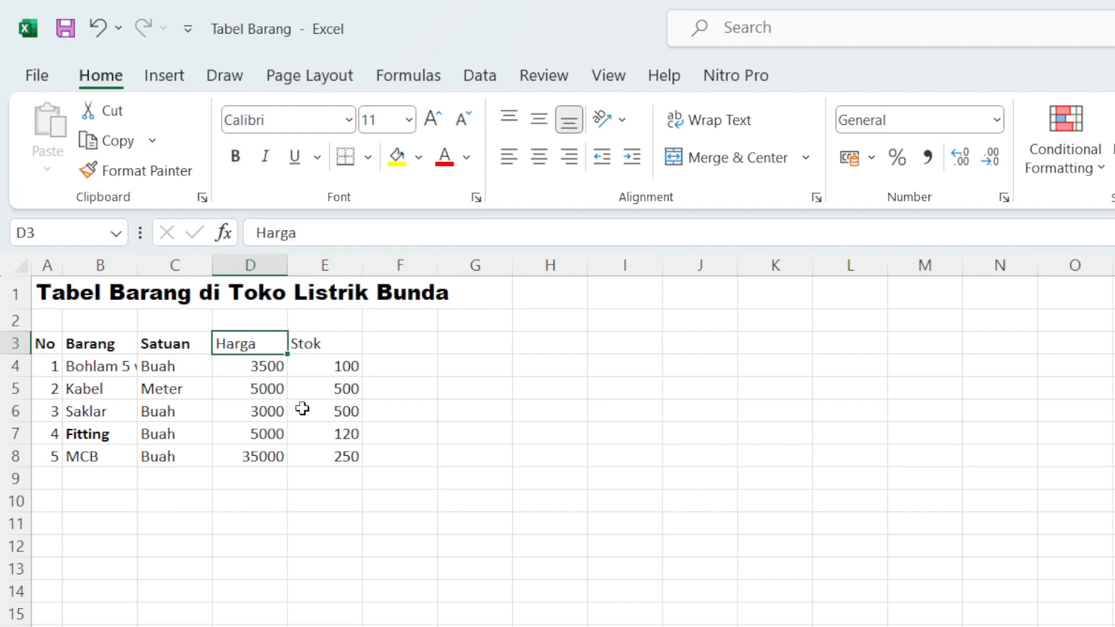
{"action": "left_click", "coordinate": [239, 160]}
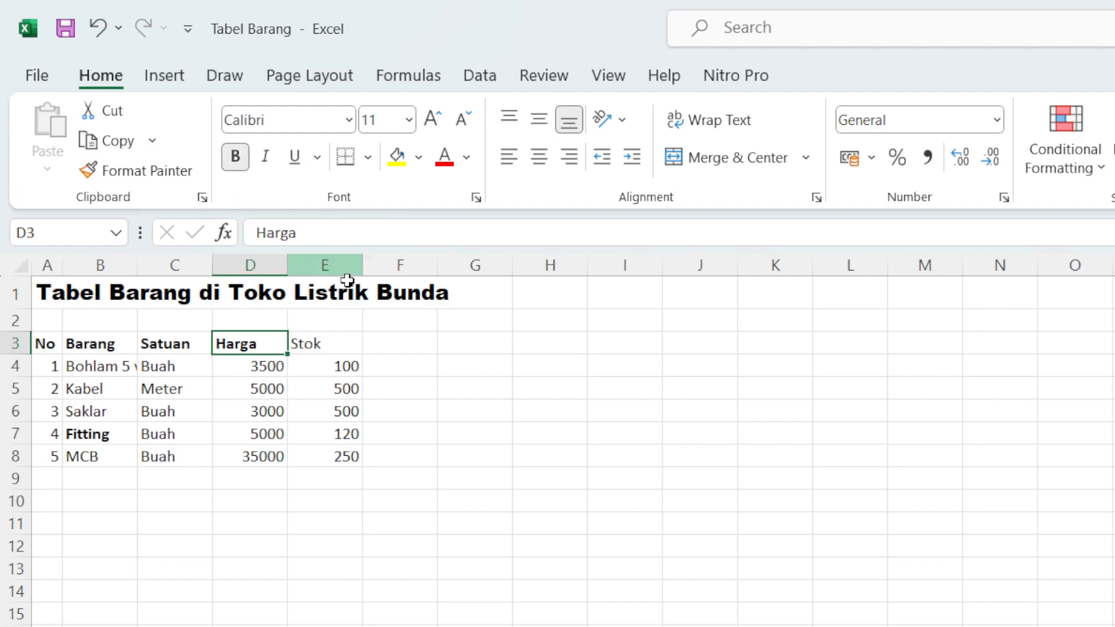
{"action": "left_click", "coordinate": [315, 345]}
{"action": "left_click", "coordinate": [235, 158]}
{"action": "left_click", "coordinate": [241, 156]}
{"action": "left_click", "coordinate": [240, 157]}
{"action": "left_click", "coordinate": [318, 494]}
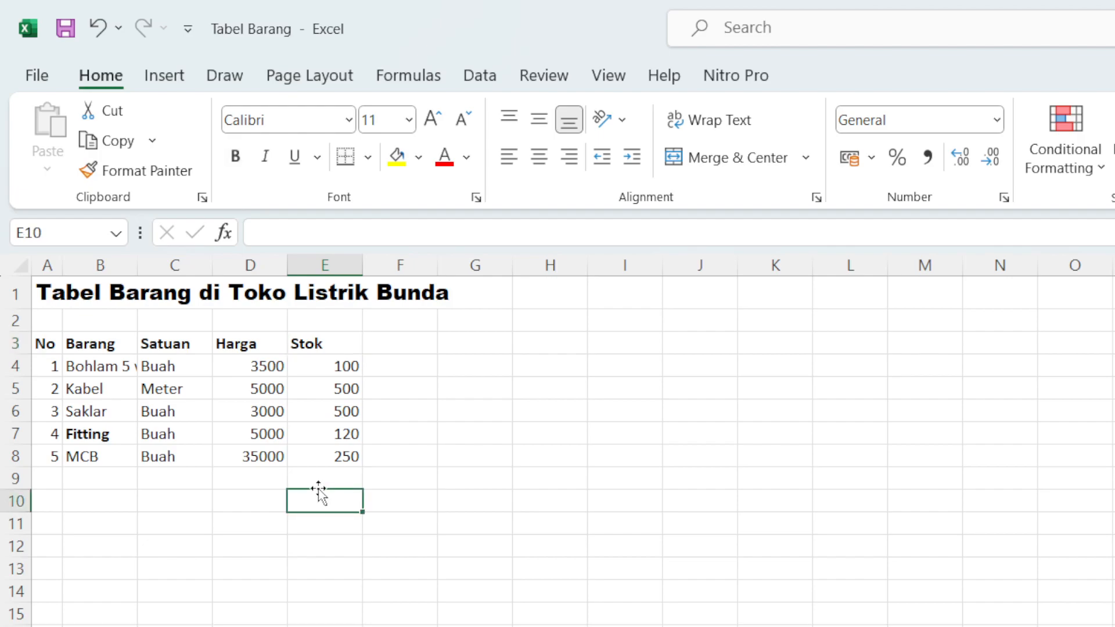
Italicize the table's header cells from No to Stok (A3:E3).
{"action": "left_click", "coordinate": [55, 339]}
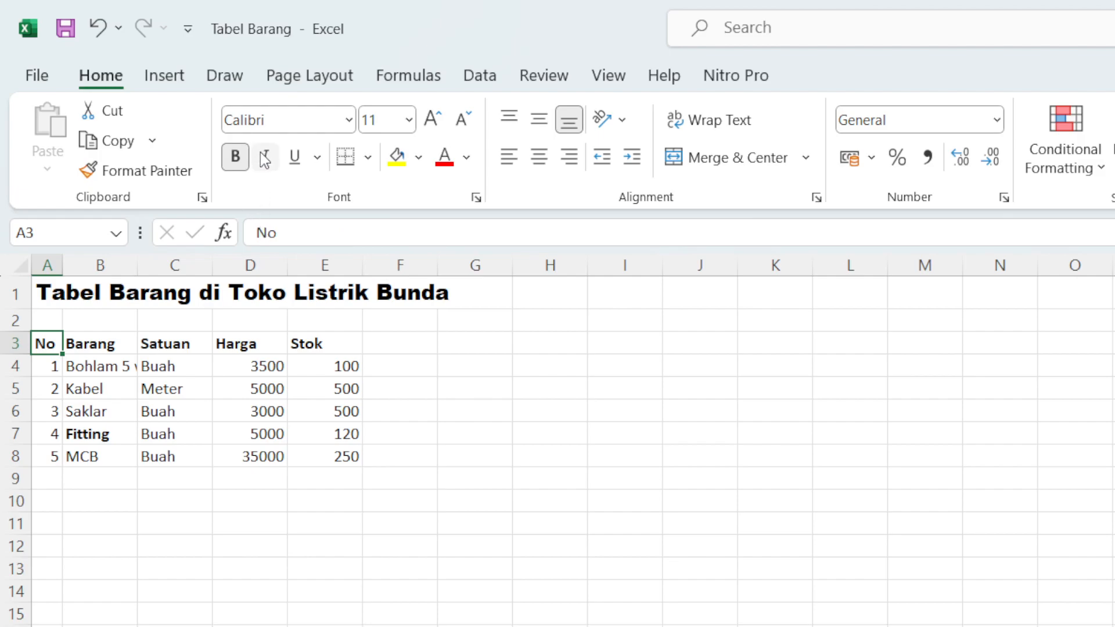
{"action": "left_click", "coordinate": [370, 386]}
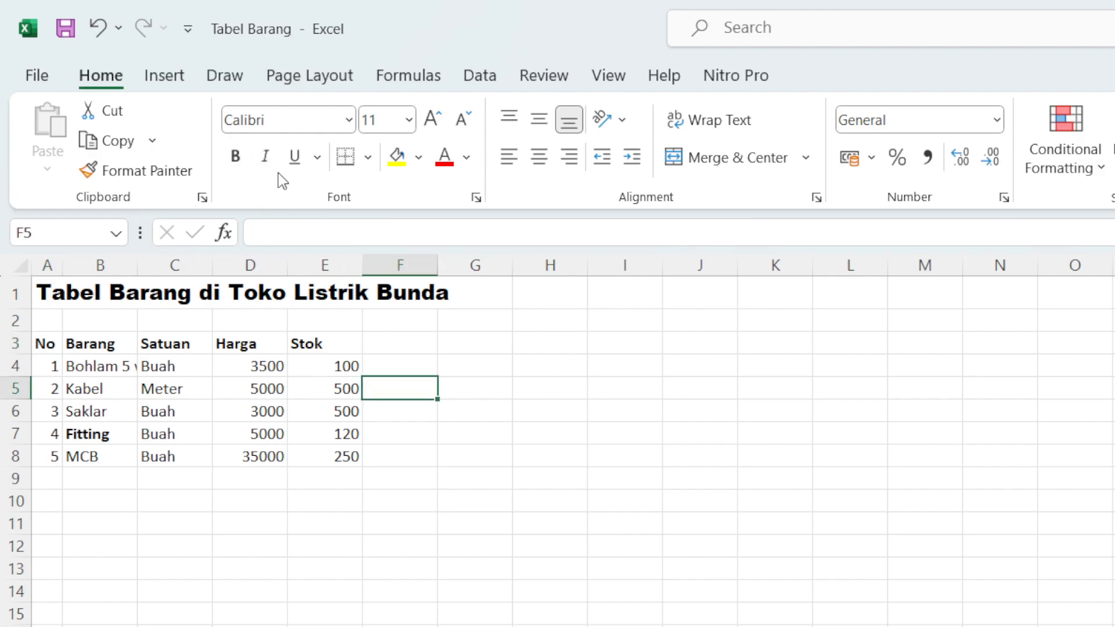
{"action": "left_click", "coordinate": [48, 345]}
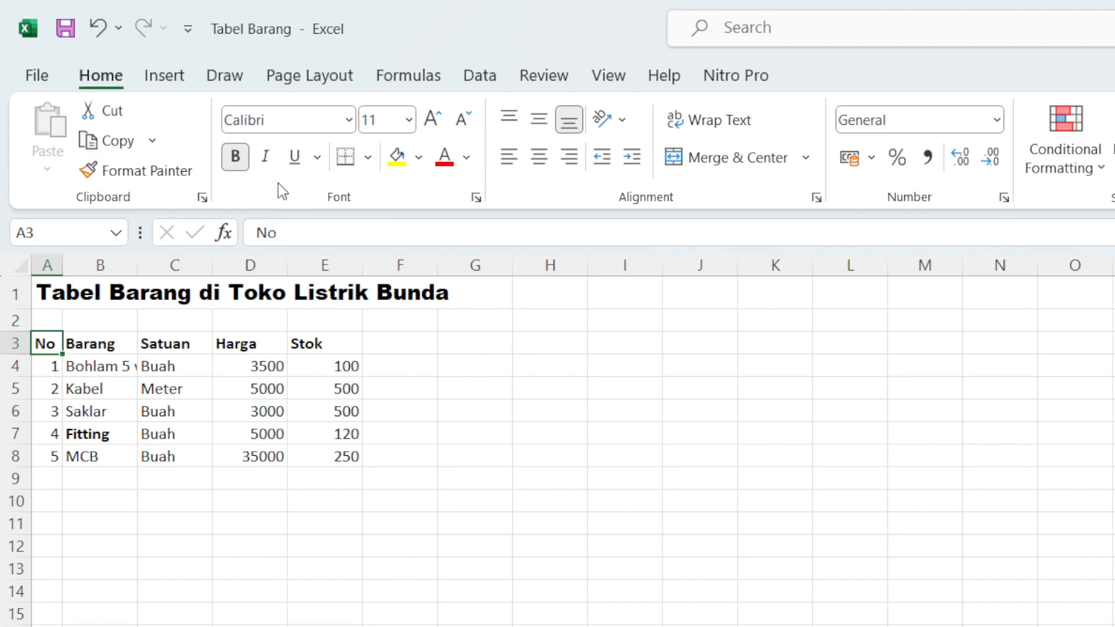
{"action": "left_click", "coordinate": [61, 381]}
{"action": "left_click", "coordinate": [51, 347]}
{"action": "left_click", "coordinate": [14, 343]}
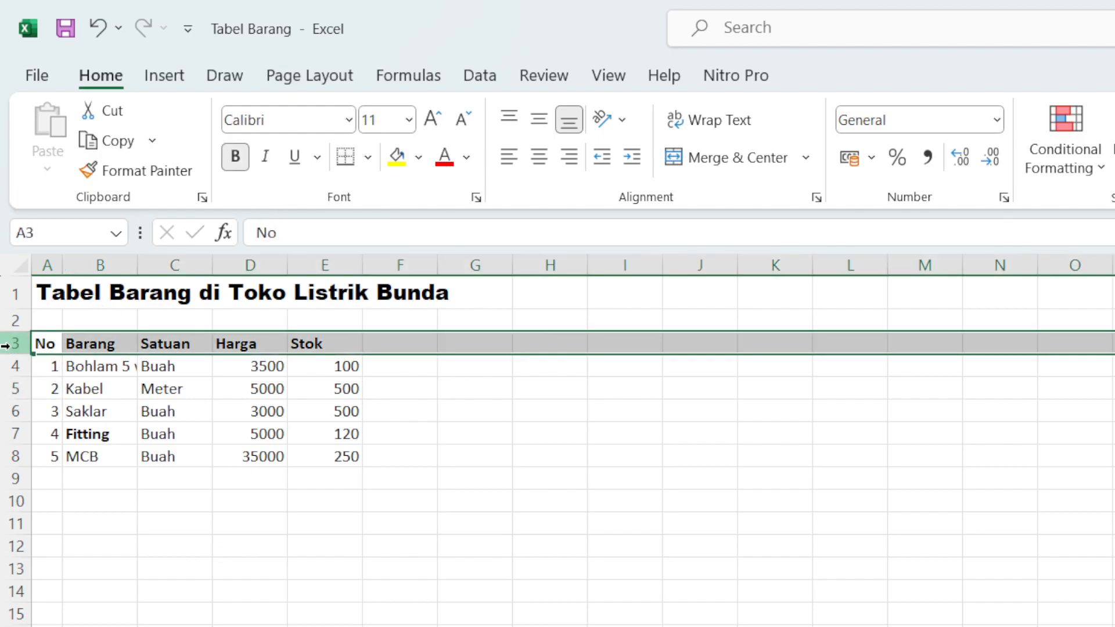
{"action": "left_click", "coordinate": [51, 344]}
{"action": "left_click_drag", "start_coordinate": [50, 345], "coordinate": [309, 346]}
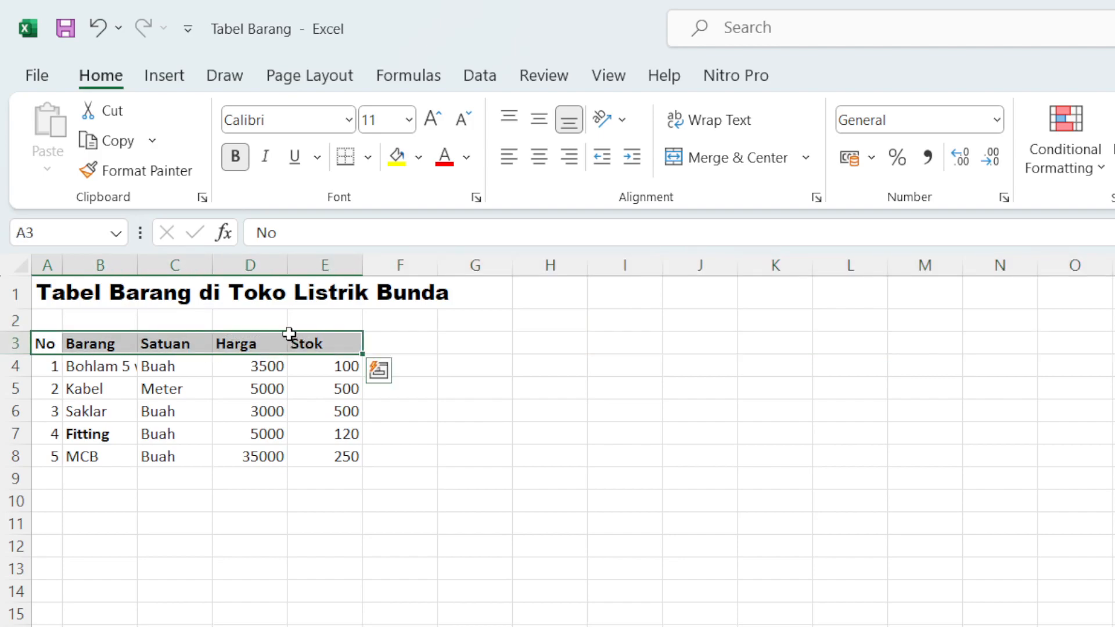
{"action": "left_click", "coordinate": [265, 168]}
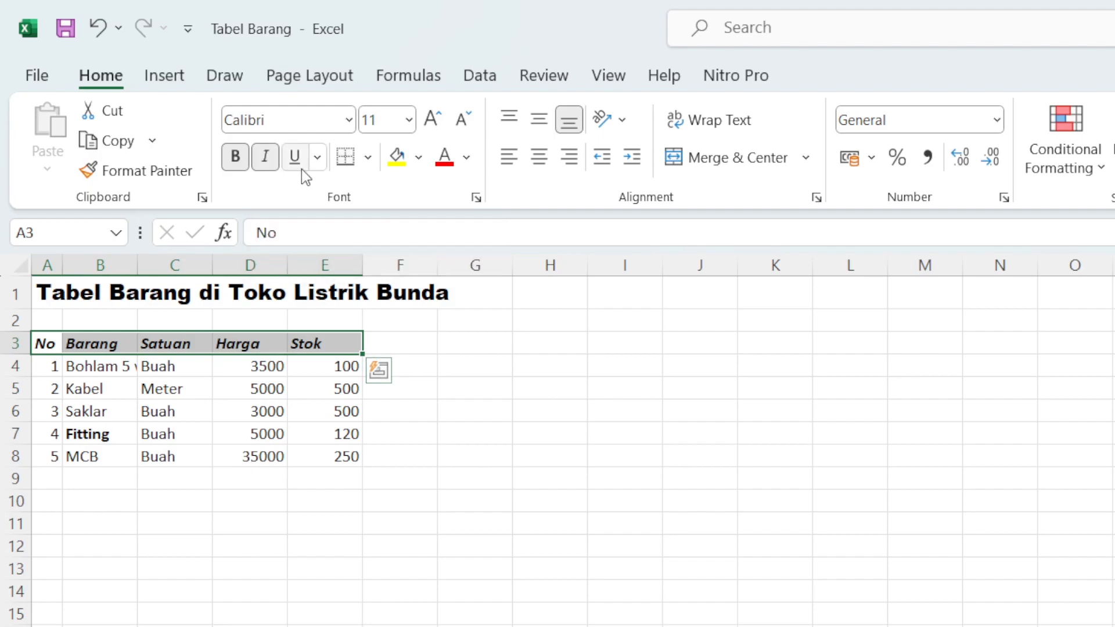
{"action": "left_click", "coordinate": [73, 416]}
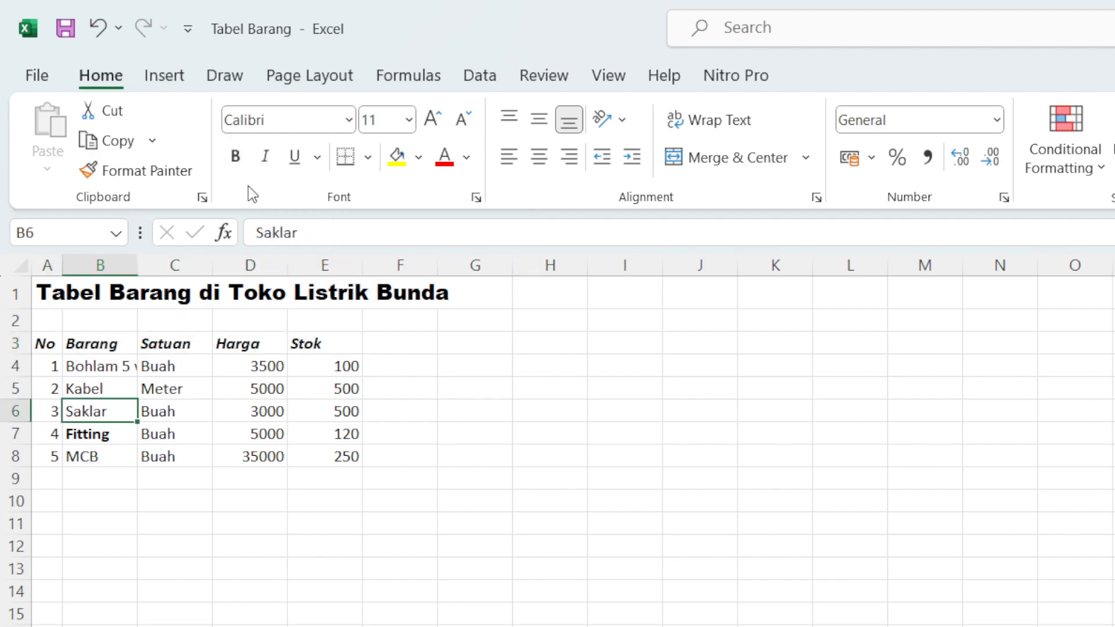
Apply a single underline to the header cells A3:E3, keeping their italic style.
{"action": "left_click", "coordinate": [15, 344]}
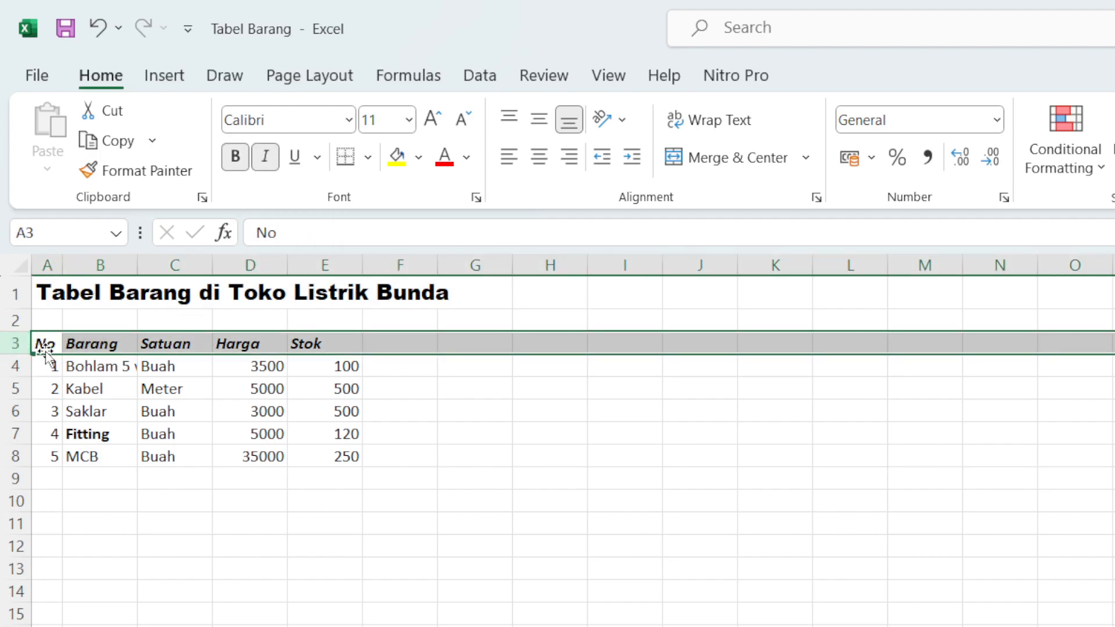
{"action": "left_click_drag", "start_coordinate": [43, 345], "coordinate": [307, 338]}
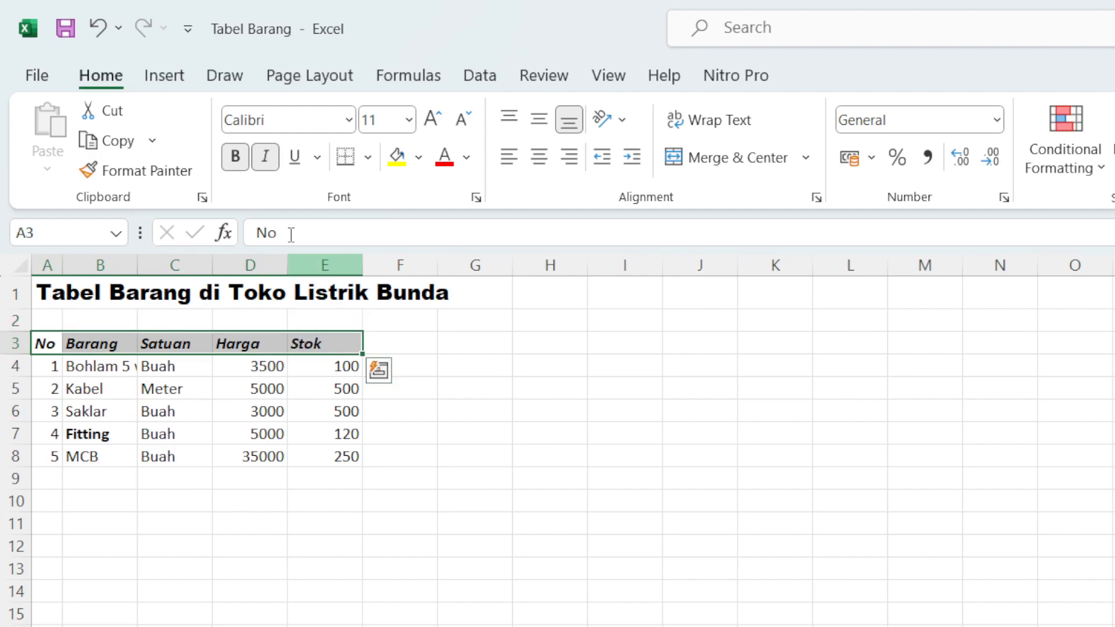
{"action": "left_click", "coordinate": [265, 156]}
{"action": "left_click", "coordinate": [264, 157]}
{"action": "left_click", "coordinate": [295, 156]}
{"action": "left_click", "coordinate": [229, 366]}
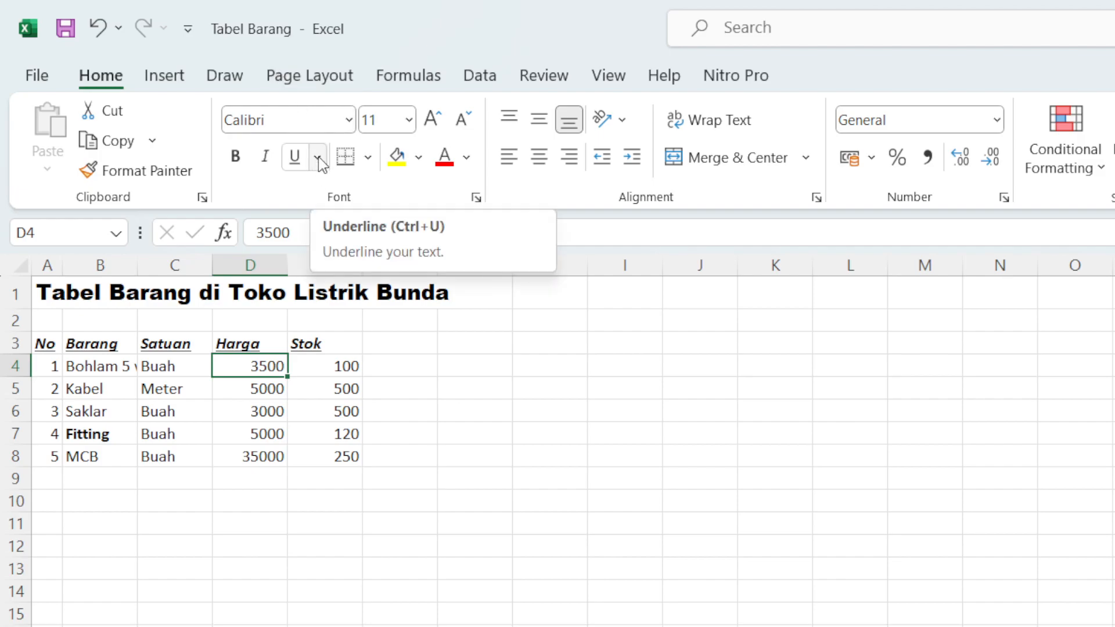
Apply a double underline to the header cells A3:E3.
{"action": "left_click_drag", "start_coordinate": [45, 343], "coordinate": [295, 343]}
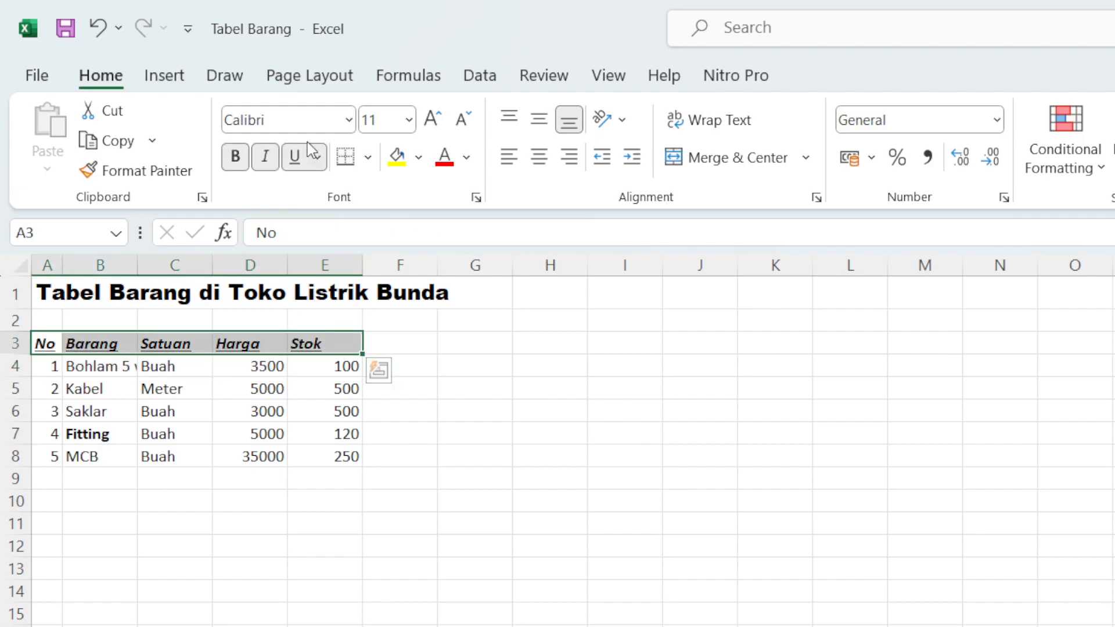
{"action": "left_click", "coordinate": [318, 157]}
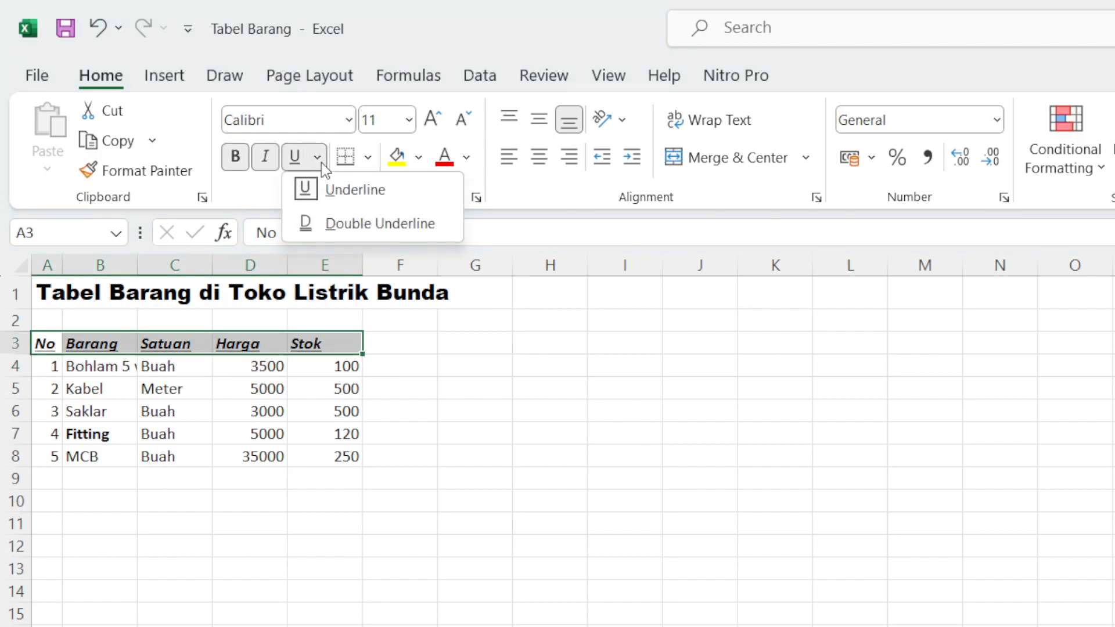
{"action": "left_click", "coordinate": [358, 226]}
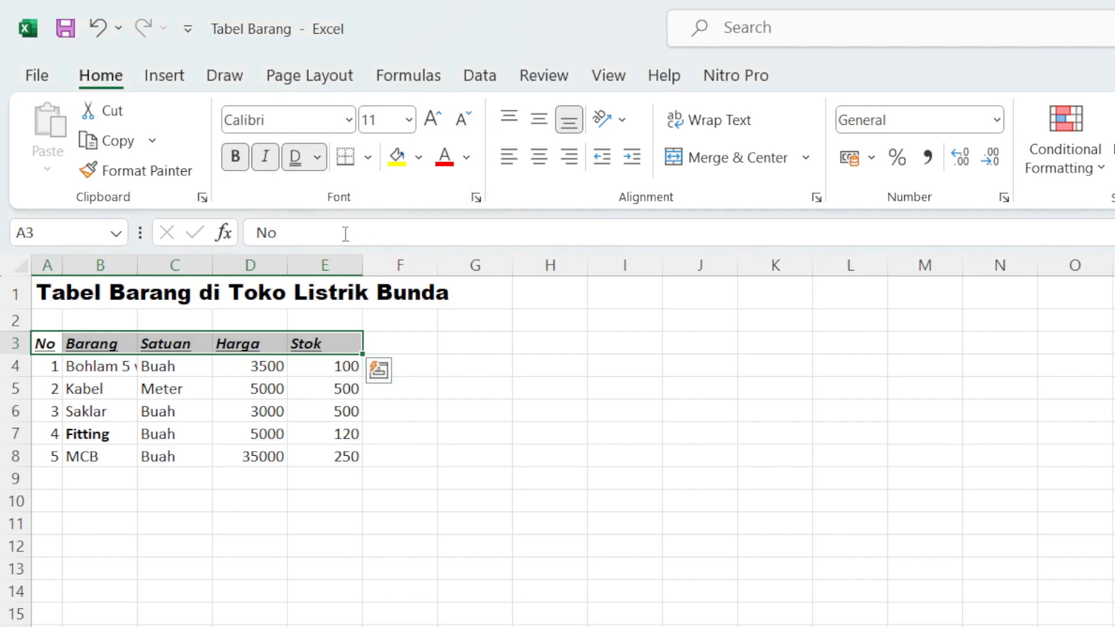
{"action": "left_click", "coordinate": [175, 451]}
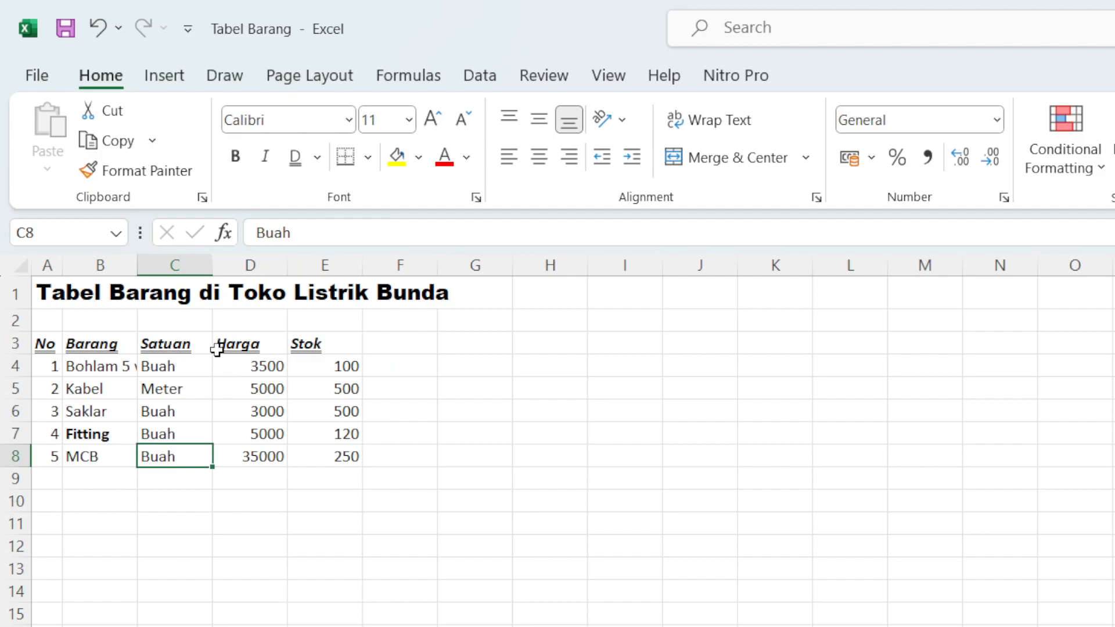
{"action": "left_click", "coordinate": [259, 435]}
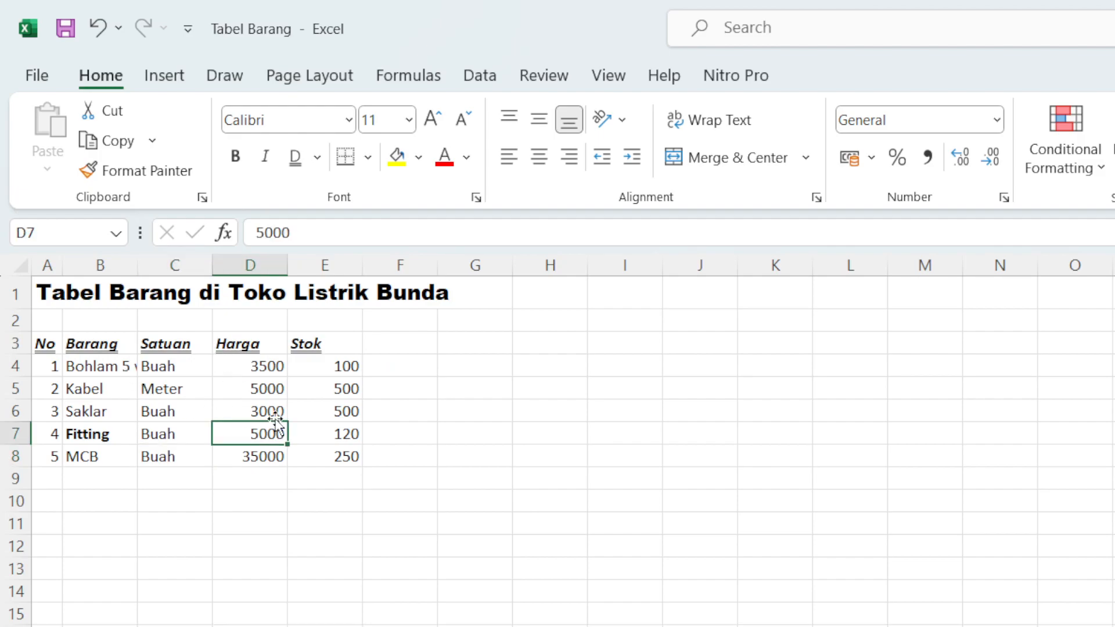
{"action": "left_click", "coordinate": [302, 406]}
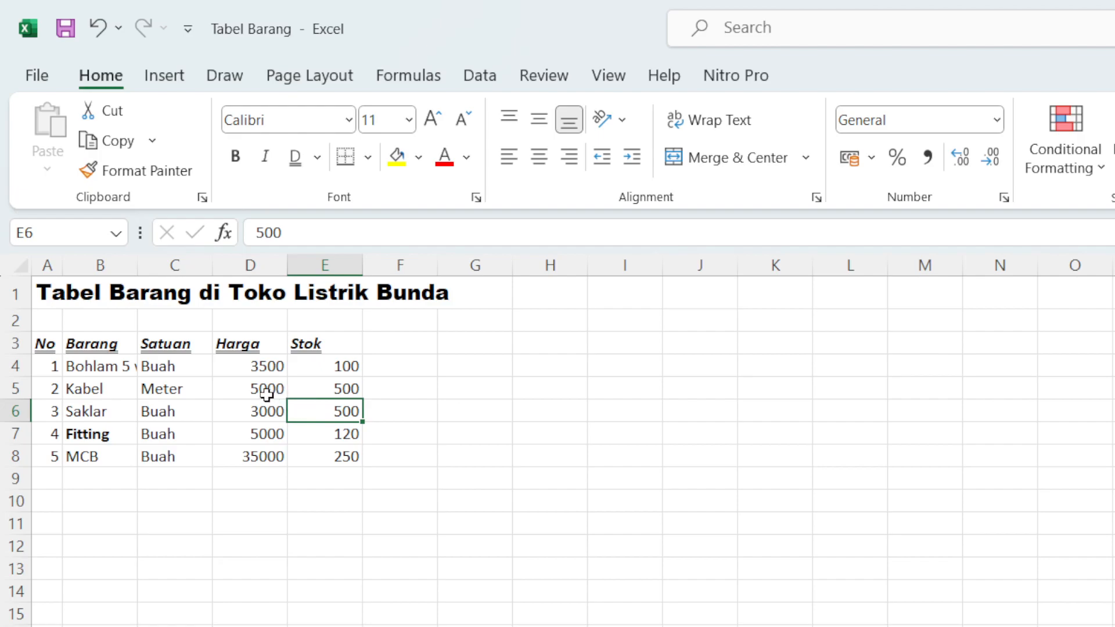
{"action": "left_click", "coordinate": [399, 381]}
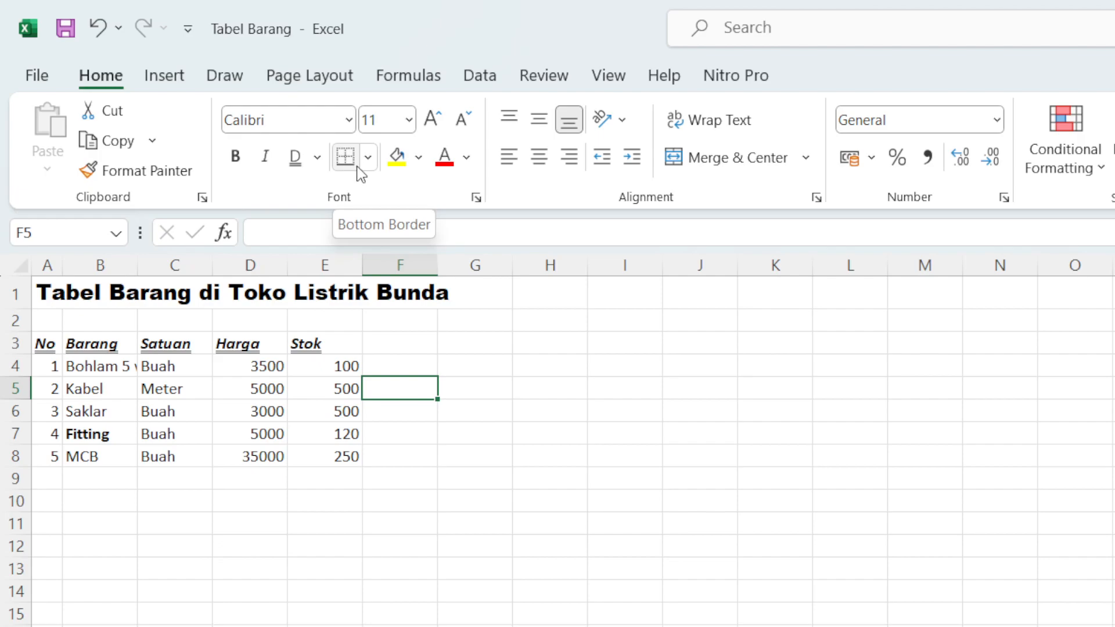
{"action": "left_click", "coordinate": [171, 426]}
{"action": "left_click_drag", "start_coordinate": [37, 358], "coordinate": [346, 436]}
{"action": "left_click", "coordinate": [508, 368]}
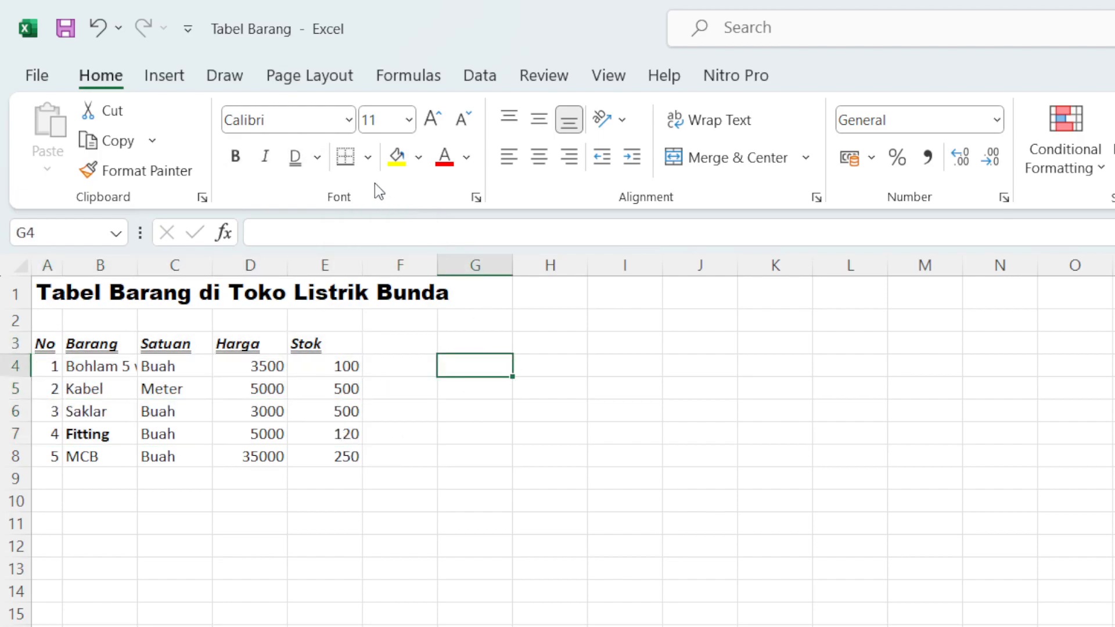
Remove the underline and italic from the header cells A3:E3, keeping them bold.
{"action": "left_click_drag", "start_coordinate": [42, 346], "coordinate": [309, 343]}
{"action": "left_click", "coordinate": [295, 157]}
{"action": "left_click", "coordinate": [265, 157]}
{"action": "left_click", "coordinate": [235, 157]}
{"action": "left_click", "coordinate": [232, 365]}
{"action": "left_click_drag", "start_coordinate": [41, 348], "coordinate": [356, 348]}
{"action": "left_click", "coordinate": [235, 157]}
{"action": "left_click", "coordinate": [224, 431]}
Remove the bold style from the Fitting cell B7.
{"action": "left_click", "coordinate": [96, 436]}
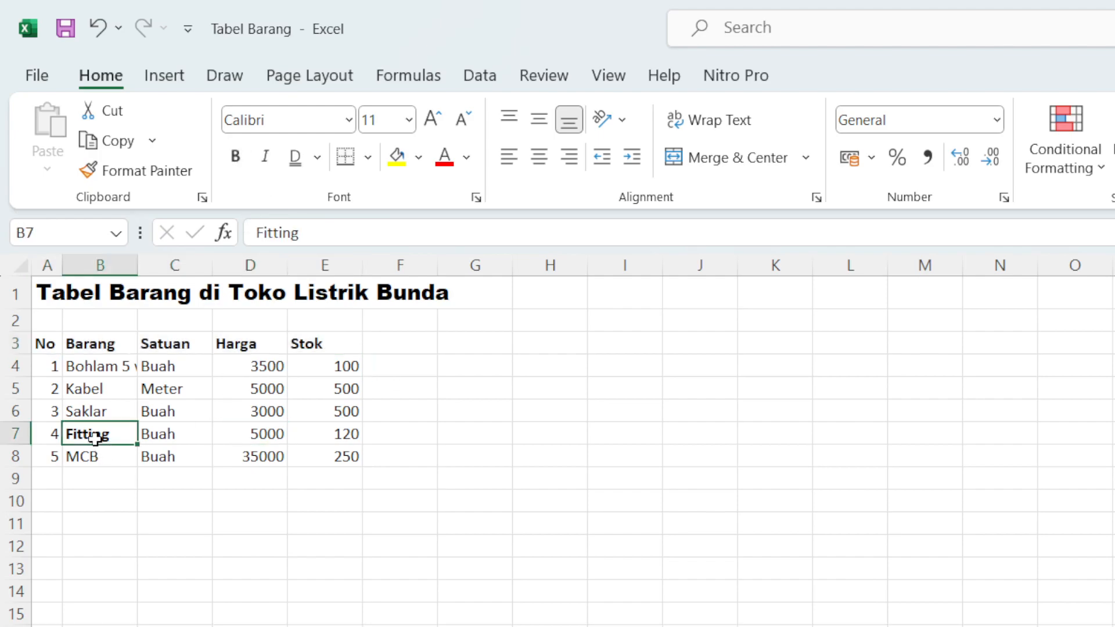
{"action": "left_click", "coordinate": [236, 157]}
{"action": "left_click", "coordinate": [203, 519]}
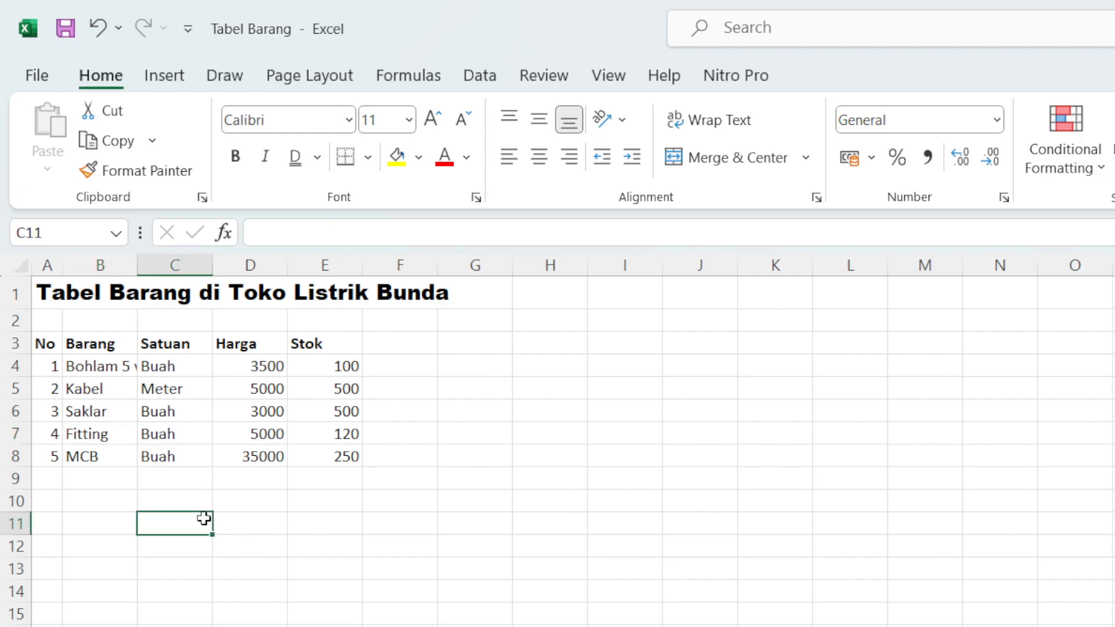
Add a bottom border to the table range A3:E8.
{"action": "left_click_drag", "start_coordinate": [42, 345], "coordinate": [331, 458]}
{"action": "left_click", "coordinate": [367, 157]}
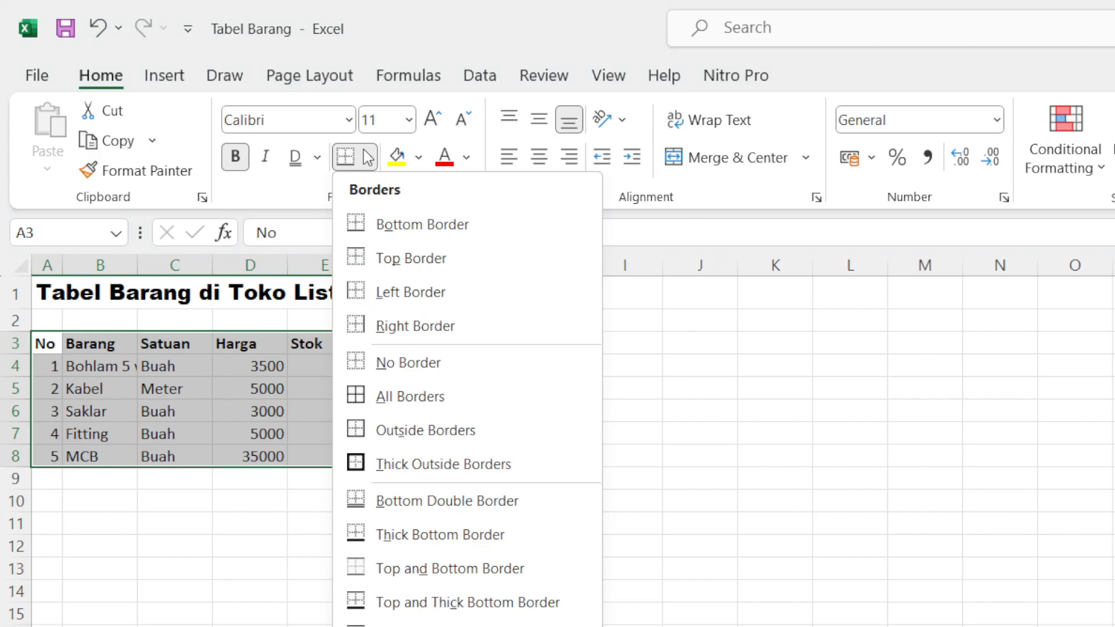
{"action": "left_click", "coordinate": [391, 225]}
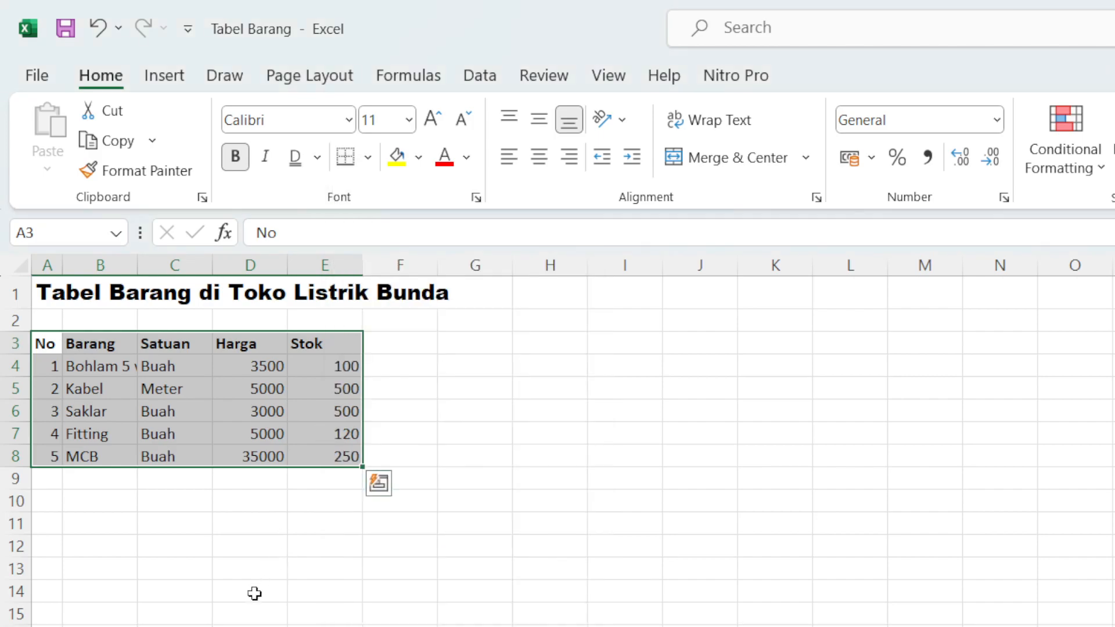
{"action": "left_click", "coordinate": [238, 587]}
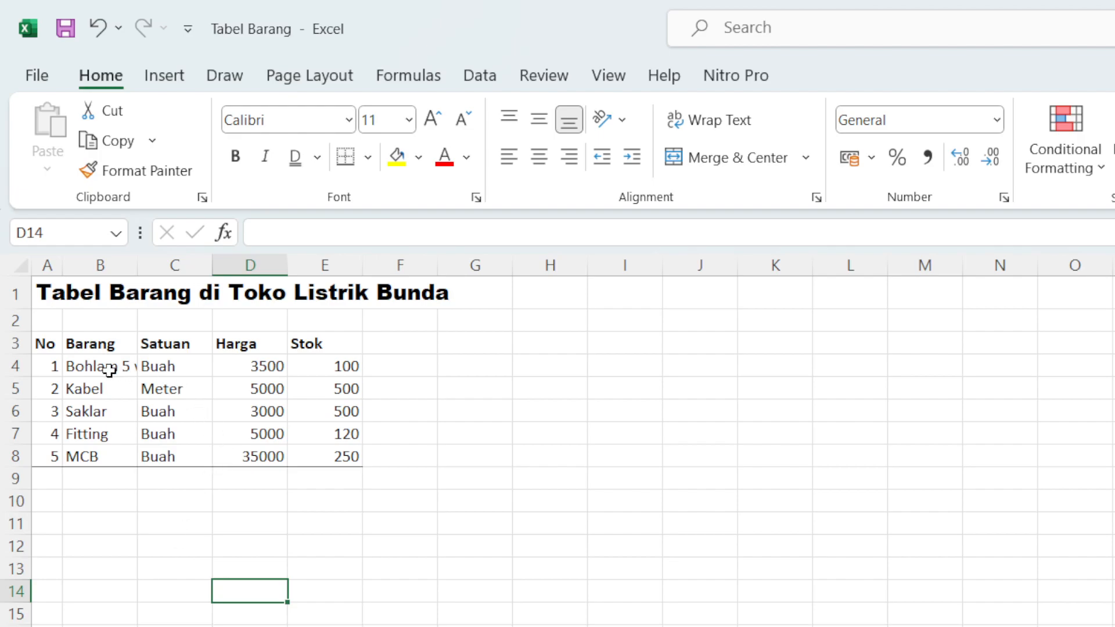
Add a left border to the table range A3:E8.
{"action": "left_click_drag", "start_coordinate": [43, 344], "coordinate": [329, 458]}
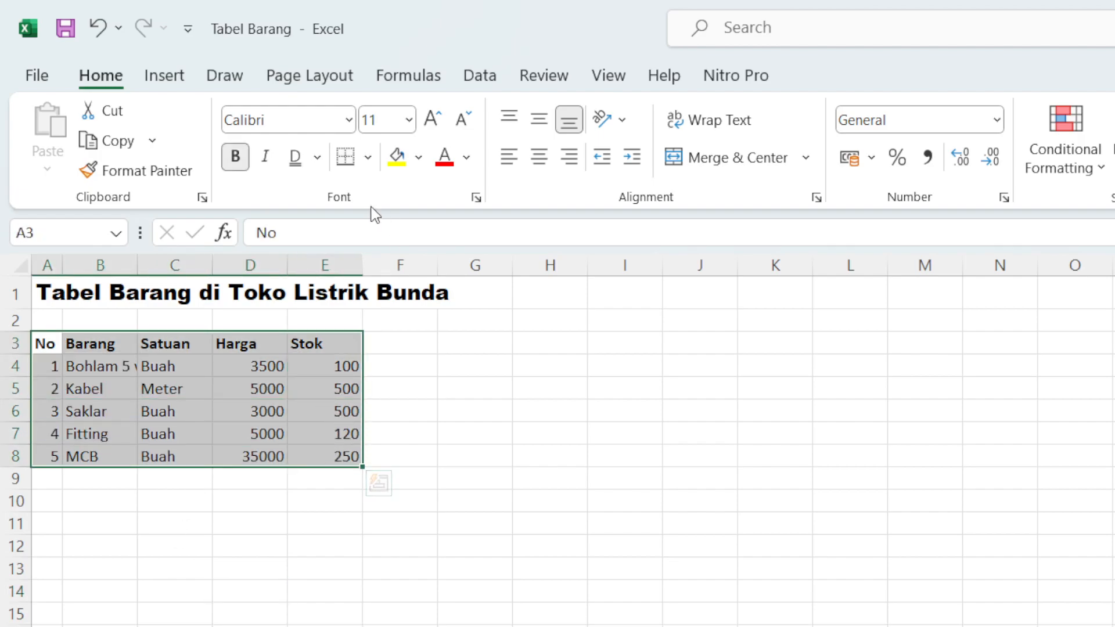
{"action": "left_click", "coordinate": [364, 165]}
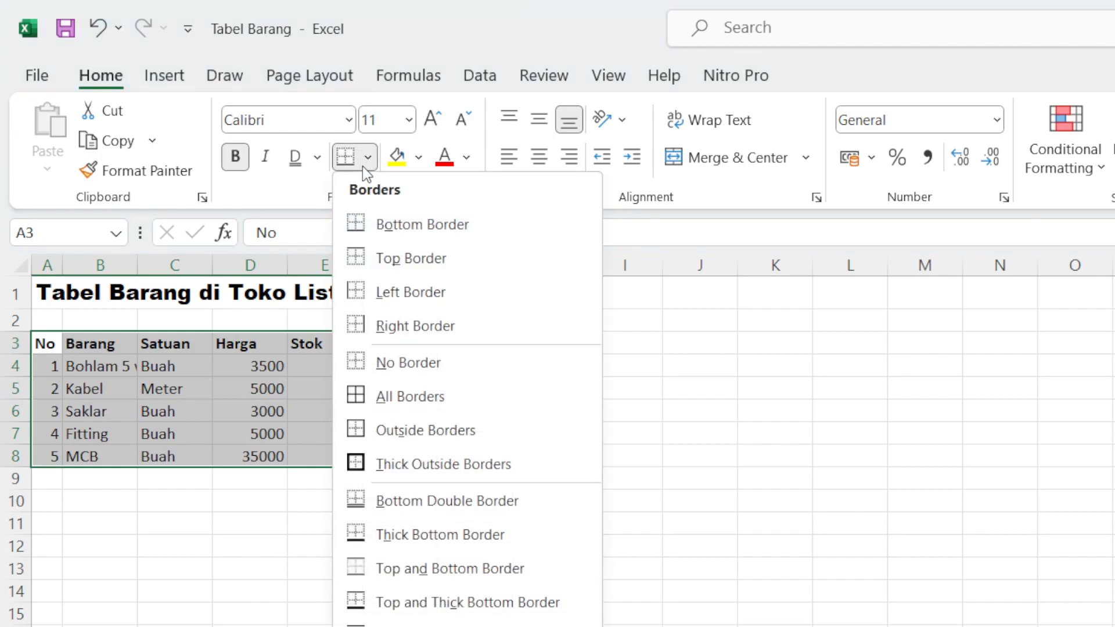
{"action": "left_click", "coordinate": [386, 299]}
{"action": "left_click_drag", "start_coordinate": [180, 593], "coordinate": [181, 580]}
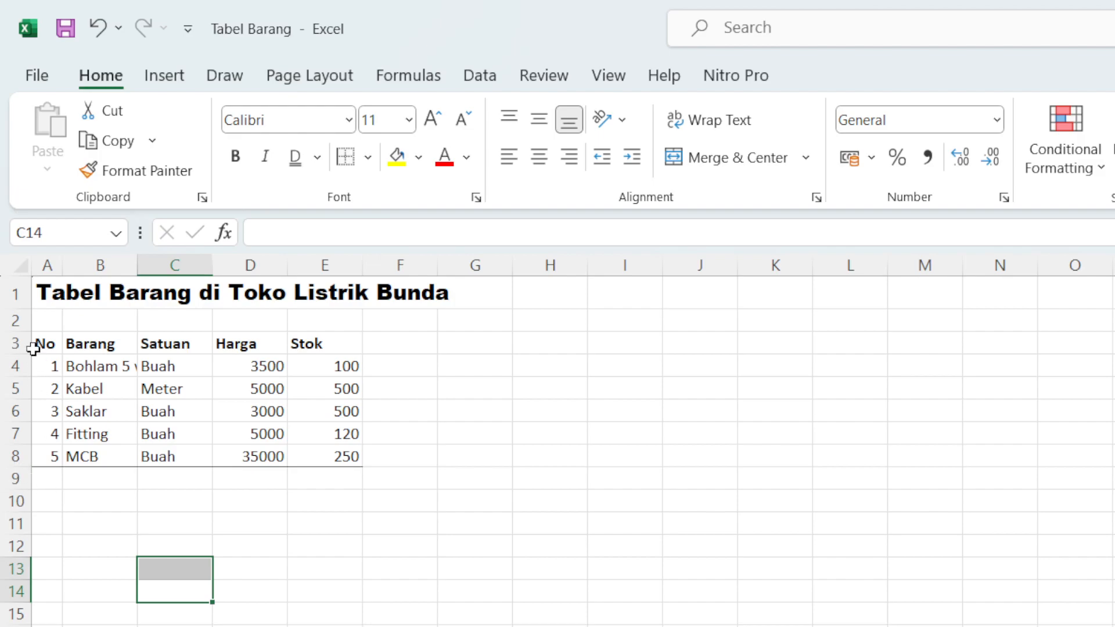
Check the table's bottom and left borders in the print preview and return to the sheet.
{"action": "left_click_drag", "start_coordinate": [45, 343], "coordinate": [313, 455]}
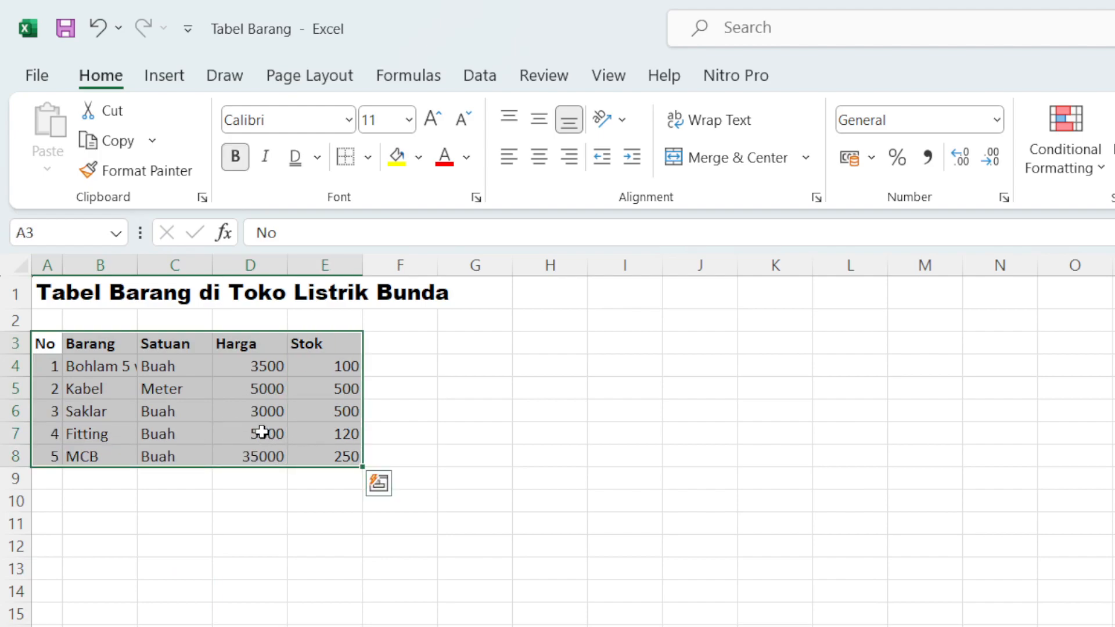
{"action": "left_click", "coordinate": [164, 596]}
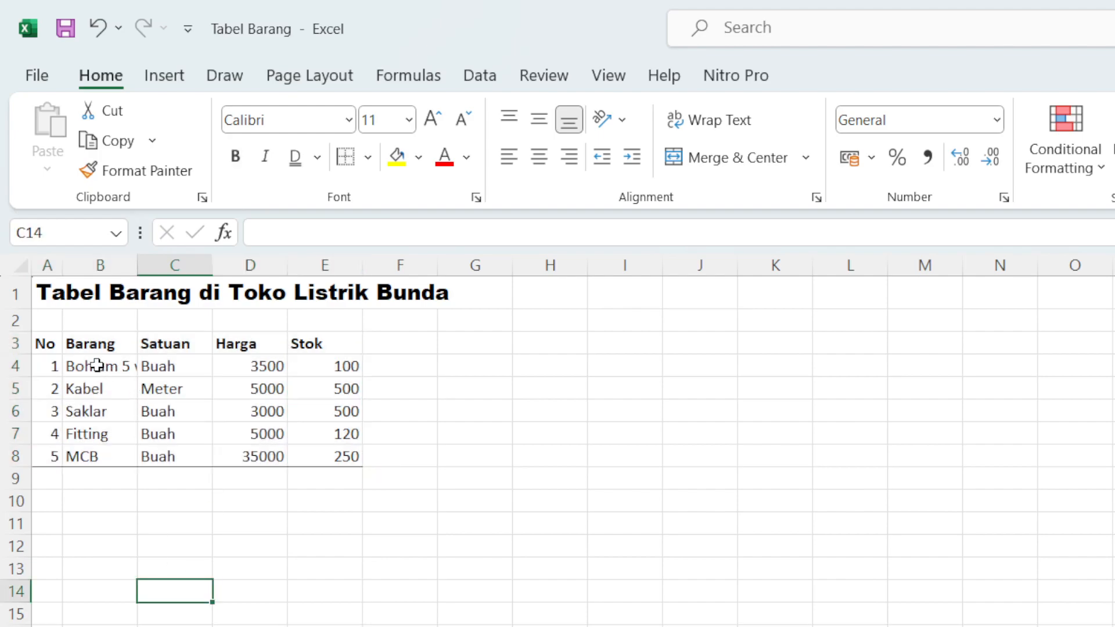
{"action": "left_click", "coordinate": [40, 76]}
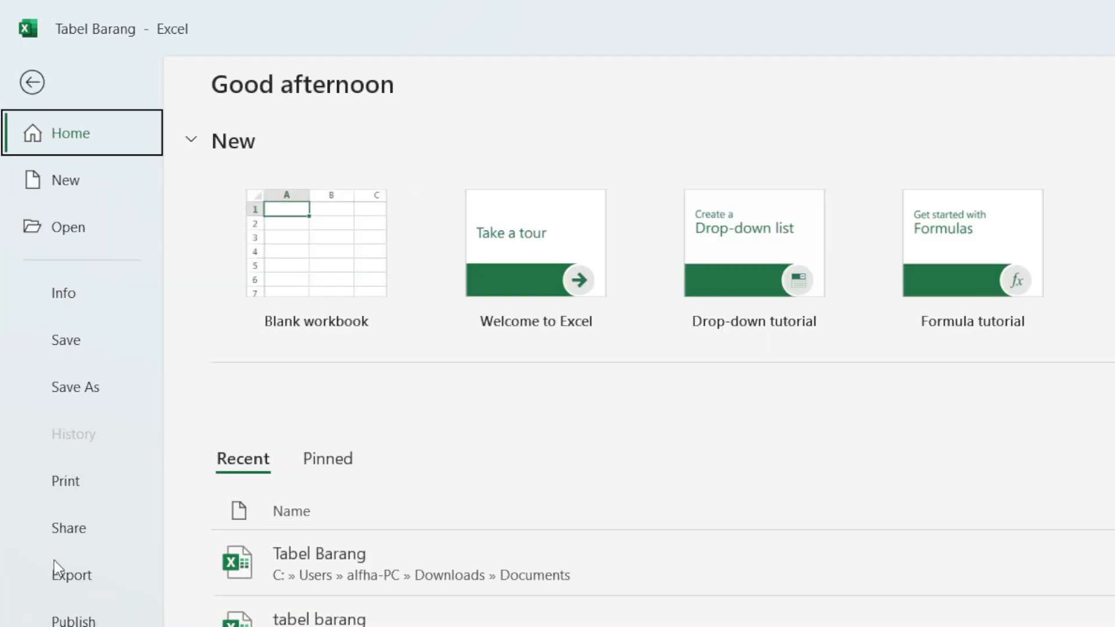
{"action": "left_click", "coordinate": [84, 487]}
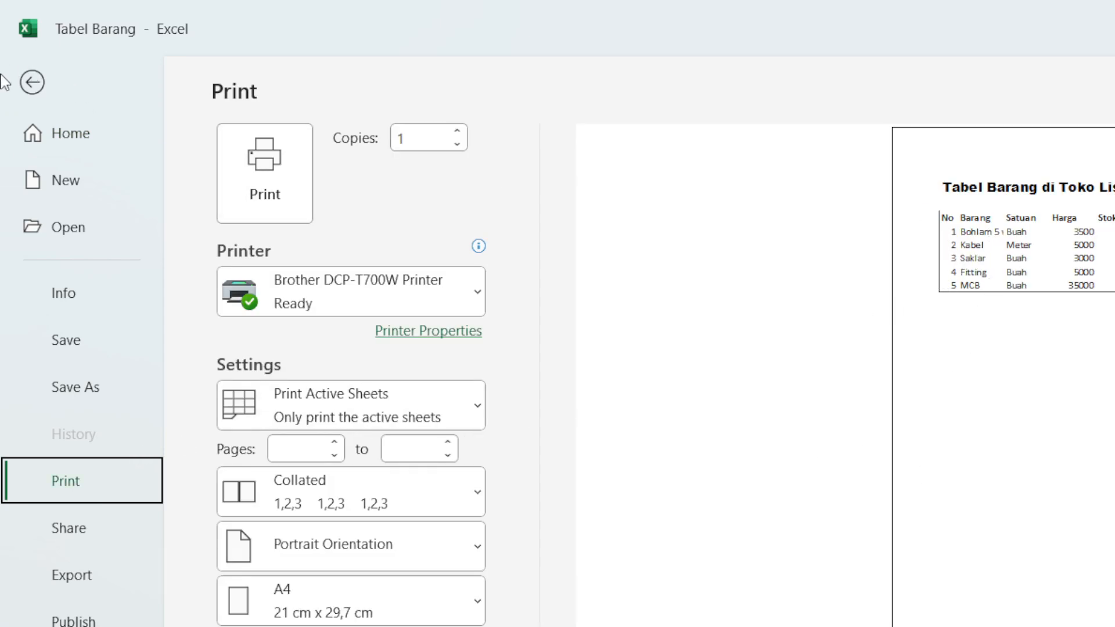
{"action": "left_click", "coordinate": [32, 82]}
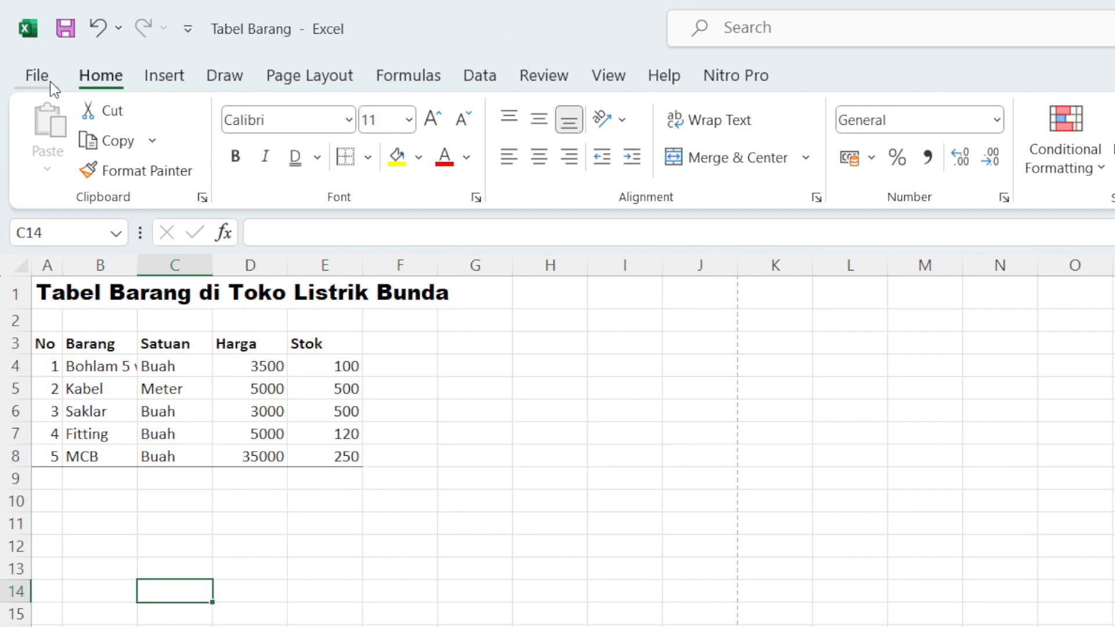
Add a right border to the Stok column cells E3:E8.
{"action": "left_click_drag", "start_coordinate": [325, 347], "coordinate": [303, 452]}
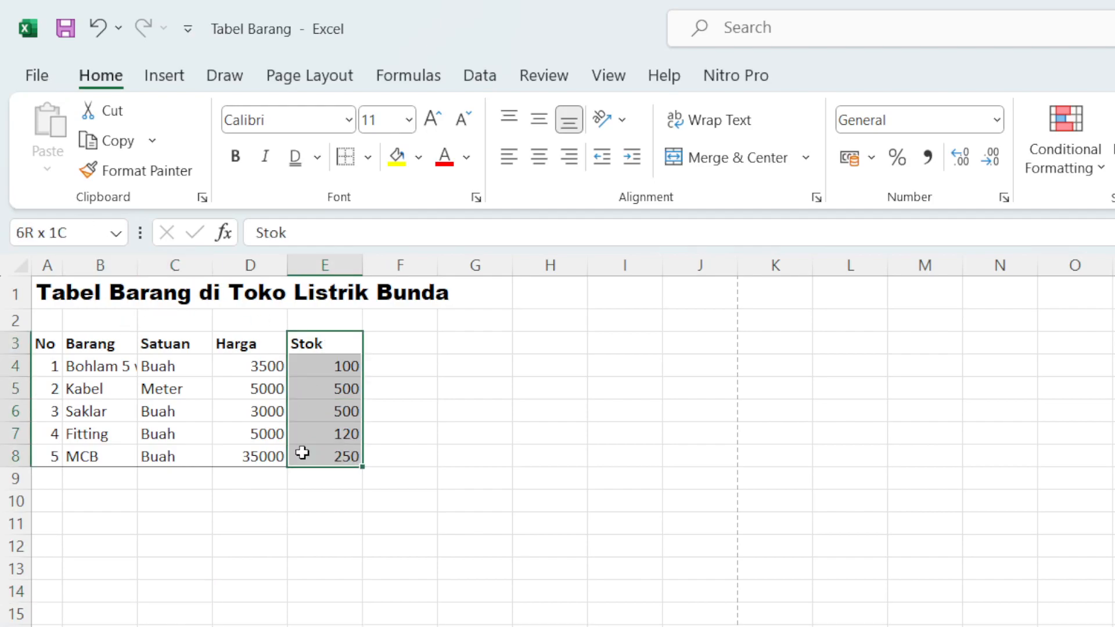
{"action": "left_click", "coordinate": [368, 157]}
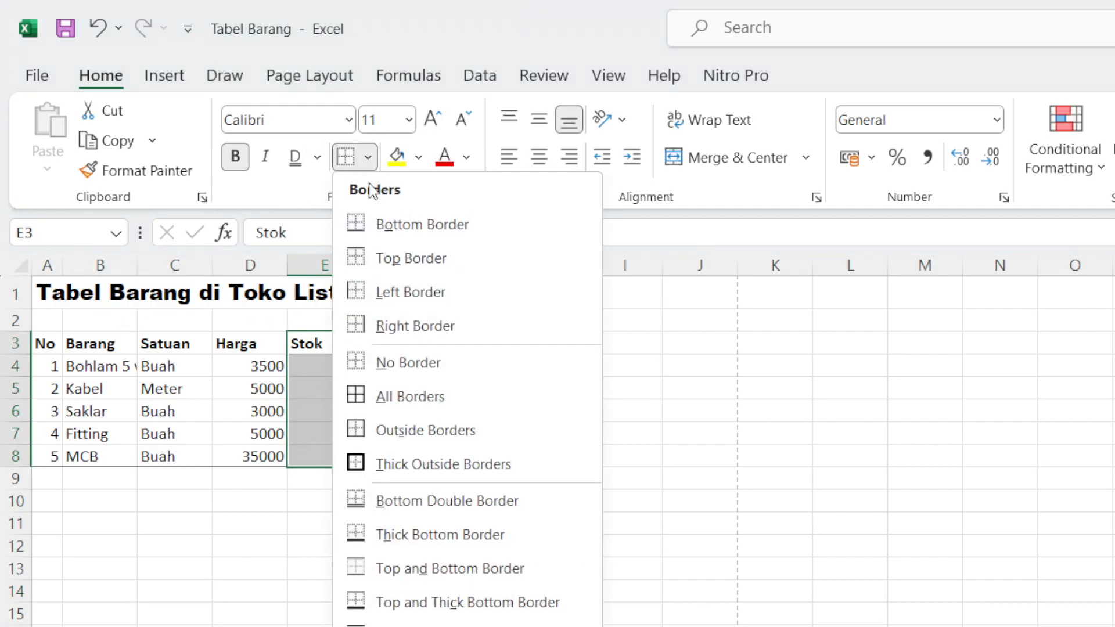
{"action": "left_click", "coordinate": [385, 327]}
{"action": "left_click", "coordinate": [254, 607]}
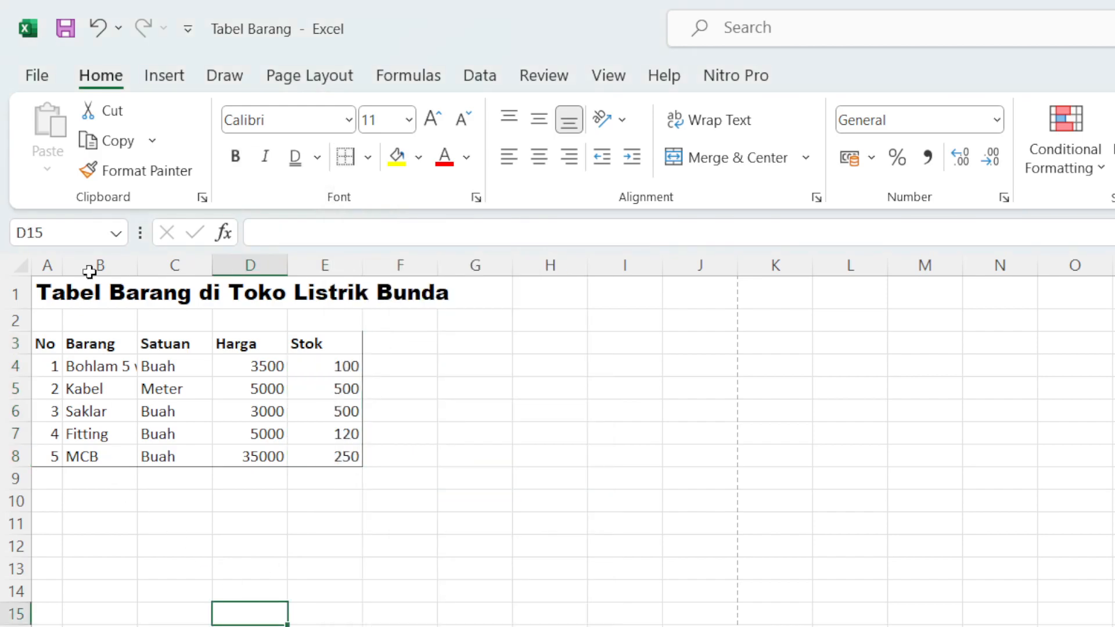
Check the Stok column's right border in the print preview and return to the sheet.
{"action": "left_click", "coordinate": [41, 85]}
{"action": "left_click", "coordinate": [74, 490]}
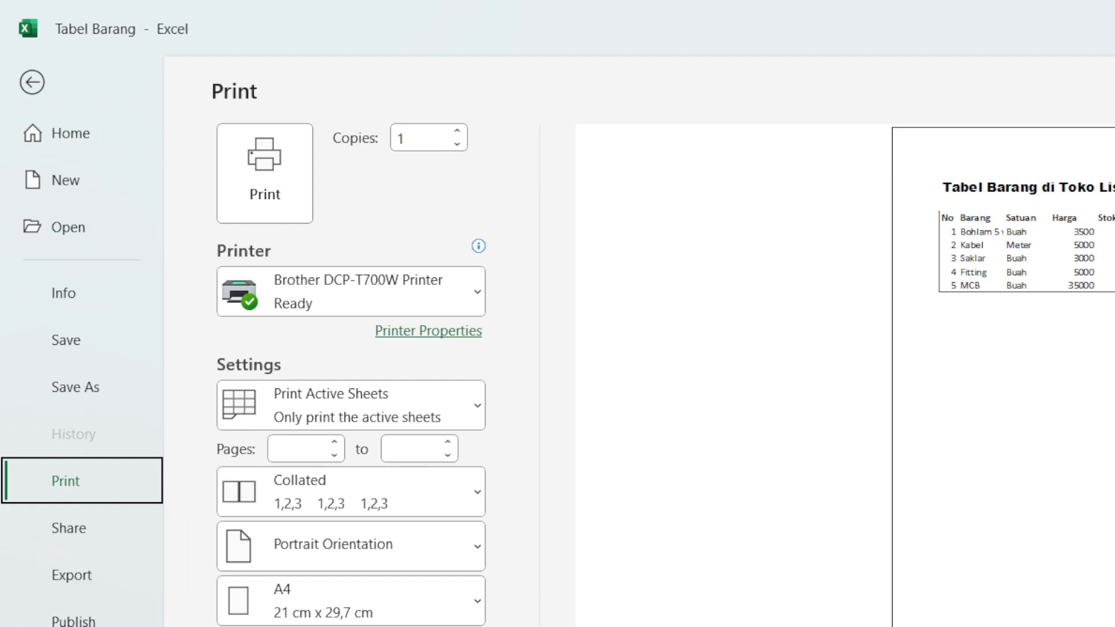
{"action": "left_click", "coordinate": [32, 82]}
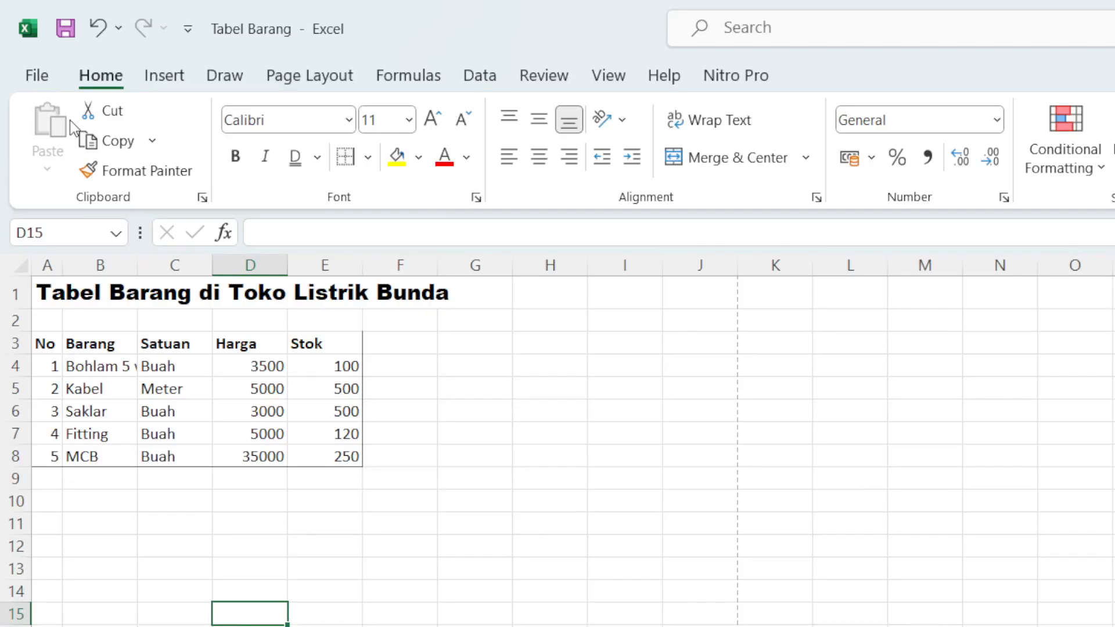
Add a top border to the table range A3:E8.
{"action": "left_click_drag", "start_coordinate": [44, 344], "coordinate": [348, 457]}
{"action": "left_click", "coordinate": [368, 158]}
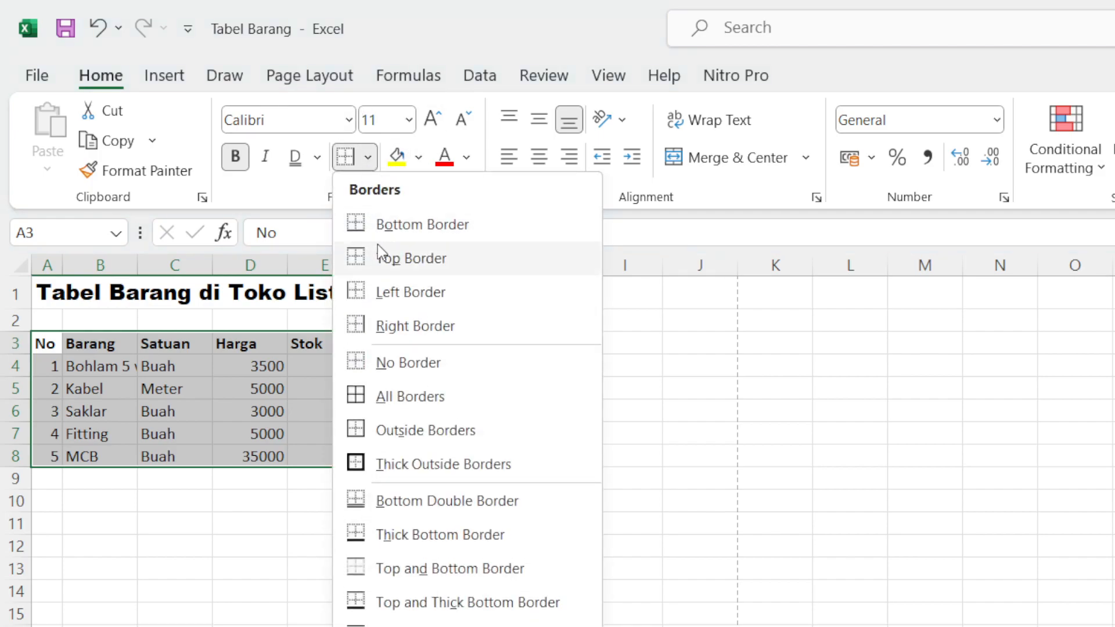
{"action": "left_click", "coordinate": [388, 261]}
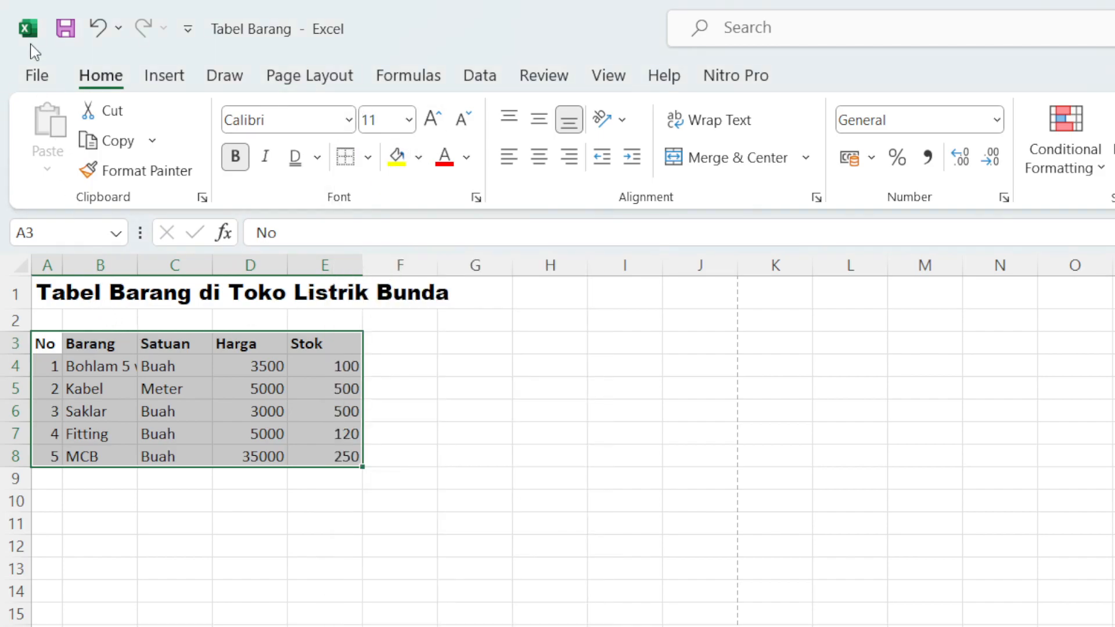
Check the complete outer border in the print preview, and return to the sheet to view it there.
{"action": "left_click", "coordinate": [36, 76]}
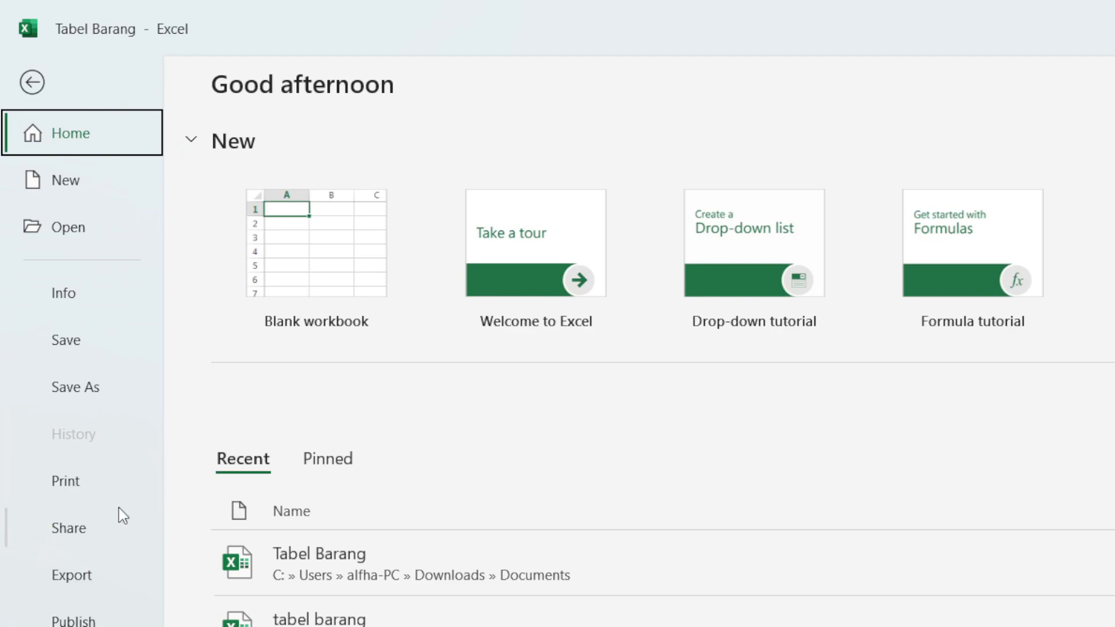
{"action": "left_click", "coordinate": [108, 490]}
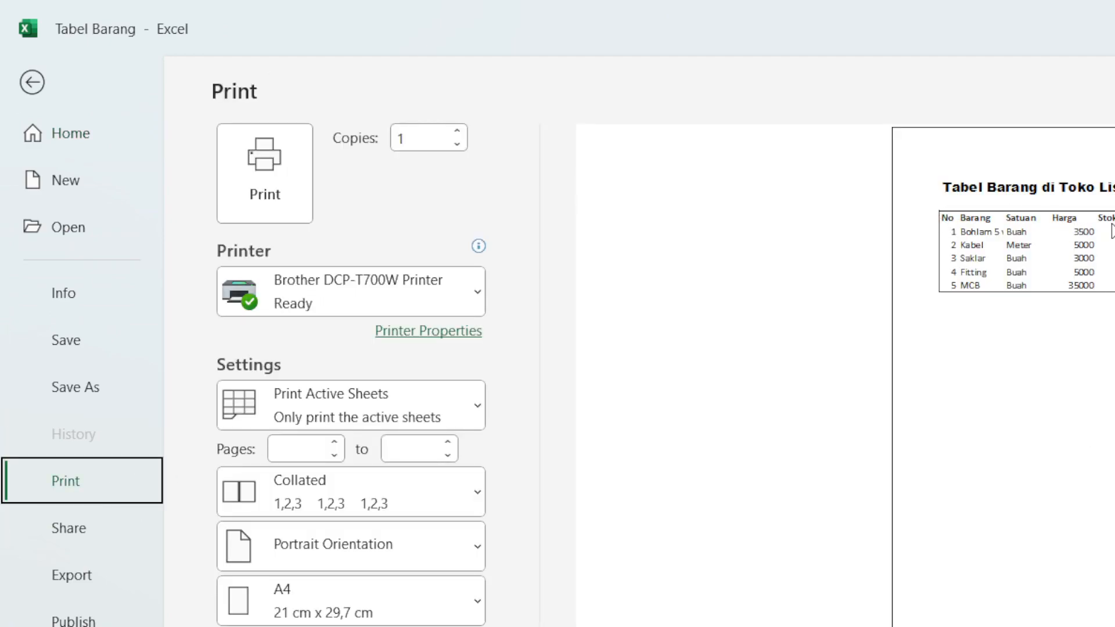
{"action": "left_click", "coordinate": [50, 81]}
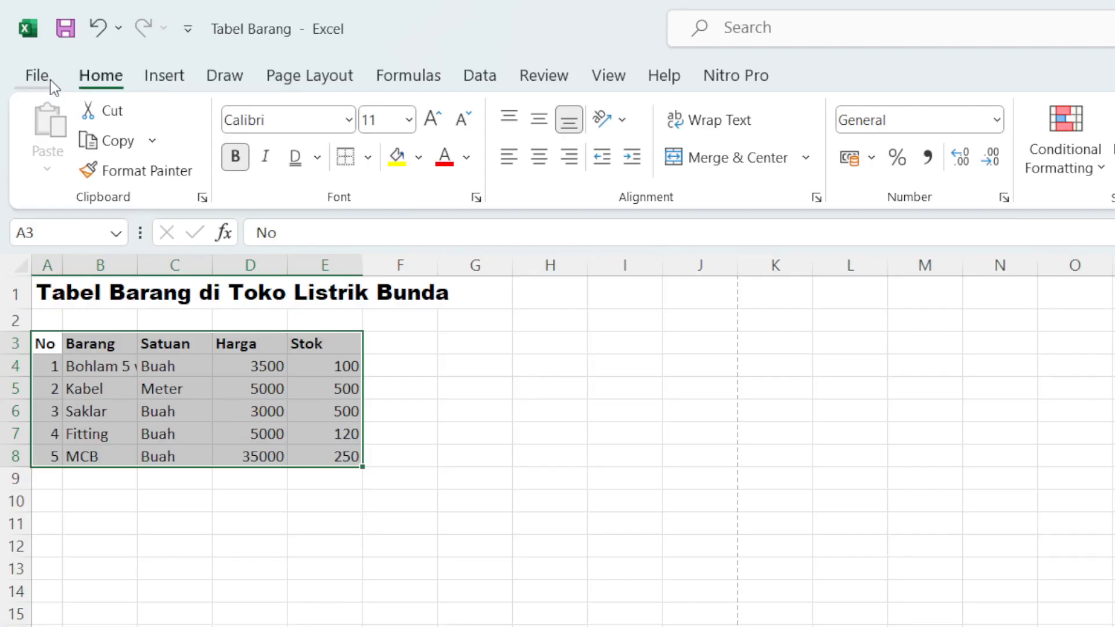
{"action": "left_click", "coordinate": [212, 417]}
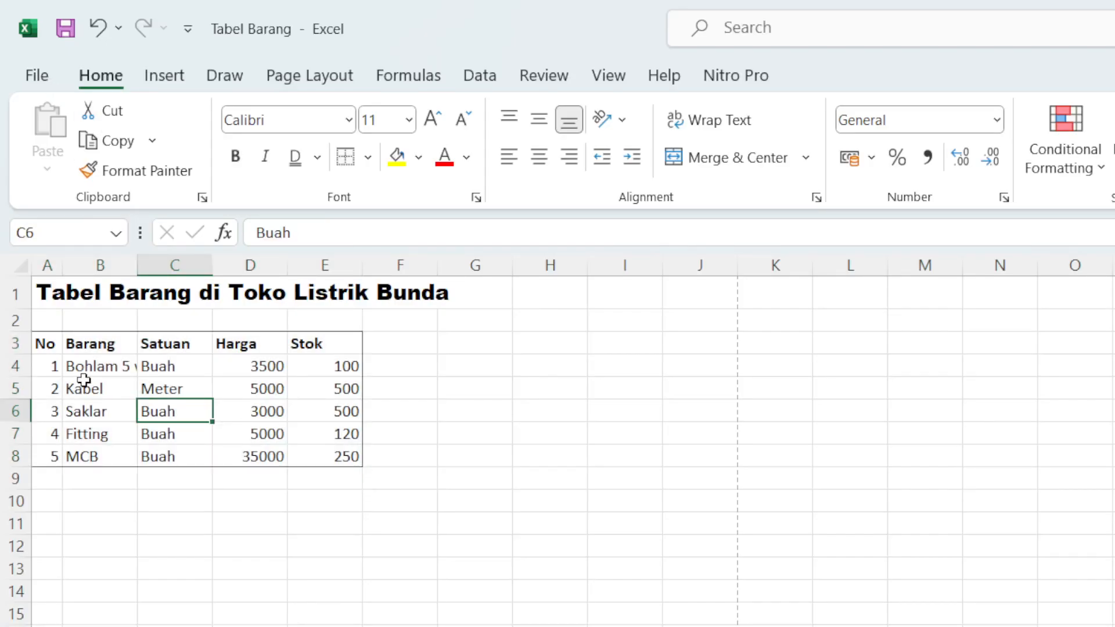
{"action": "left_click", "coordinate": [241, 625]}
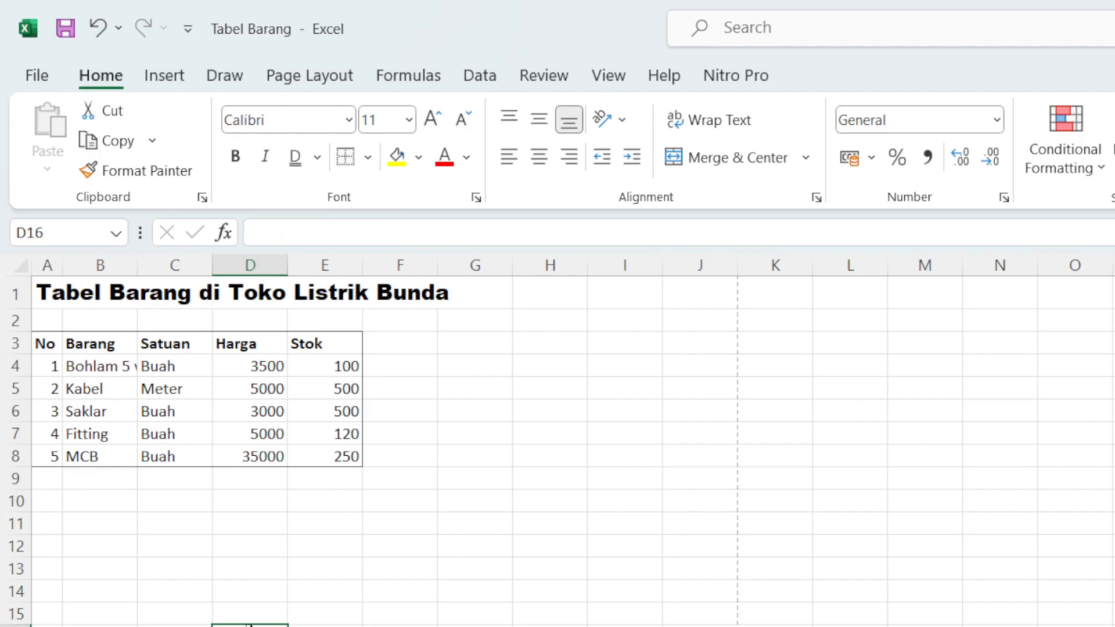
Undo the top, right, left and bottom borders of the table and the bold removal from the Fitting cell.
{"action": "key", "text": "ctrl+z"}
{"action": "key", "text": "ctrl+z"}
{"action": "key", "text": "ctrl+z"}
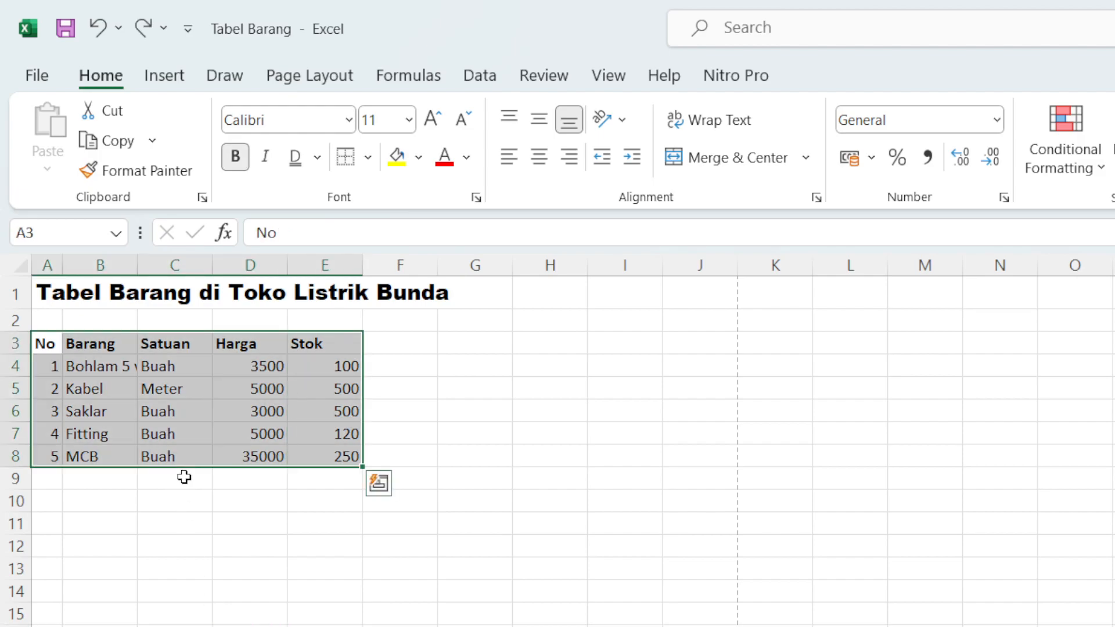
{"action": "key", "text": "ctrl+z"}
{"action": "left_click", "coordinate": [184, 525]}
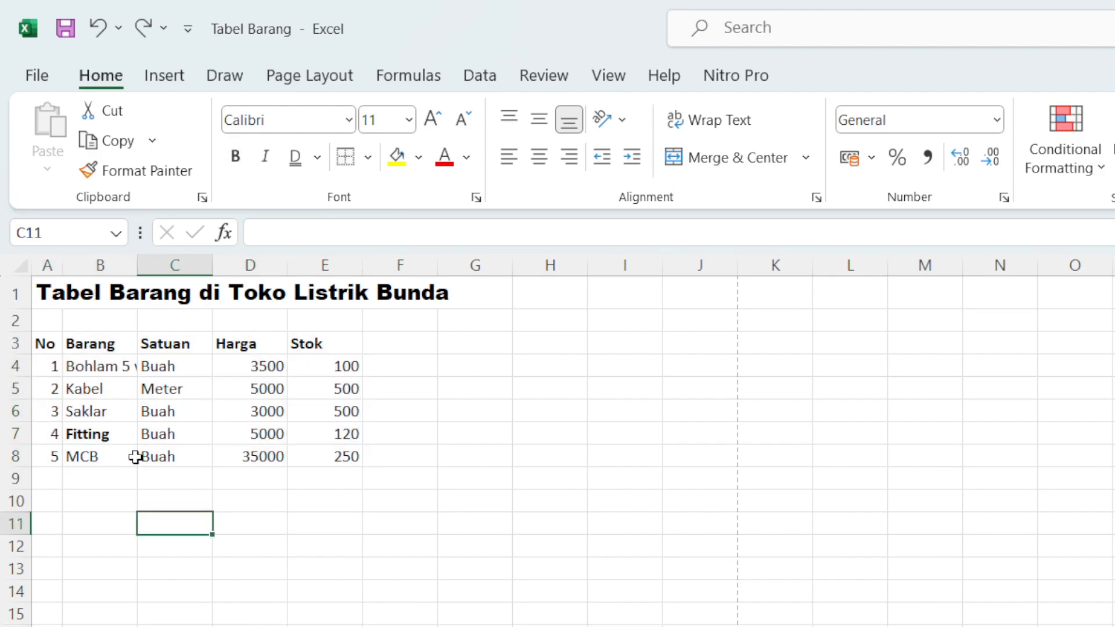
Undo the italic and underline formatting of the header cells A3:E3, leaving them bold, and select the Fitting cell B7.
{"action": "key", "text": "ctrl+y"}
{"action": "key", "text": "ctrl+y"}
{"action": "key", "text": "ctrl+y"}
{"action": "key", "text": "ctrl+y"}
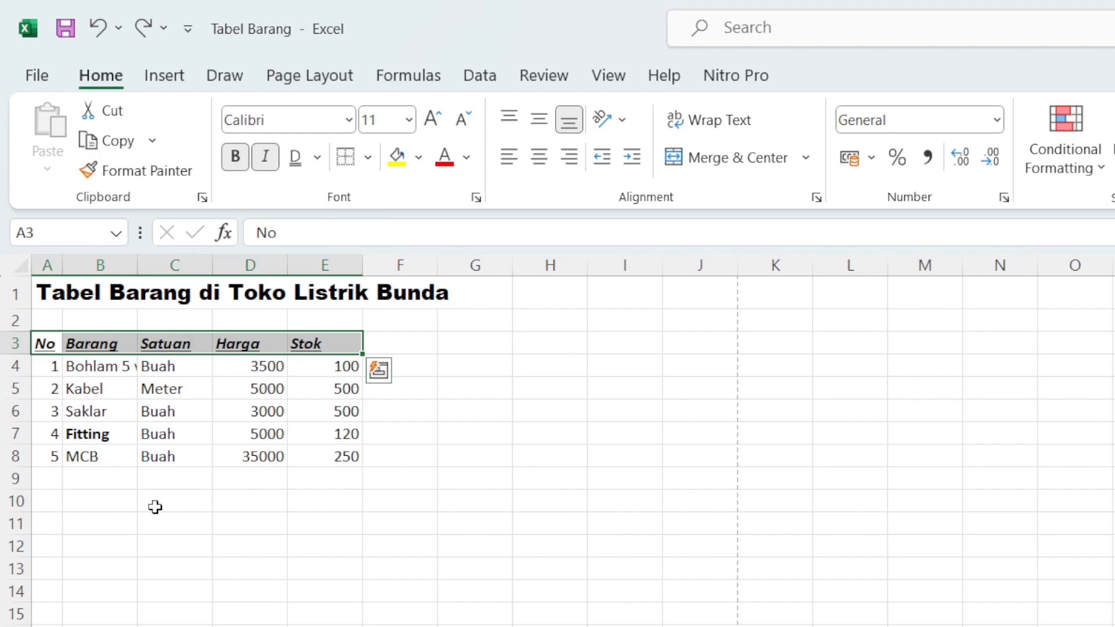
{"action": "key", "text": "ctrl+z"}
{"action": "key", "text": "ctrl+z"}
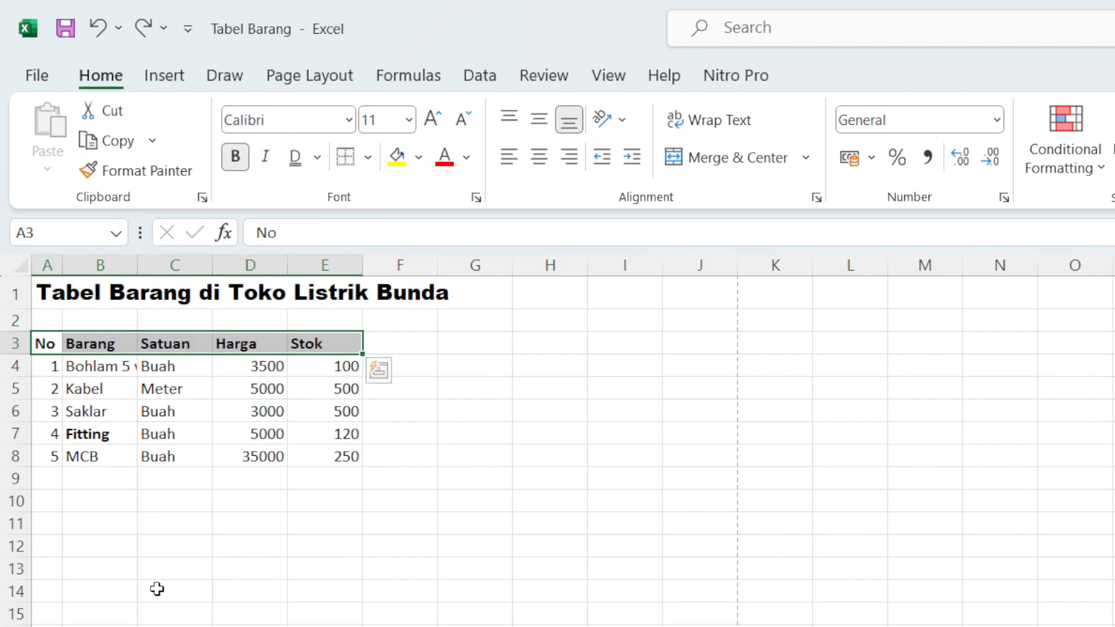
{"action": "left_click", "coordinate": [88, 434]}
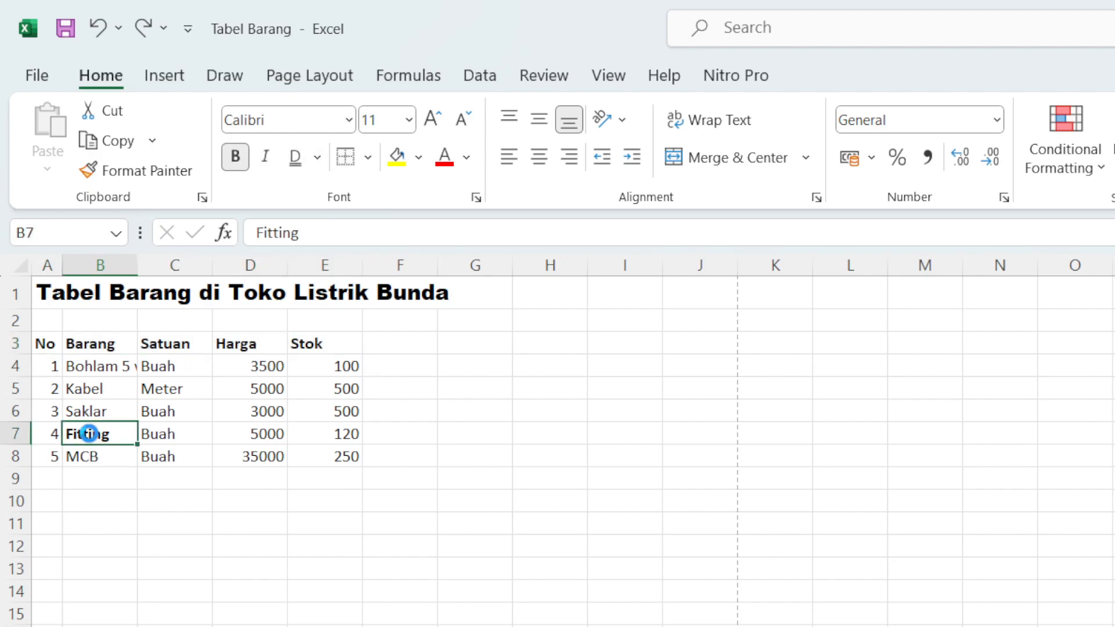
Remove the bold from the Fitting cell B7 and apply all borders to the table range A3:E8.
{"action": "key", "text": "ctrl+b"}
{"action": "left_click", "coordinate": [217, 541]}
{"action": "left_click_drag", "start_coordinate": [43, 346], "coordinate": [347, 460]}
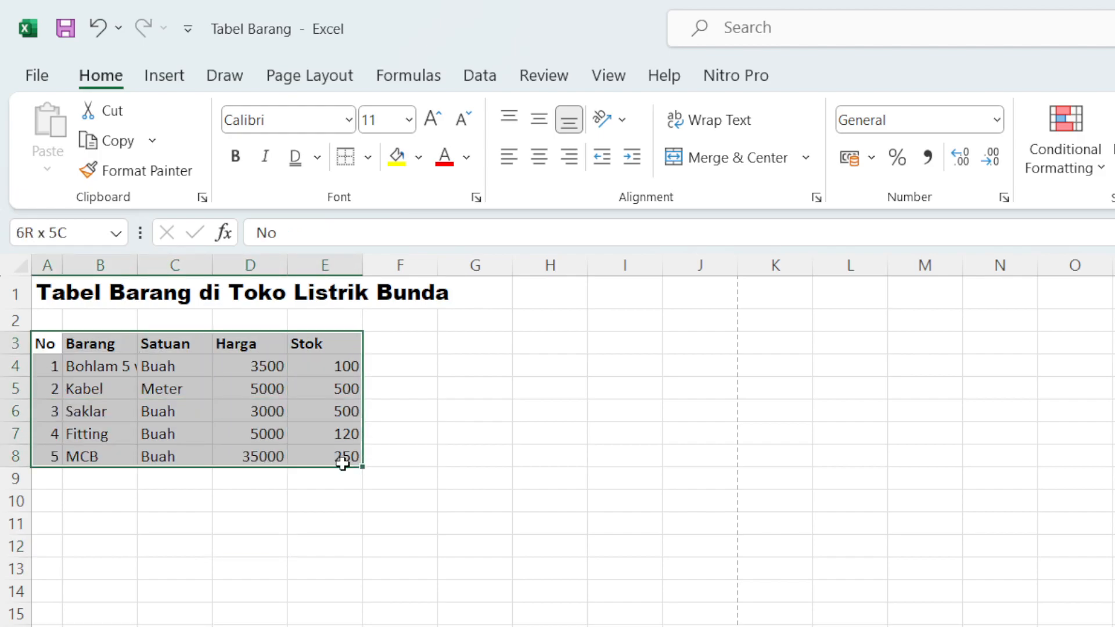
{"action": "left_click", "coordinate": [367, 157]}
{"action": "left_click", "coordinate": [410, 397]}
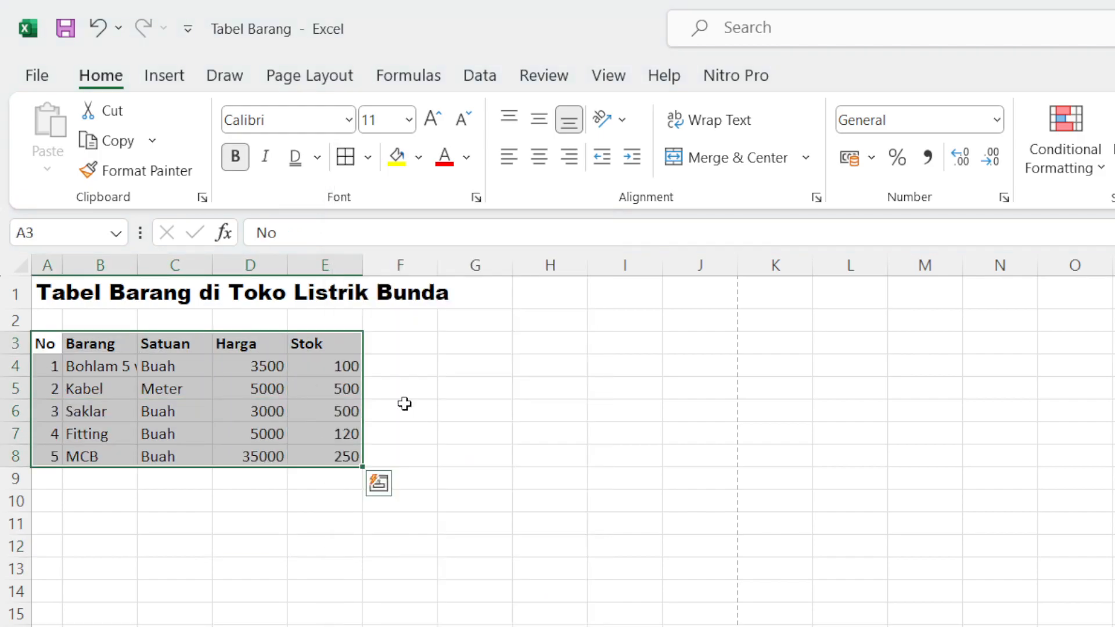
{"action": "left_click", "coordinate": [228, 543]}
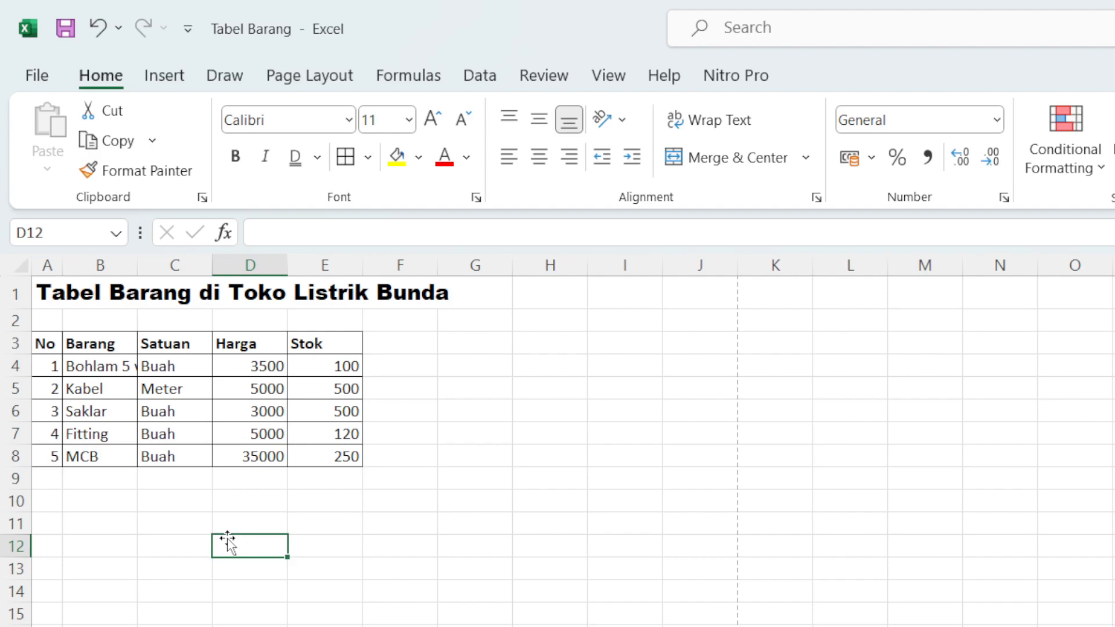
Fill the No header cell A3 with the dark orange theme color.
{"action": "left_click", "coordinate": [423, 386]}
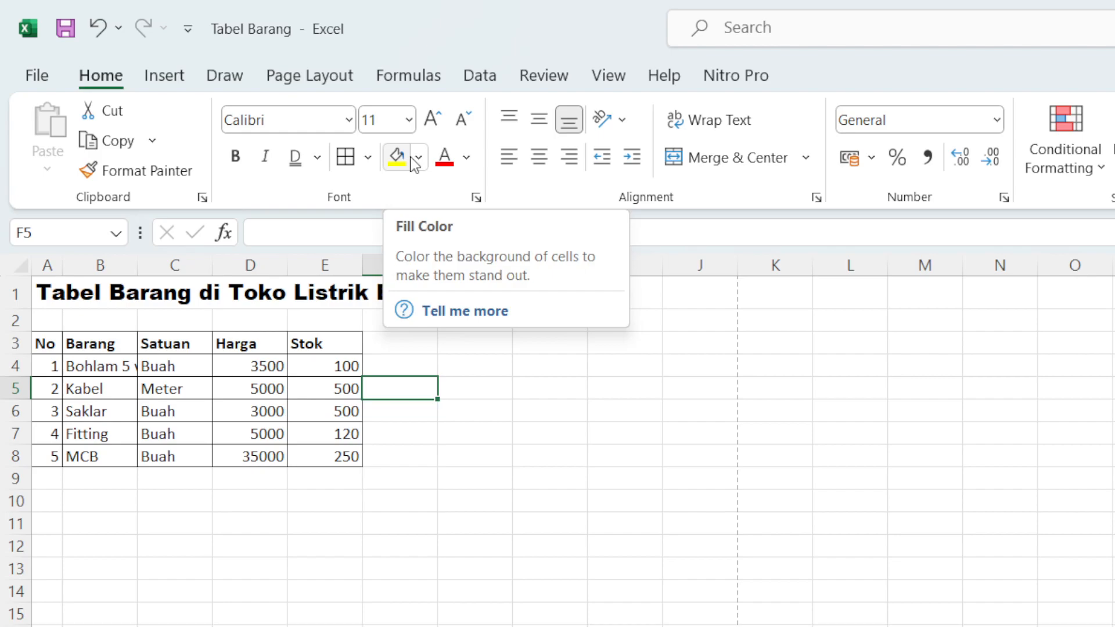
{"action": "left_click", "coordinate": [178, 475]}
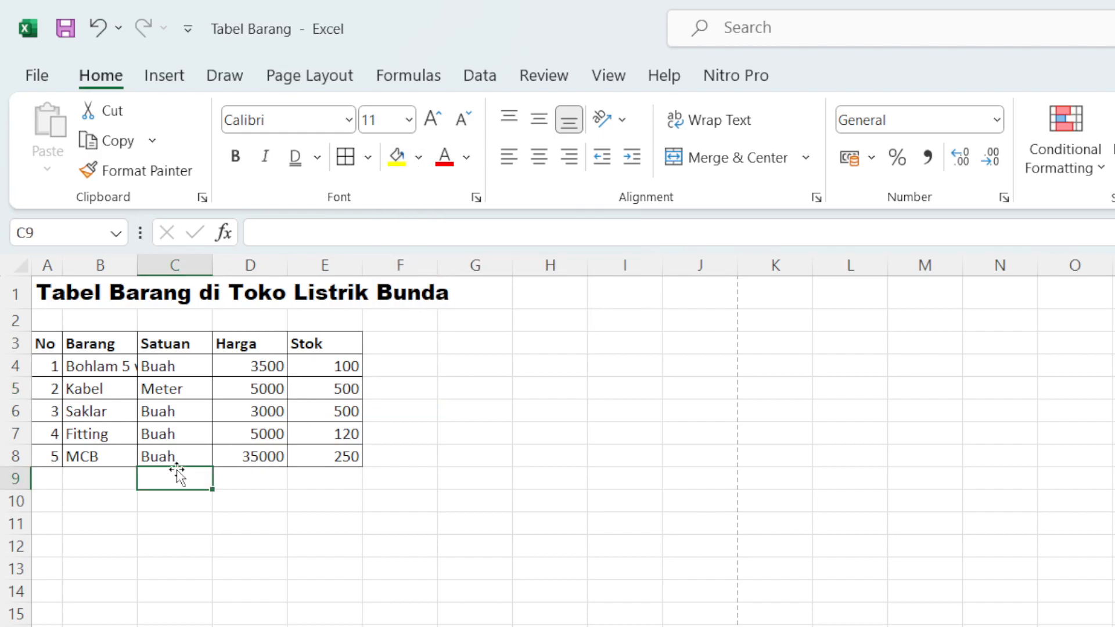
{"action": "left_click", "coordinate": [38, 344]}
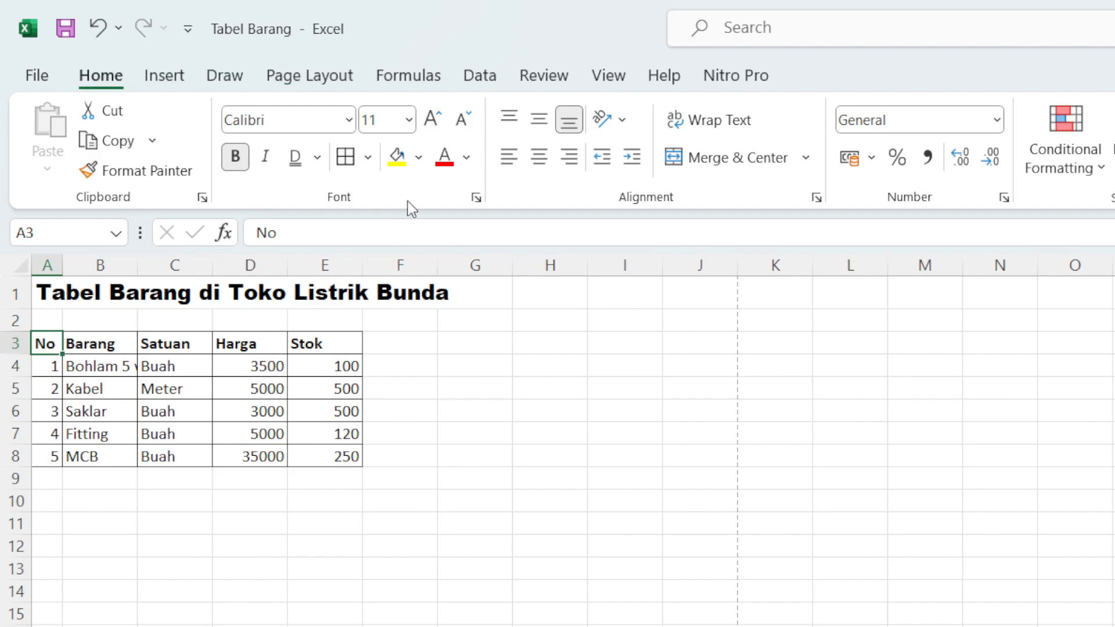
{"action": "left_click", "coordinate": [419, 158]}
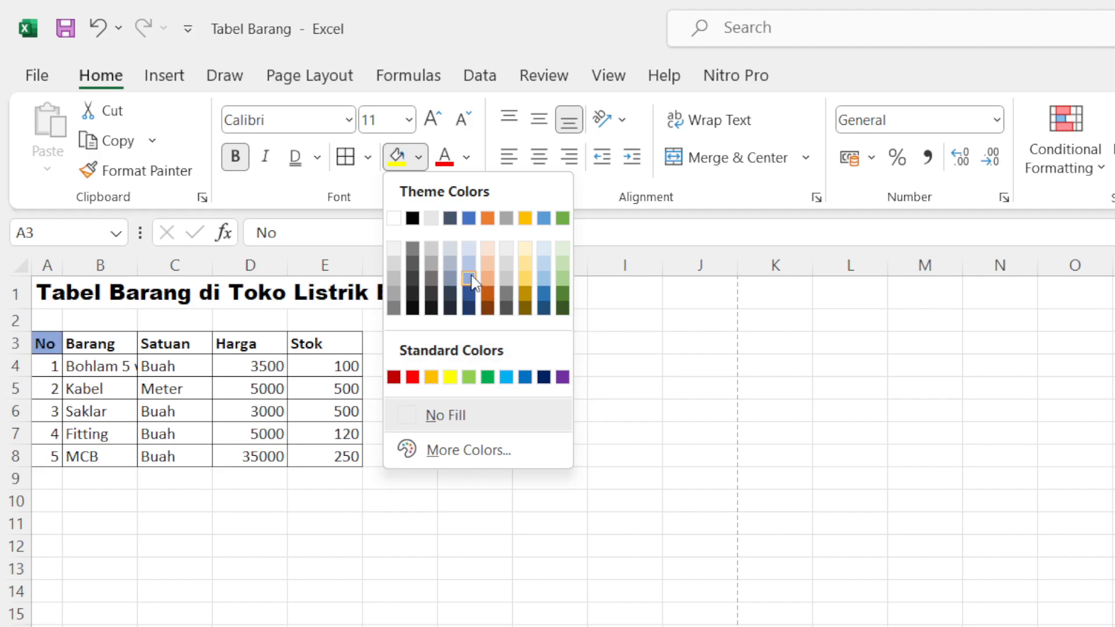
{"action": "left_click", "coordinate": [487, 293]}
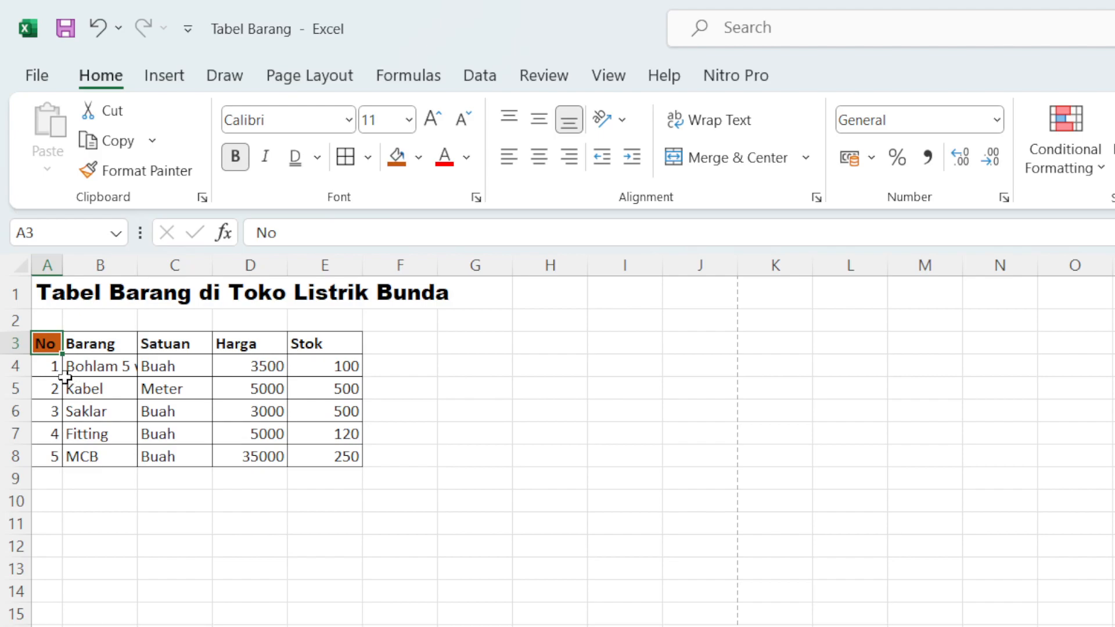
Set the font color of the No header cell A3 to white, and change it to yellow.
{"action": "left_click", "coordinate": [464, 163]}
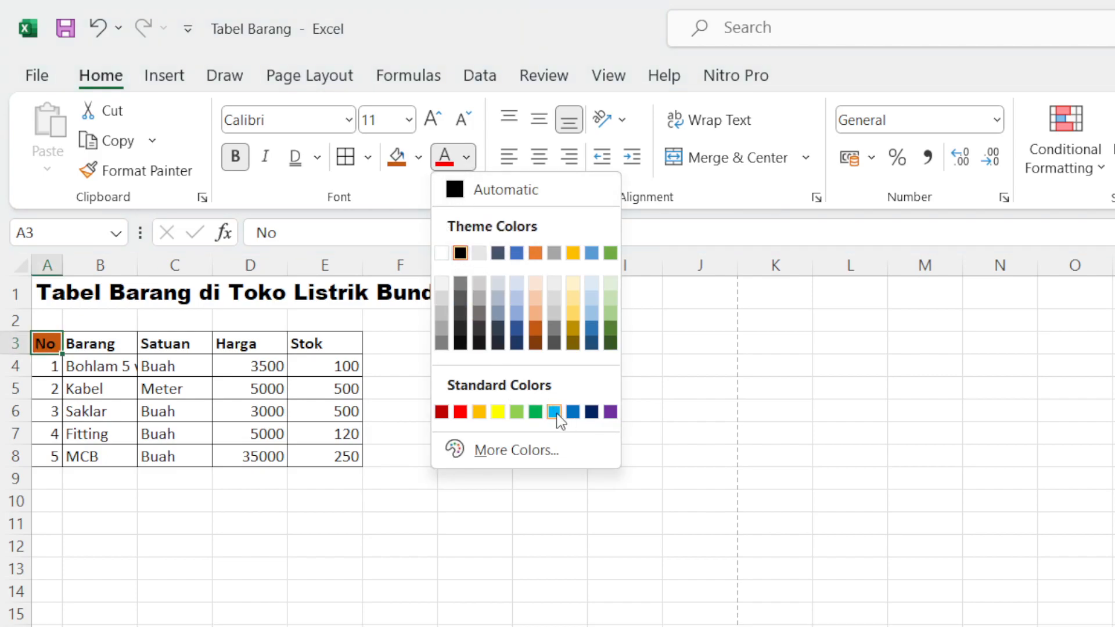
{"action": "left_click", "coordinate": [437, 253]}
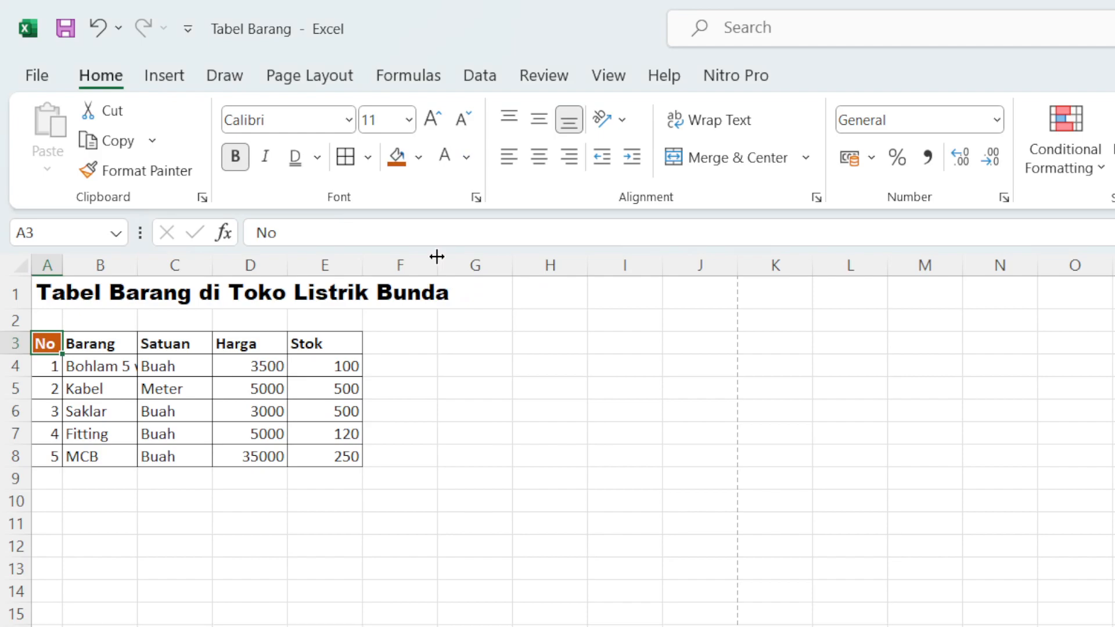
{"action": "left_click", "coordinate": [421, 162]}
{"action": "left_click", "coordinate": [421, 163]}
{"action": "left_click", "coordinate": [466, 156]}
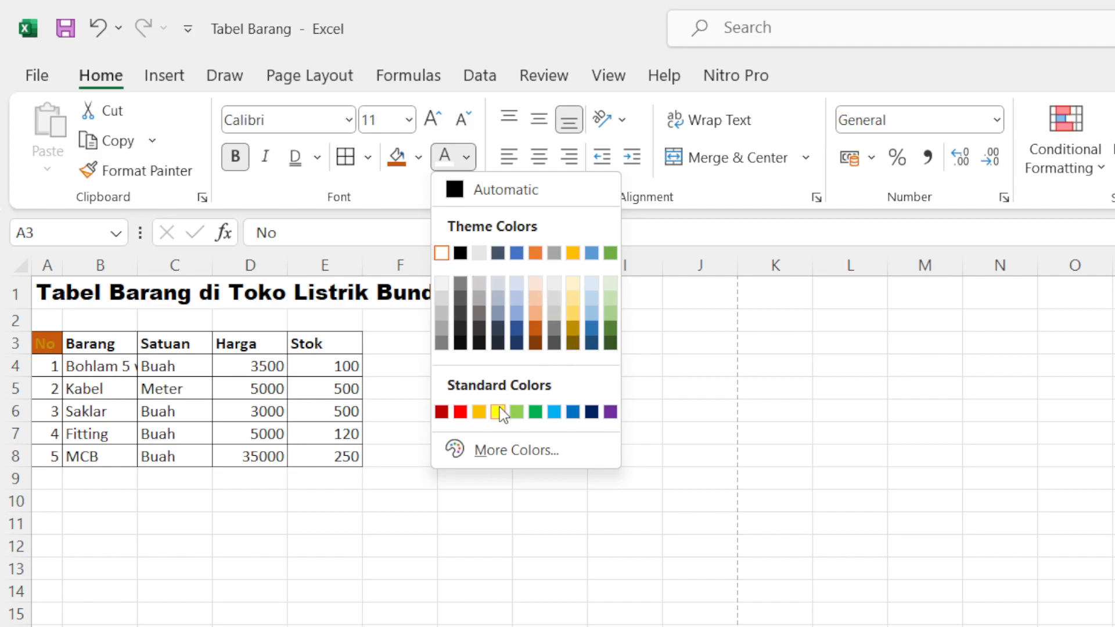
{"action": "left_click", "coordinate": [498, 410]}
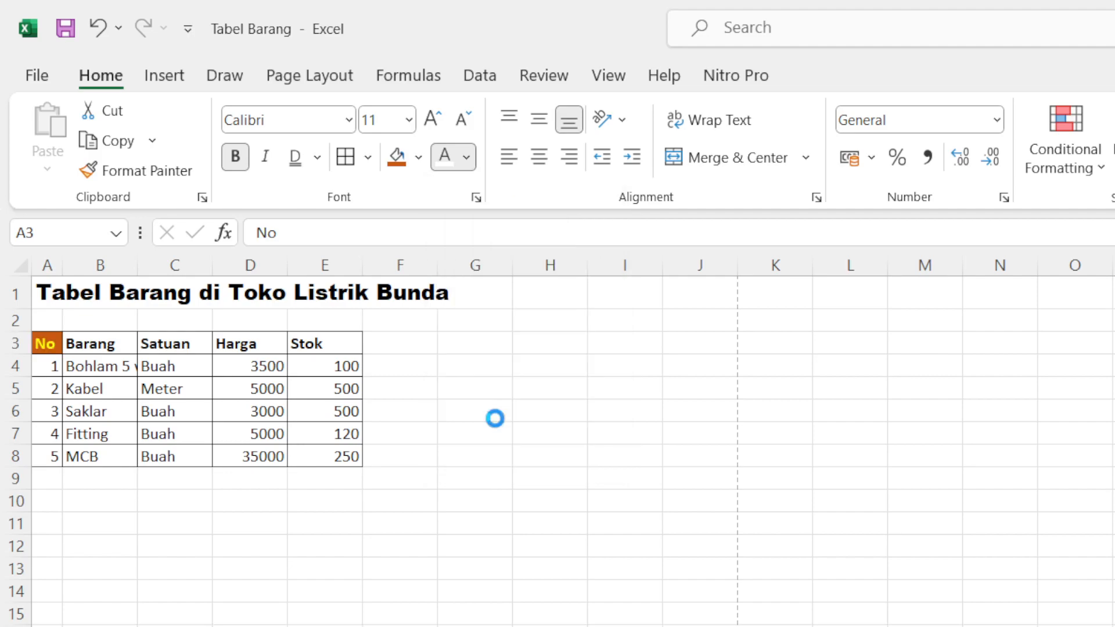
{"action": "left_click", "coordinate": [90, 385]}
{"action": "left_click_drag", "start_coordinate": [45, 343], "coordinate": [356, 466]}
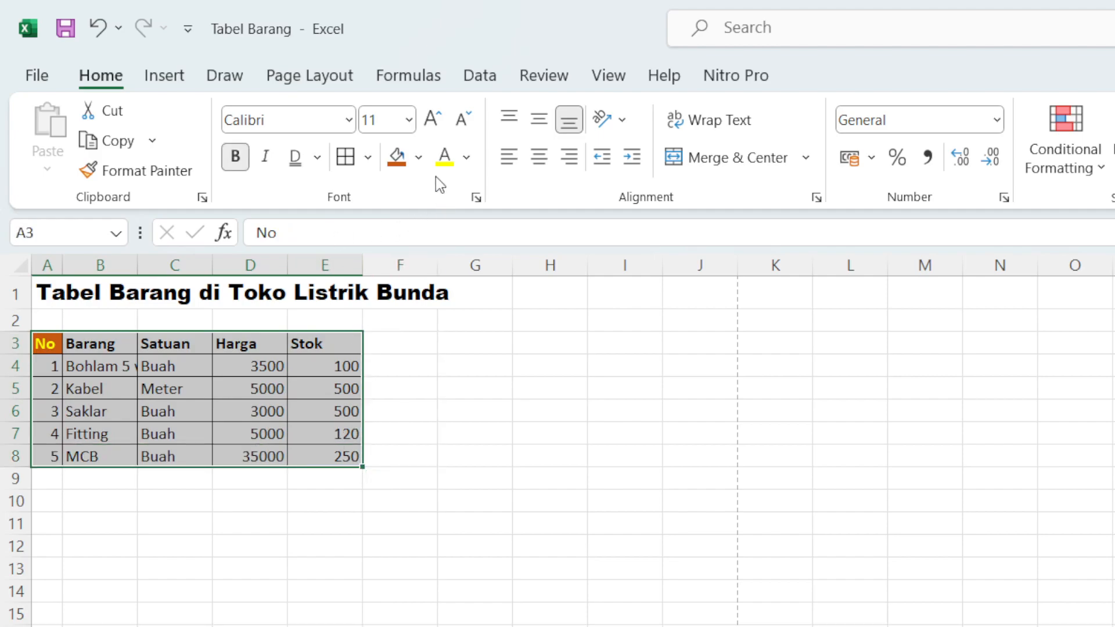
{"action": "left_click", "coordinate": [418, 157]}
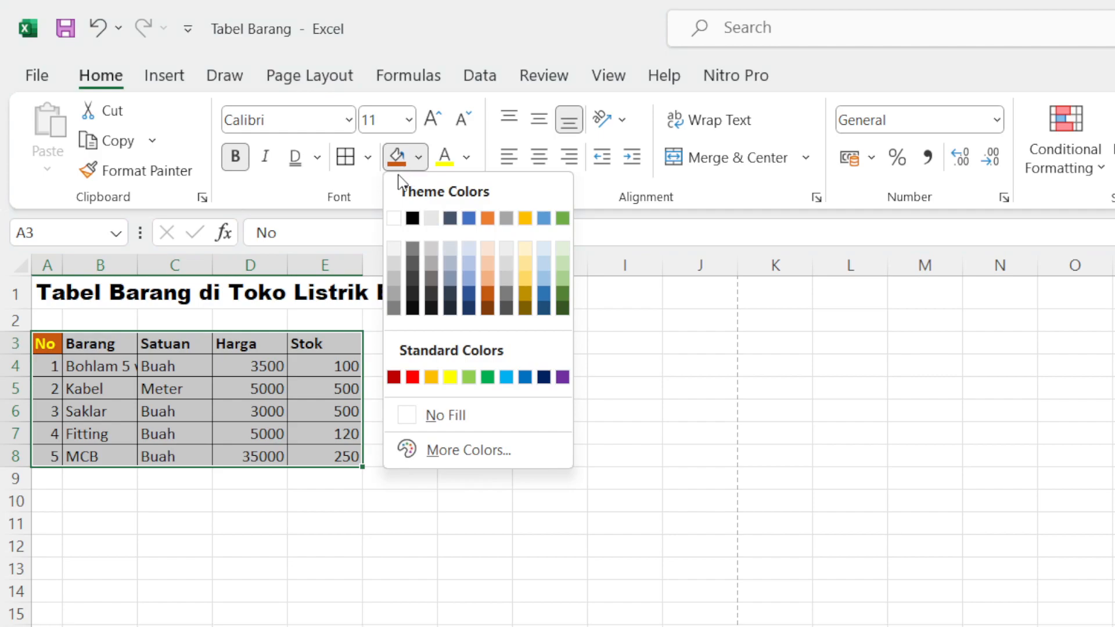
{"action": "left_click", "coordinate": [45, 344]}
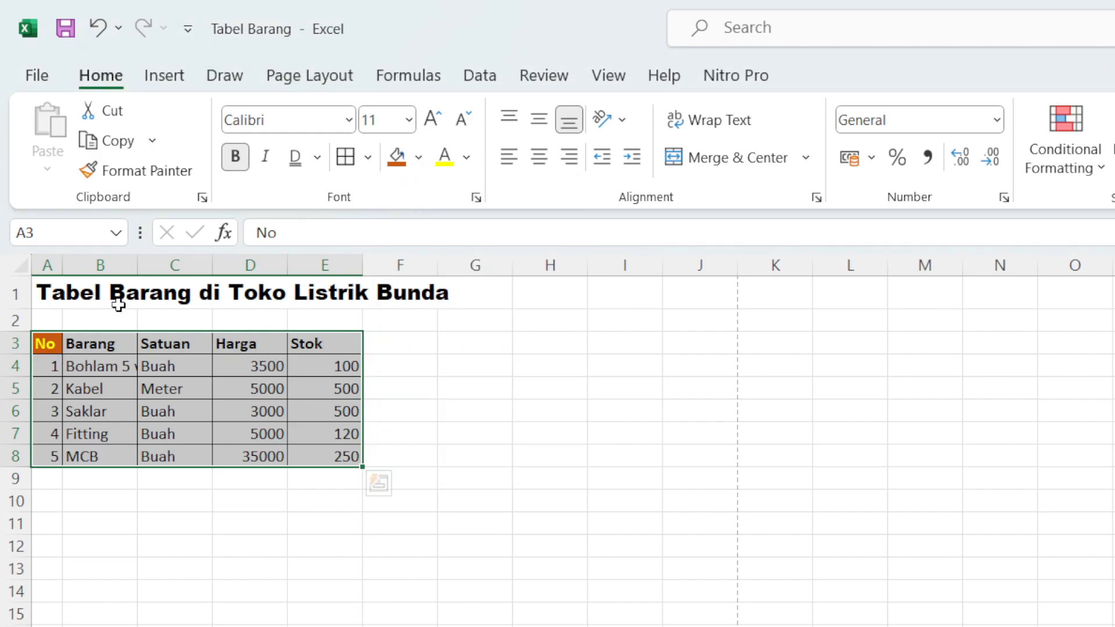
{"action": "left_click", "coordinate": [74, 339]}
Fill the header row A3:E3 with black.
{"action": "left_click_drag", "start_coordinate": [45, 341], "coordinate": [343, 343]}
{"action": "left_click", "coordinate": [418, 156]}
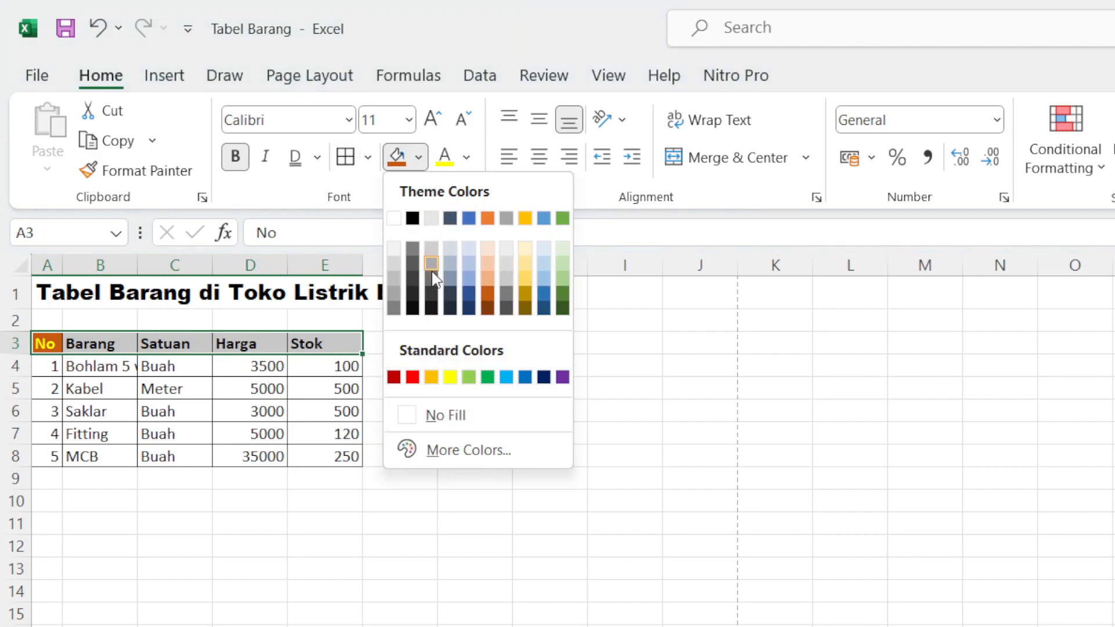
{"action": "left_click", "coordinate": [412, 218]}
{"action": "left_click", "coordinate": [197, 427]}
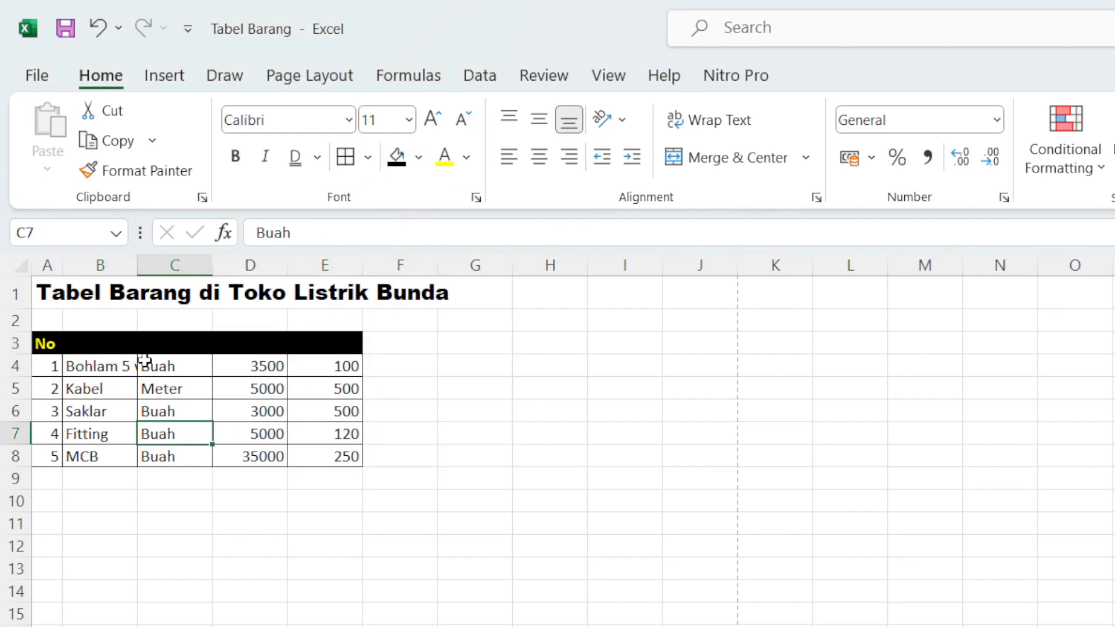
Set the font color of the header row A3:E3 to white.
{"action": "left_click_drag", "start_coordinate": [45, 345], "coordinate": [323, 347]}
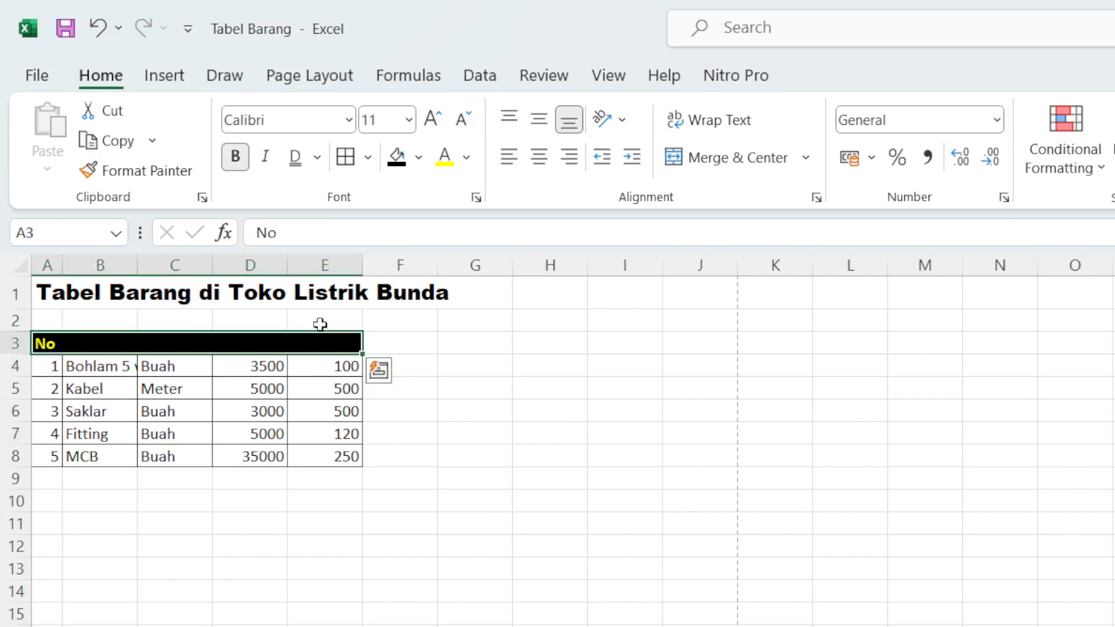
{"action": "left_click", "coordinate": [467, 158]}
{"action": "left_click", "coordinate": [445, 253]}
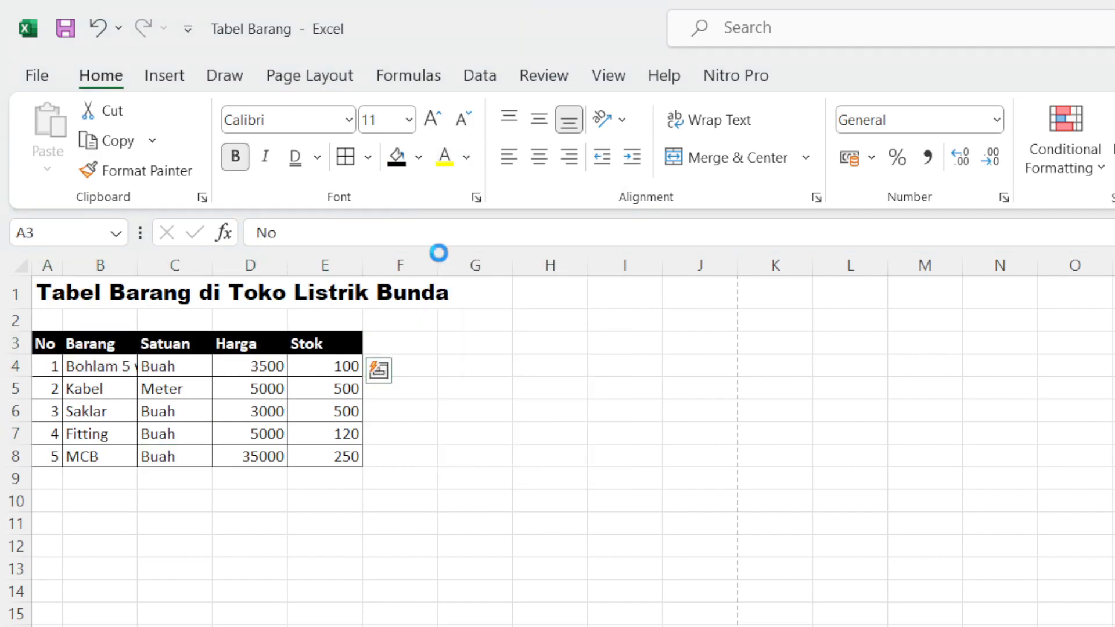
{"action": "left_click", "coordinate": [332, 490]}
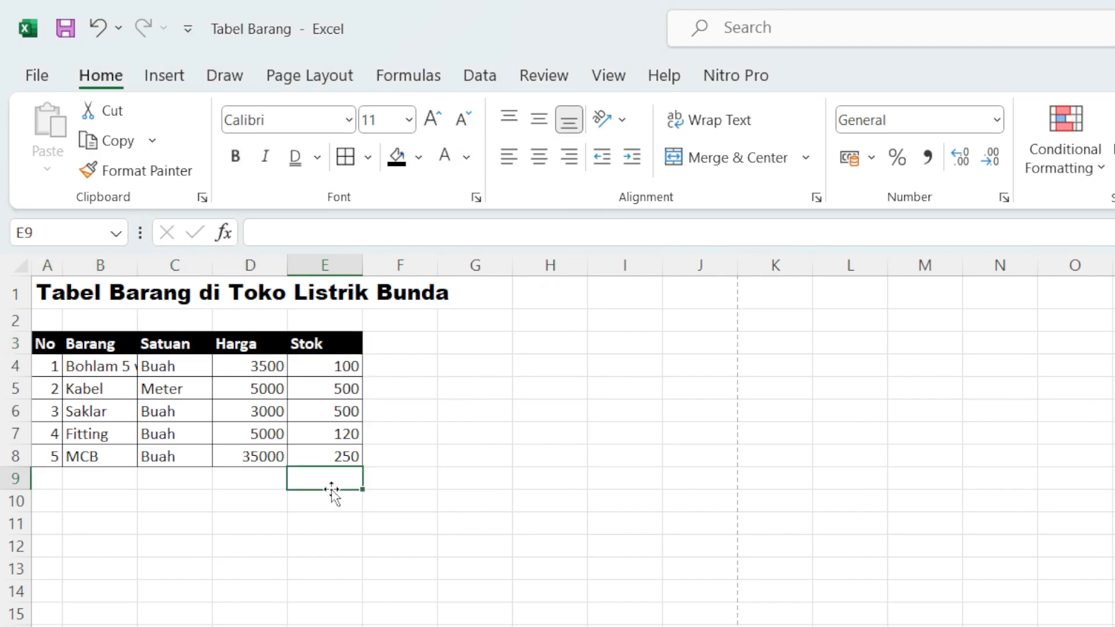
{"action": "left_click", "coordinate": [107, 342]}
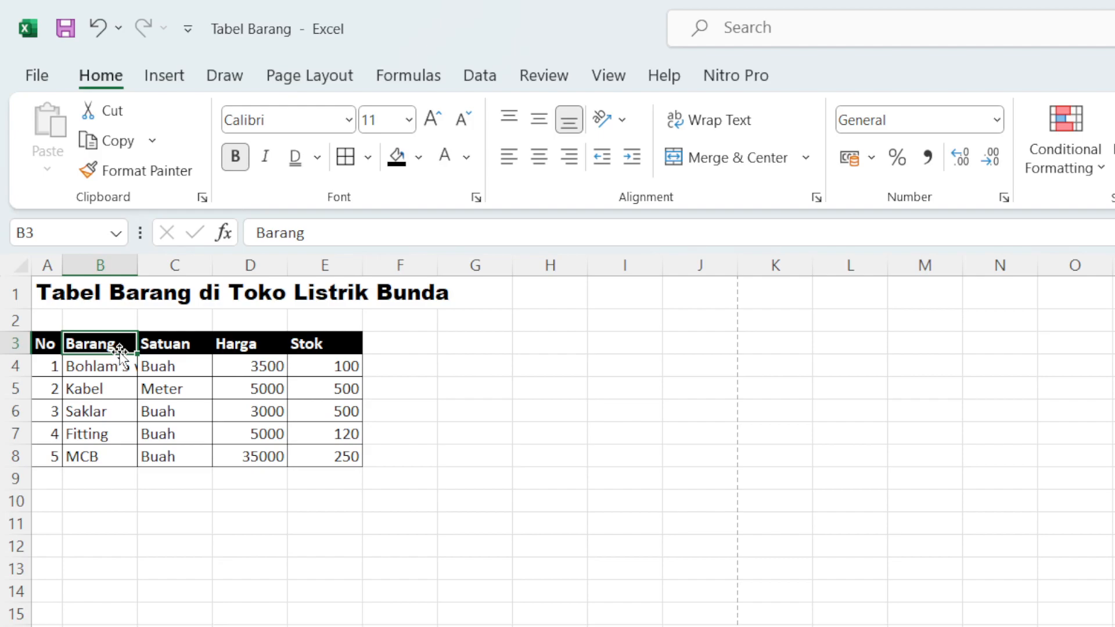
{"action": "left_click", "coordinate": [163, 413]}
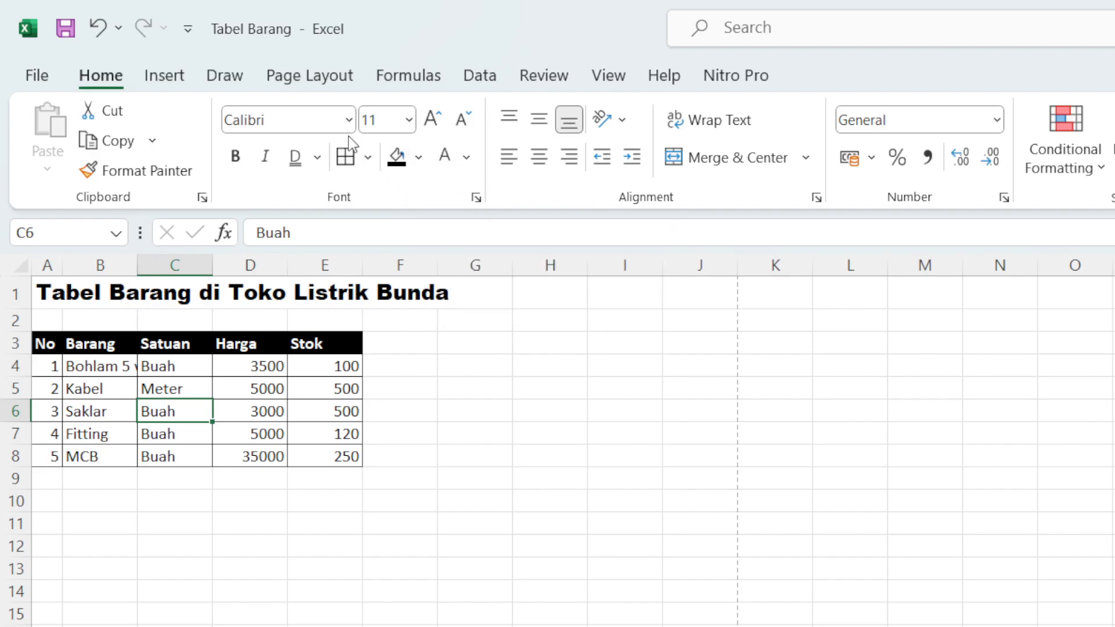
{"action": "left_click", "coordinate": [466, 158]}
{"action": "left_click", "coordinate": [467, 158]}
{"action": "left_click", "coordinate": [262, 395]}
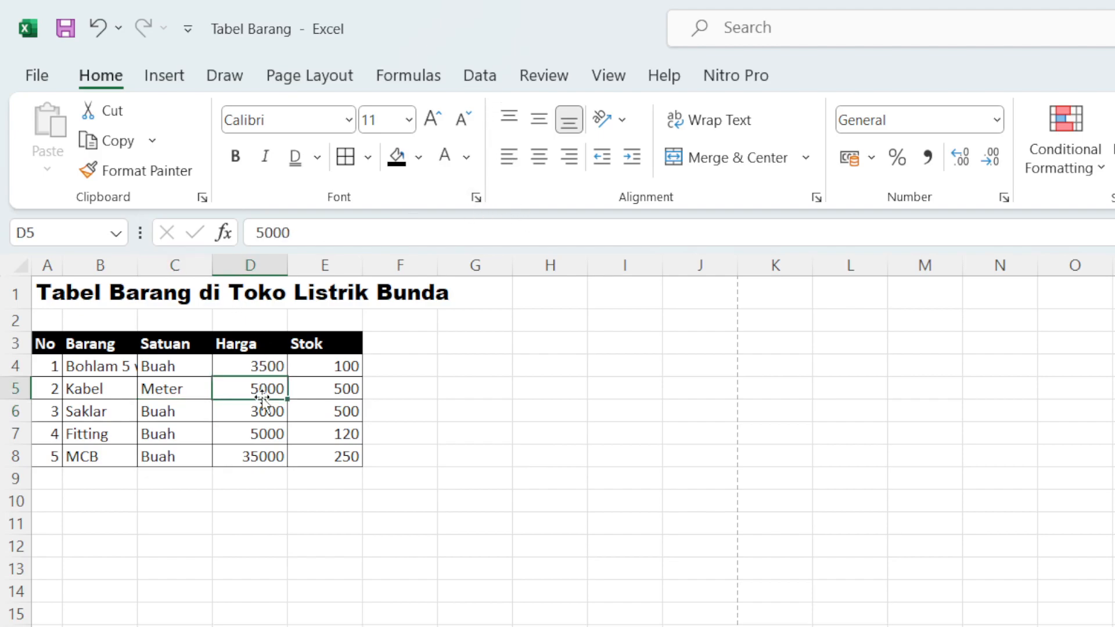
{"action": "left_click", "coordinate": [182, 361]}
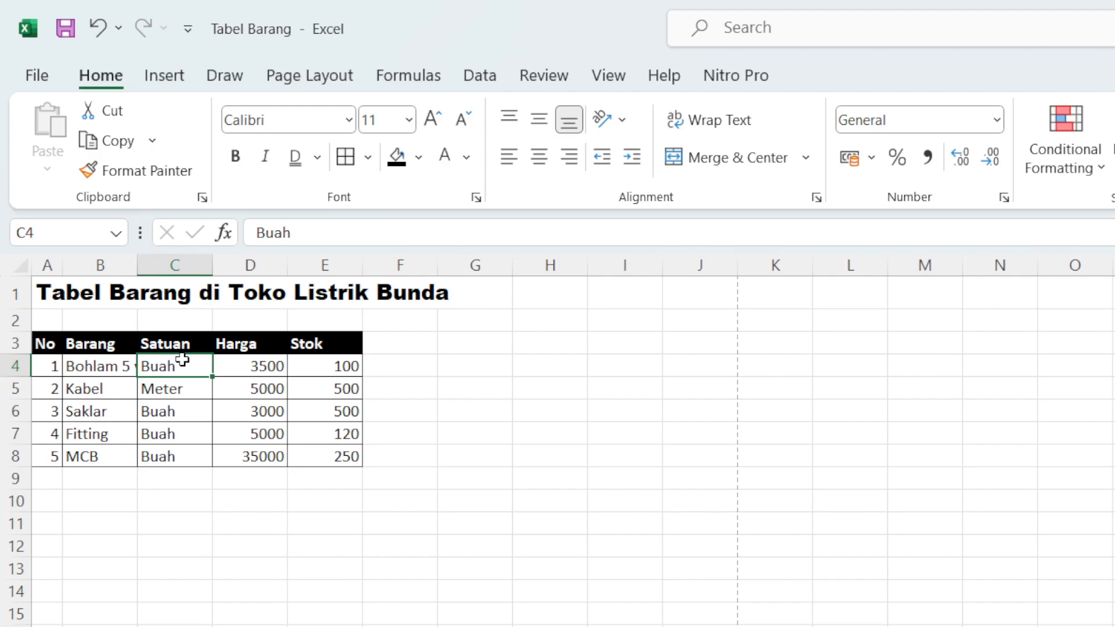
{"action": "left_click", "coordinate": [207, 384]}
{"action": "left_click", "coordinate": [46, 346]}
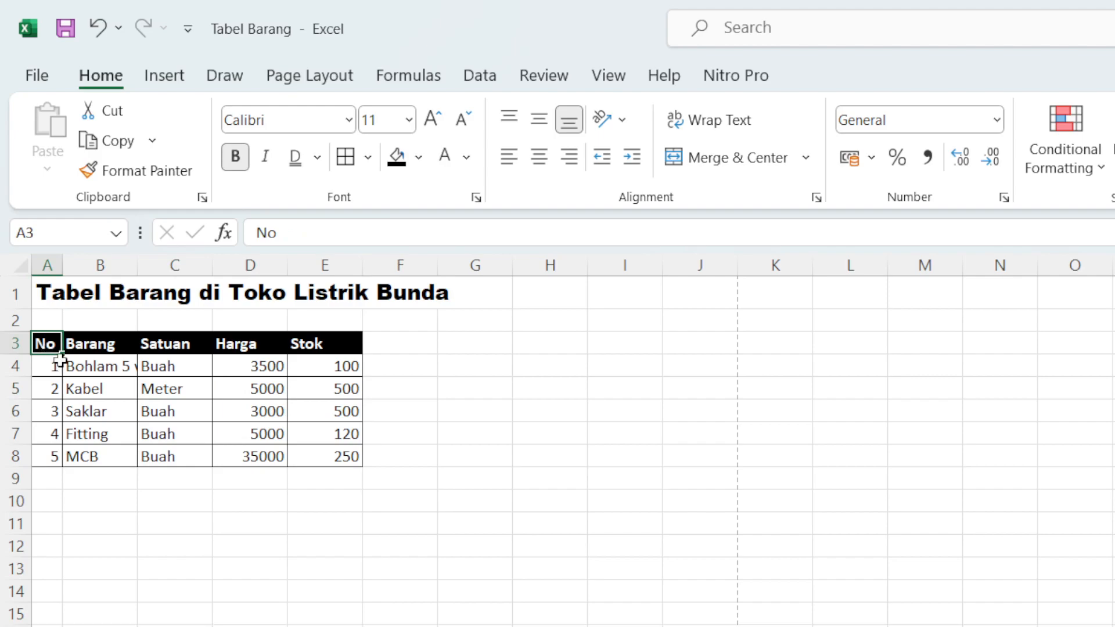
{"action": "left_click", "coordinate": [102, 410]}
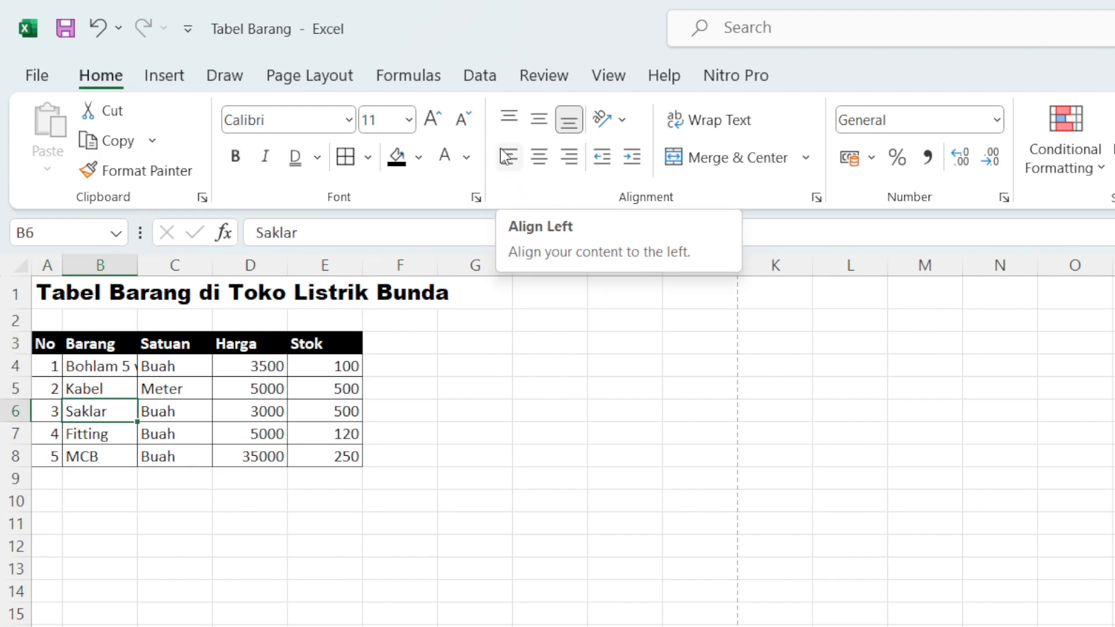
{"action": "left_click", "coordinate": [44, 350]}
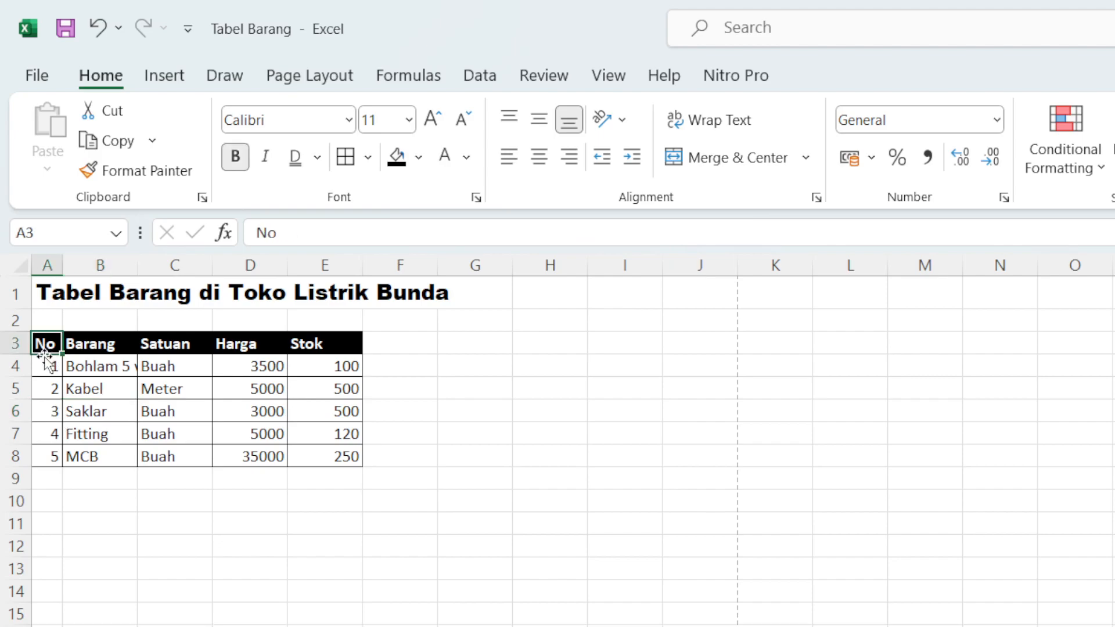
{"action": "left_click", "coordinate": [47, 265]}
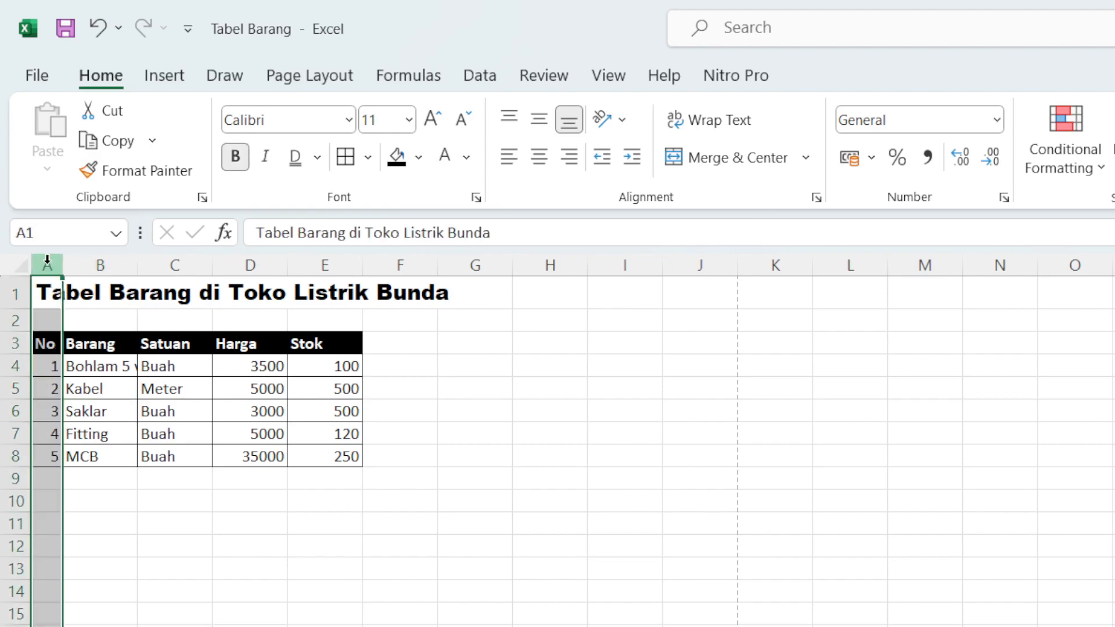
{"action": "left_click", "coordinate": [102, 394]}
Left-align the first row number in A4, and extend the left alignment to all numbers in A4:A8.
{"action": "left_click", "coordinate": [48, 369]}
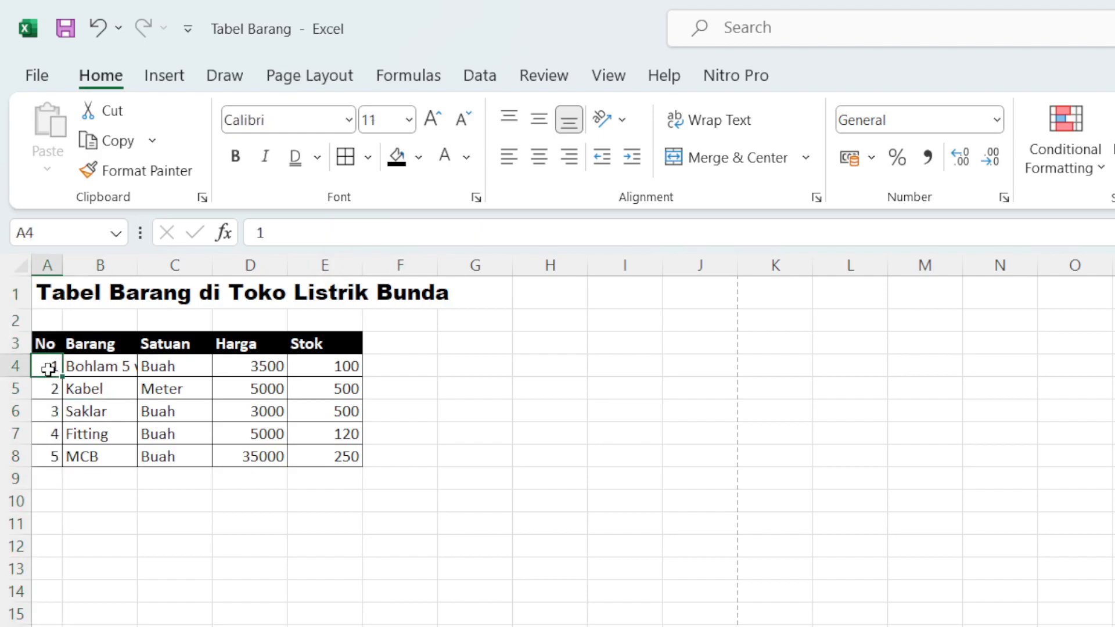
{"action": "left_click", "coordinate": [509, 157]}
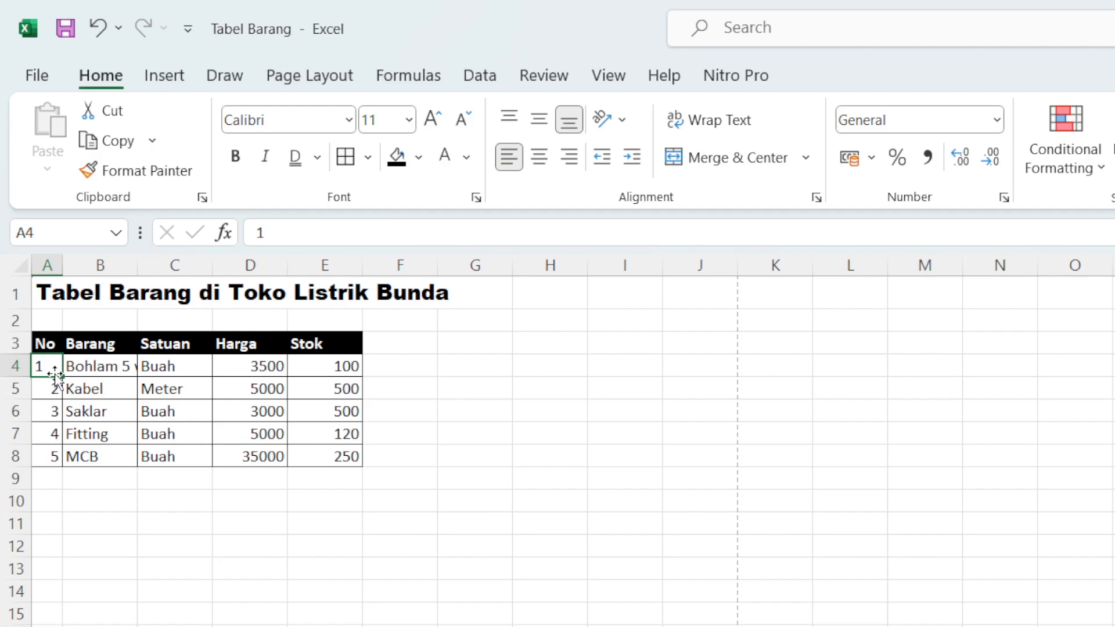
{"action": "left_click", "coordinate": [52, 386]}
{"action": "left_click_drag", "start_coordinate": [46, 368], "coordinate": [50, 455]}
{"action": "left_click", "coordinate": [510, 159]}
{"action": "left_click", "coordinate": [509, 160]}
{"action": "left_click", "coordinate": [61, 616]}
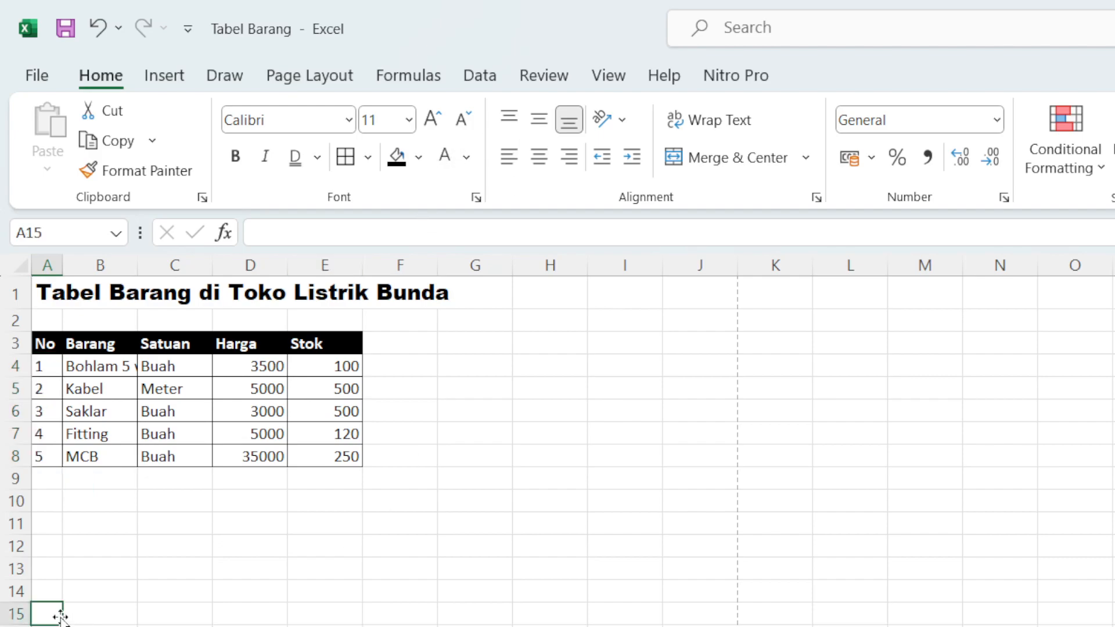
Center the row numbers in A4:A8, and finish by right-aligning them.
{"action": "left_click_drag", "start_coordinate": [47, 369], "coordinate": [49, 455]}
{"action": "left_click", "coordinate": [510, 159]}
{"action": "left_click", "coordinate": [510, 160]}
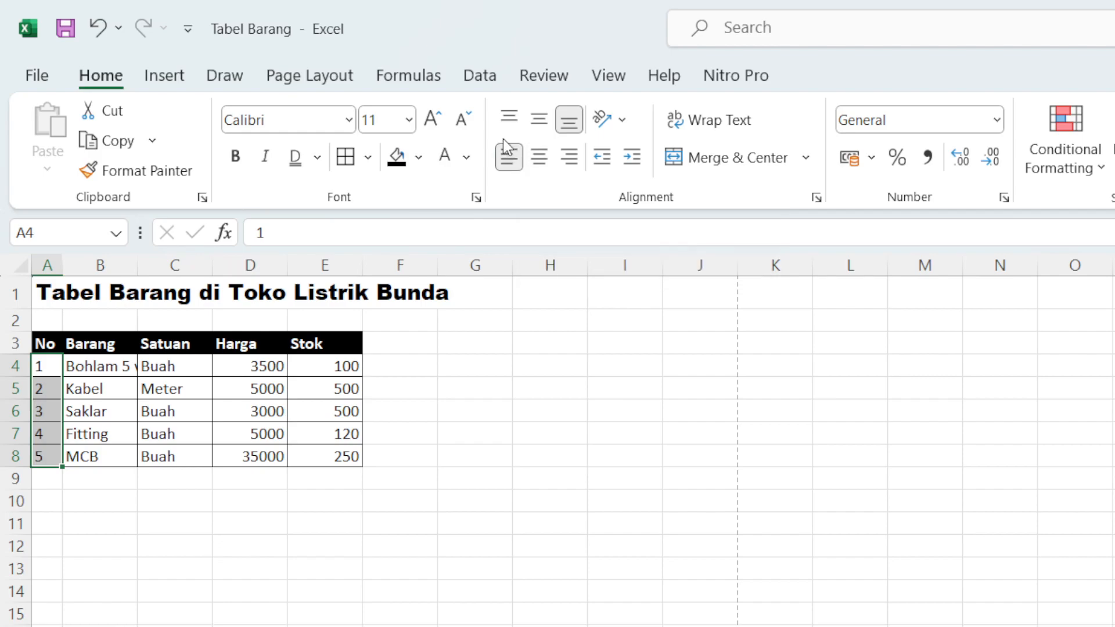
{"action": "left_click", "coordinate": [539, 161]}
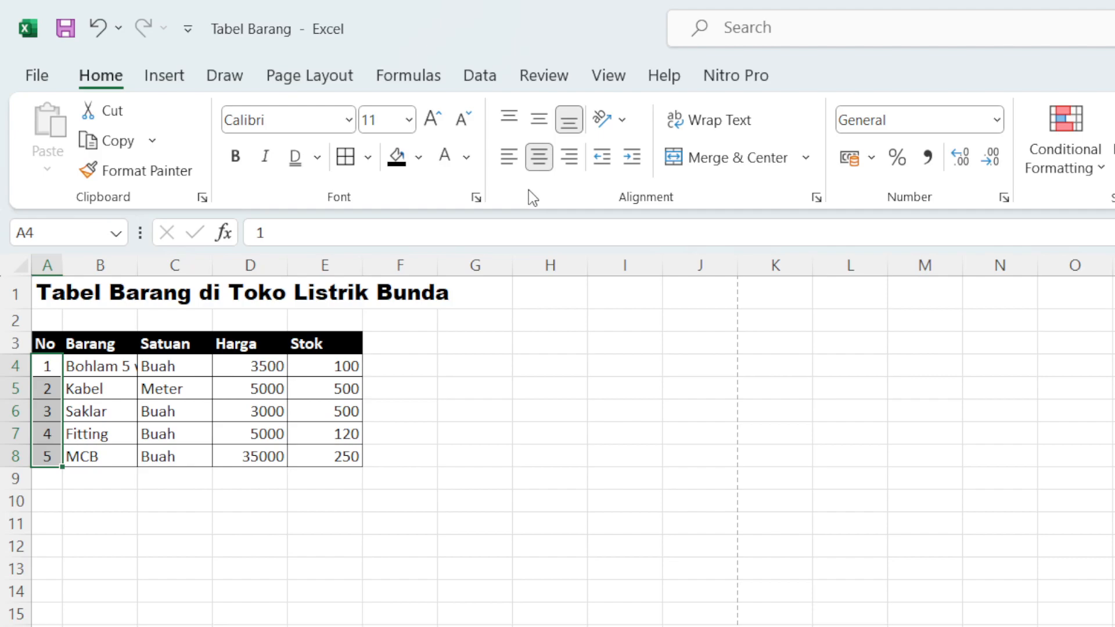
{"action": "left_click", "coordinate": [571, 160]}
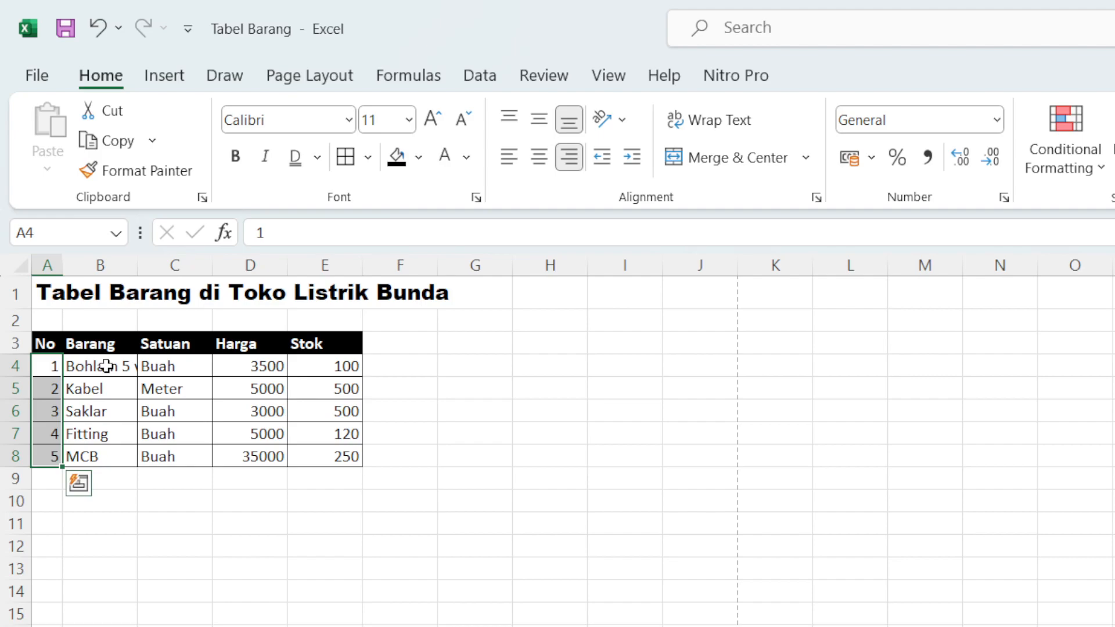
{"action": "left_click", "coordinate": [167, 555]}
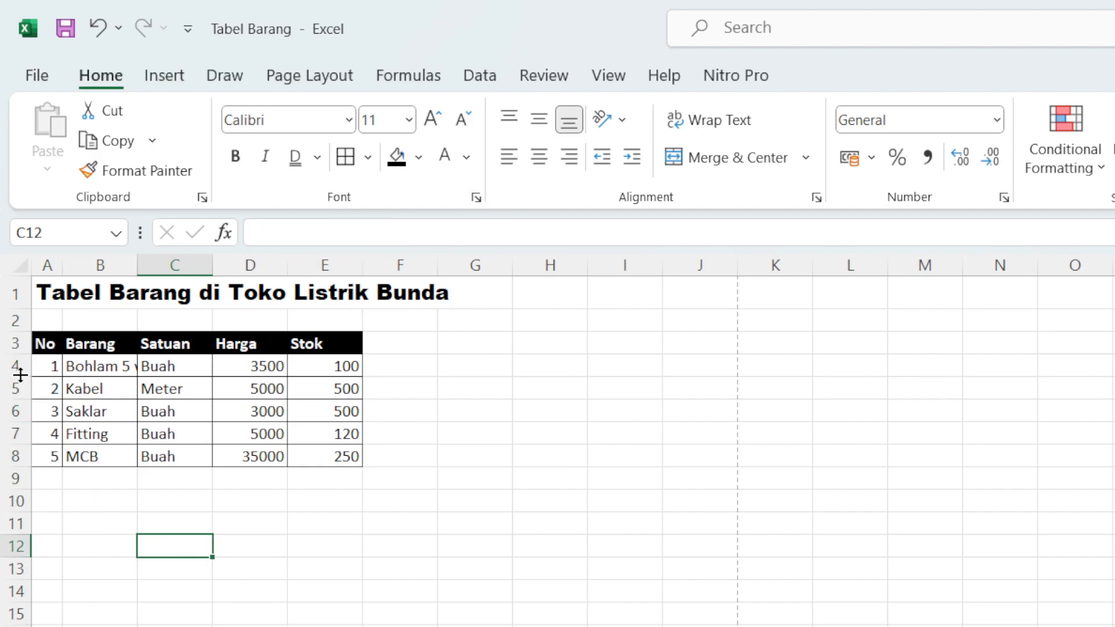
Increase the height of row 4 to about five times that of the other data rows.
{"action": "left_click_drag", "start_coordinate": [22, 377], "coordinate": [331, 405]}
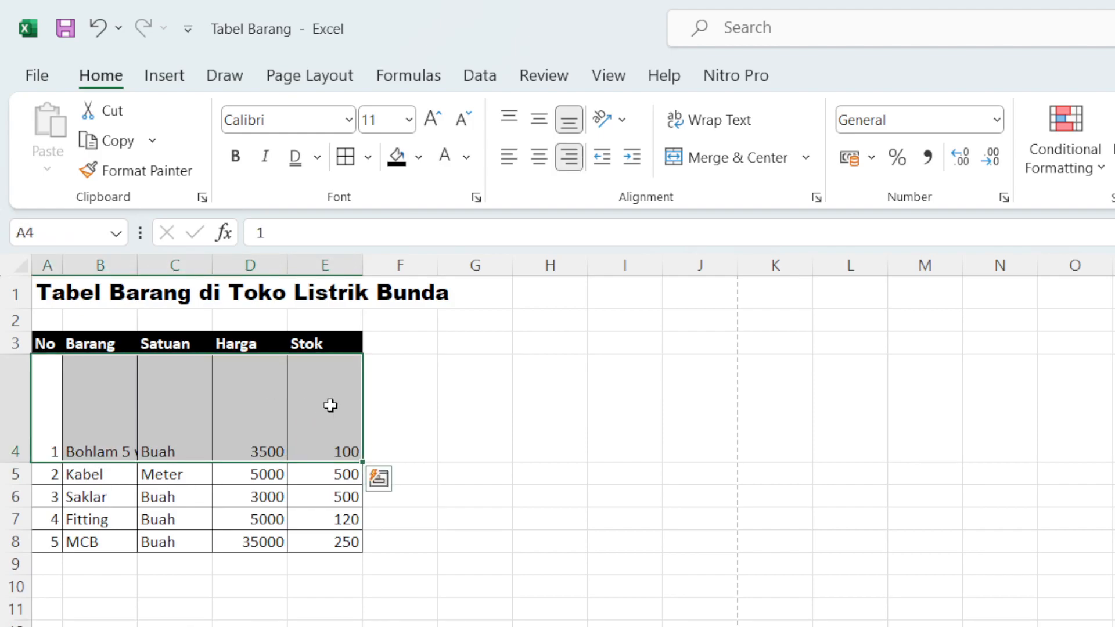
{"action": "left_click", "coordinate": [50, 447]}
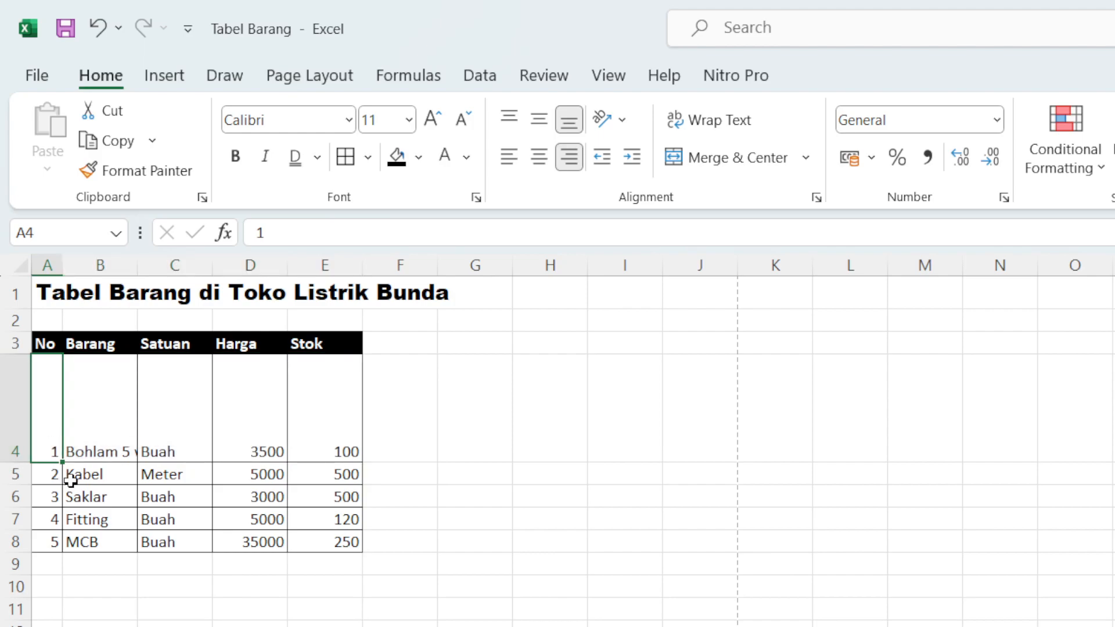
{"action": "left_click", "coordinate": [94, 413]}
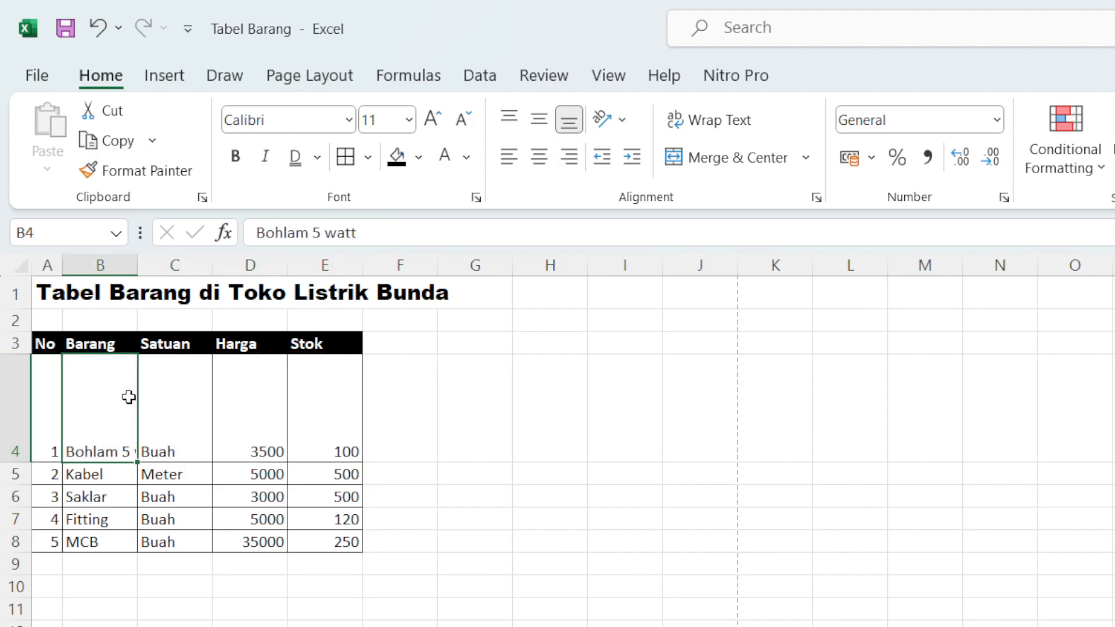
{"action": "left_click", "coordinate": [41, 402]}
Align the row 4 entries in A4:E4 vertically to the middle, and finish by aligning them to the top of their cells.
{"action": "left_click_drag", "start_coordinate": [41, 402], "coordinate": [364, 387]}
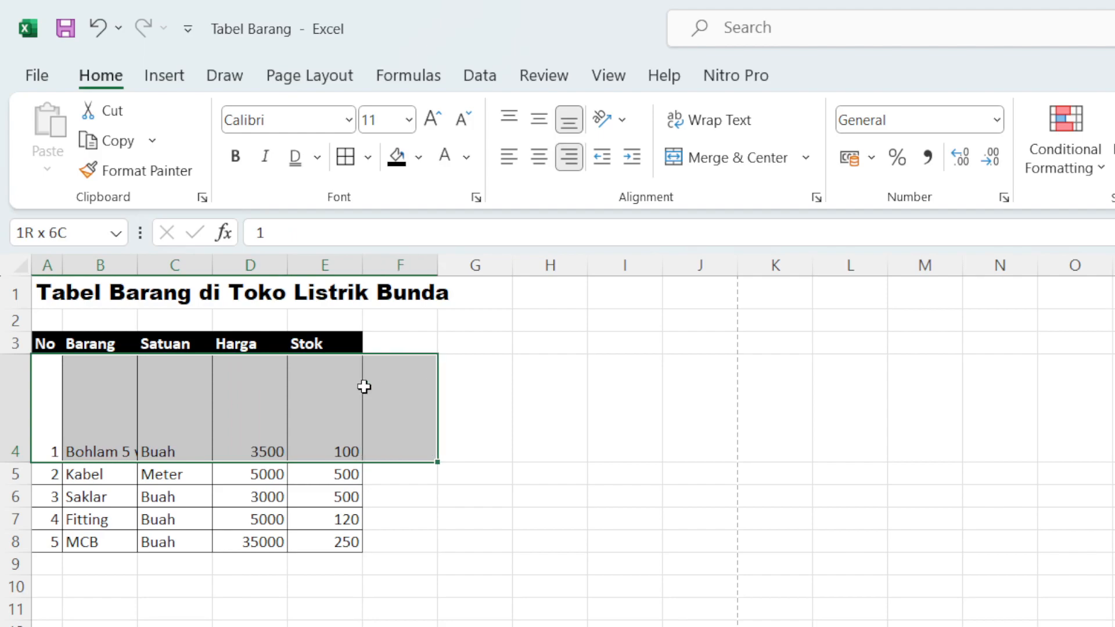
{"action": "left_click_drag", "start_coordinate": [50, 413], "coordinate": [348, 361]}
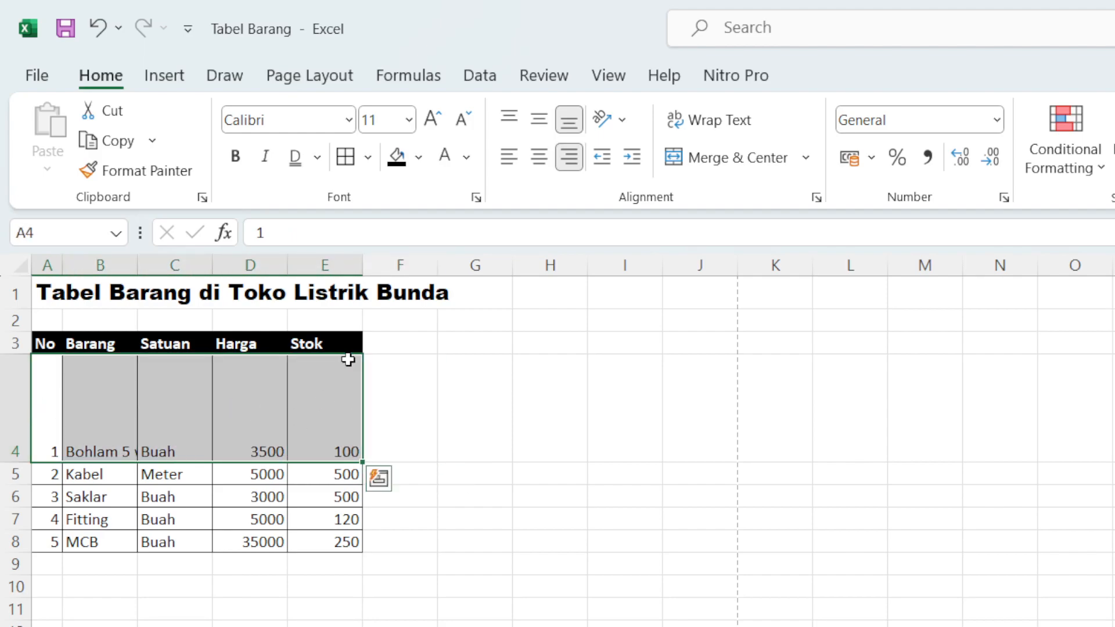
{"action": "left_click", "coordinate": [541, 122]}
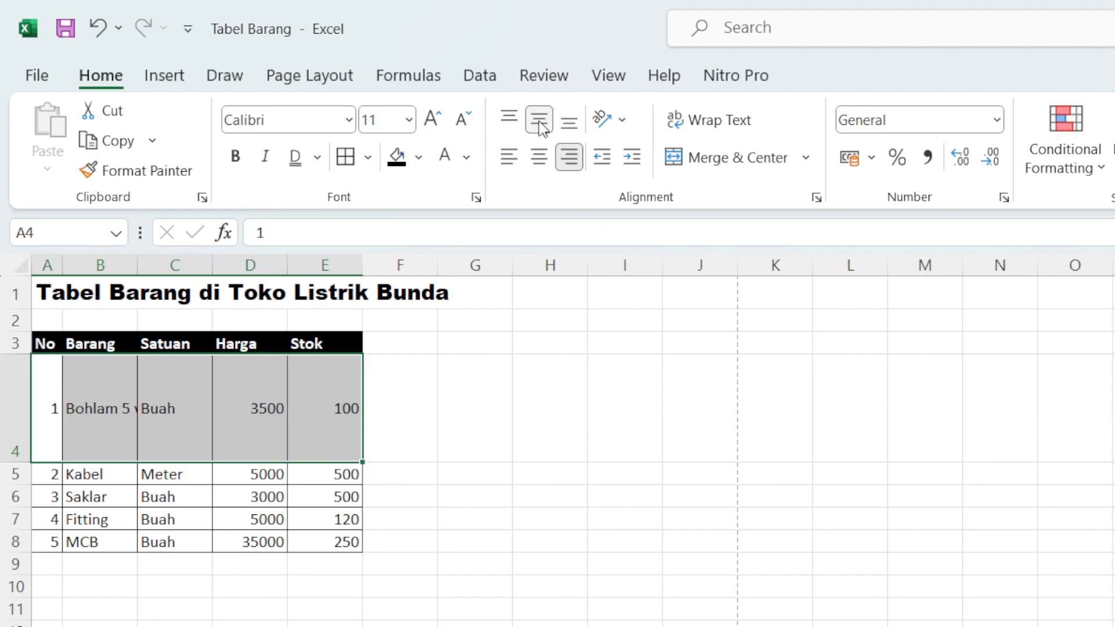
{"action": "left_click", "coordinate": [511, 124]}
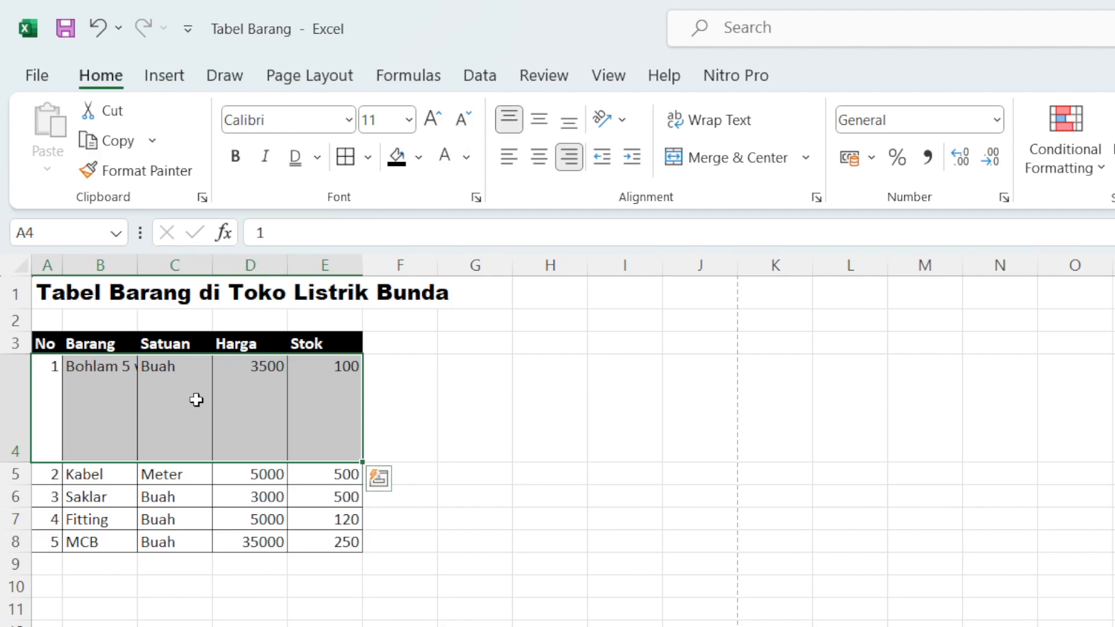
{"action": "left_click_drag", "start_coordinate": [17, 463], "coordinate": [19, 461]}
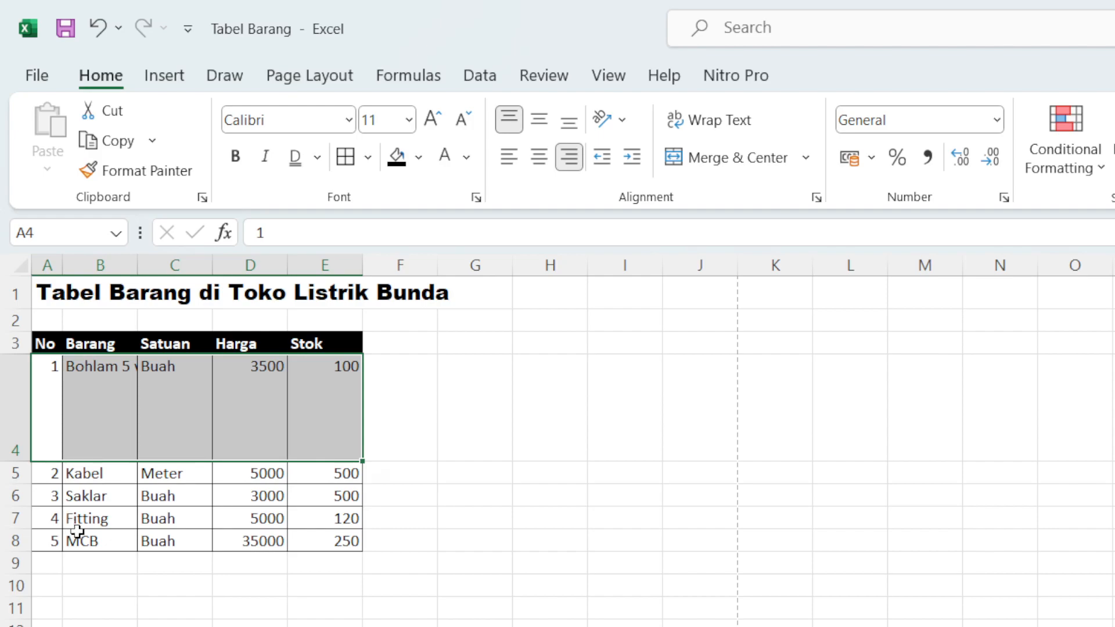
{"action": "left_click", "coordinate": [174, 519]}
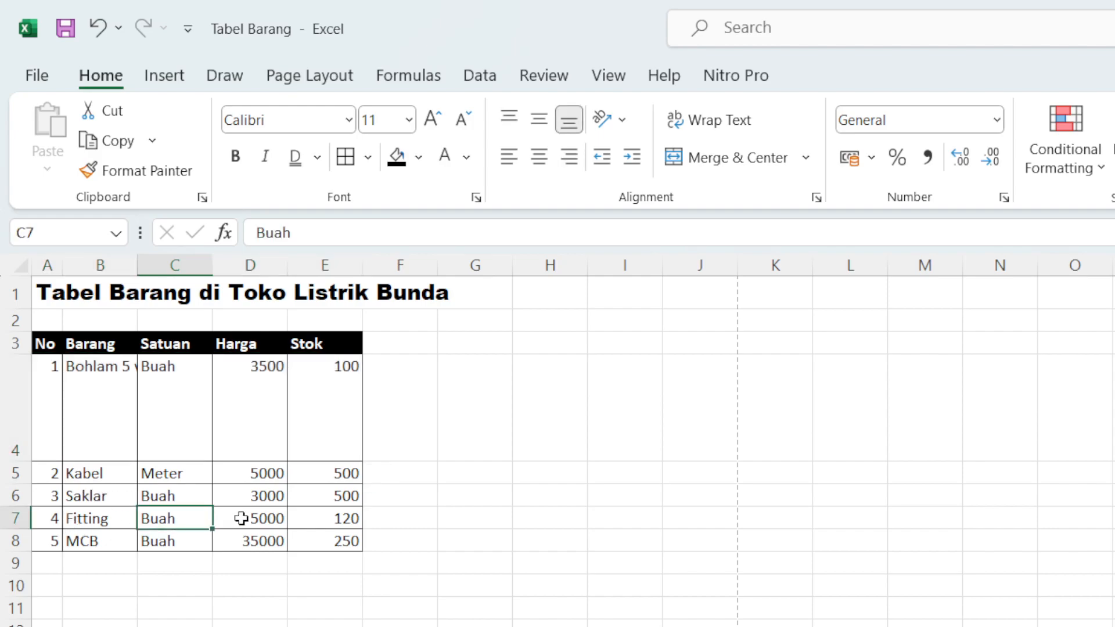
{"action": "left_click", "coordinate": [399, 430]}
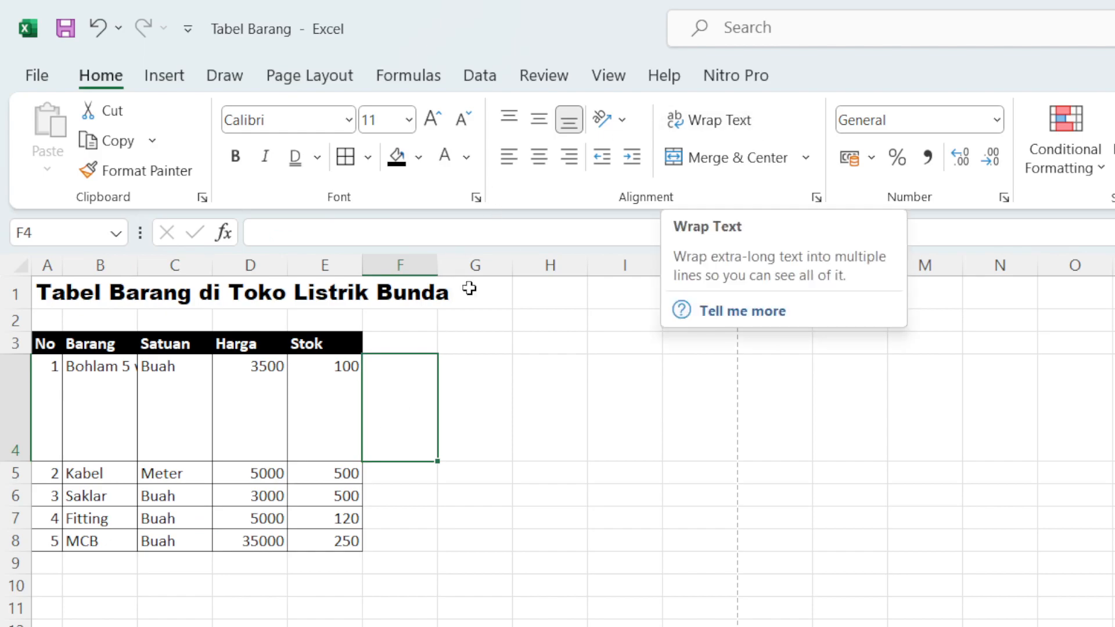
{"action": "left_click", "coordinate": [390, 581]}
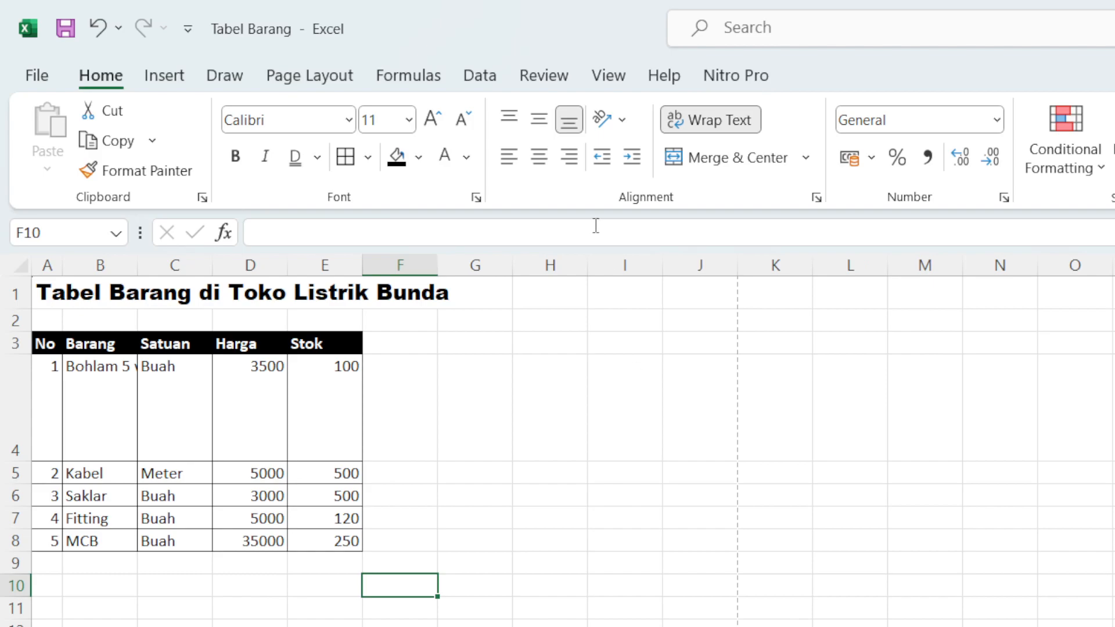
{"action": "left_click", "coordinate": [405, 400]}
{"action": "left_click", "coordinate": [510, 435]}
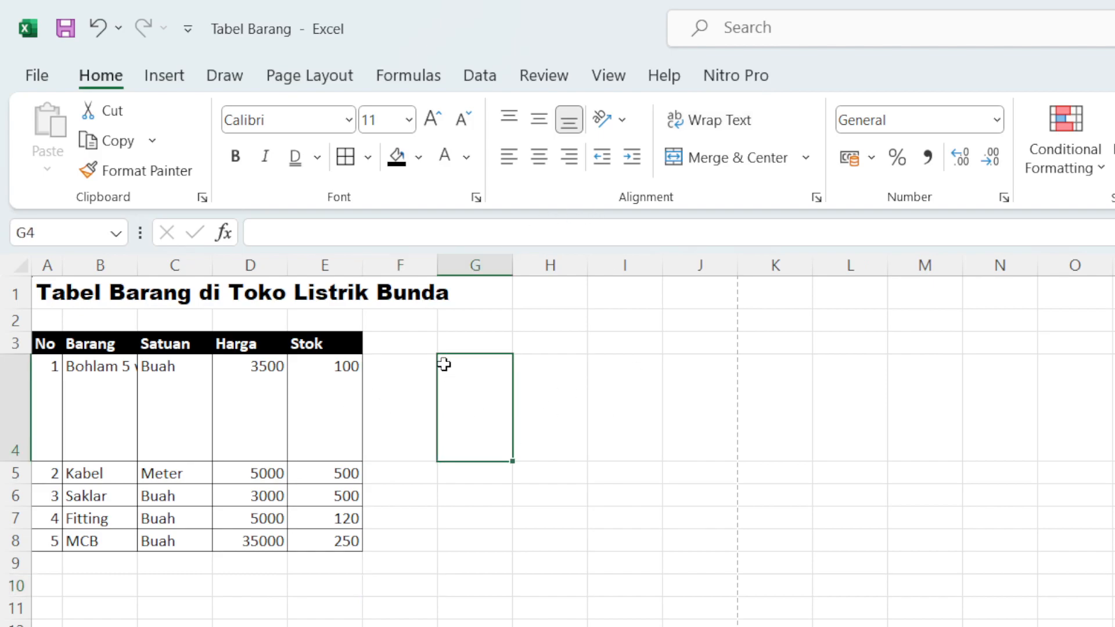
Extend the header in E3 to "Stok pada hari ini" and wrap its text within the cell.
{"action": "double_click", "coordinate": [328, 343]}
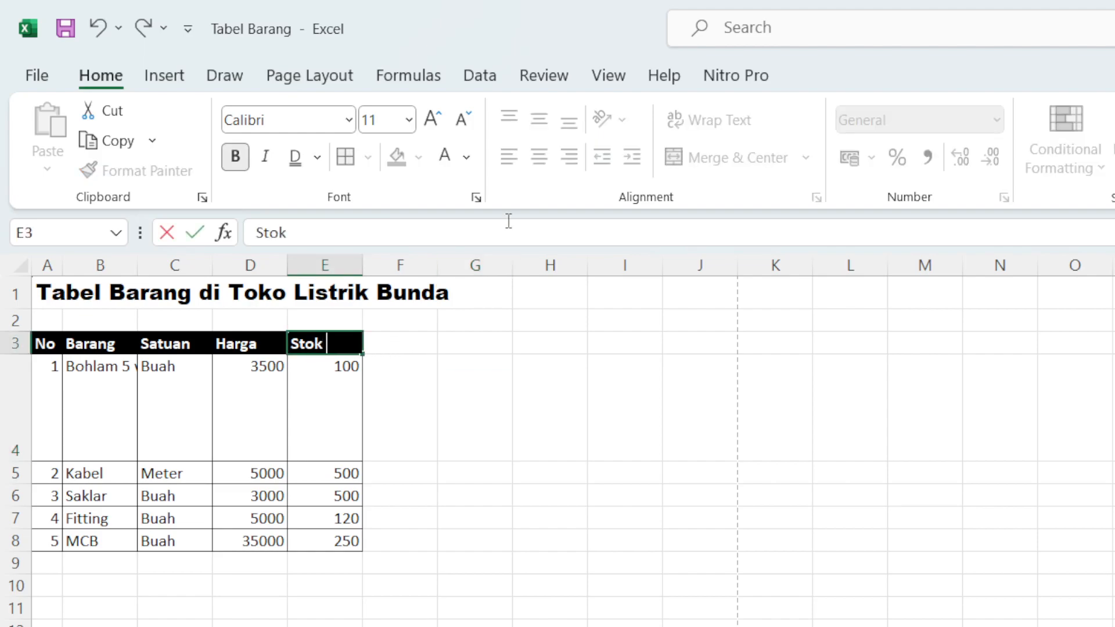
{"action": "type", "text": "pada hari ini"}
{"action": "key", "text": "Return"}
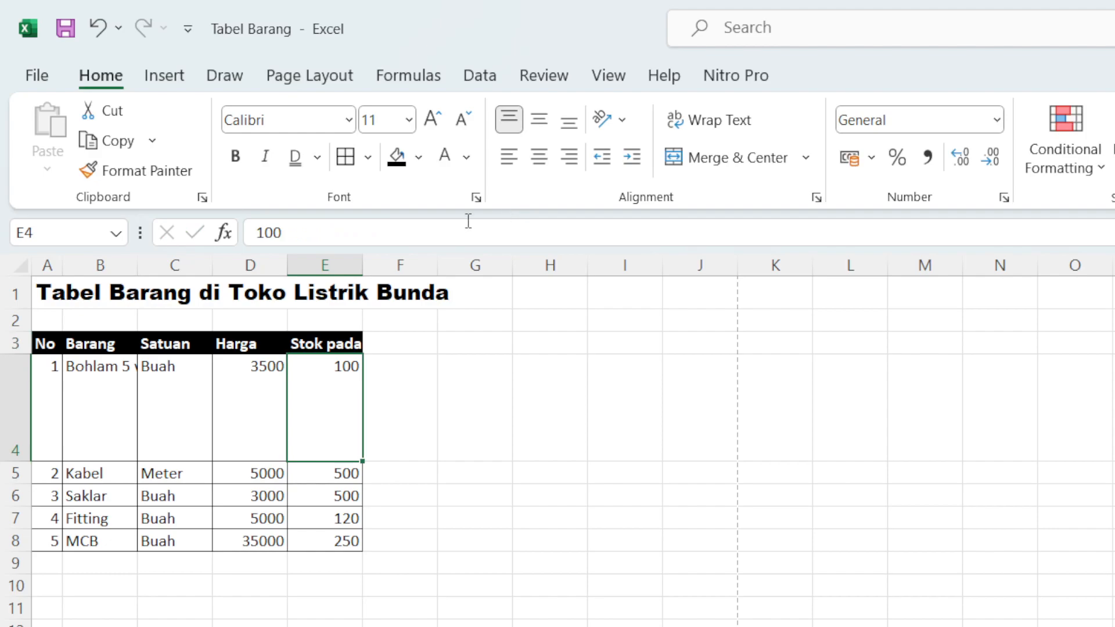
{"action": "left_click", "coordinate": [327, 342]}
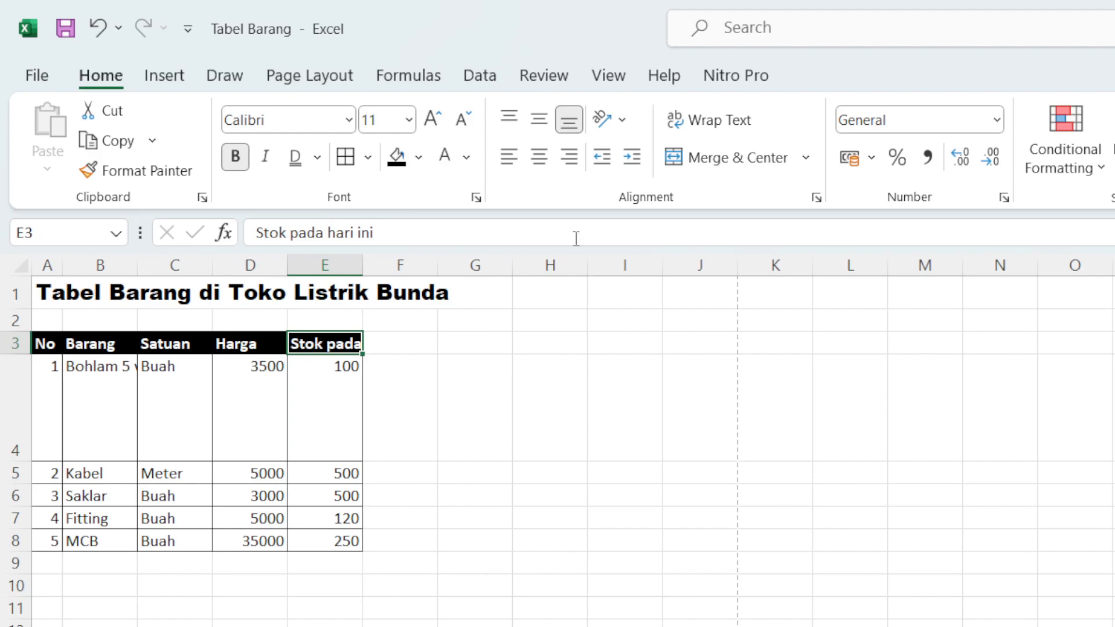
{"action": "left_click", "coordinate": [713, 124]}
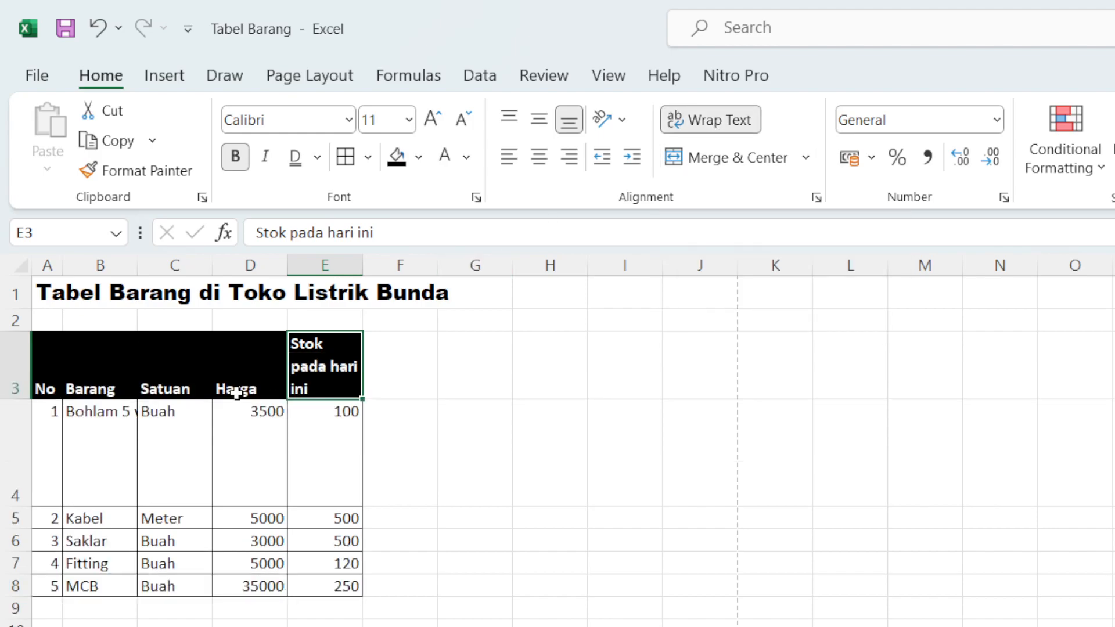
{"action": "left_click", "coordinate": [309, 456]}
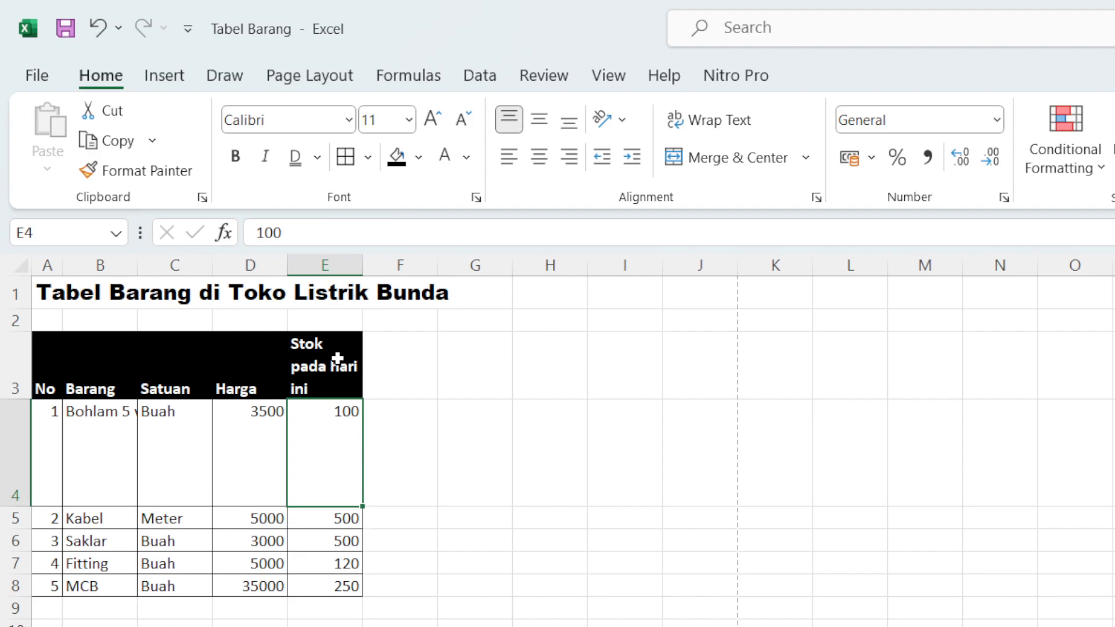
Vertically center the header labels in A3:D3.
{"action": "left_click_drag", "start_coordinate": [45, 380], "coordinate": [258, 392]}
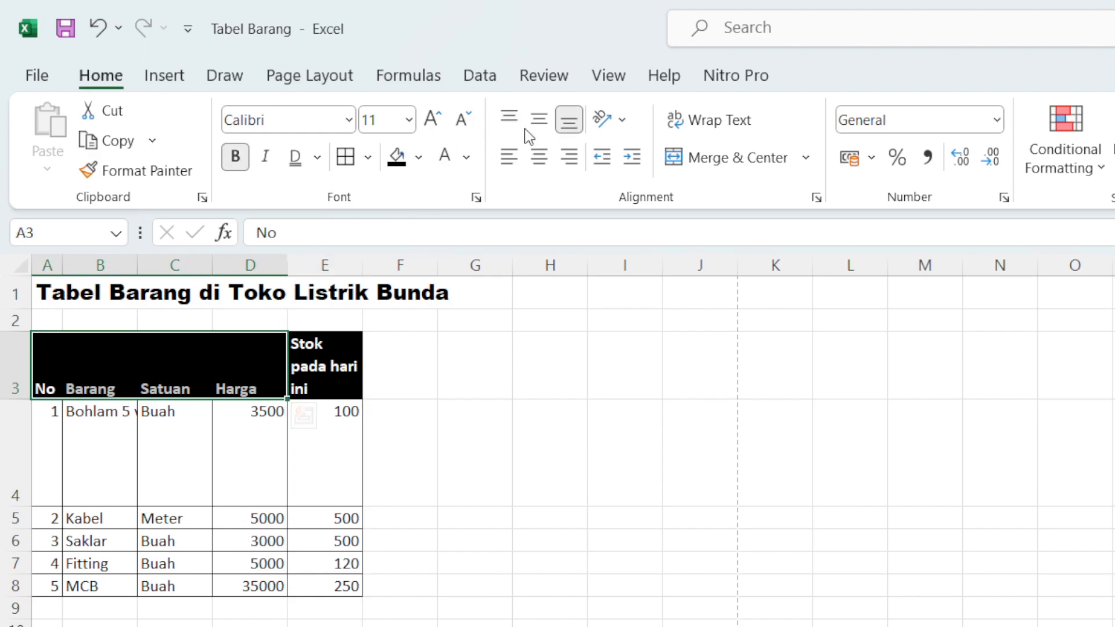
{"action": "left_click", "coordinate": [537, 120]}
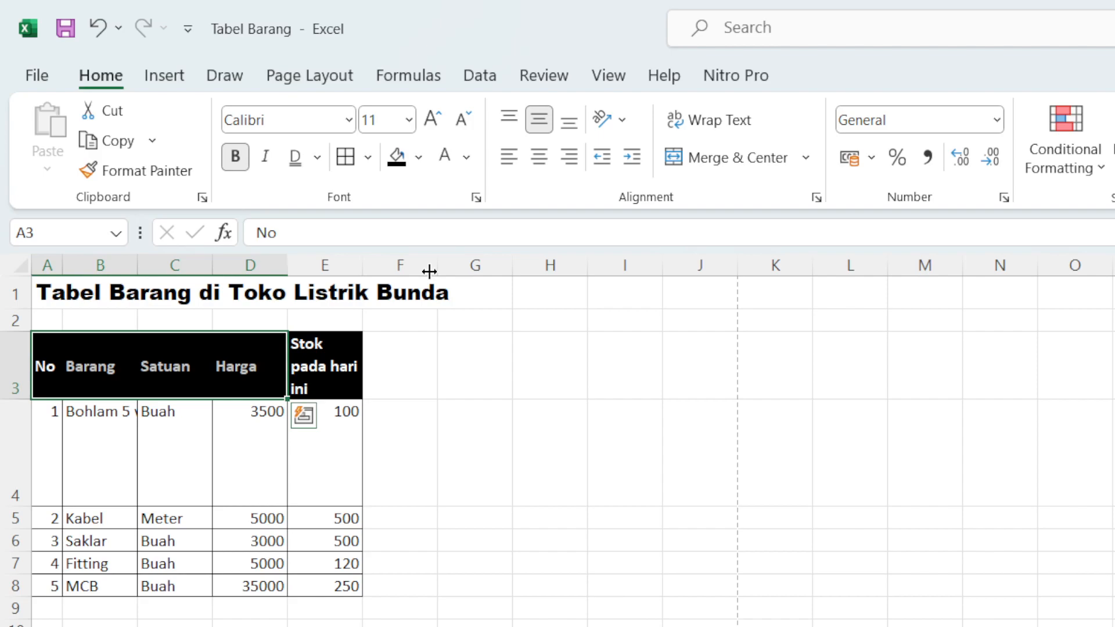
{"action": "left_click_drag", "start_coordinate": [378, 514], "coordinate": [398, 498]}
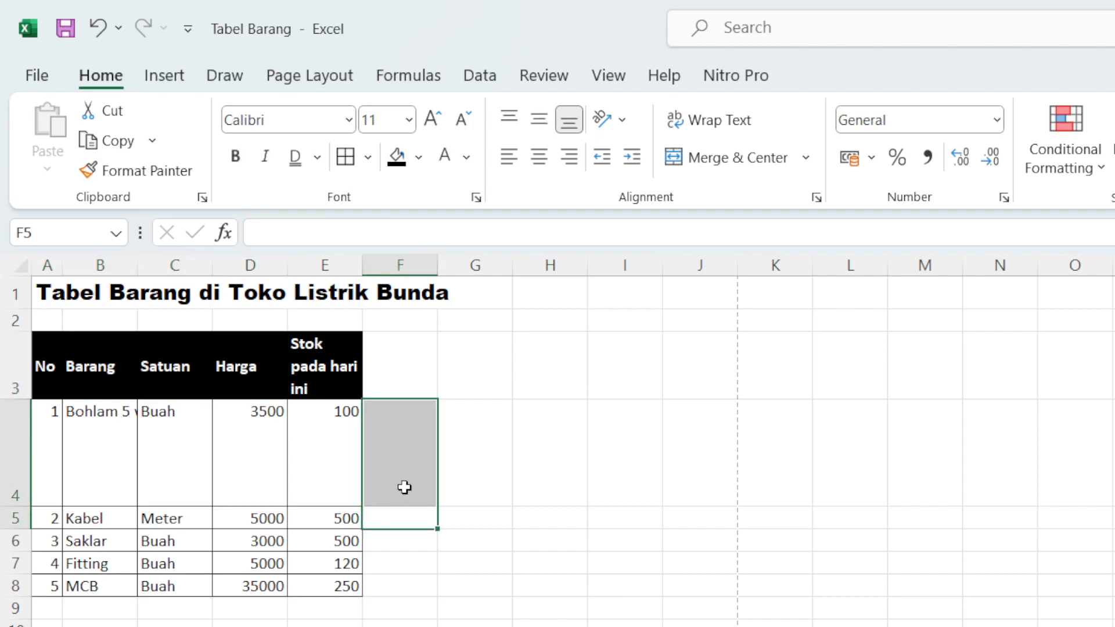
{"action": "left_click", "coordinate": [302, 471]}
{"action": "left_click", "coordinate": [224, 403]}
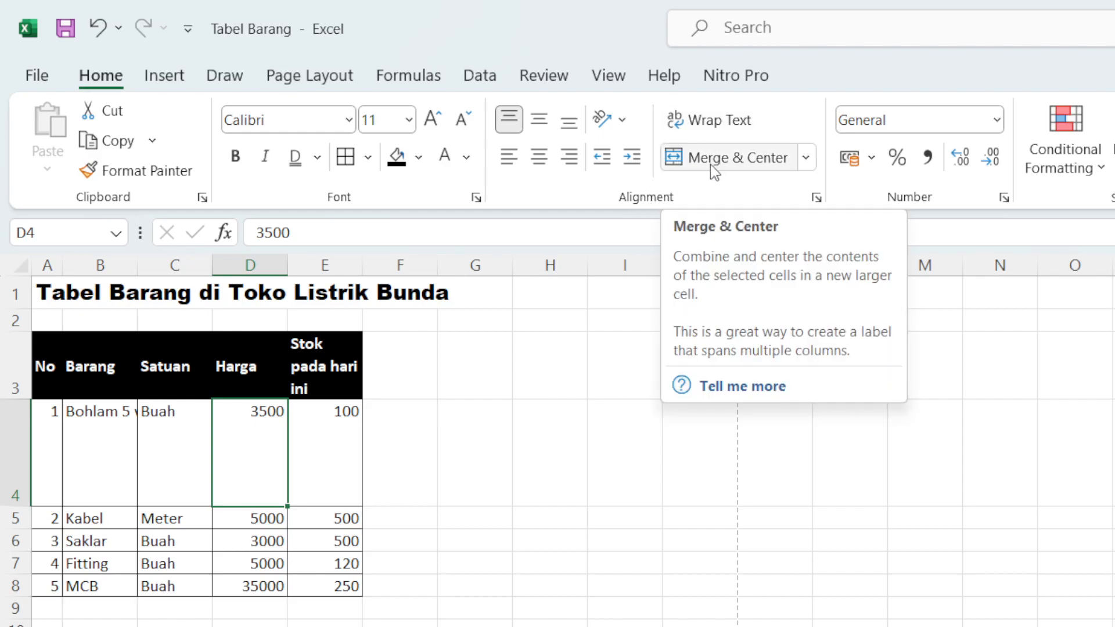
{"action": "left_click", "coordinate": [506, 440]}
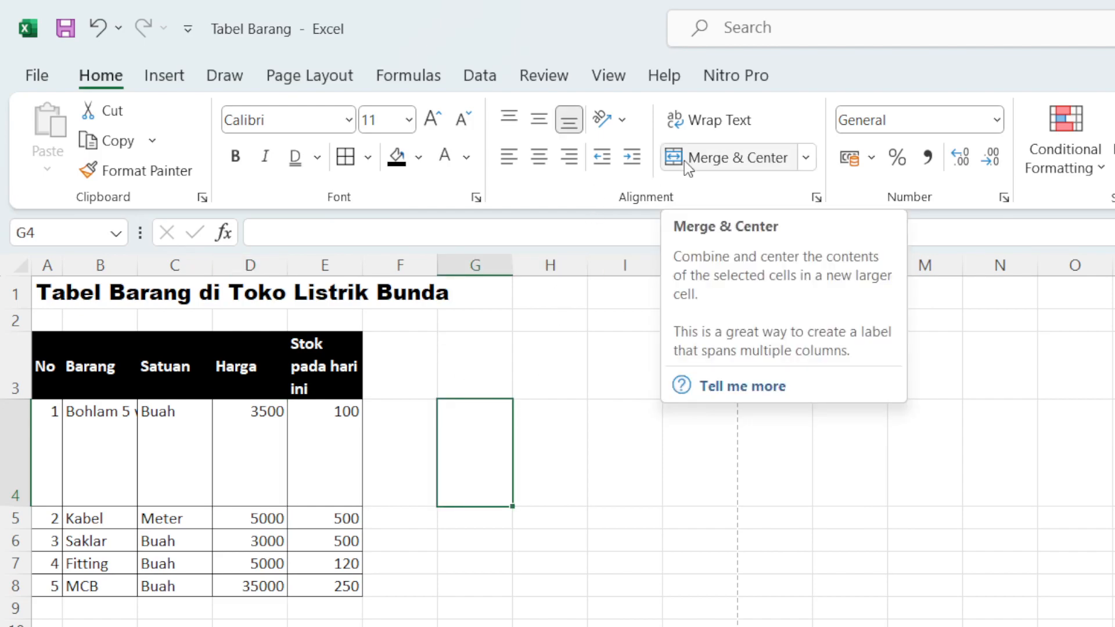
Reduce the font size of the table title in A1 to 11.
{"action": "left_click_drag", "start_coordinate": [44, 294], "coordinate": [424, 283]}
{"action": "left_click_drag", "start_coordinate": [42, 290], "coordinate": [419, 301]}
{"action": "left_click", "coordinate": [39, 285]}
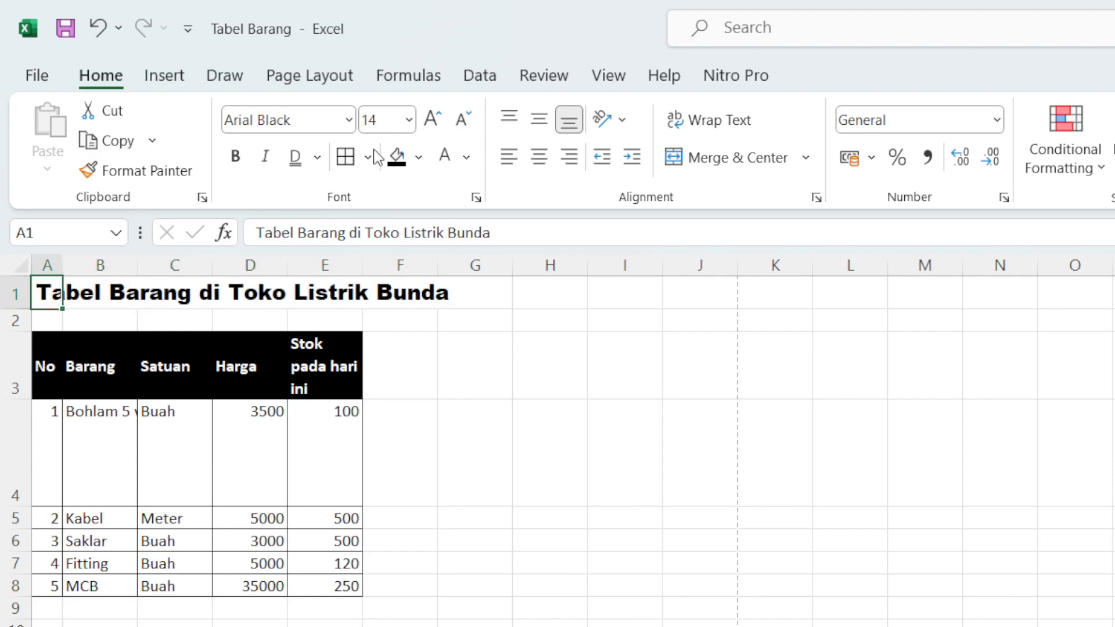
{"action": "left_click", "coordinate": [409, 120]}
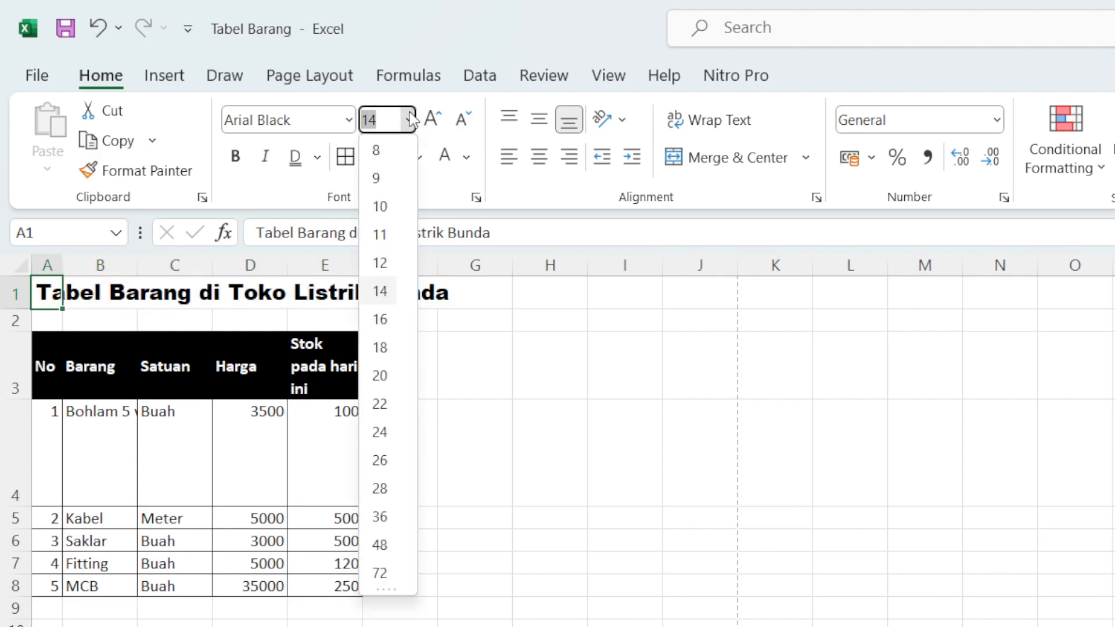
{"action": "left_click", "coordinate": [384, 263]}
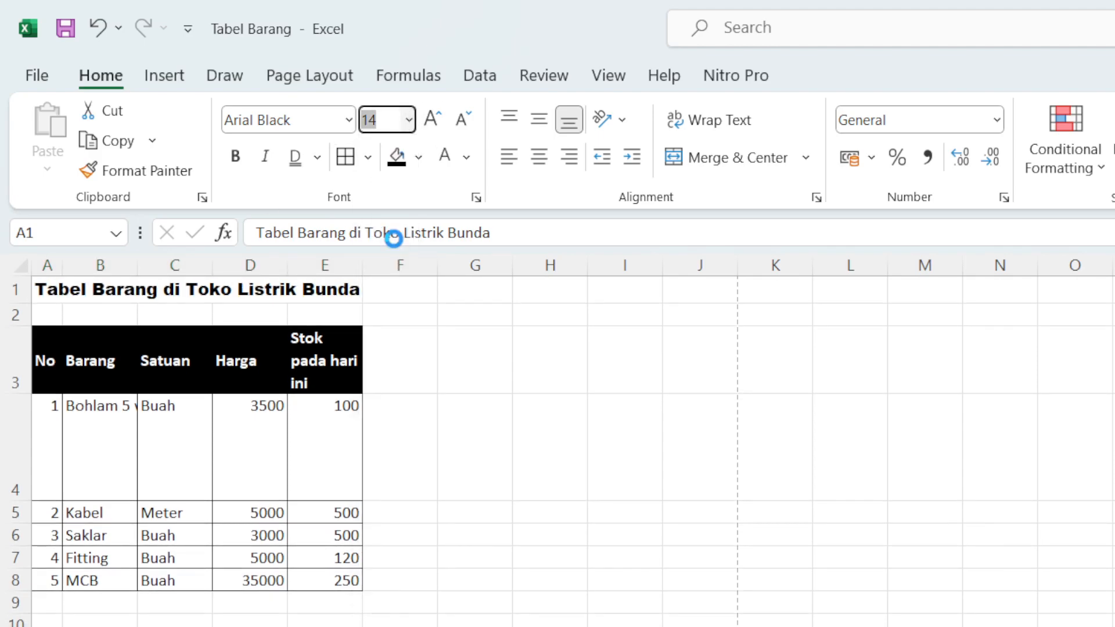
{"action": "left_click", "coordinate": [388, 363]}
Merge and center the title across A1:E1.
{"action": "left_click", "coordinate": [52, 288]}
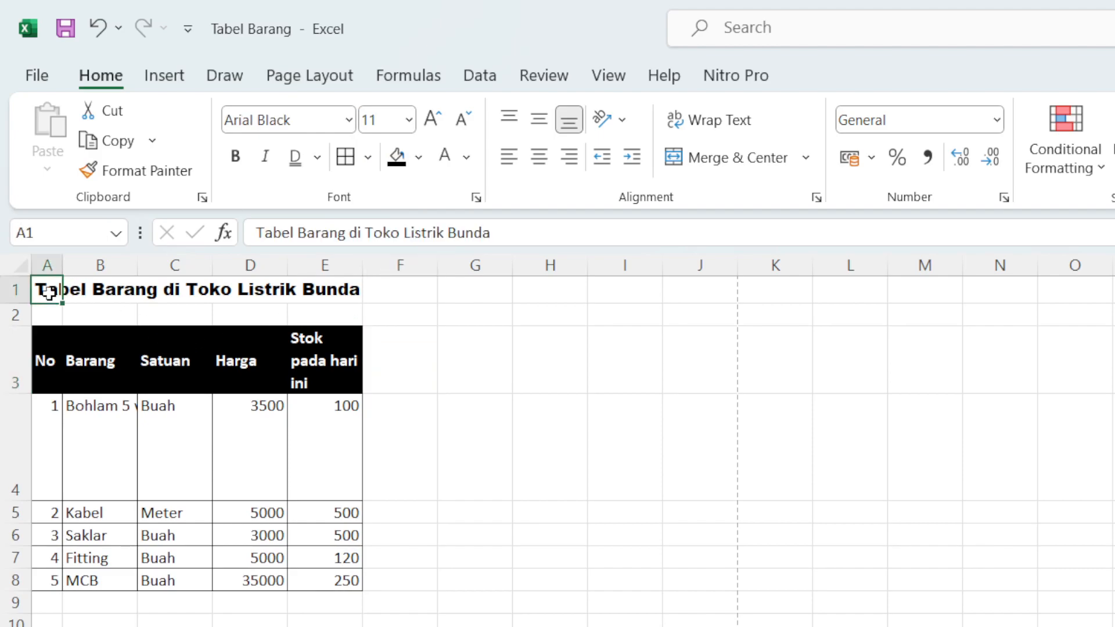
{"action": "left_click_drag", "start_coordinate": [45, 288], "coordinate": [334, 294]}
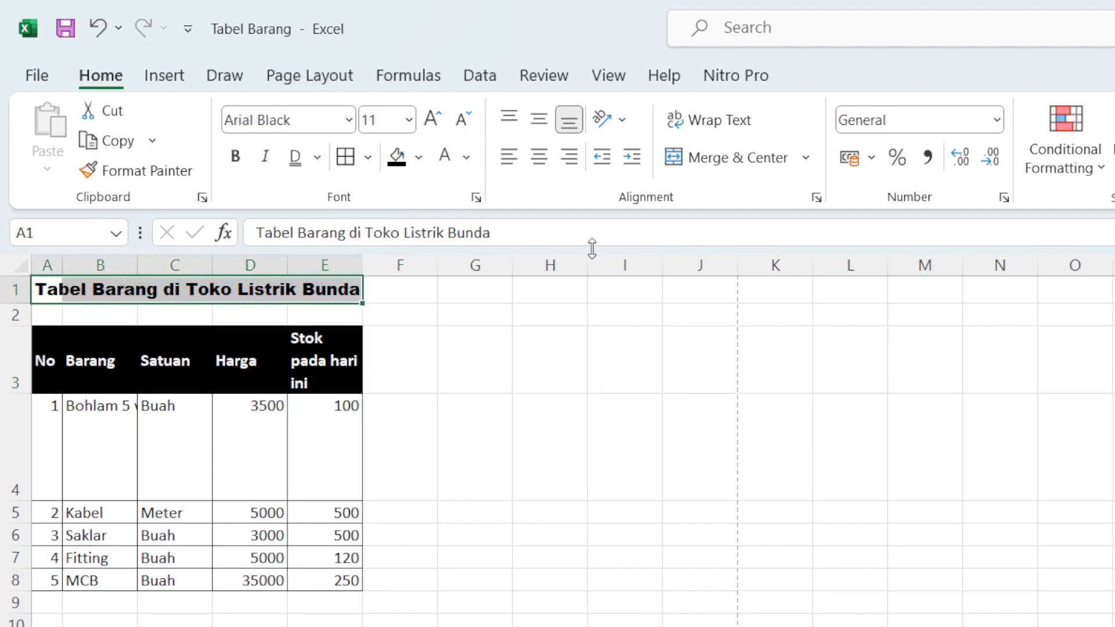
{"action": "left_click", "coordinate": [727, 164]}
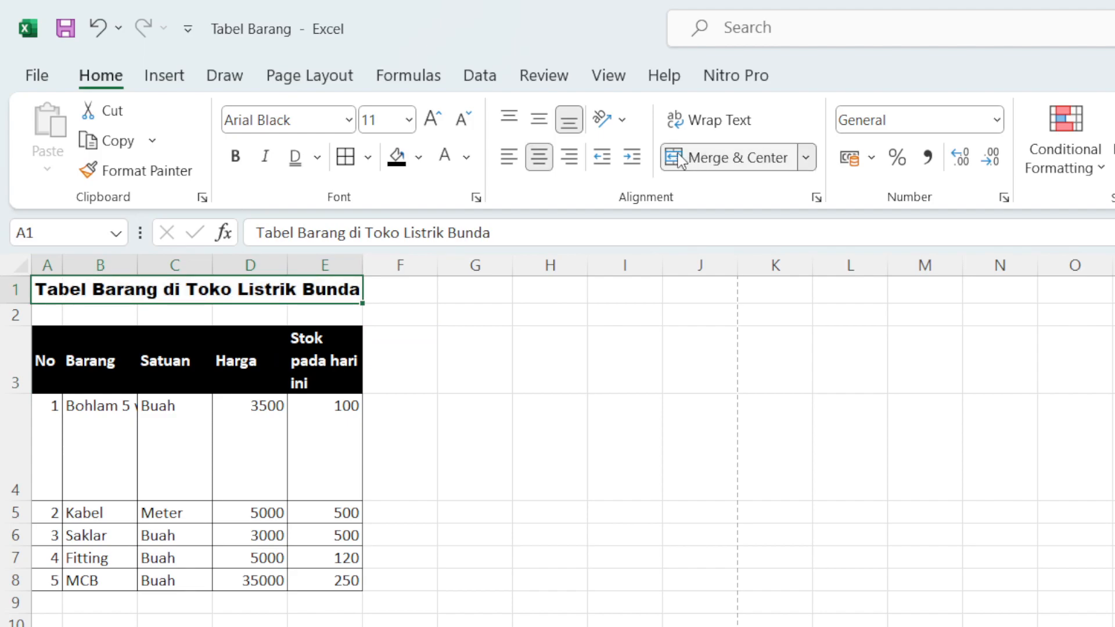
{"action": "left_click", "coordinate": [424, 327]}
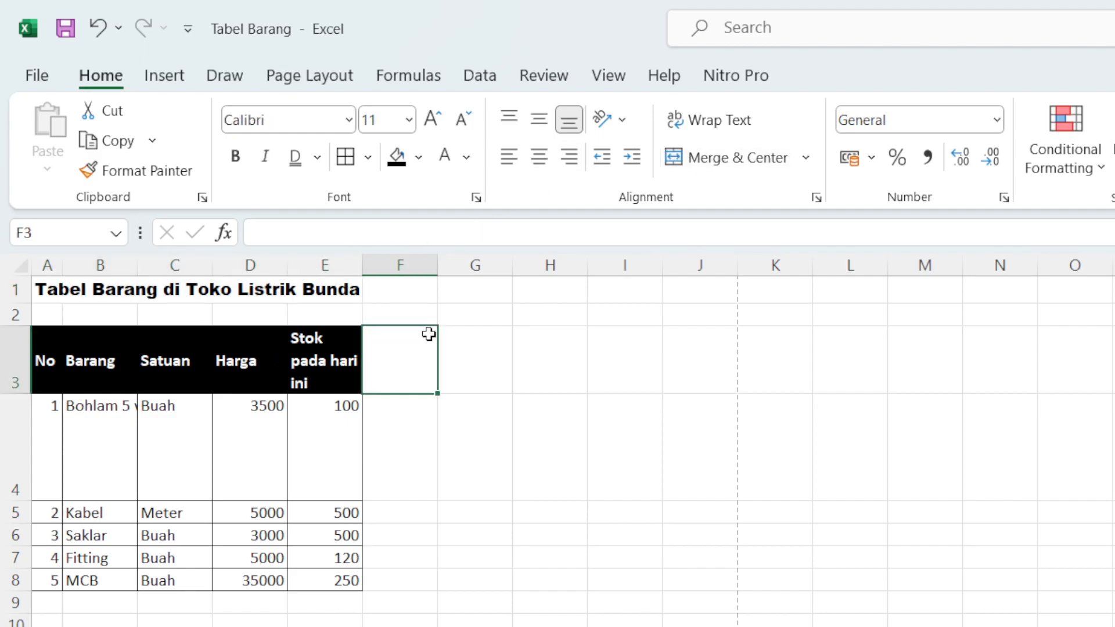
{"action": "left_click", "coordinate": [57, 283]}
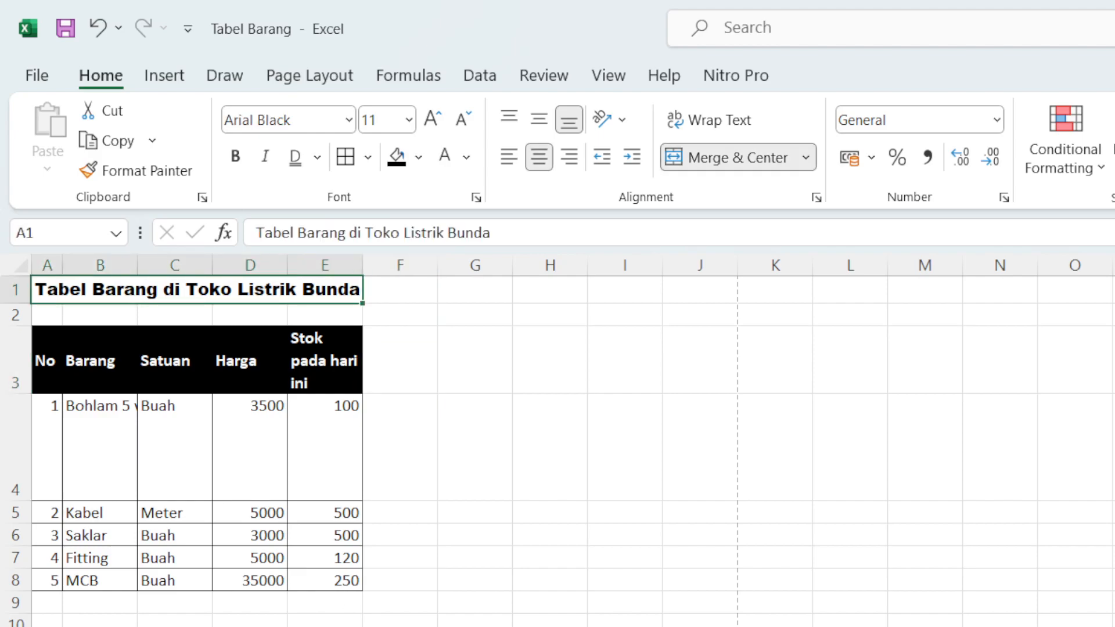
Undo the title merge and step through the separate cells from A1 to E1.
{"action": "key", "text": "ctrl+z"}
{"action": "left_click", "coordinate": [53, 295]}
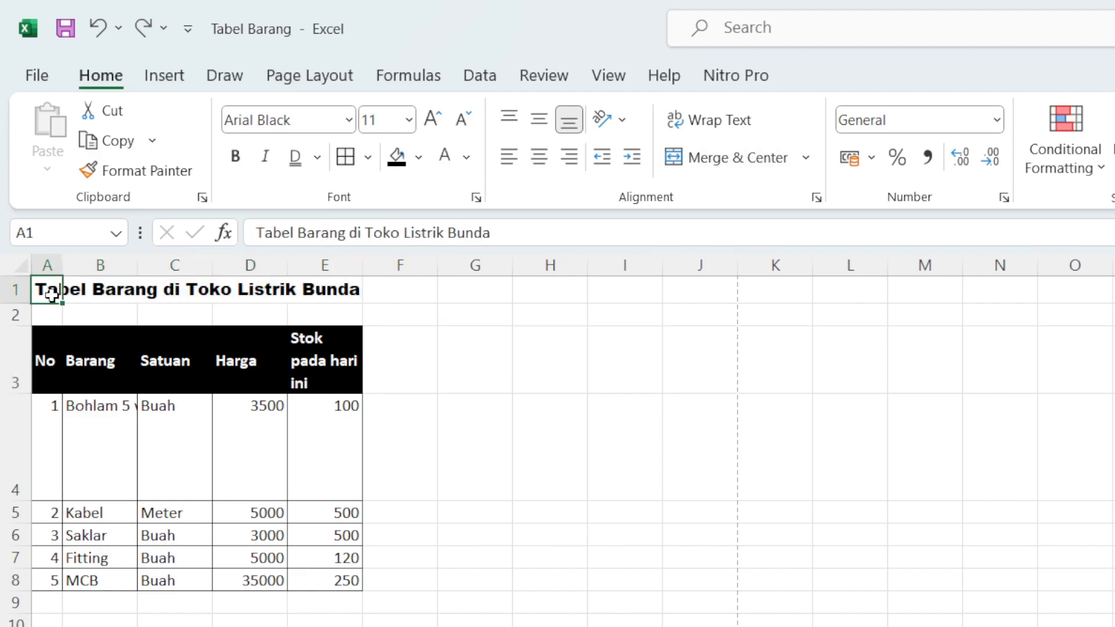
{"action": "key", "text": "Right"}
{"action": "key", "text": "Right"}
{"action": "key", "text": "Right"}
{"action": "key", "text": "Right"}
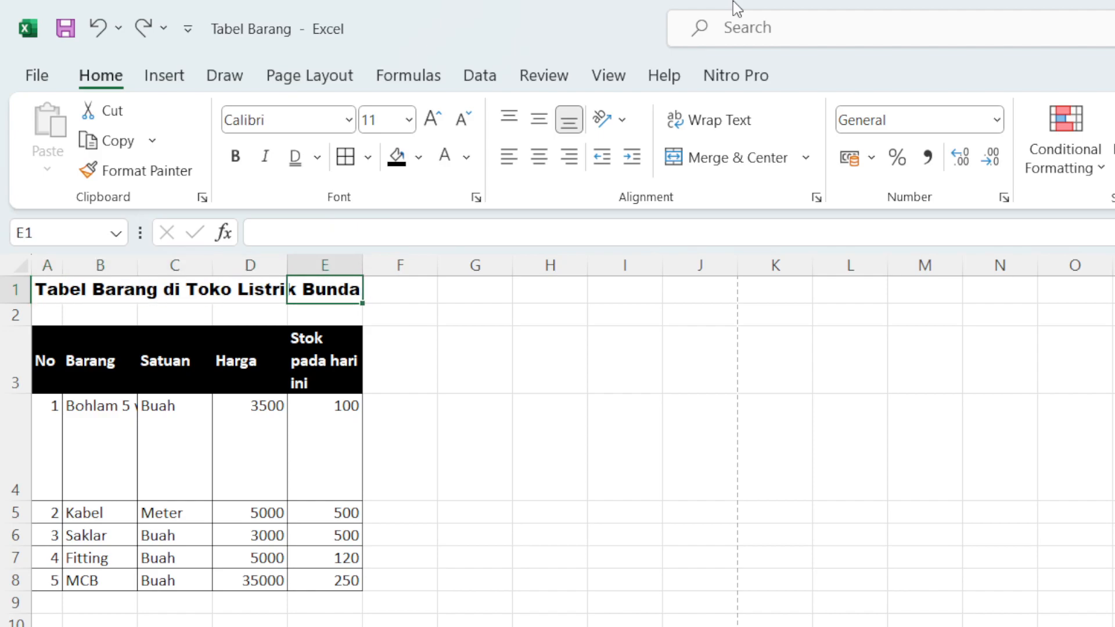
{"action": "left_click", "coordinate": [478, 338]}
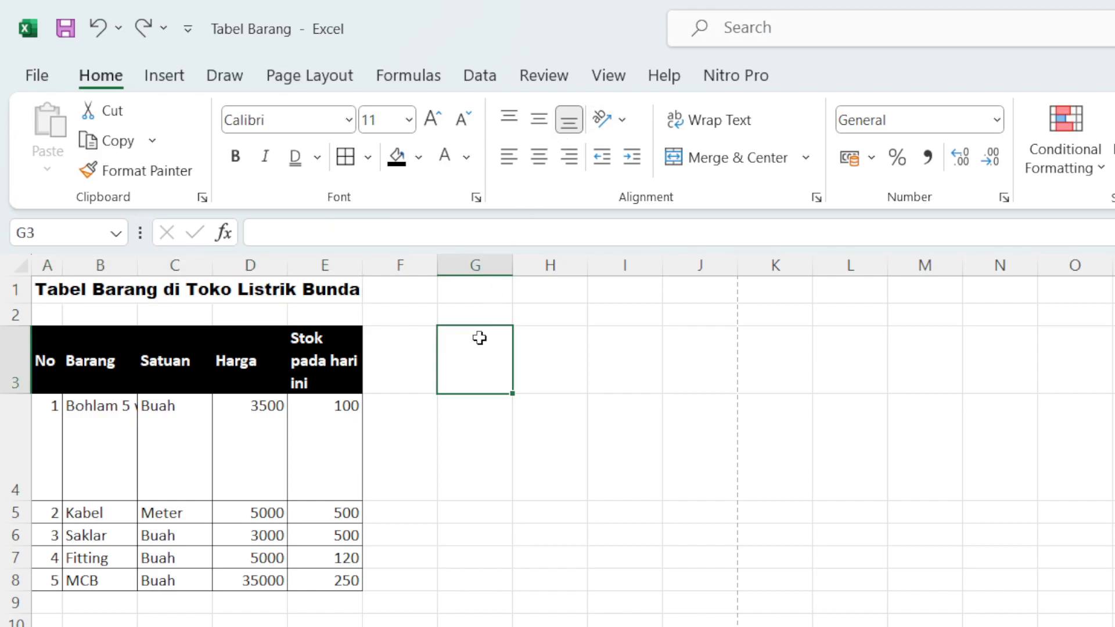
Merge the title cells A1:E1 again, centering the title over the table.
{"action": "left_click", "coordinate": [53, 291]}
{"action": "left_click_drag", "start_coordinate": [52, 291], "coordinate": [331, 302]}
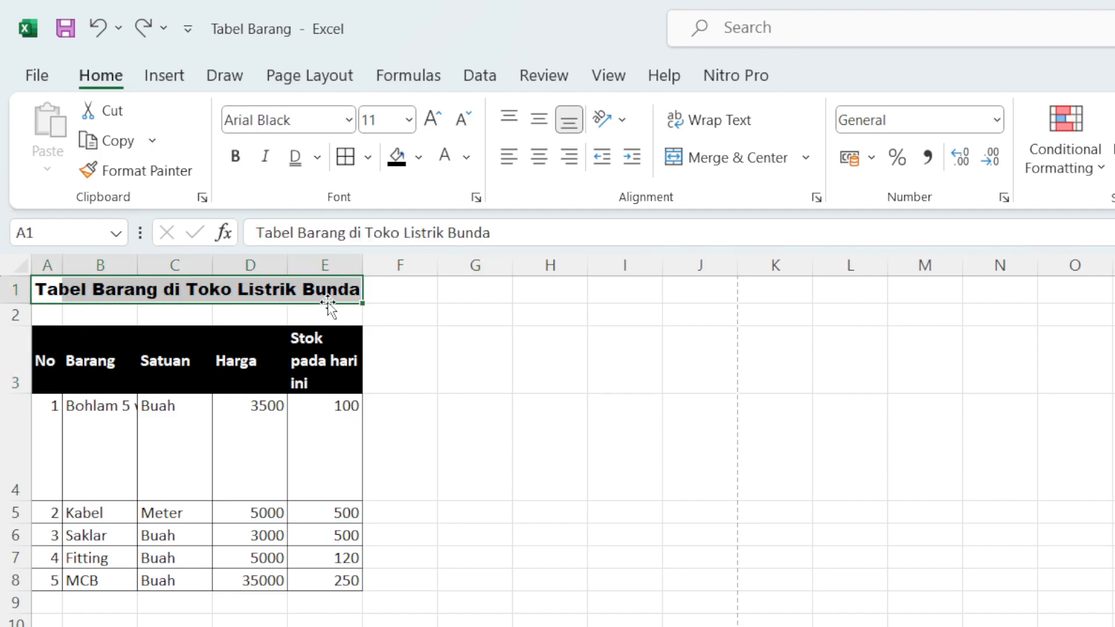
{"action": "left_click", "coordinate": [695, 162]}
{"action": "left_click", "coordinate": [399, 413]}
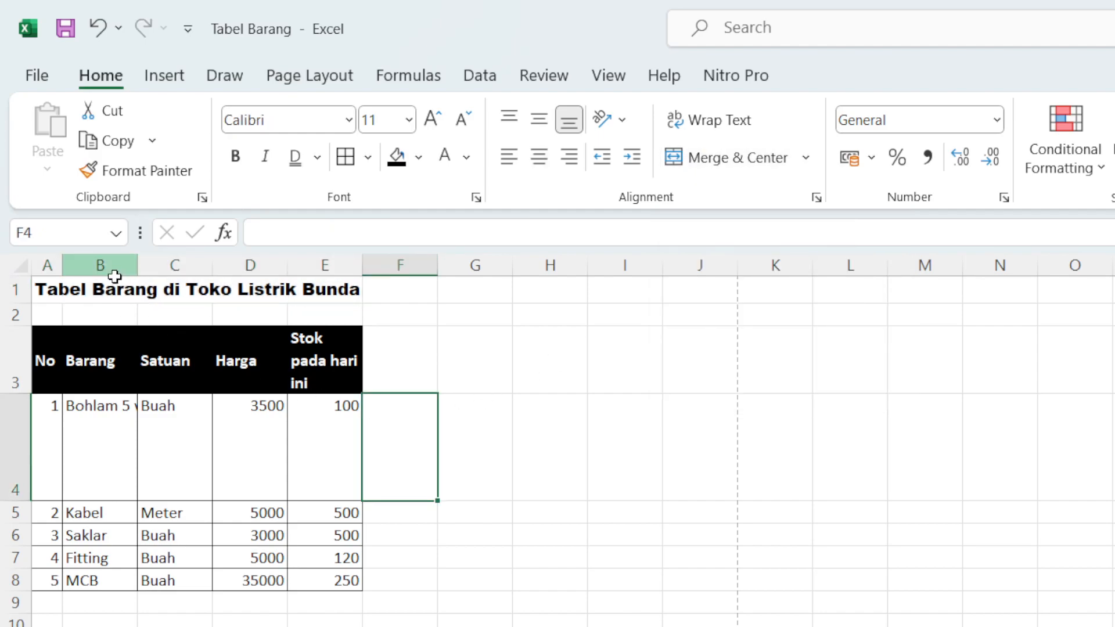
Unmerge the table title and merge and center it again across the wider range A1:J1.
{"action": "left_click", "coordinate": [79, 293]}
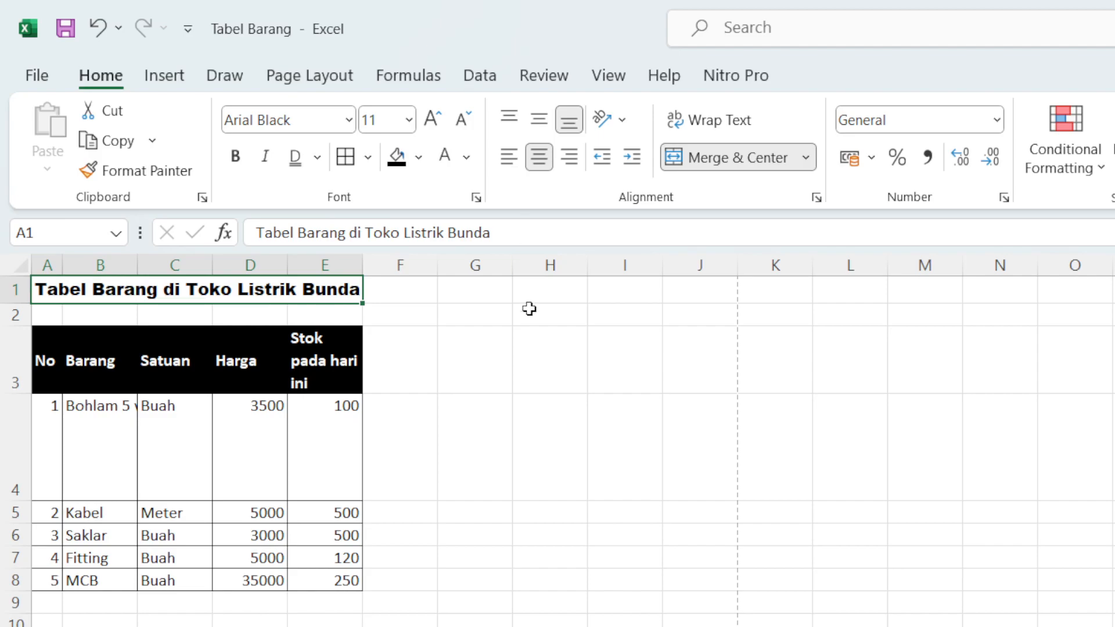
{"action": "left_click", "coordinate": [476, 413]}
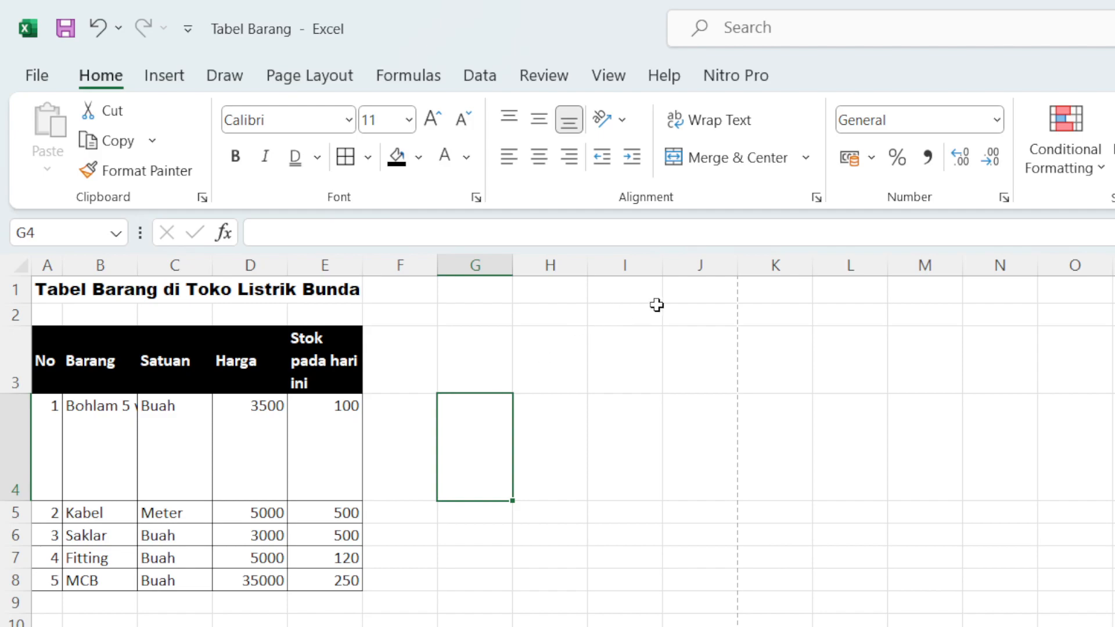
{"action": "left_click_drag", "start_coordinate": [49, 287], "coordinate": [698, 293]}
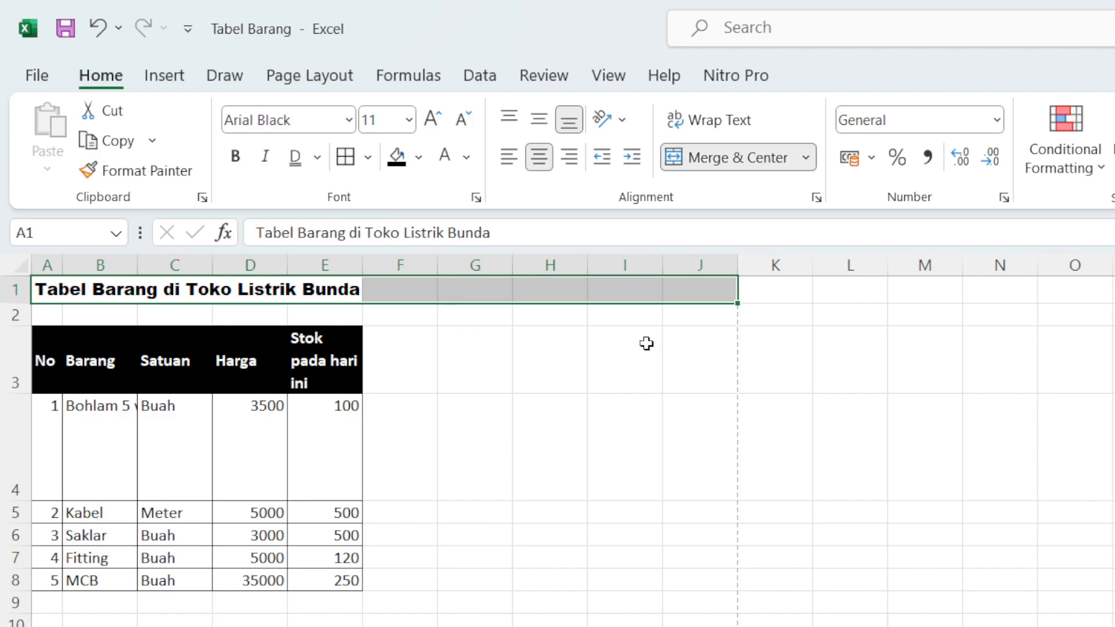
{"action": "left_click", "coordinate": [690, 166]}
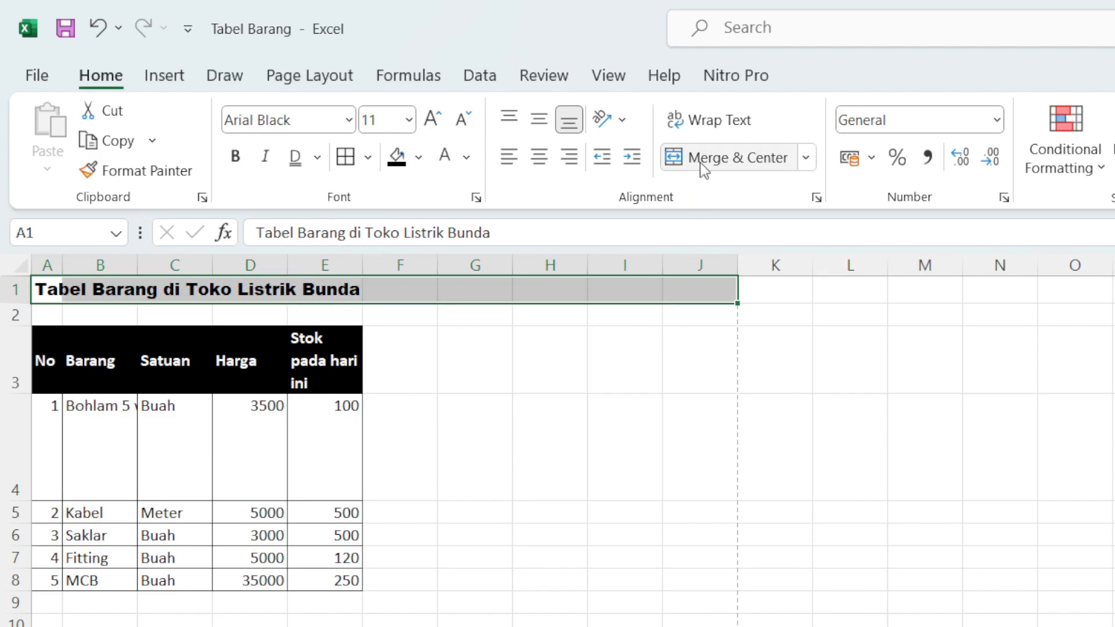
{"action": "left_click", "coordinate": [708, 166]}
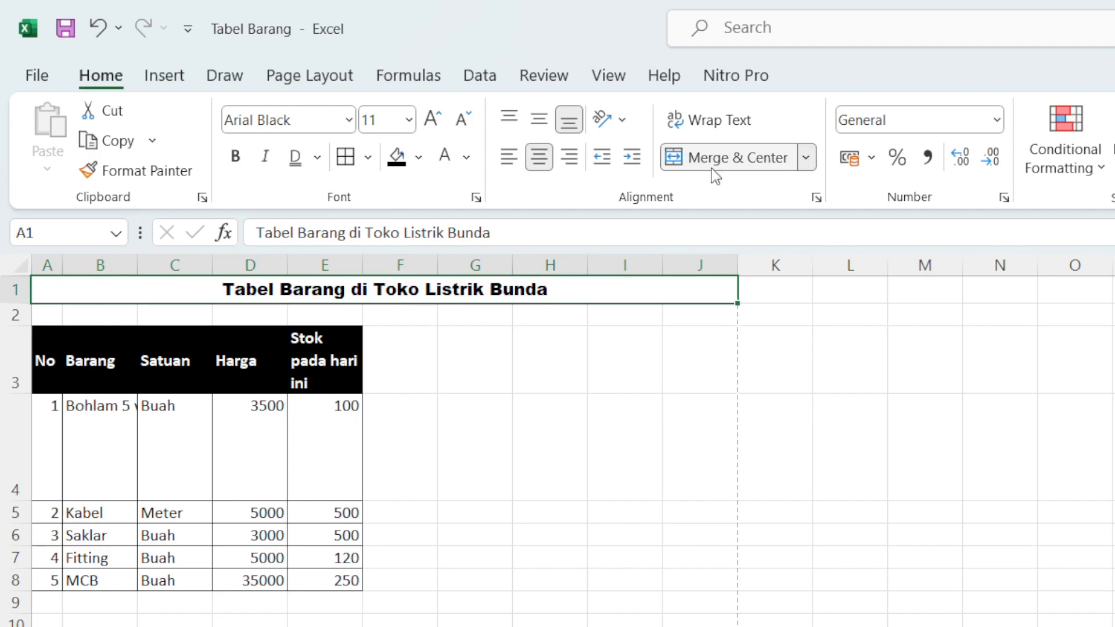
{"action": "left_click", "coordinate": [568, 473]}
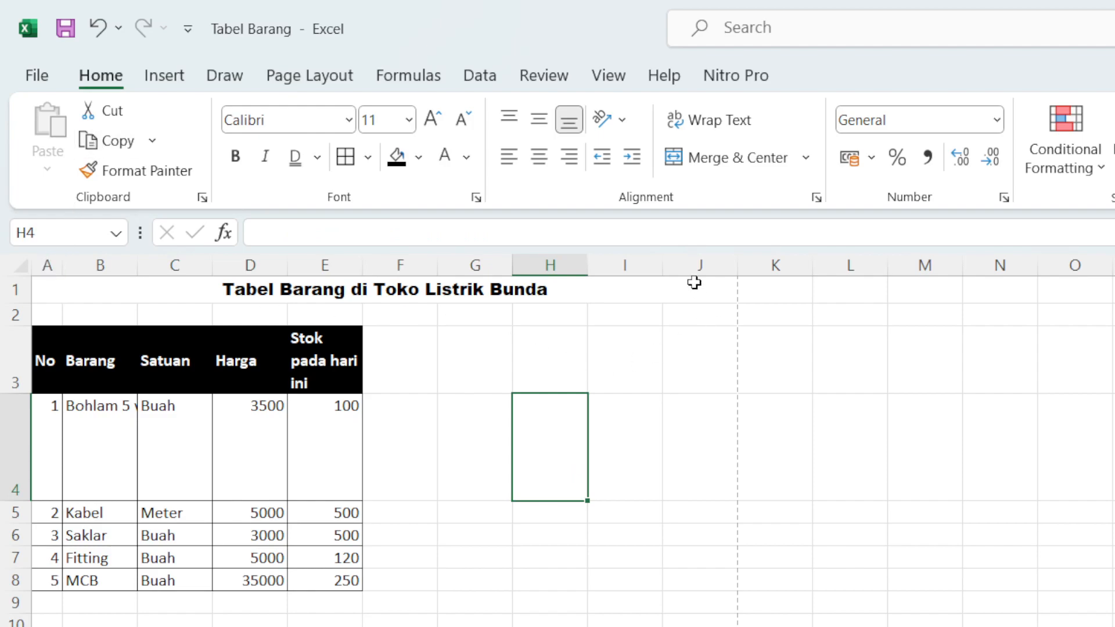
Try left and center alignment on the merged title, finishing with it right-aligned.
{"action": "left_click", "coordinate": [669, 294]}
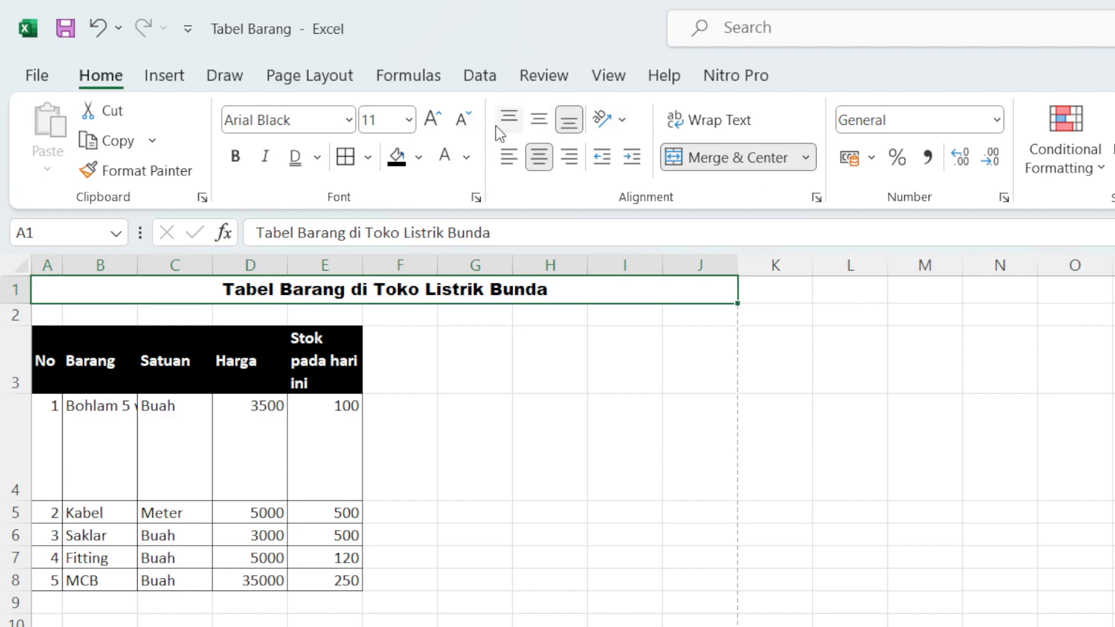
{"action": "left_click", "coordinate": [509, 158]}
{"action": "left_click", "coordinate": [538, 165]}
{"action": "left_click", "coordinate": [572, 166]}
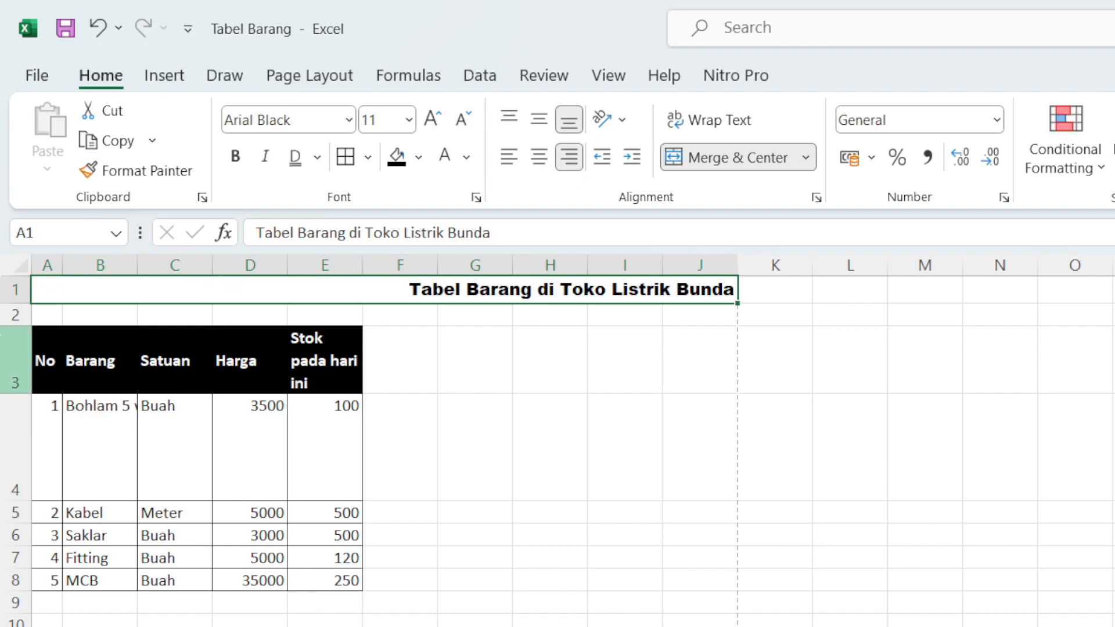
Make row 1 much taller and try top and middle vertical alignment on the title, ending with bottom alignment.
{"action": "left_click_drag", "start_coordinate": [19, 304], "coordinate": [17, 380]}
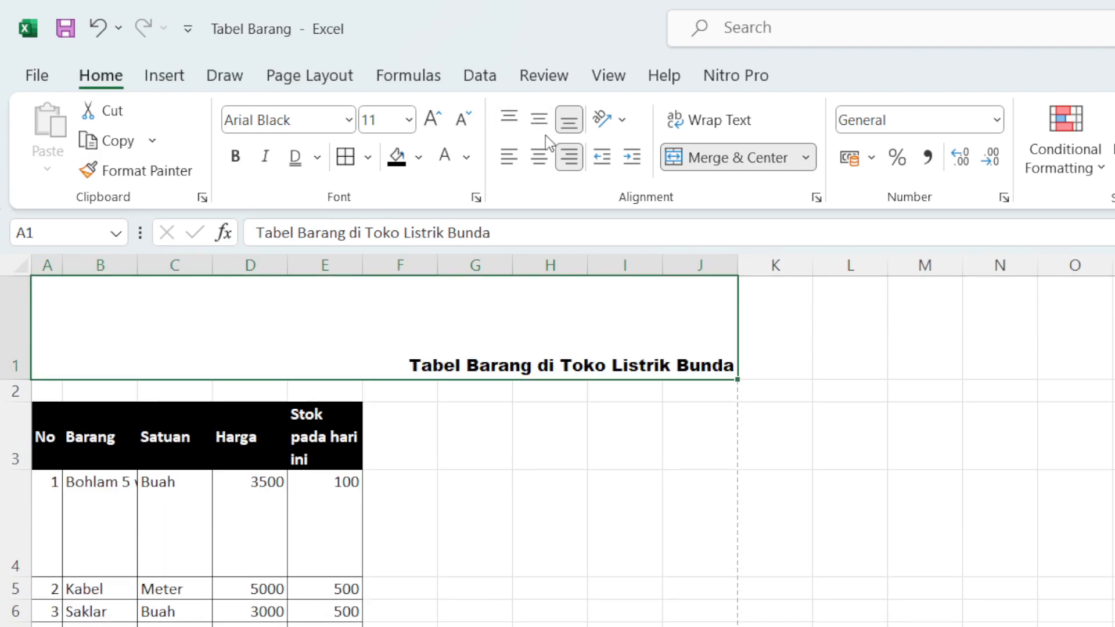
{"action": "left_click", "coordinate": [520, 121]}
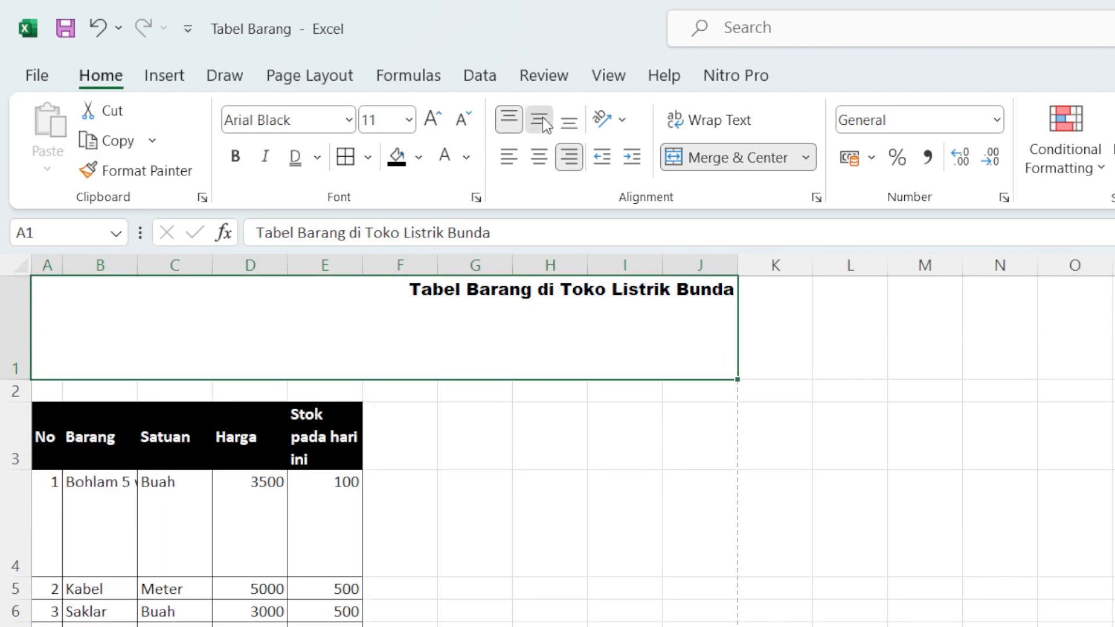
{"action": "left_click", "coordinate": [542, 118]}
{"action": "left_click", "coordinate": [569, 127]}
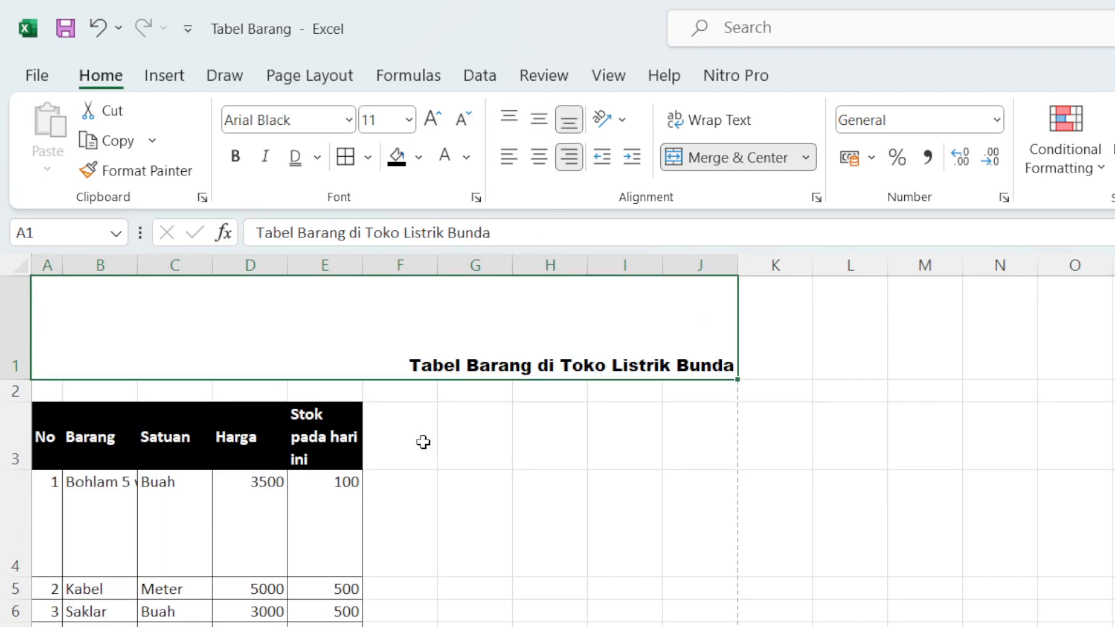
Reduce the height of row 1 so the title row is only slightly taller than its text.
{"action": "left_click", "coordinate": [423, 483]}
{"action": "left_click_drag", "start_coordinate": [28, 380], "coordinate": [25, 316]}
{"action": "left_click", "coordinate": [368, 397]}
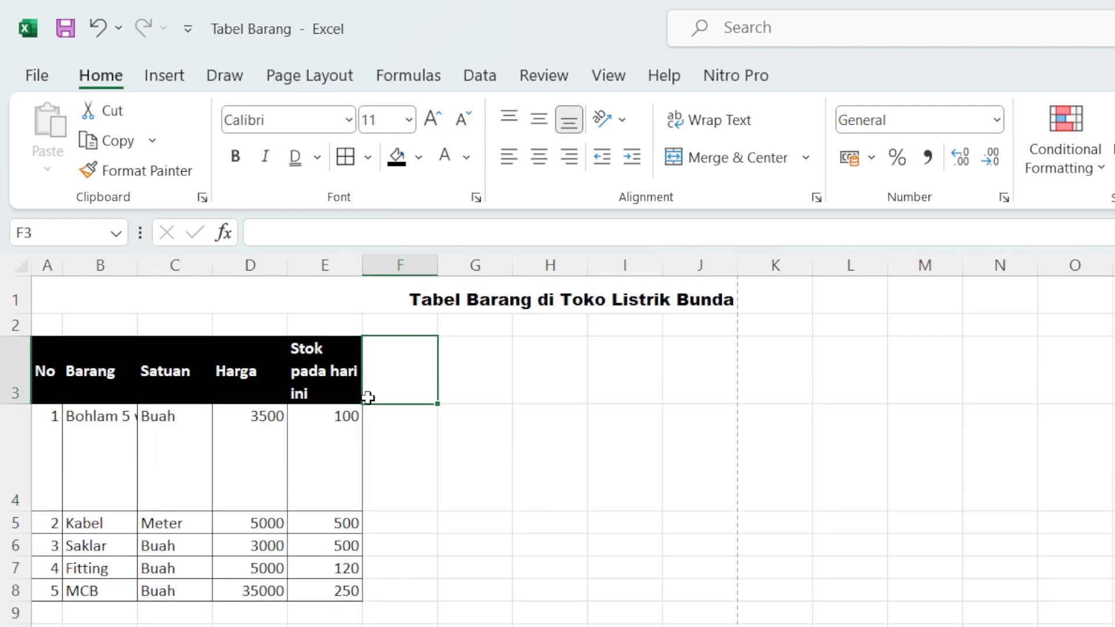